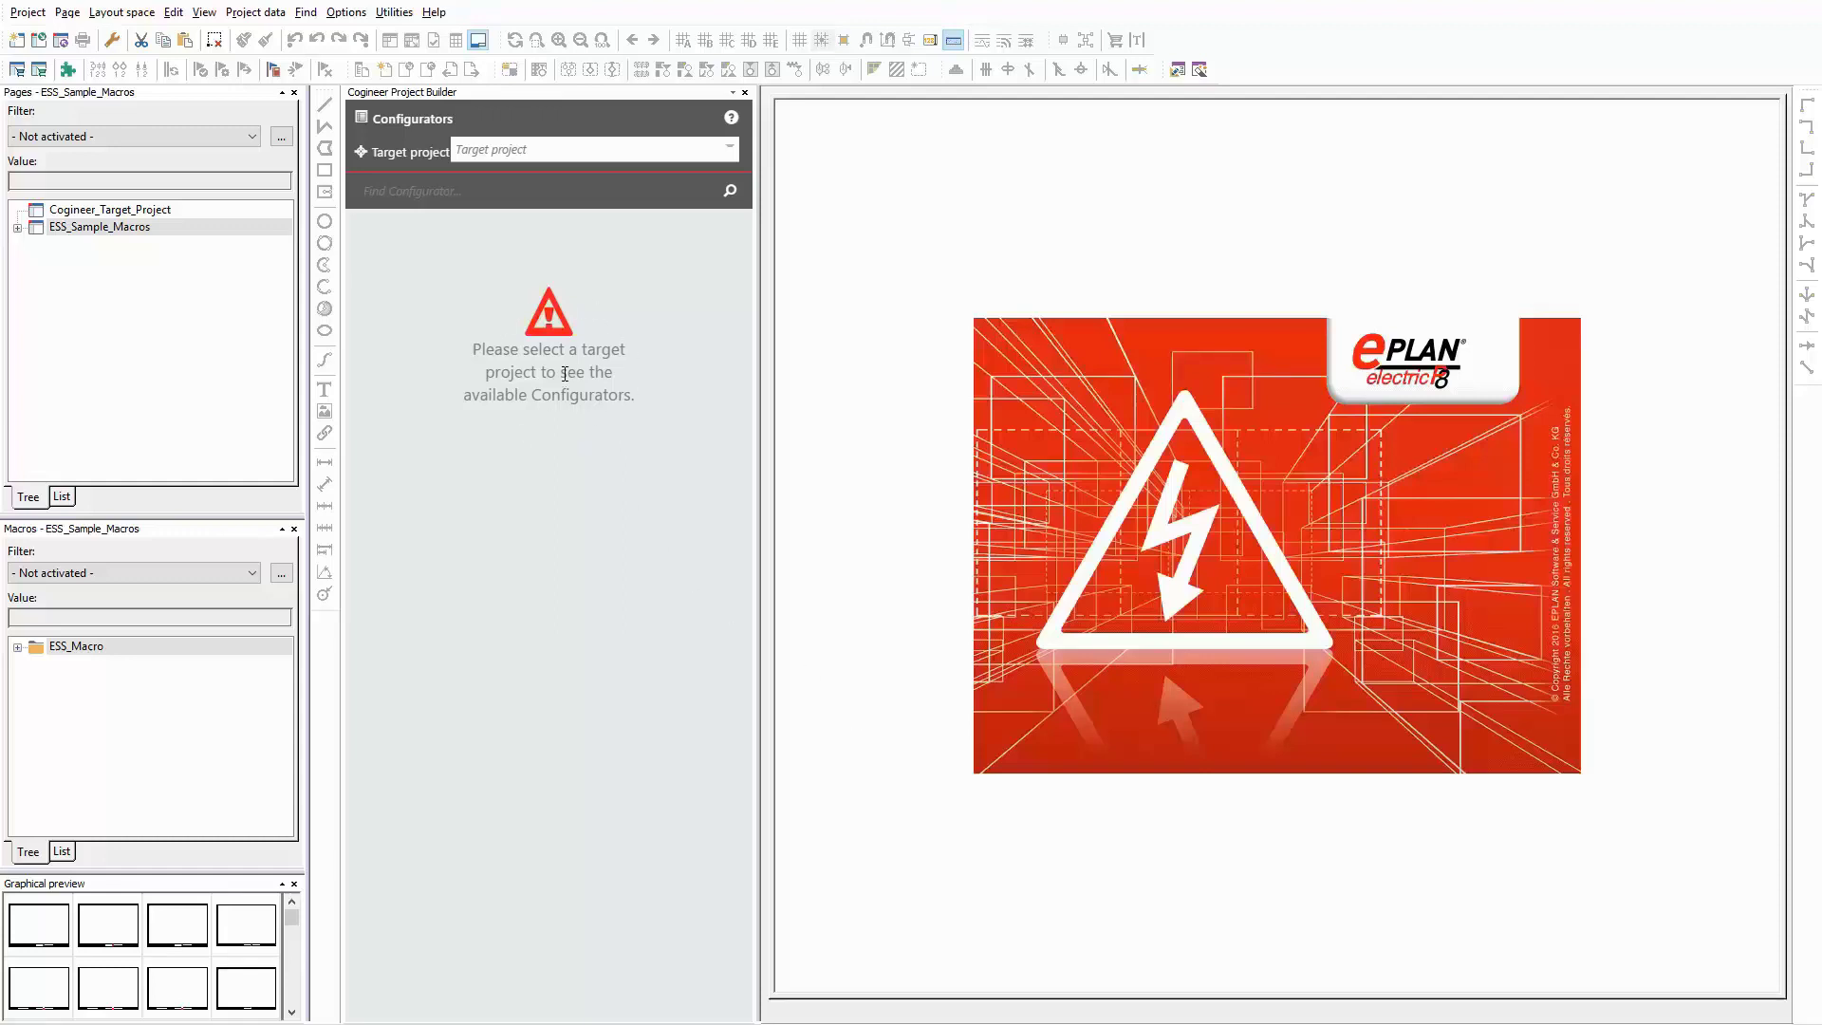
Target Cogineer_Target_Project and open the #901 Drive dimensioning configurator from 5 Cogineer examples.
left_click(96, 210)
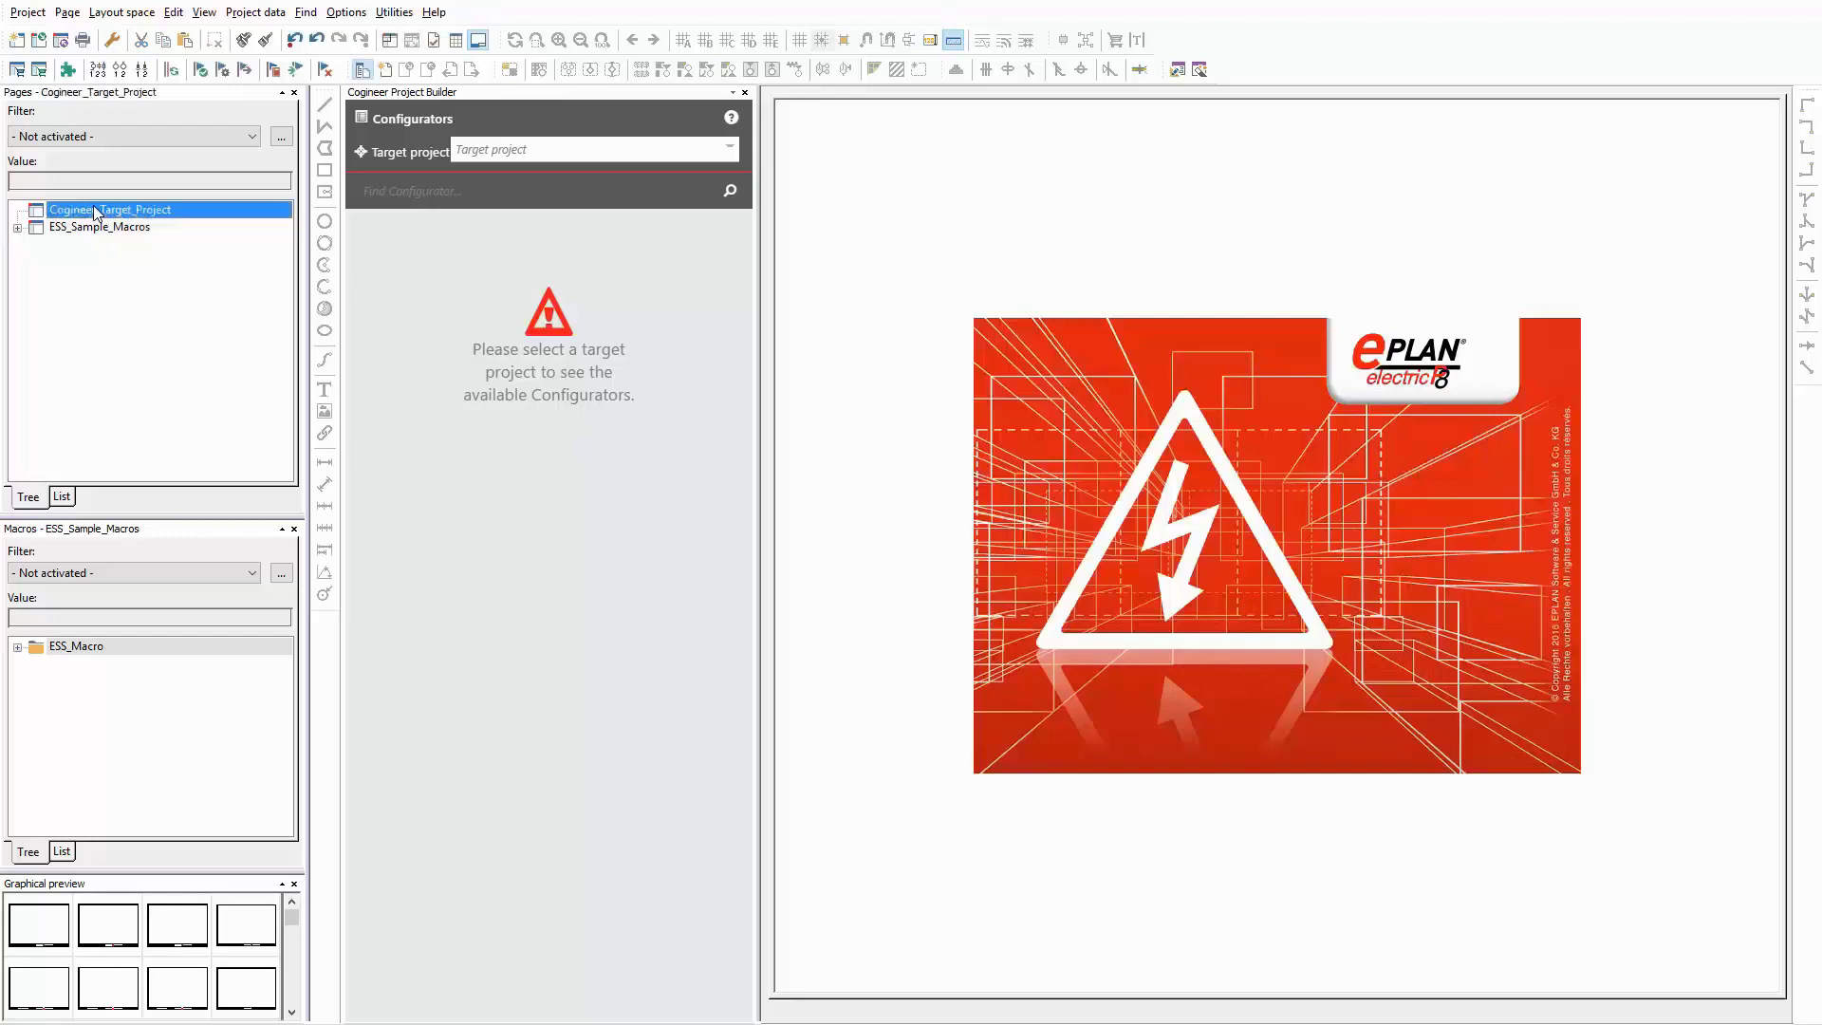
left_click(570, 151)
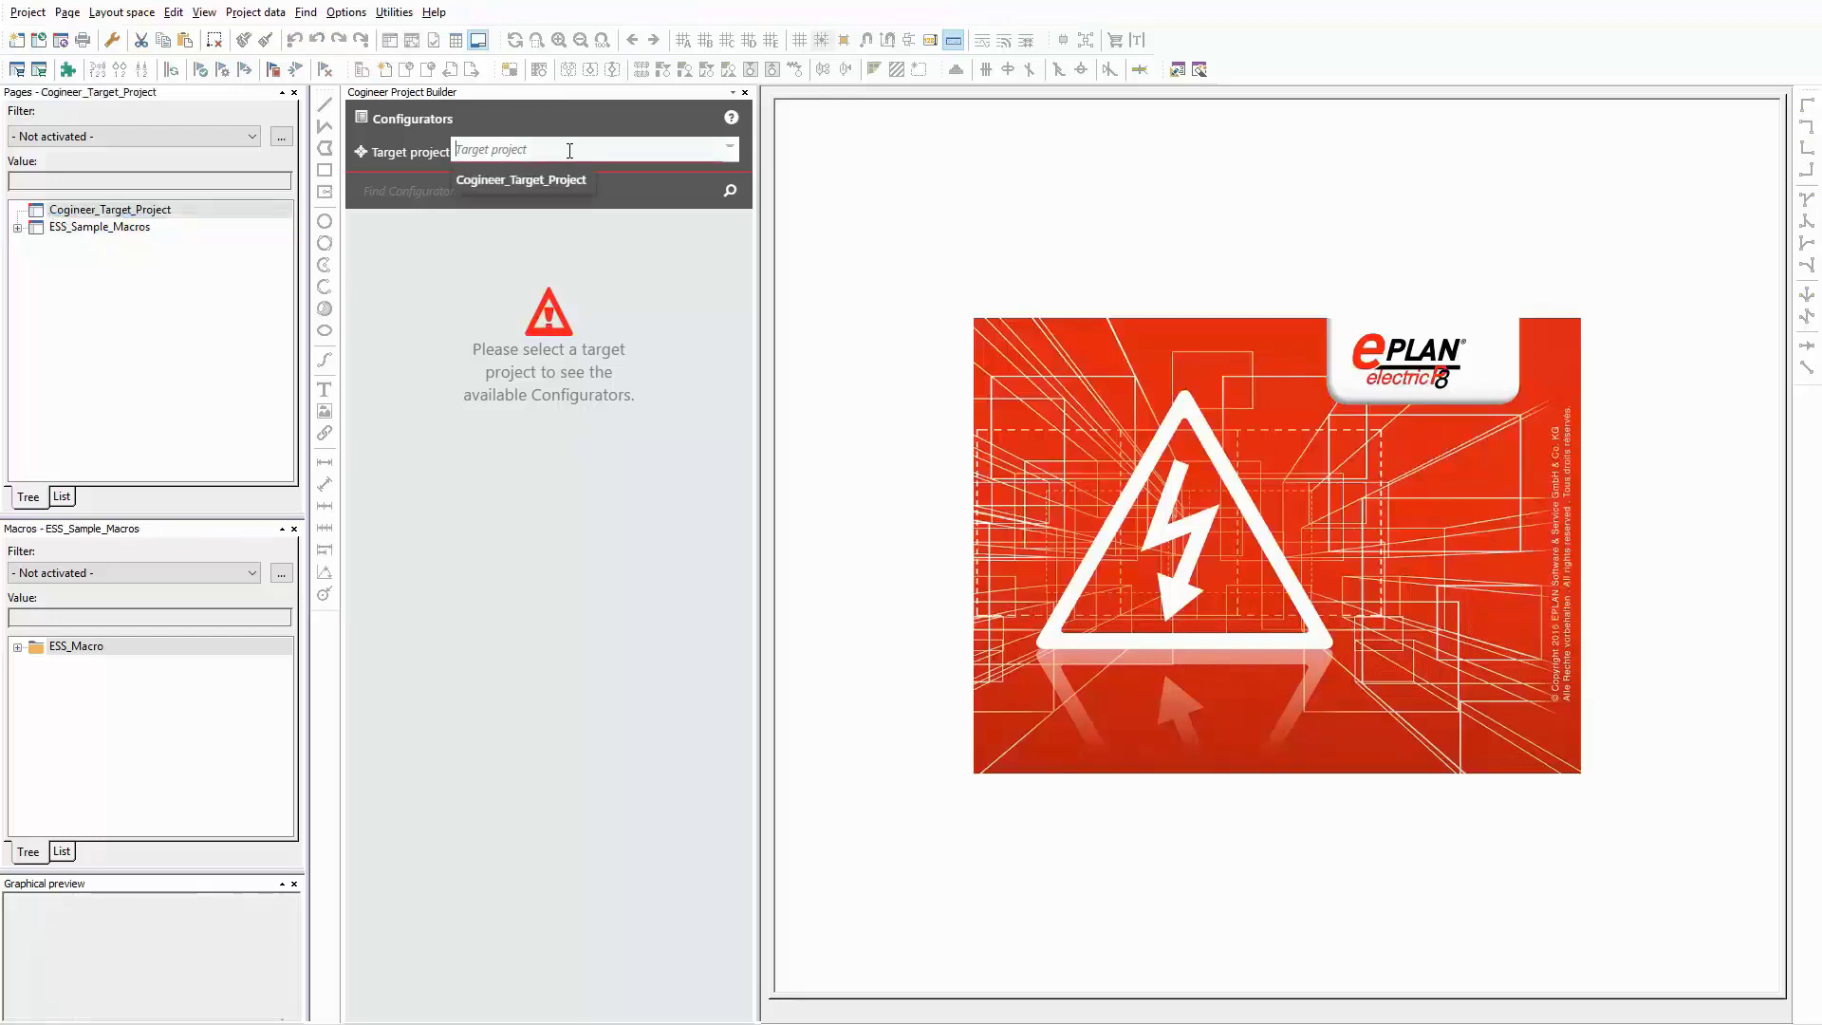
left_click(525, 181)
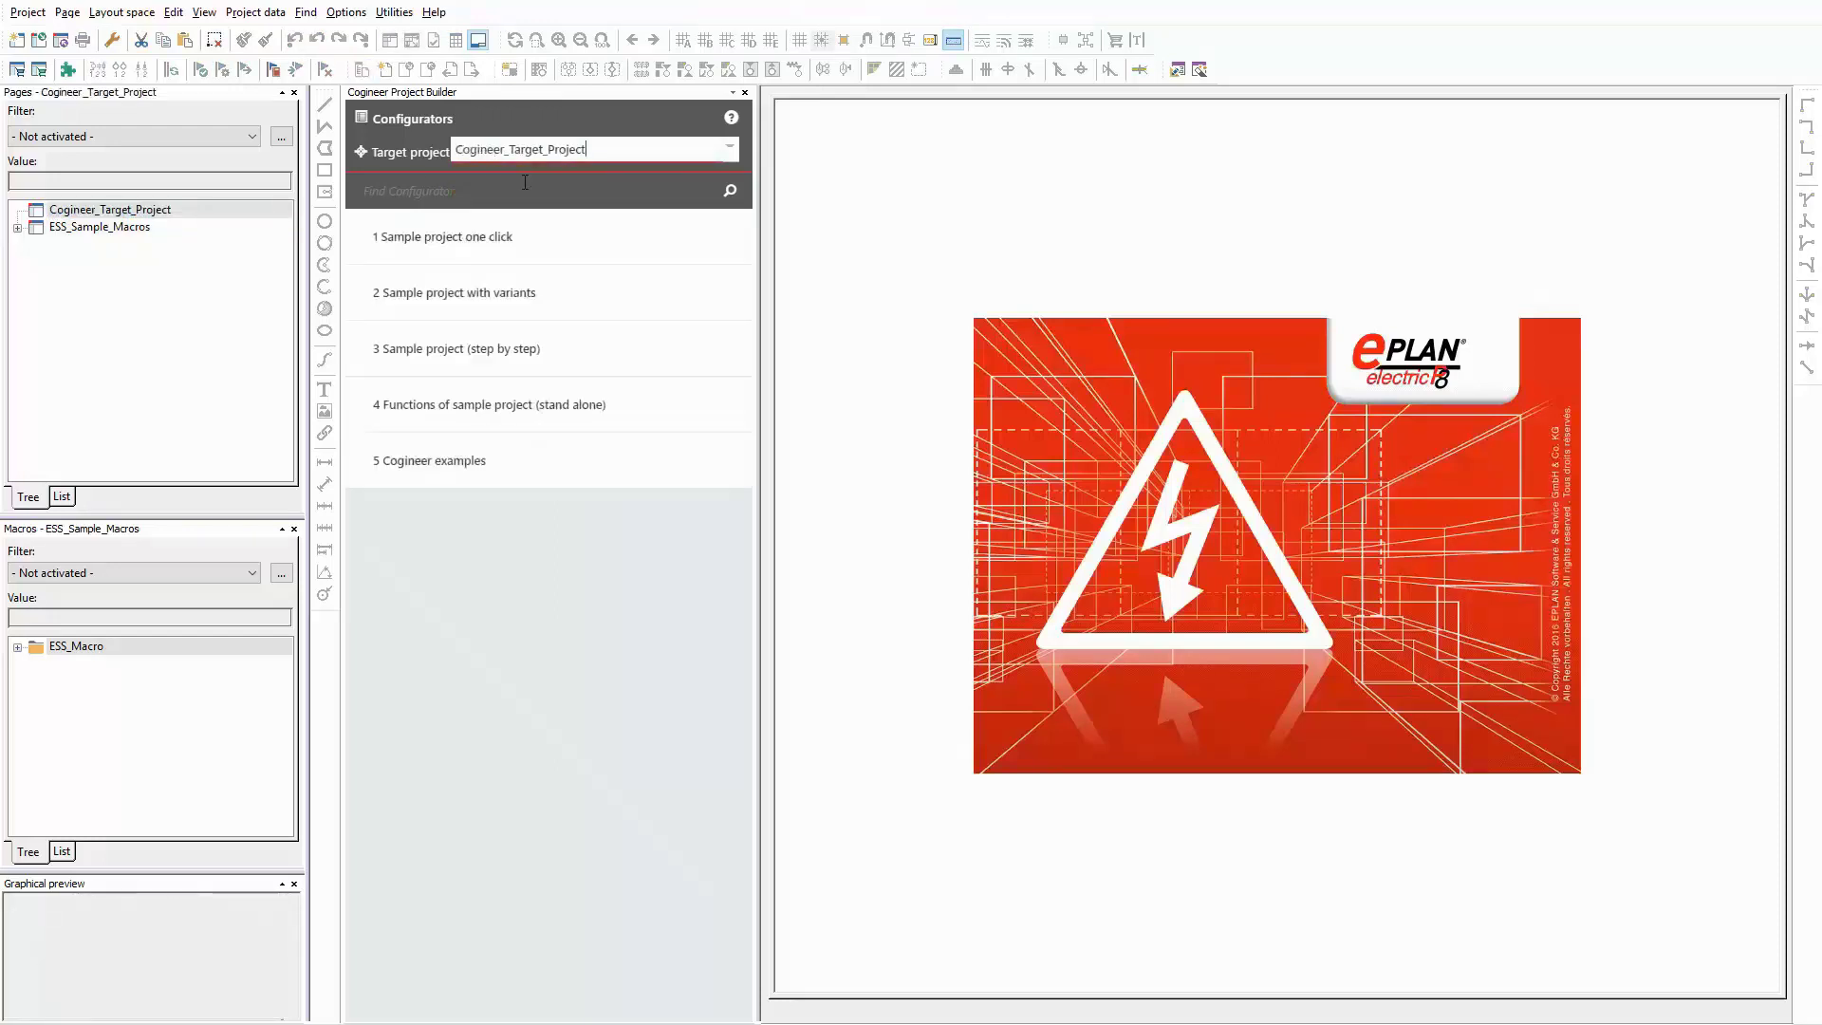
left_click(502, 474)
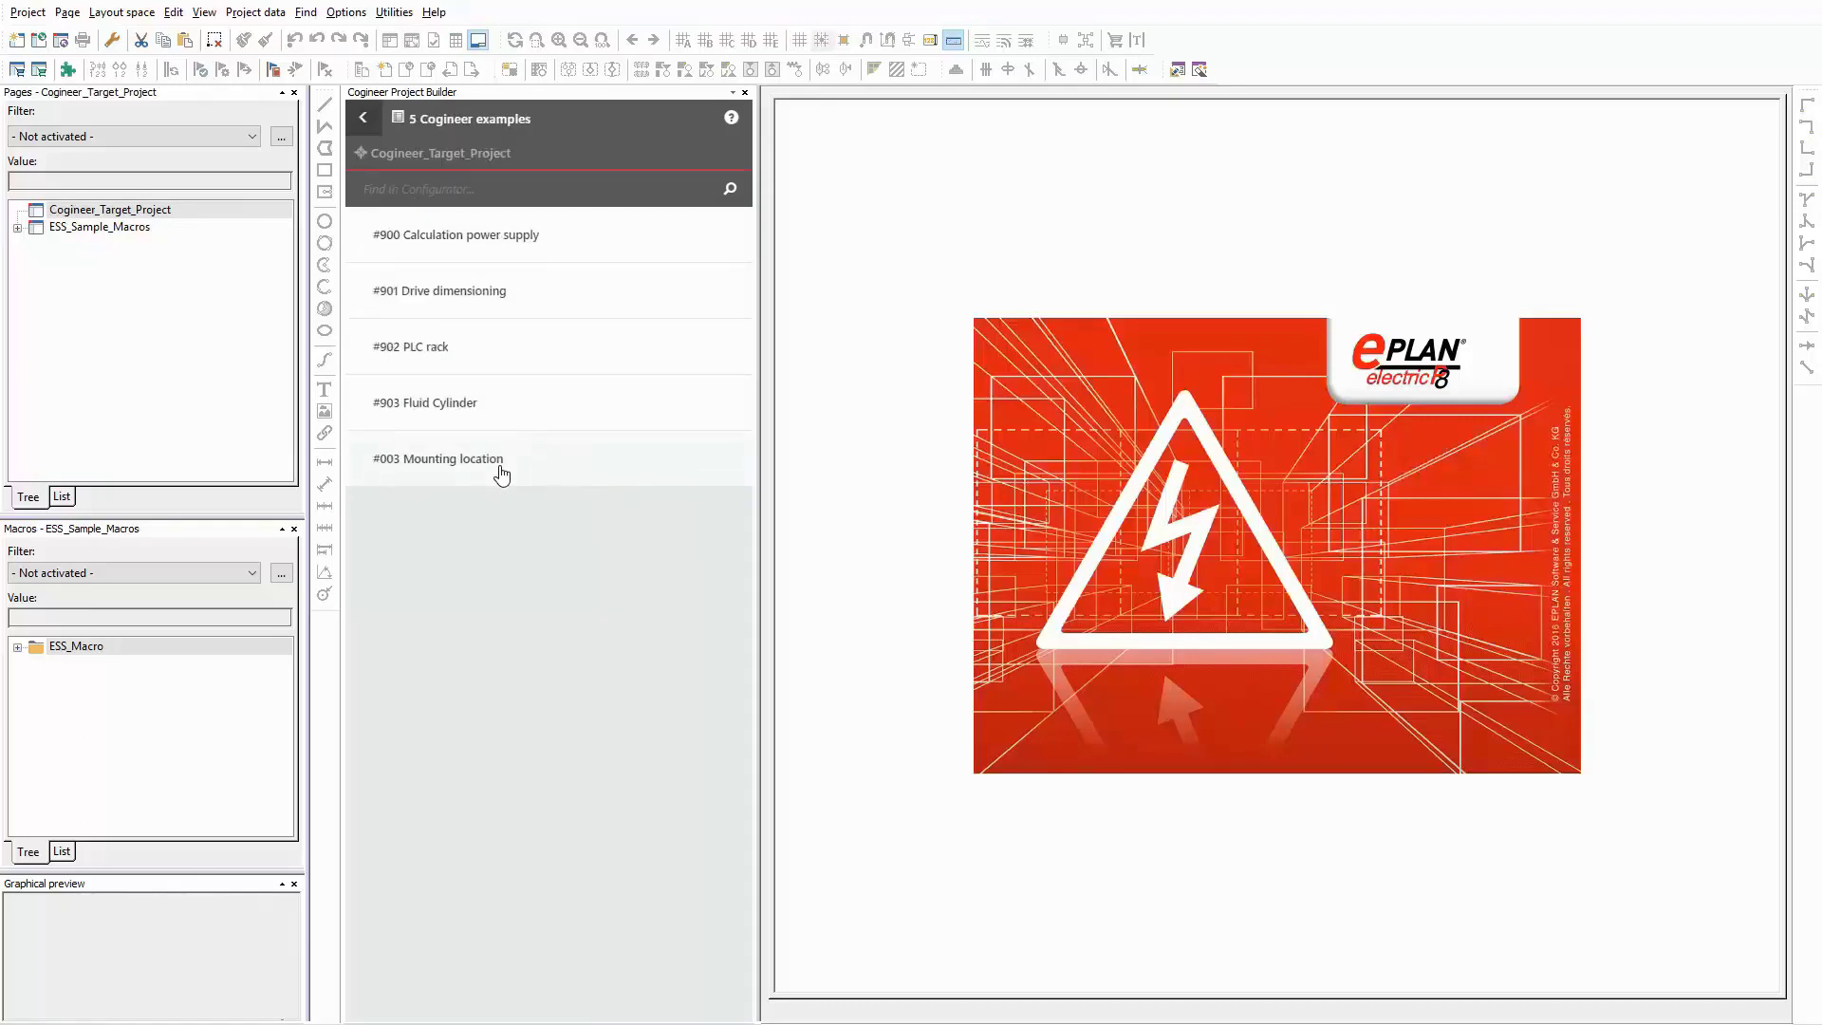
left_click(649, 308)
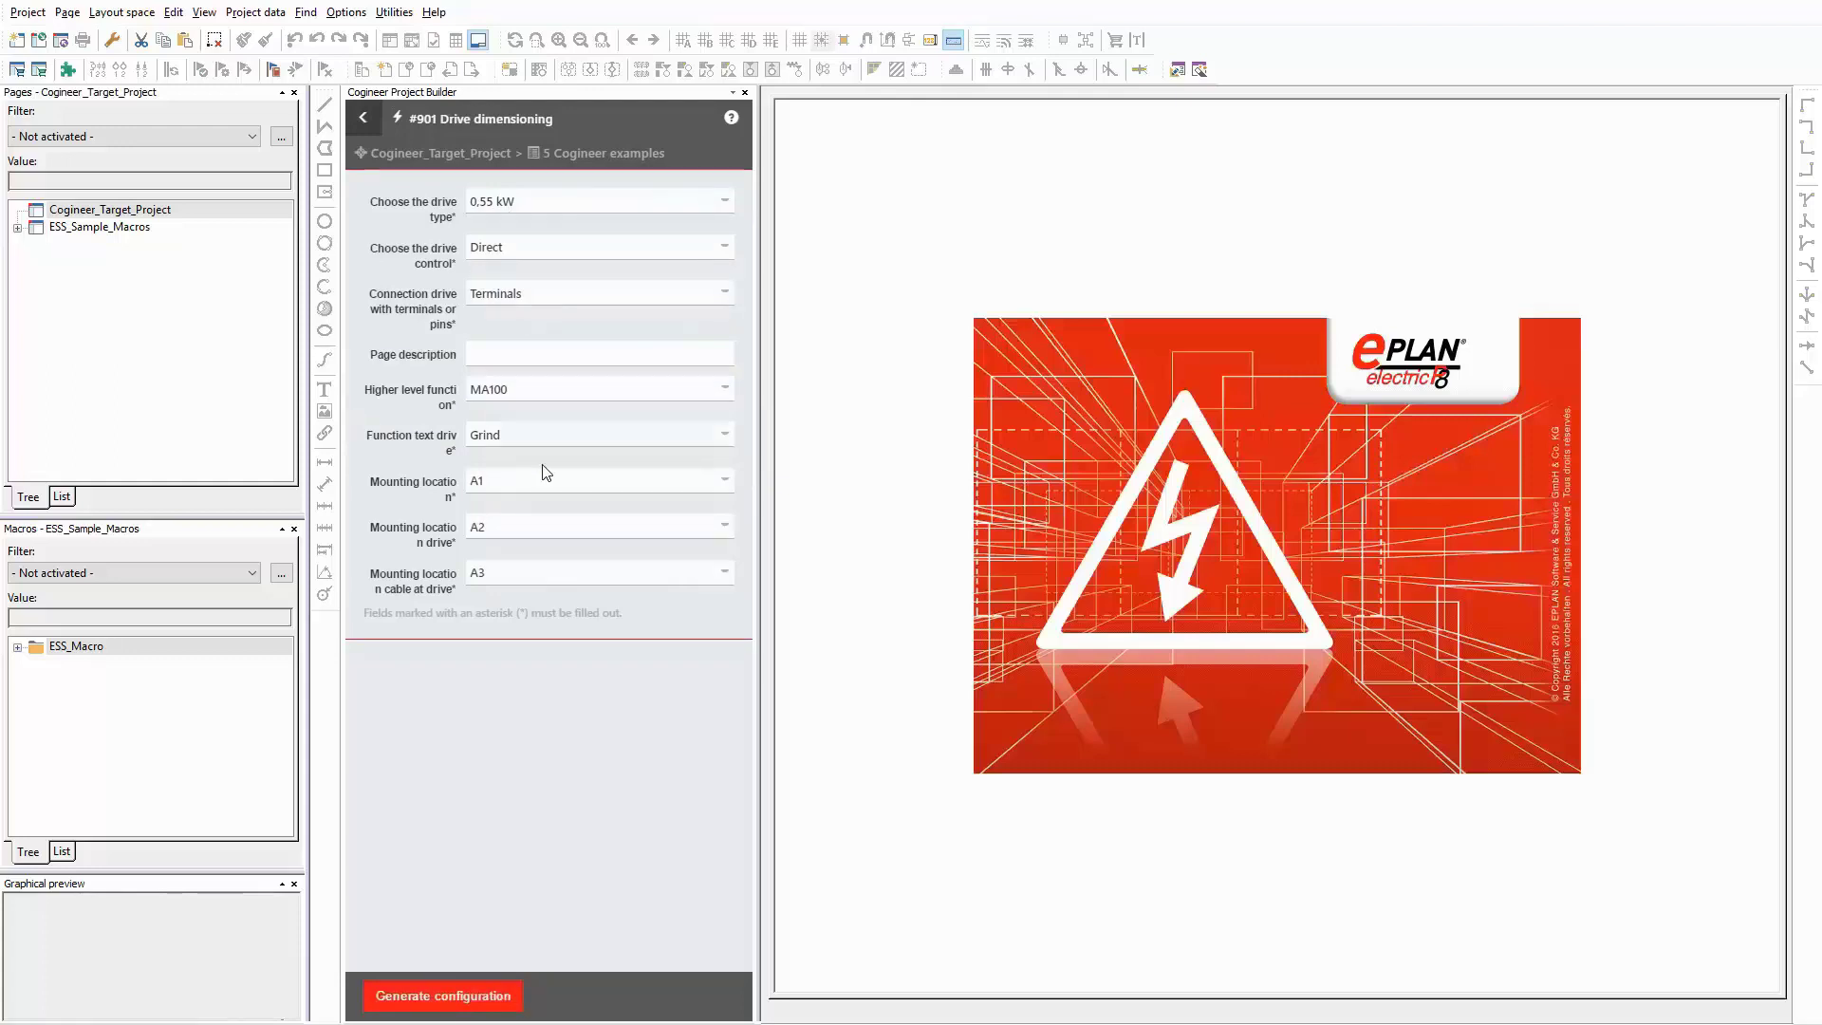
Generate the drive with default values and open schematic page 1 under MA100 > A1 > EFS1.
left_click(463, 1004)
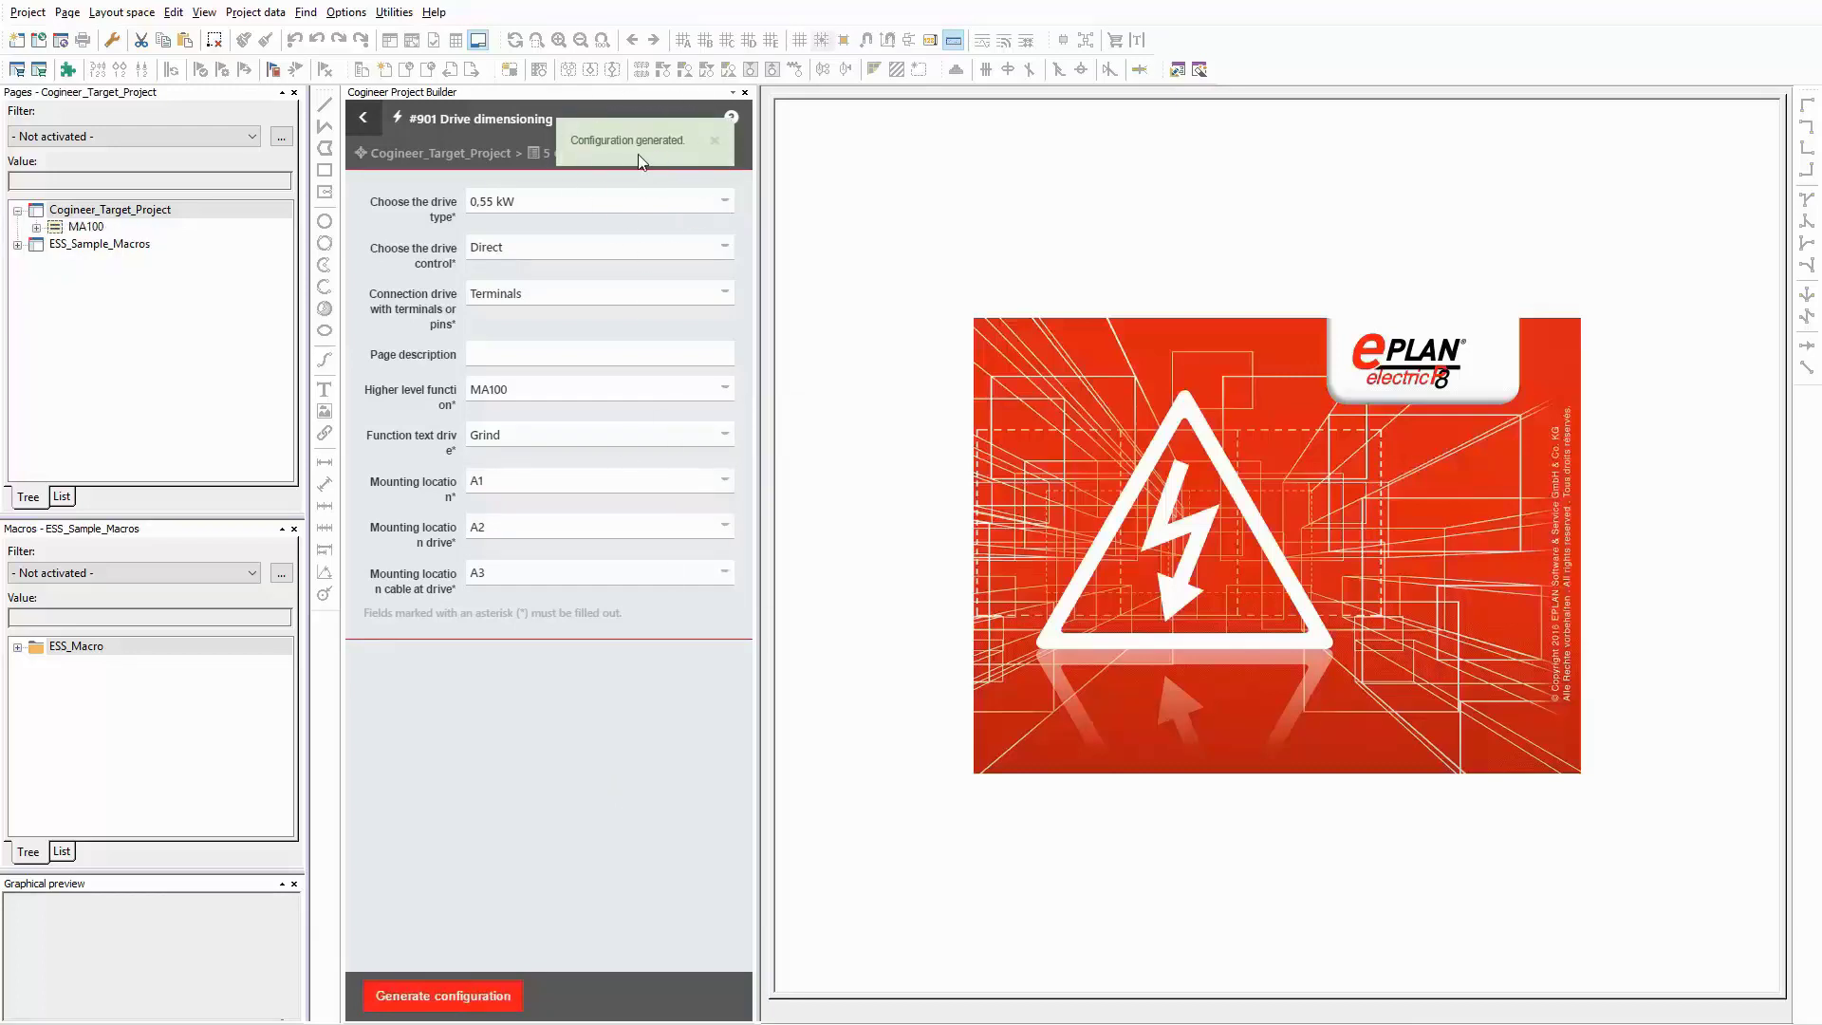
left_click(53, 229)
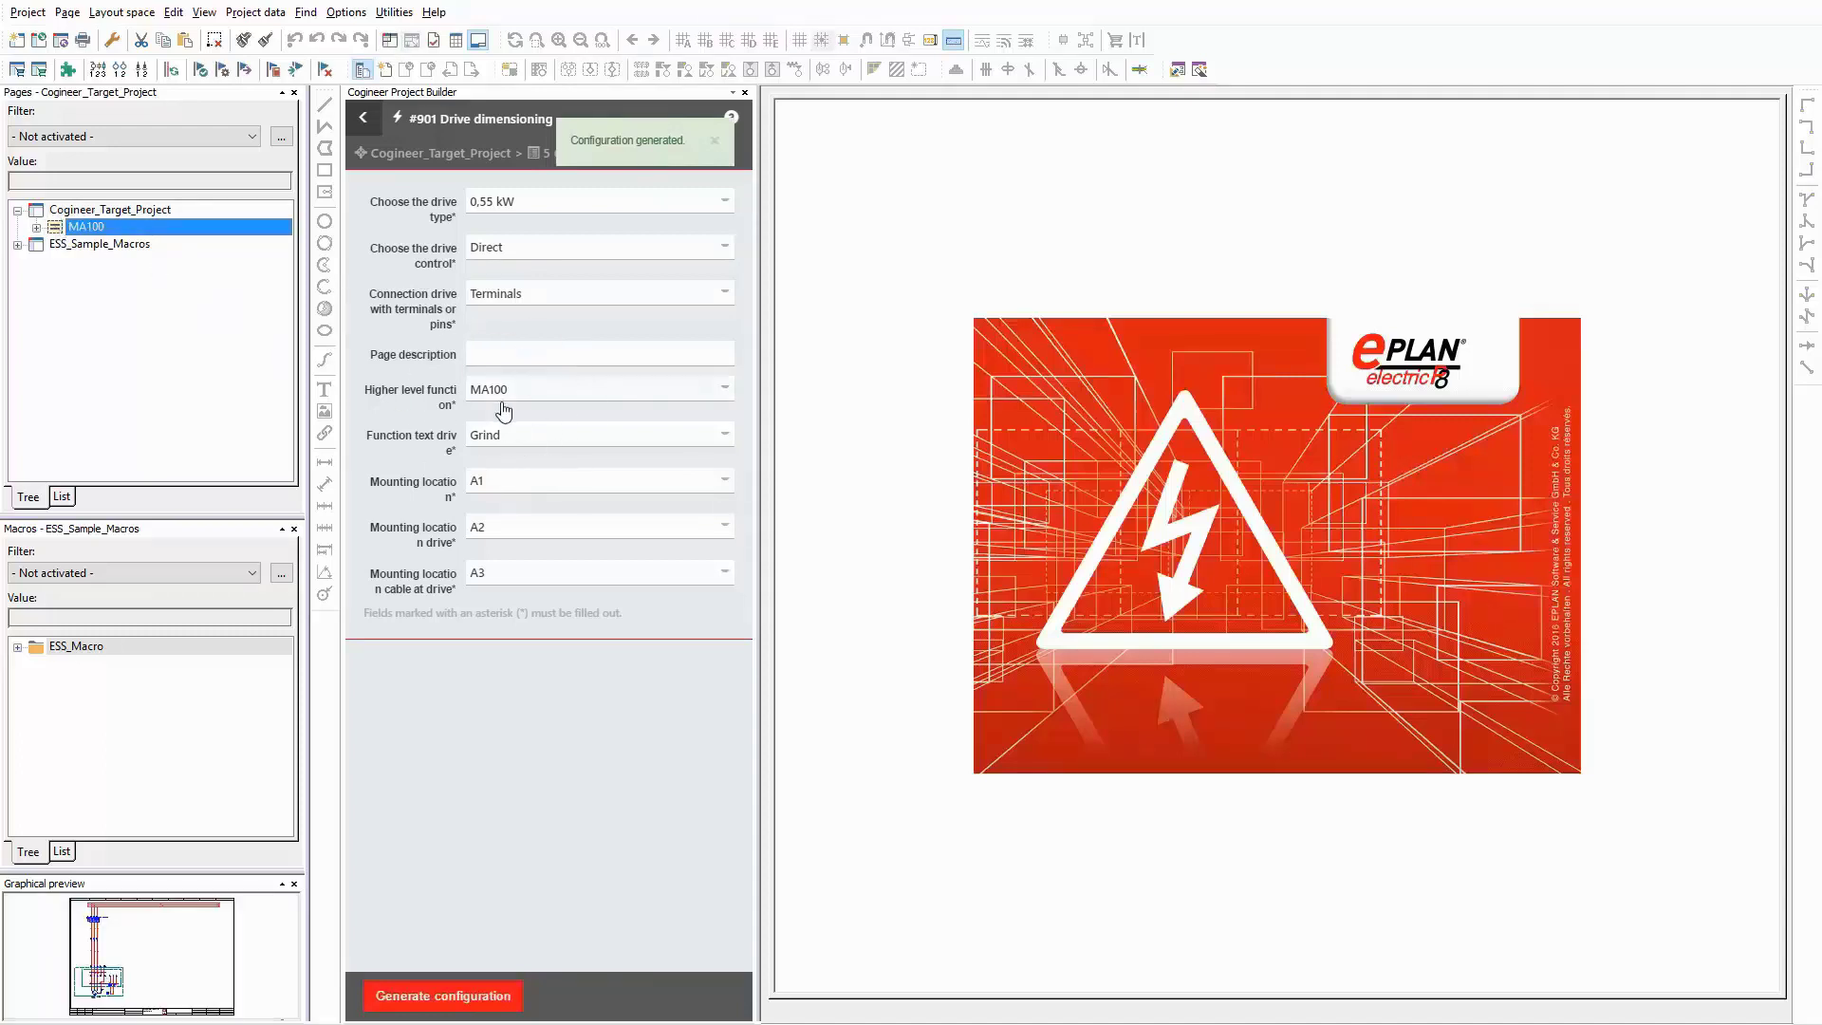
double_click(60, 231)
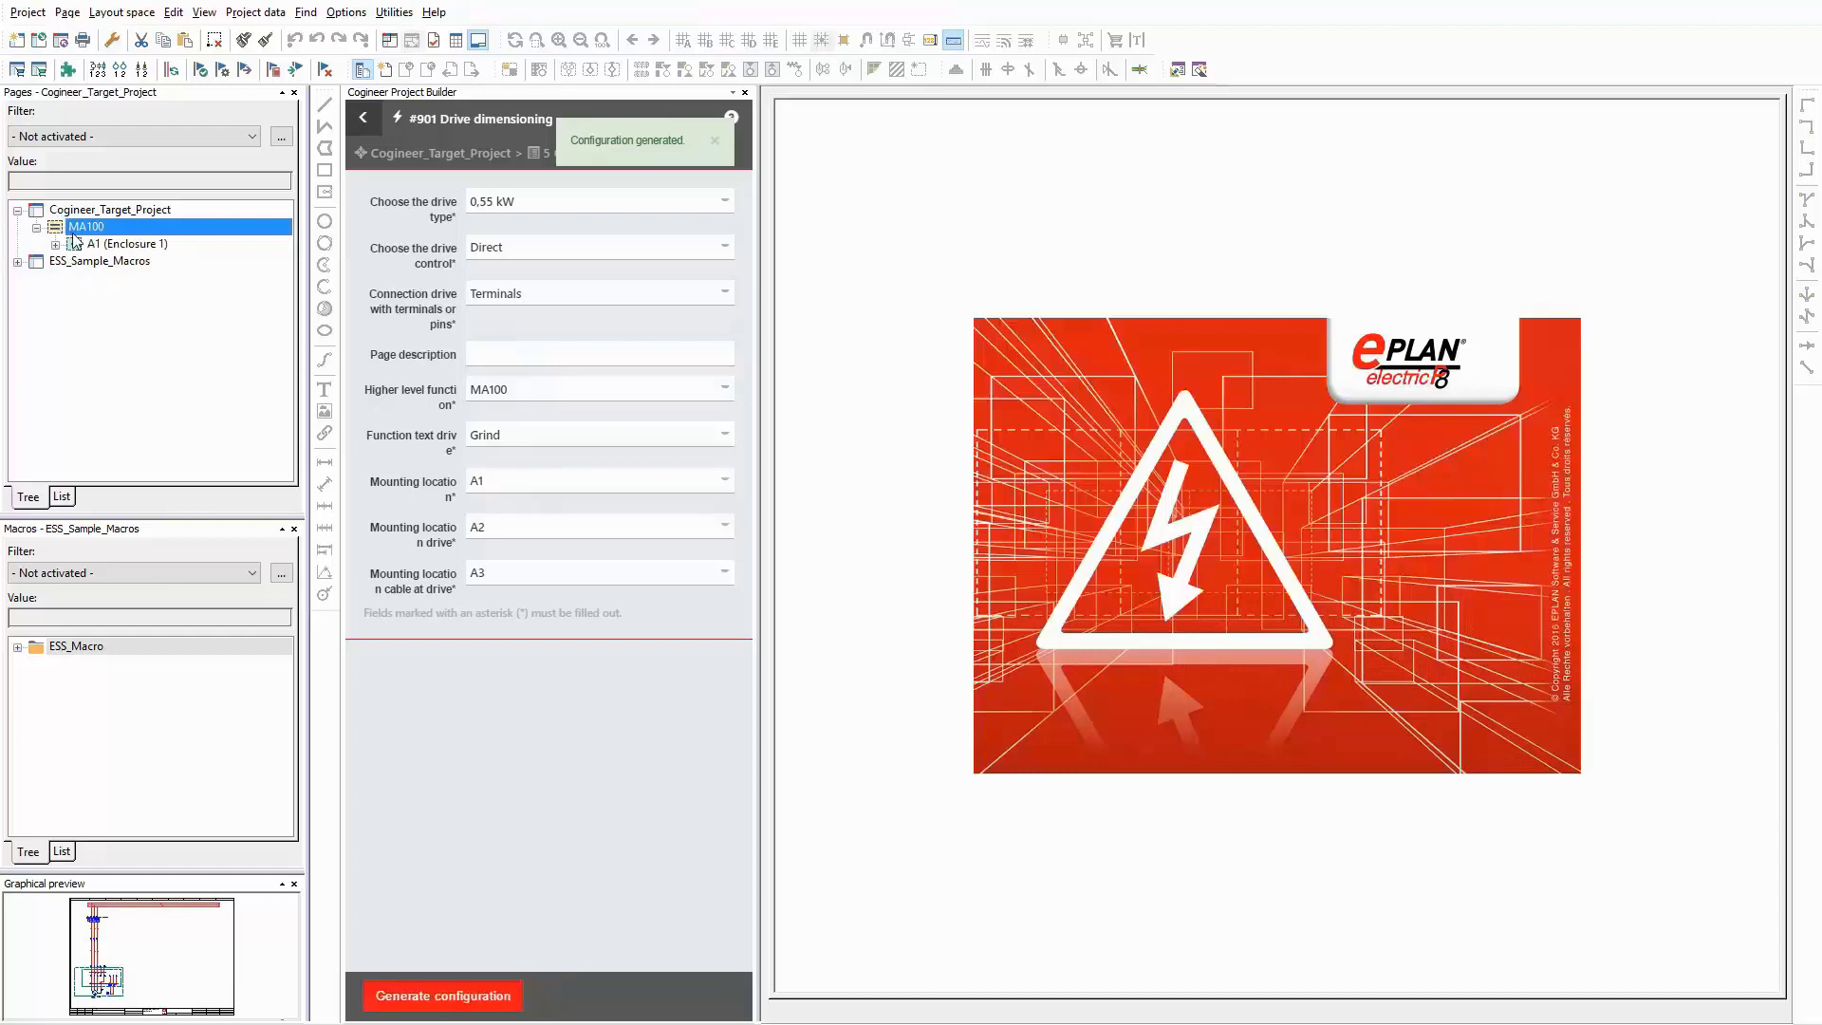
left_click(75, 245)
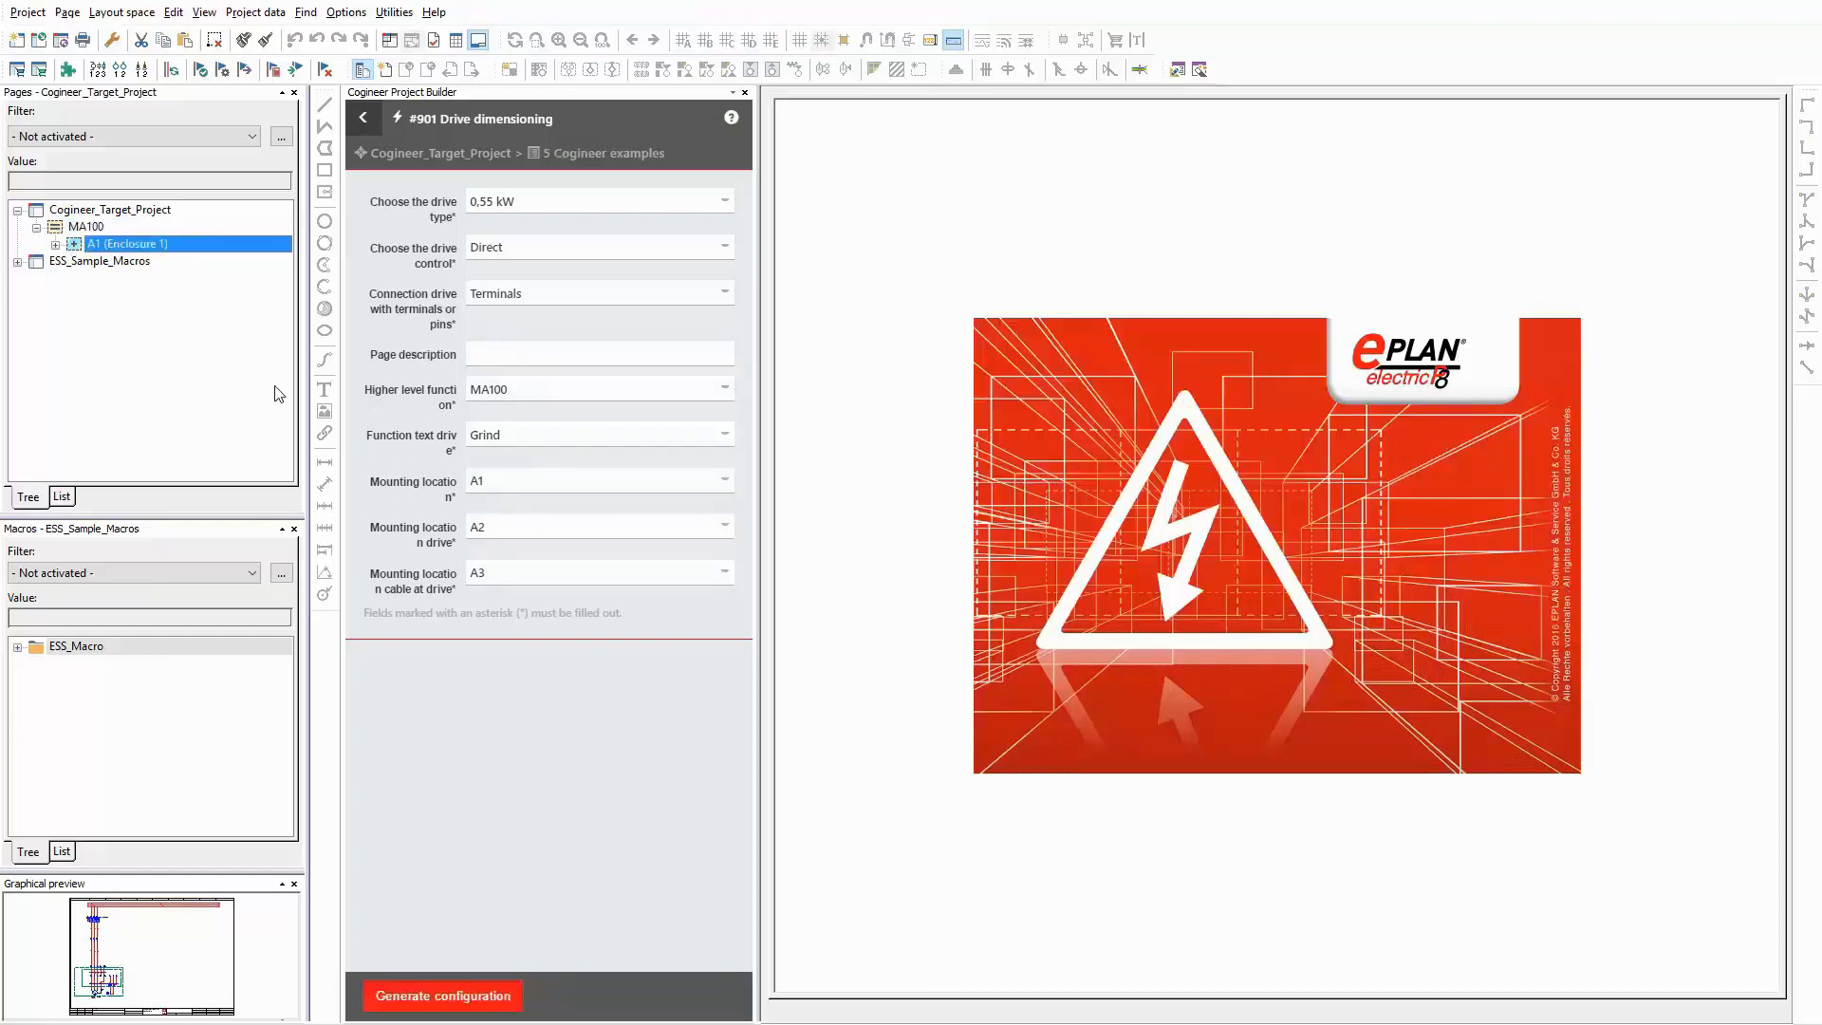
double_click(73, 244)
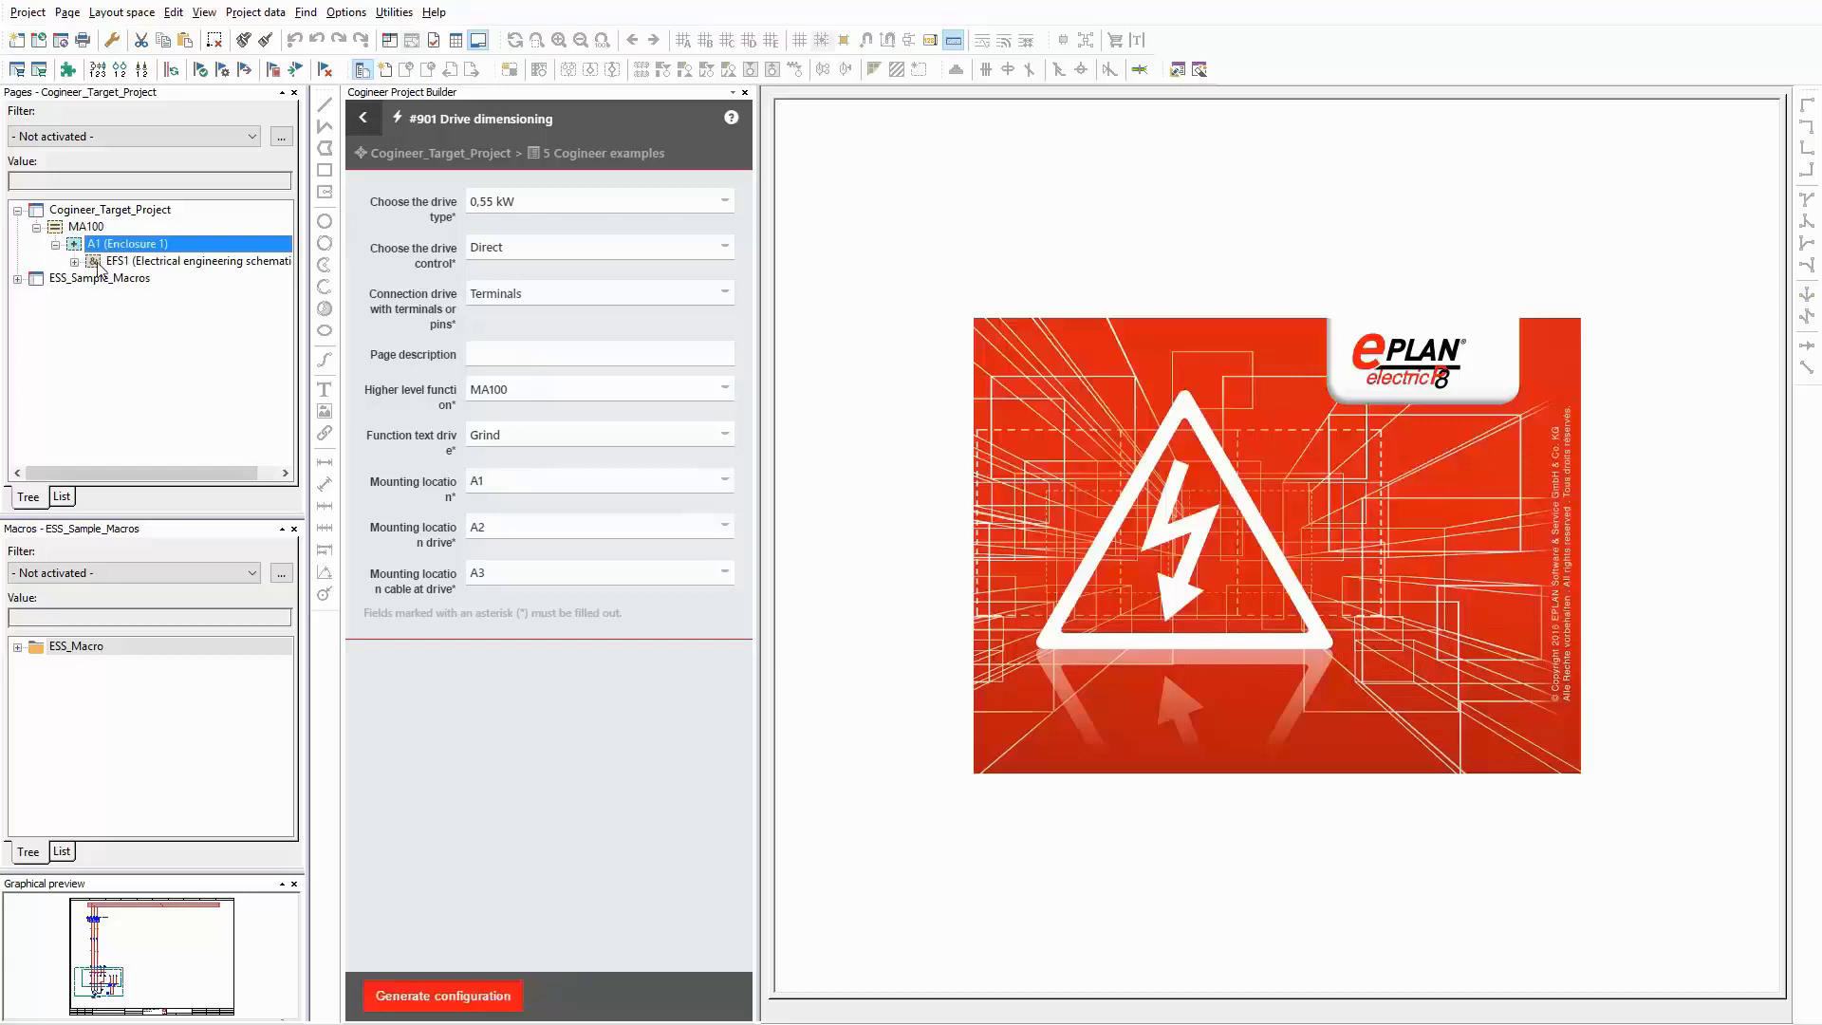
double_click(98, 264)
left_click(115, 279)
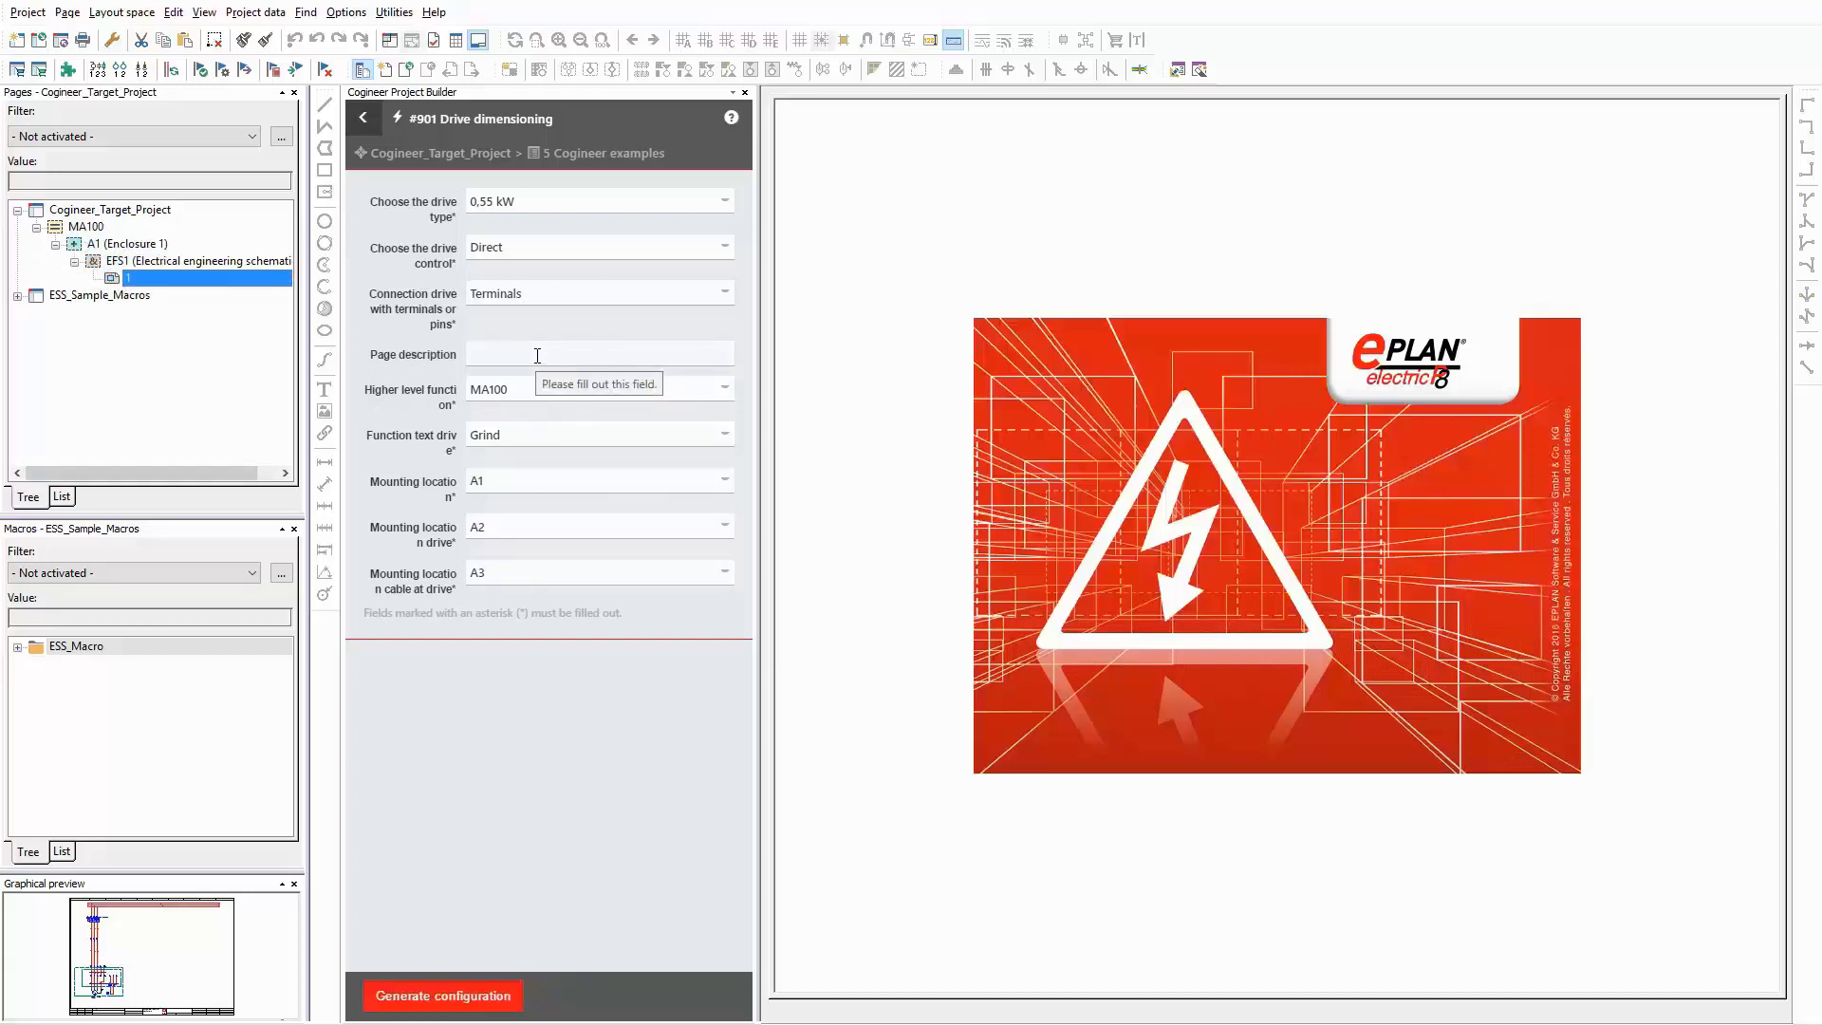
double_click(122, 281)
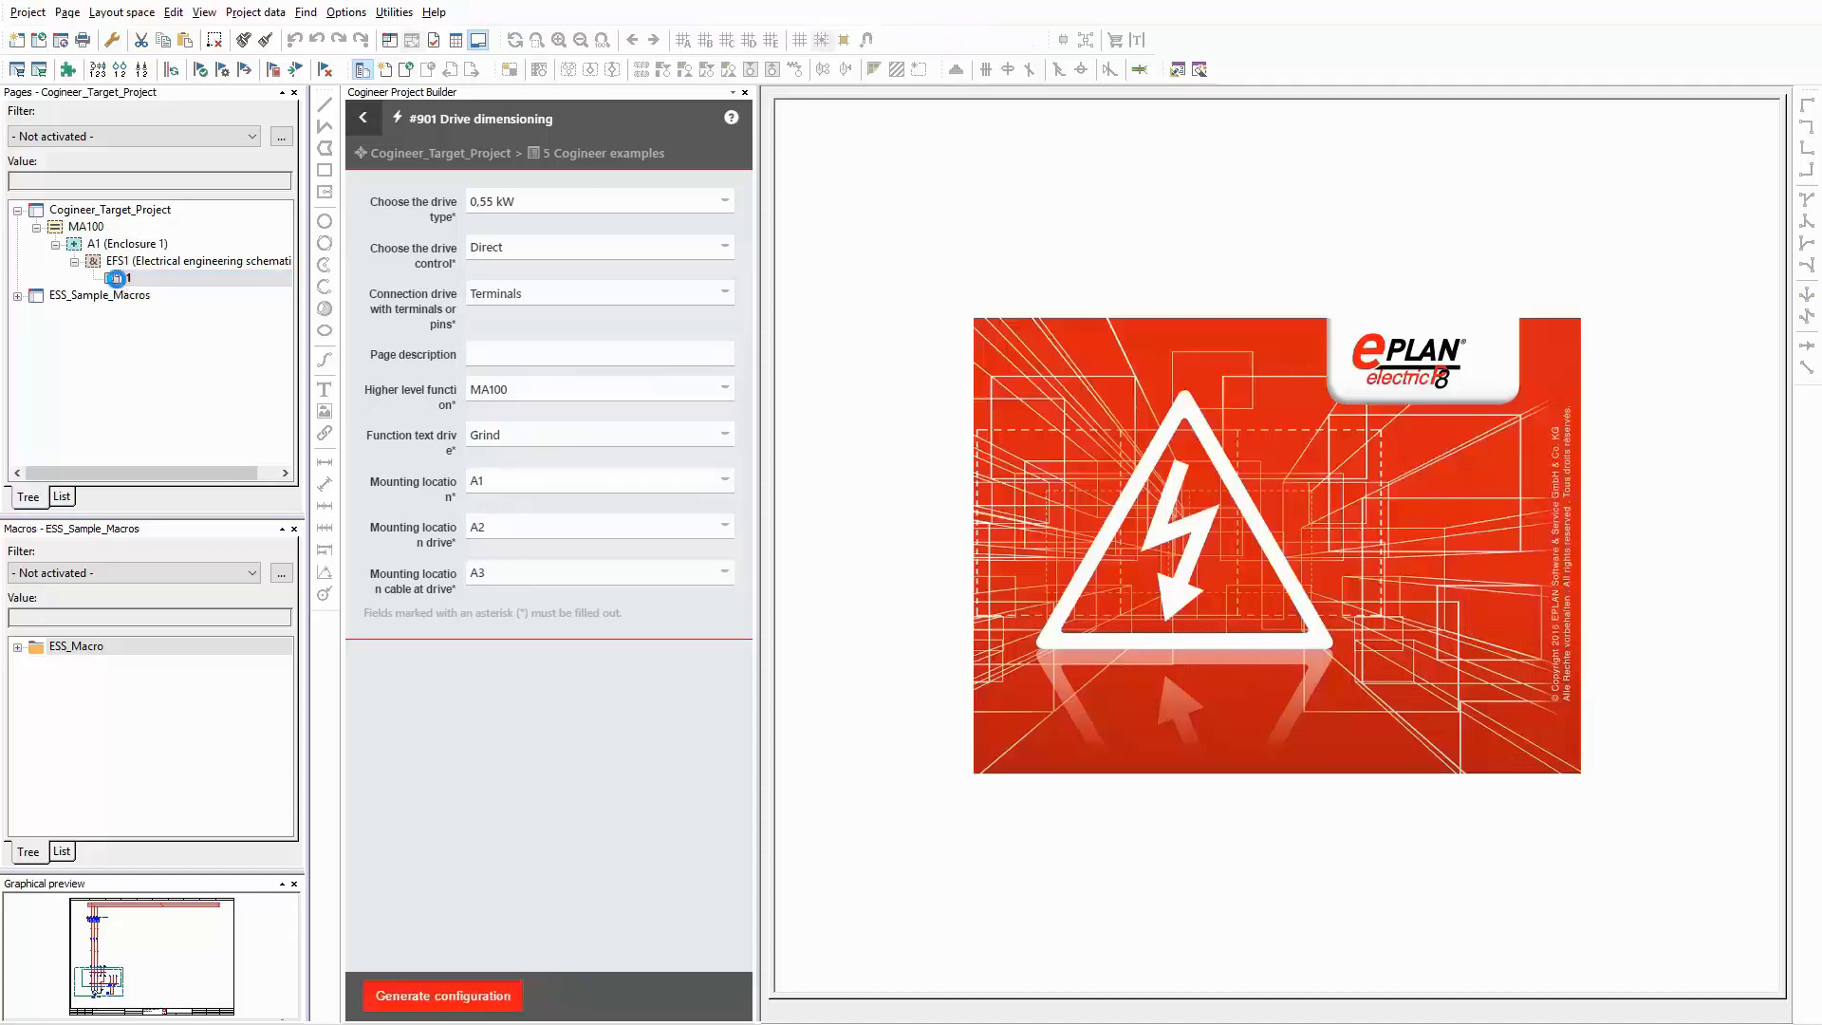
scroll(945, 459, "up", 5)
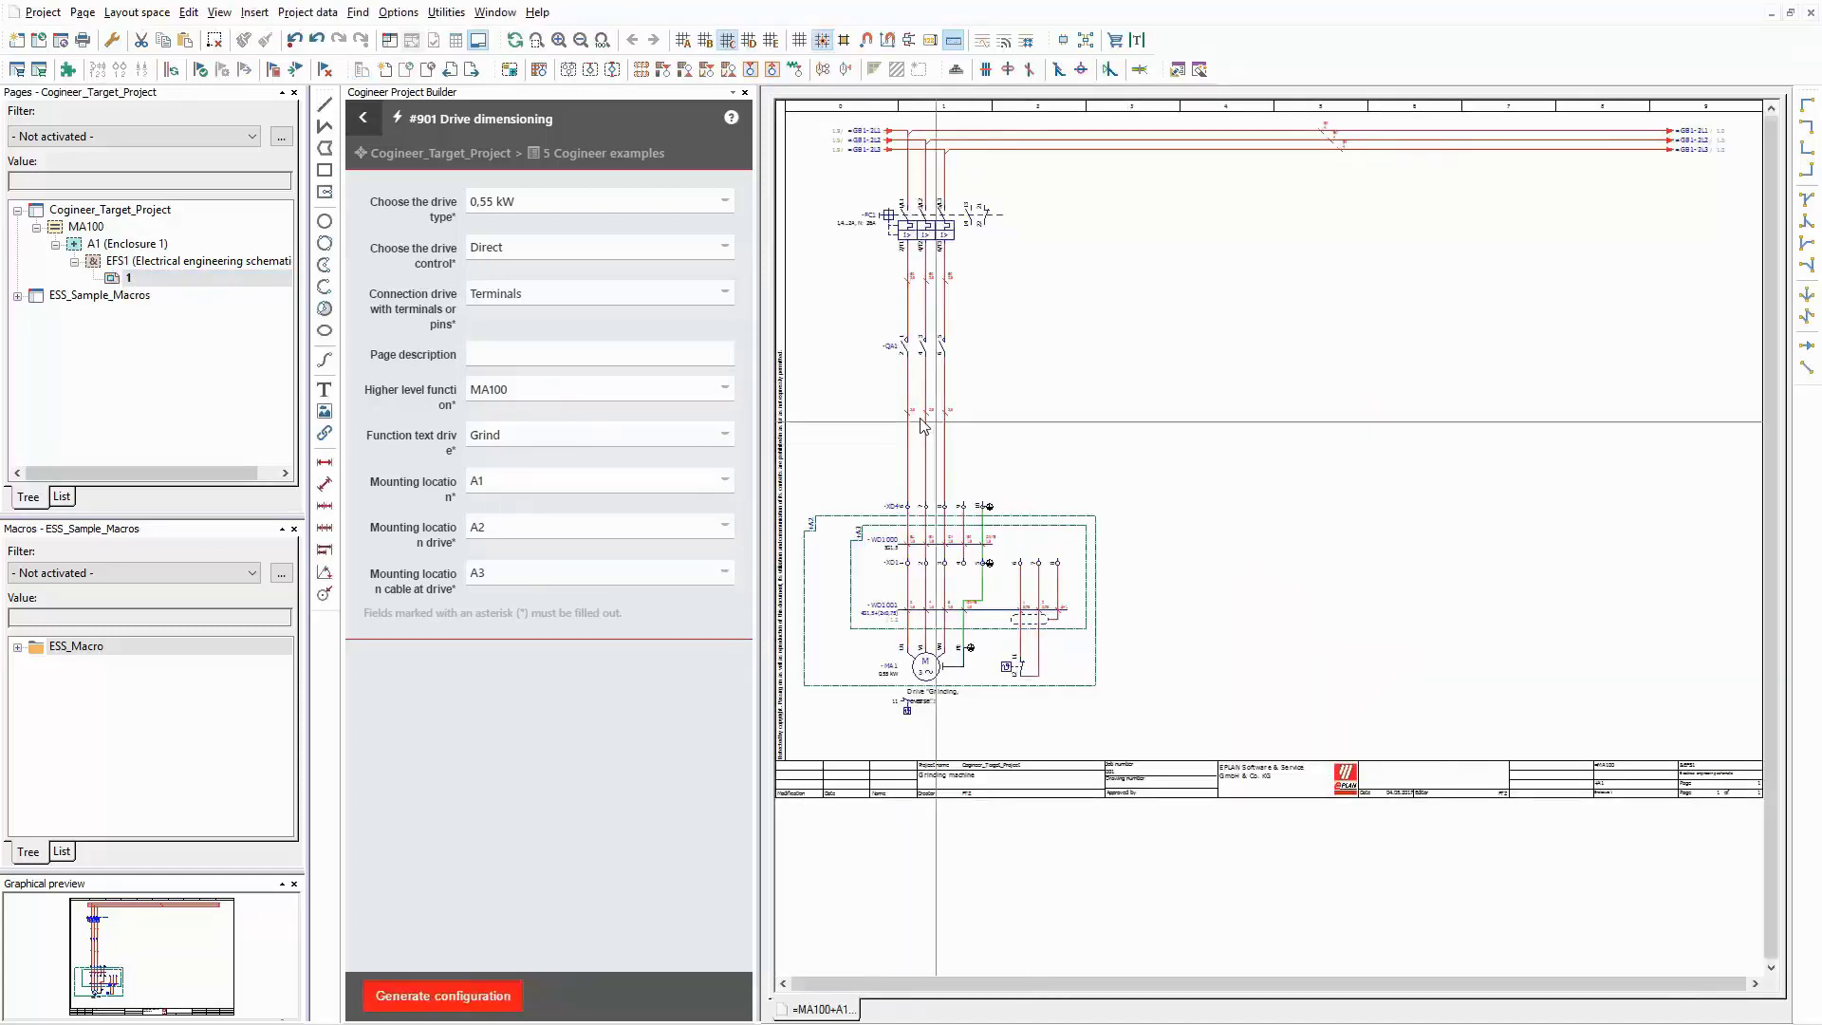
middle_click_drag(867, 401, 1073, 332)
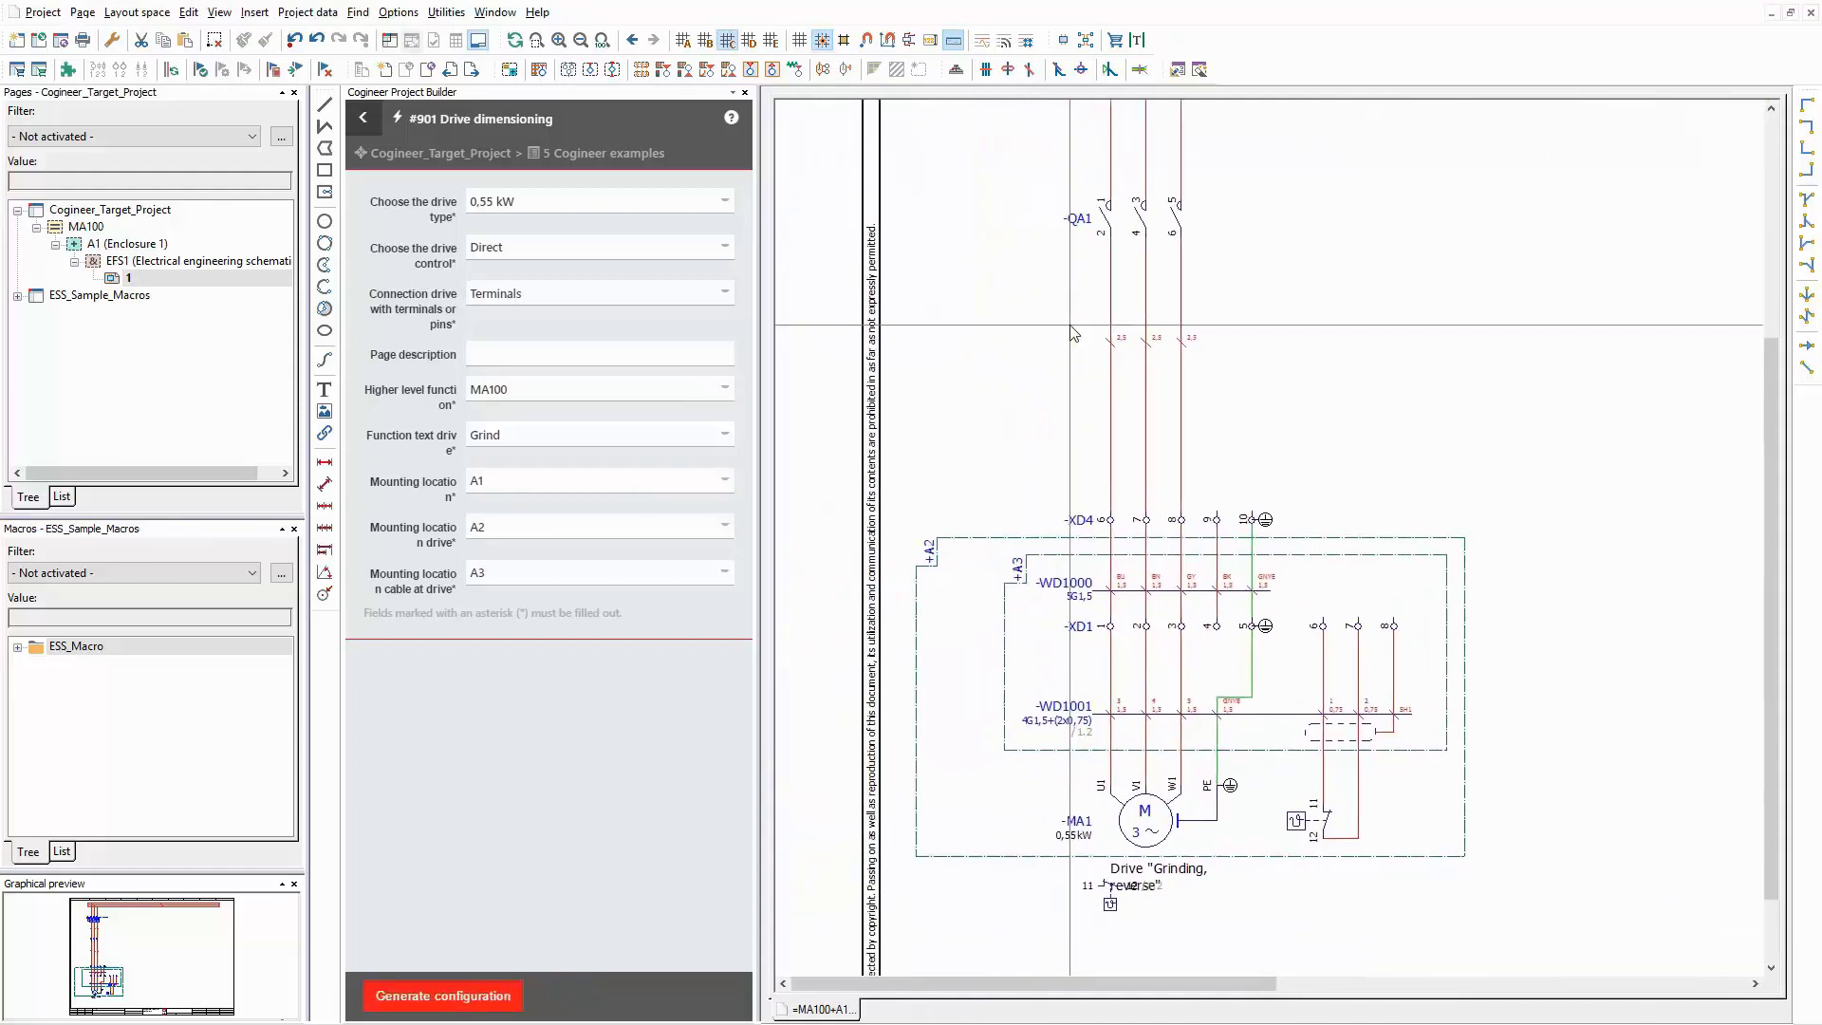
left_click(489, 220)
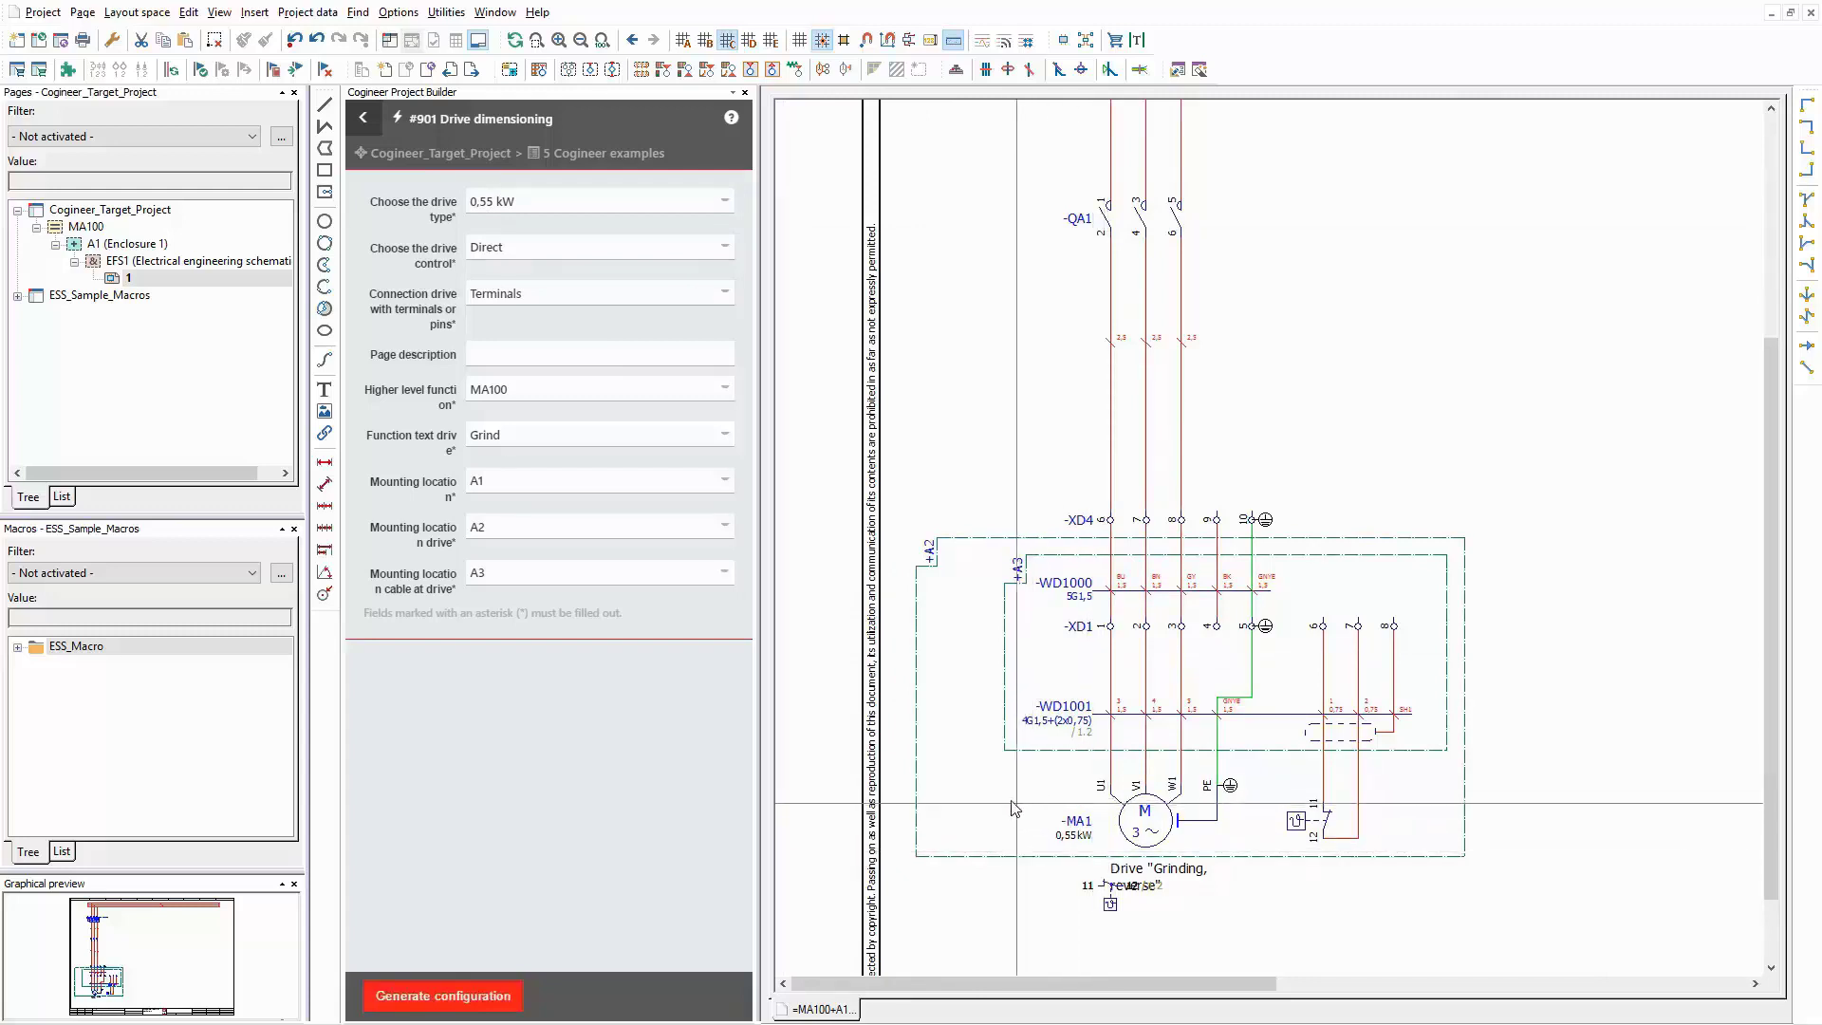
left_click(500, 258)
left_click_drag(1195, 201, 1262, 181)
left_click(505, 295)
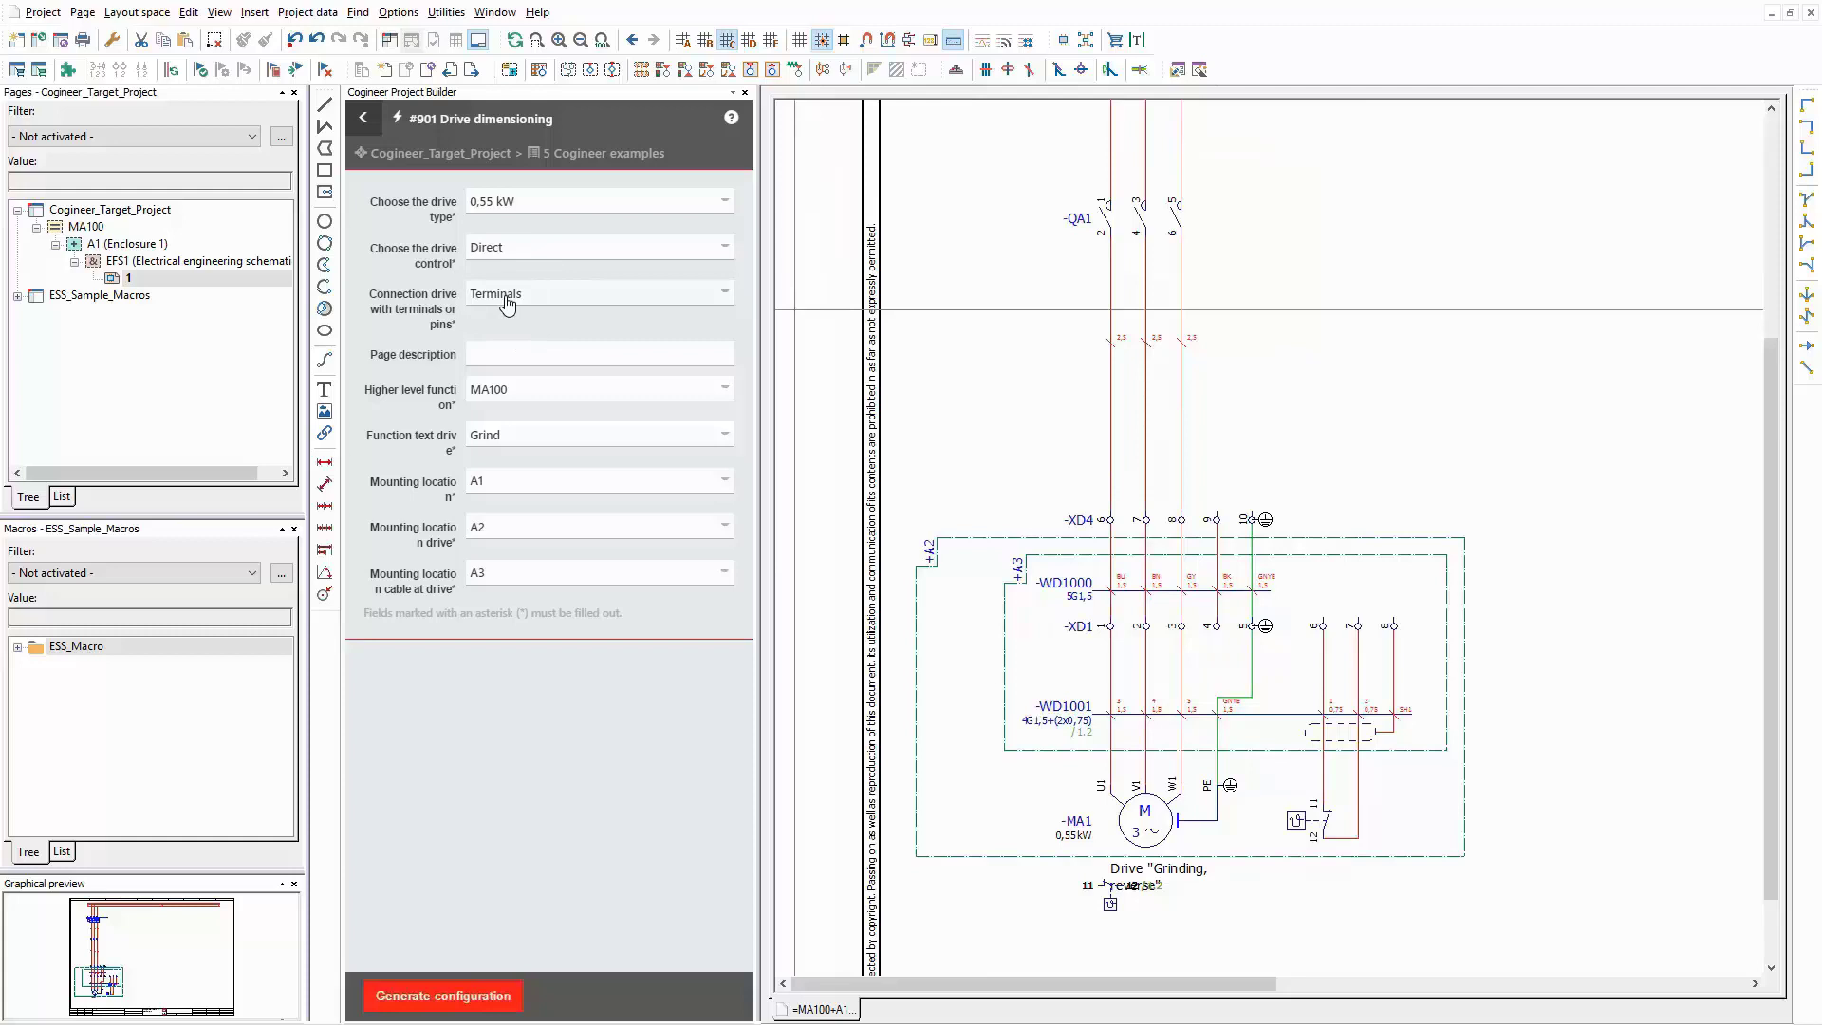
mouse_move(1507, 597)
left_mouse_down()
mouse_move(987, 658)
mouse_move(1494, 613)
left_mouse_up()
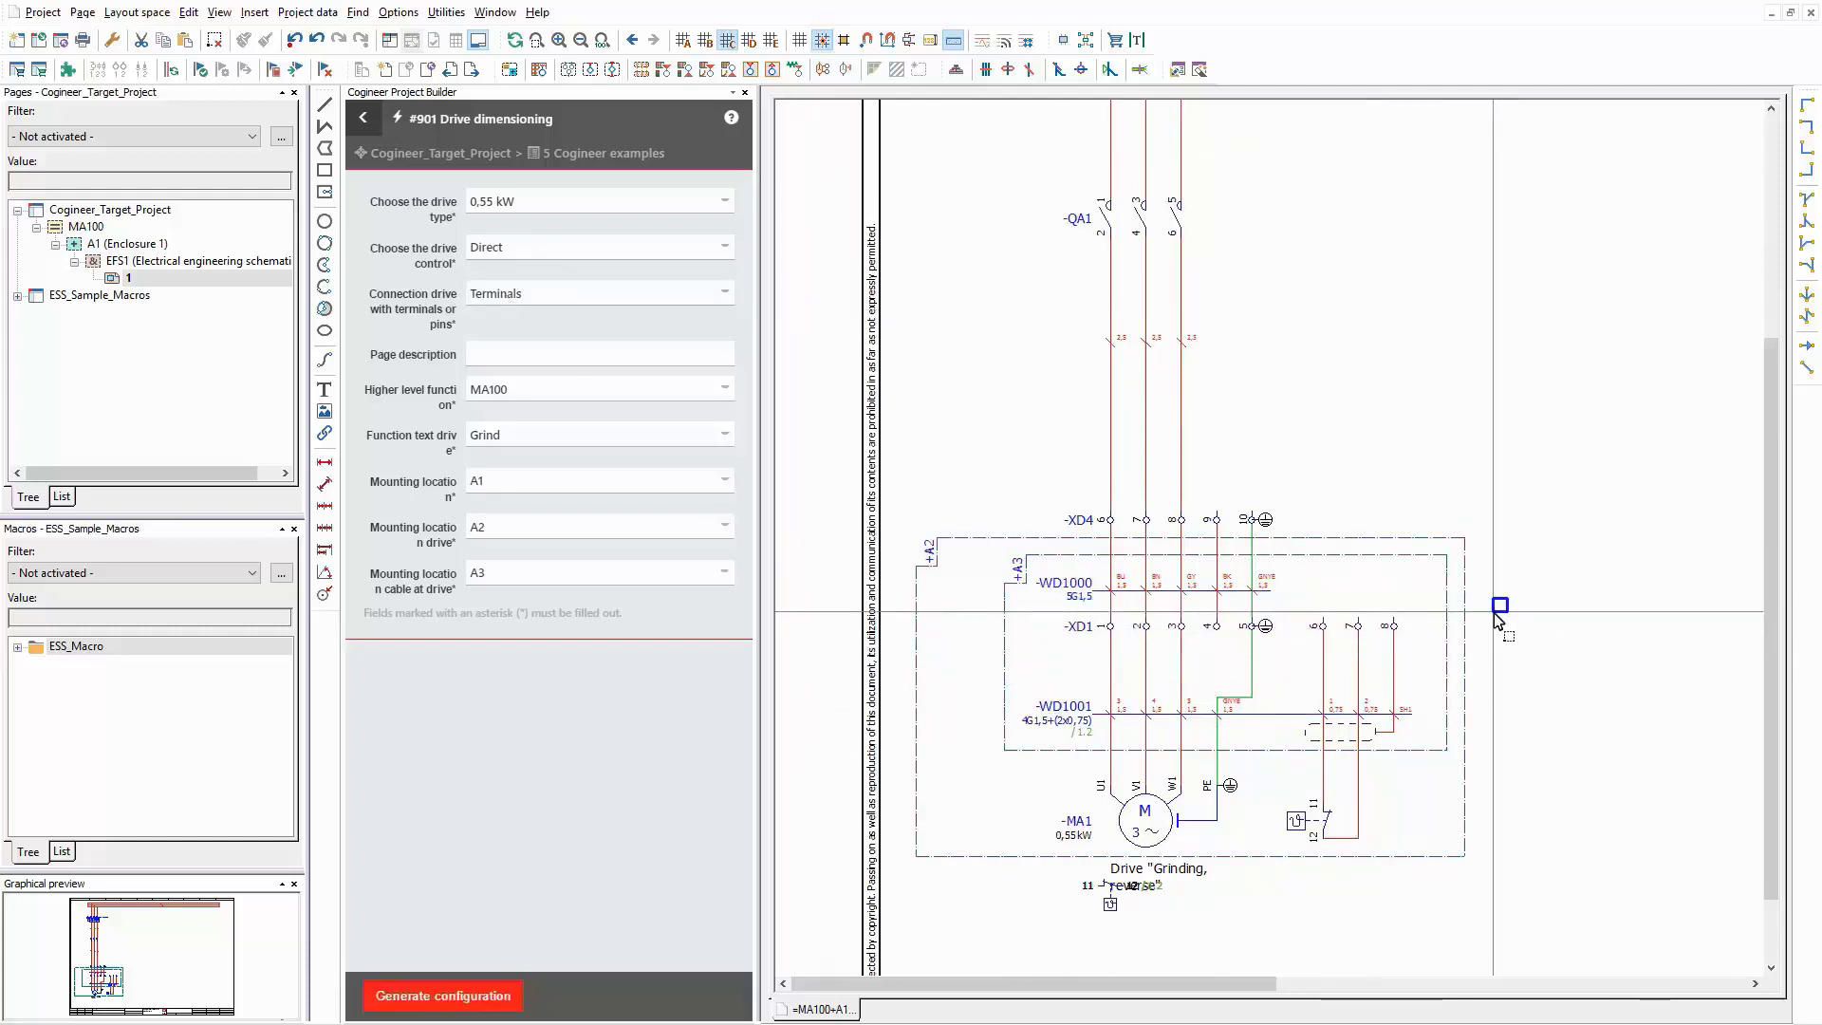
left_click(505, 446)
left_click_drag(1234, 930, 1079, 851)
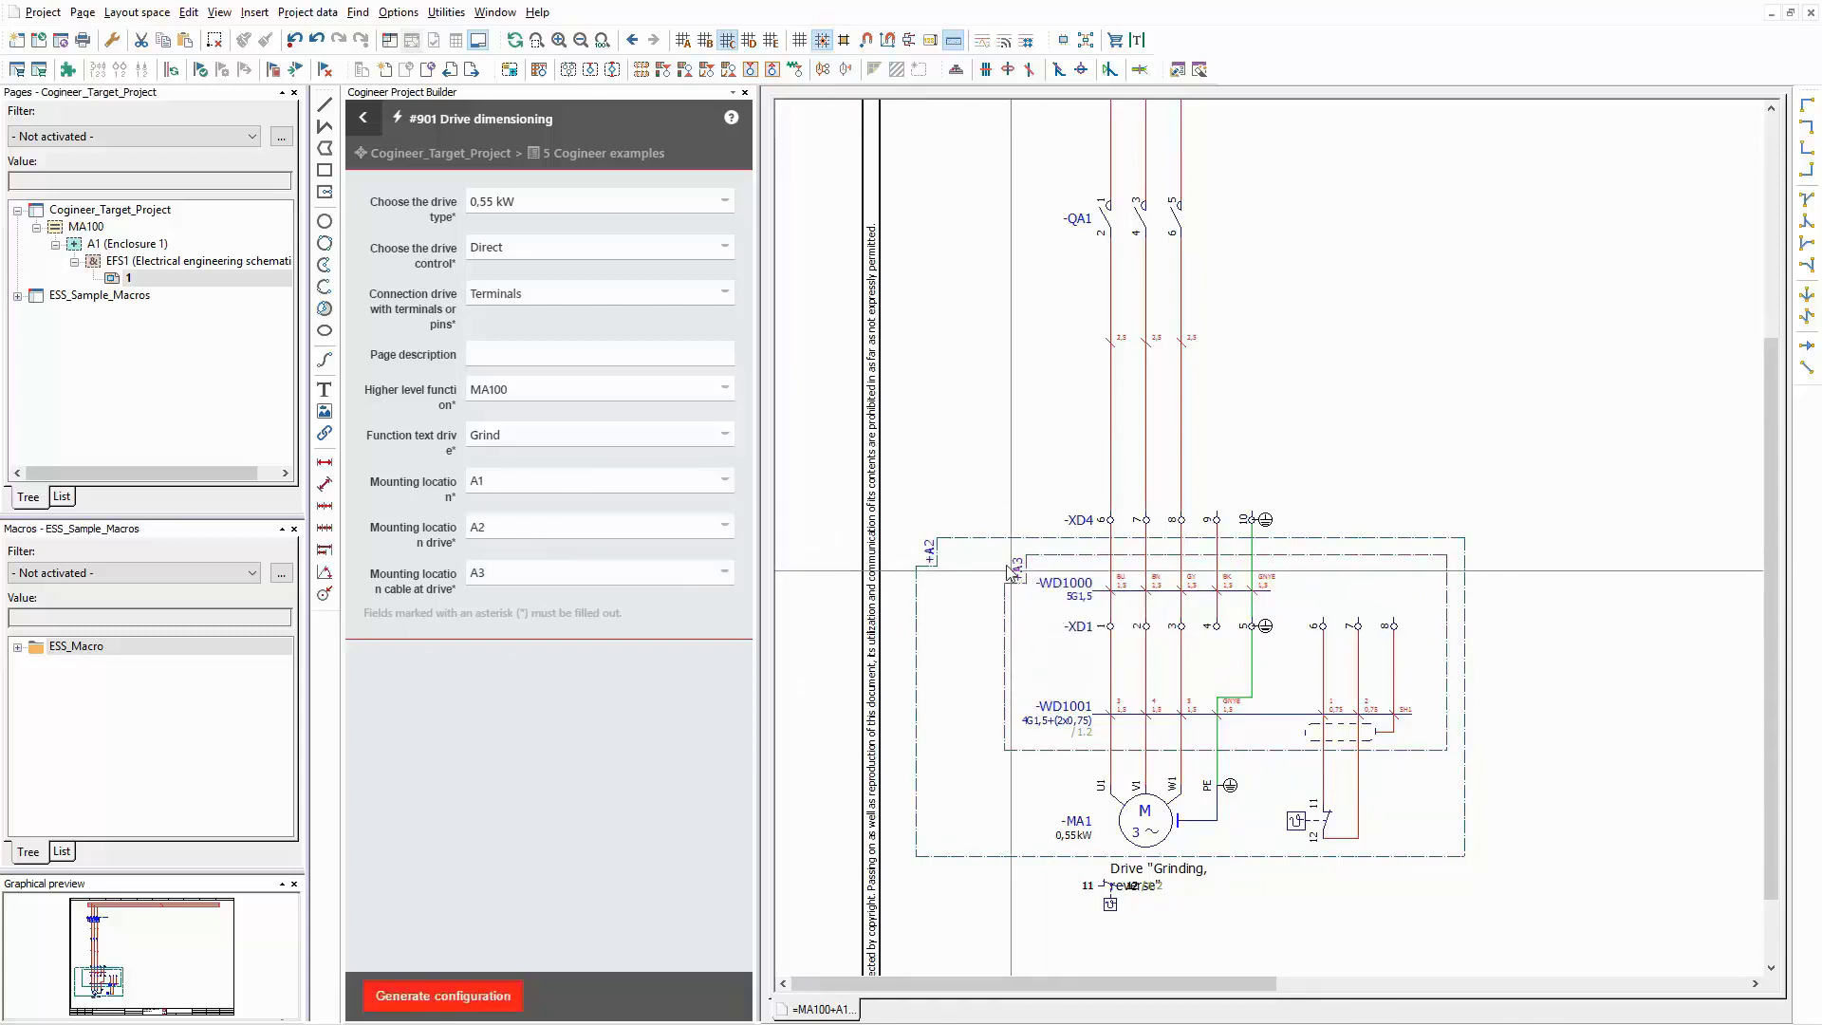
Regenerate with 1,5 kW, Direct with reverse, Pins, page description My Drive and function text Feed.
left_click(537, 204)
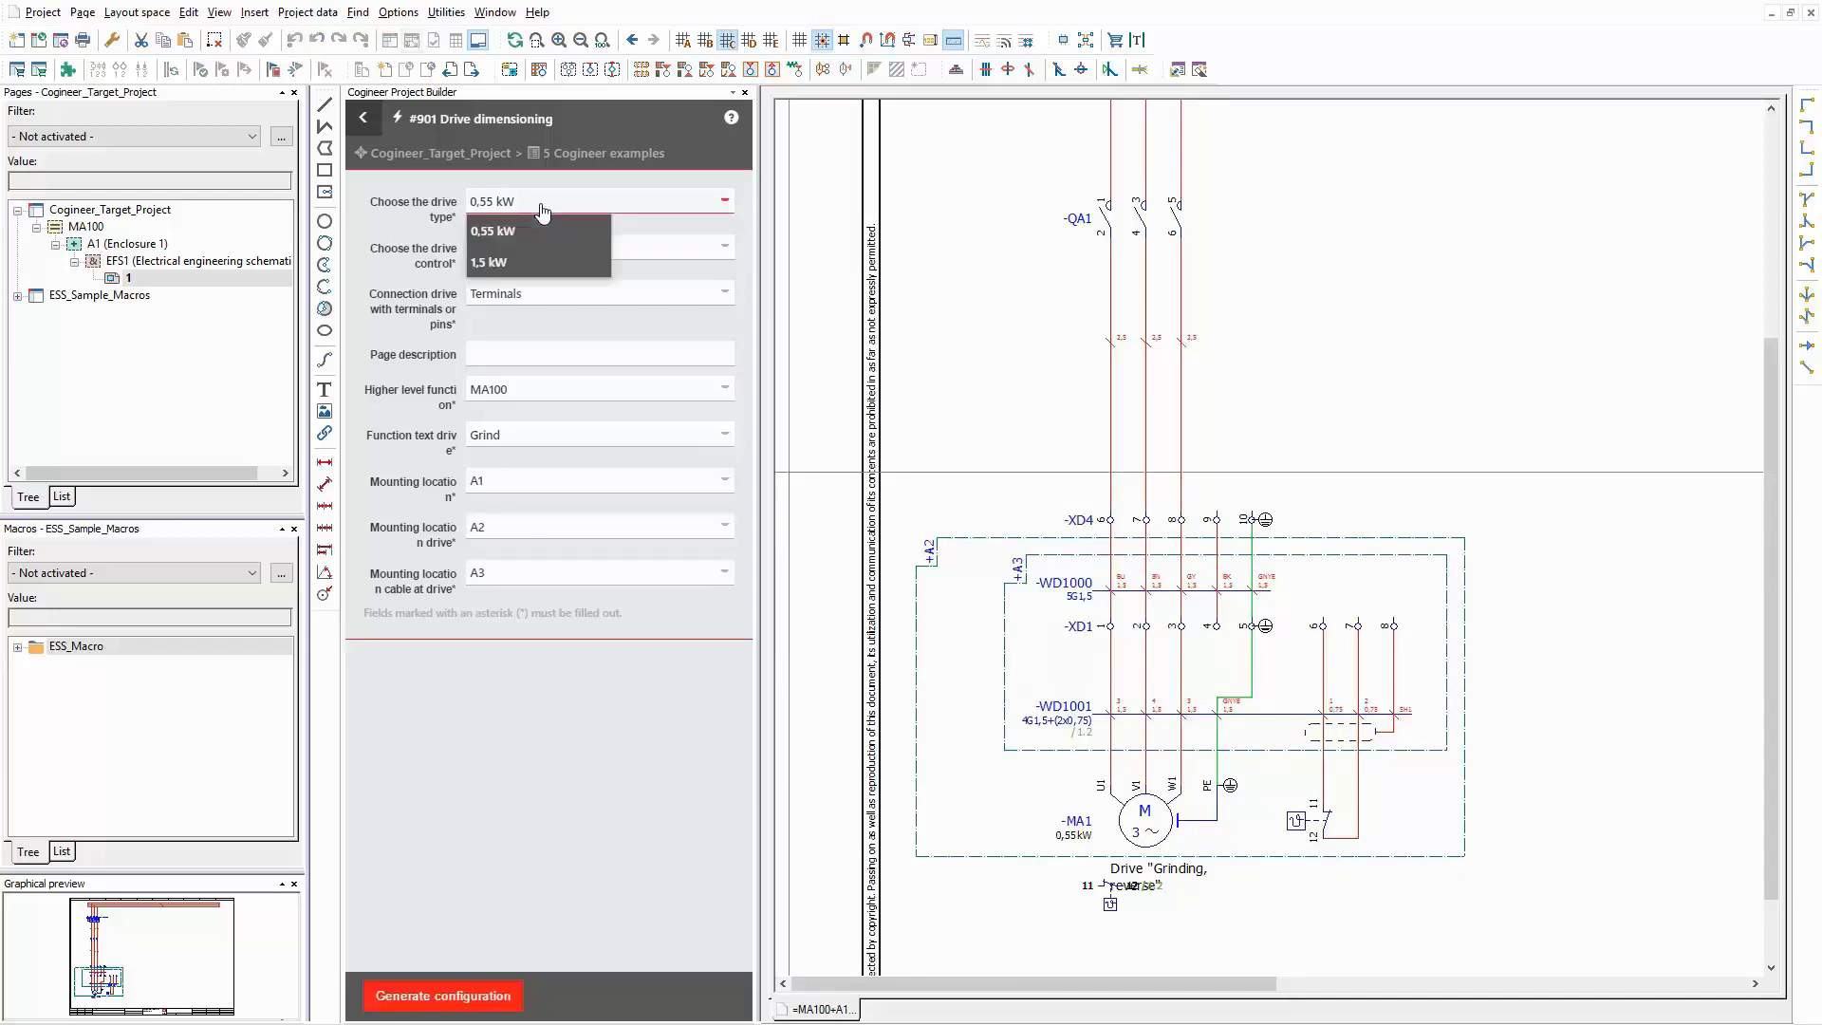
left_click(497, 264)
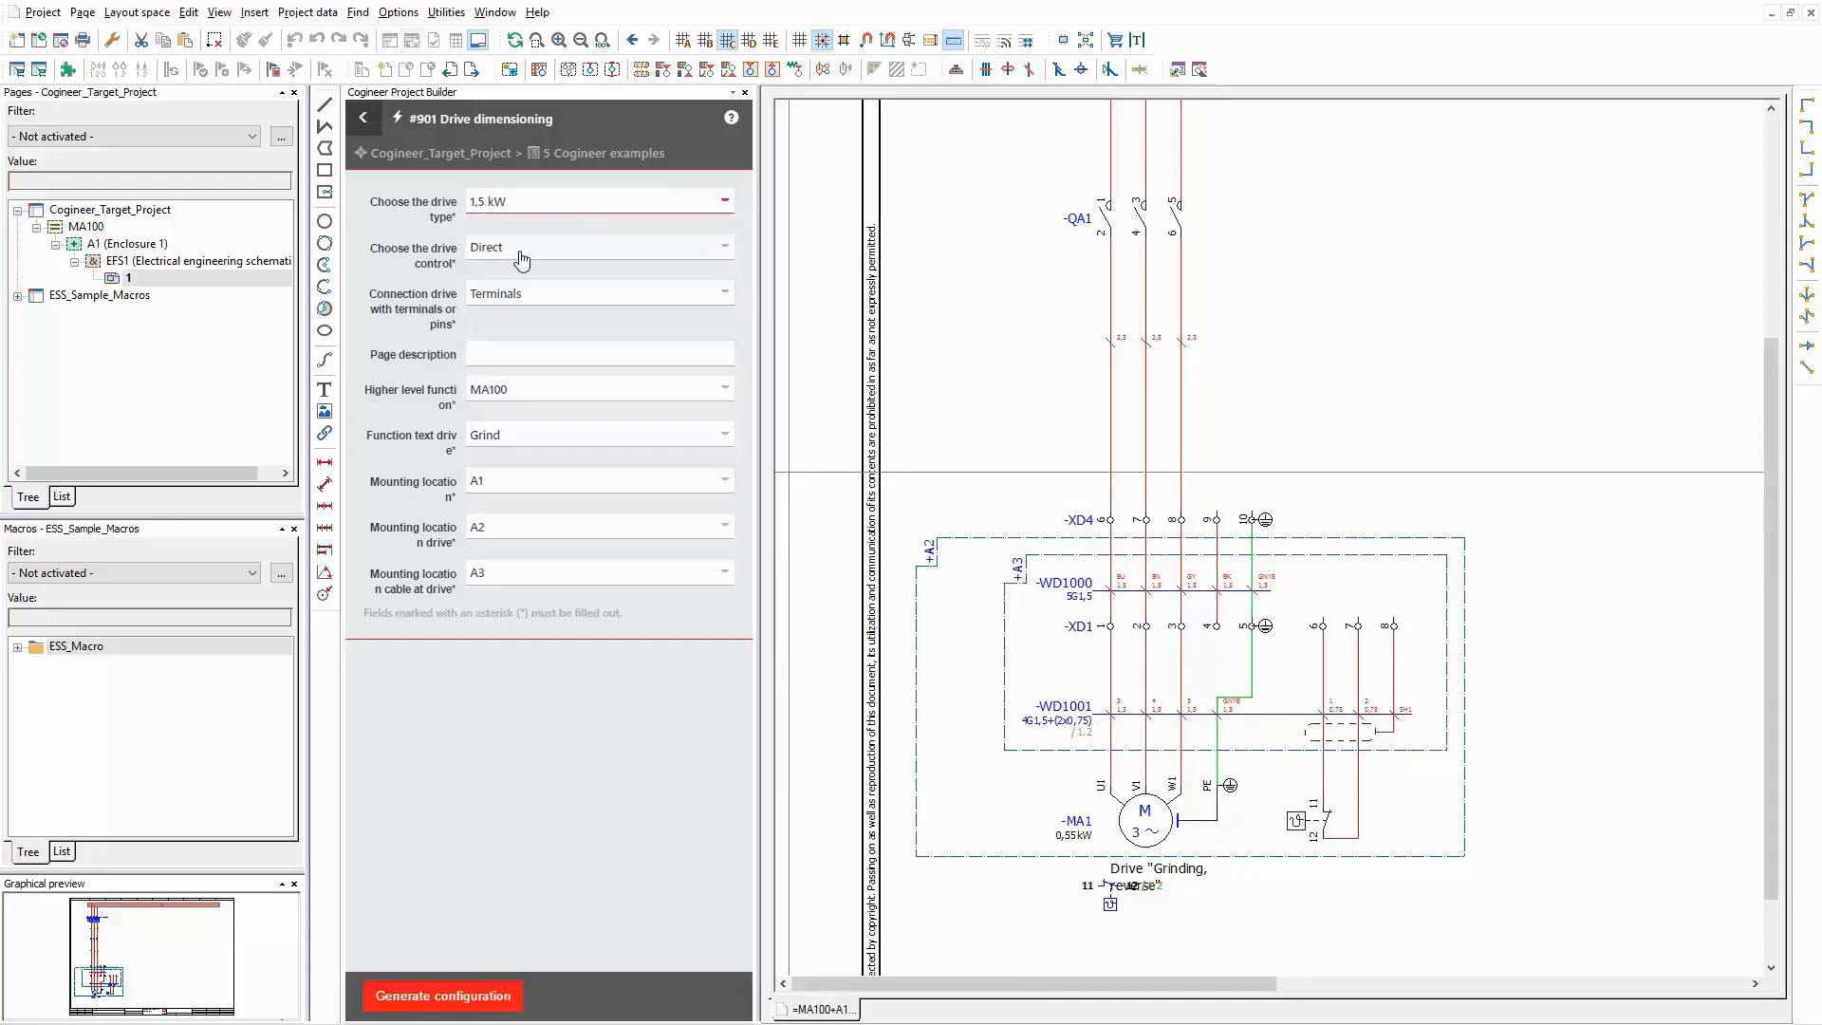
left_click(522, 252)
left_click(529, 313)
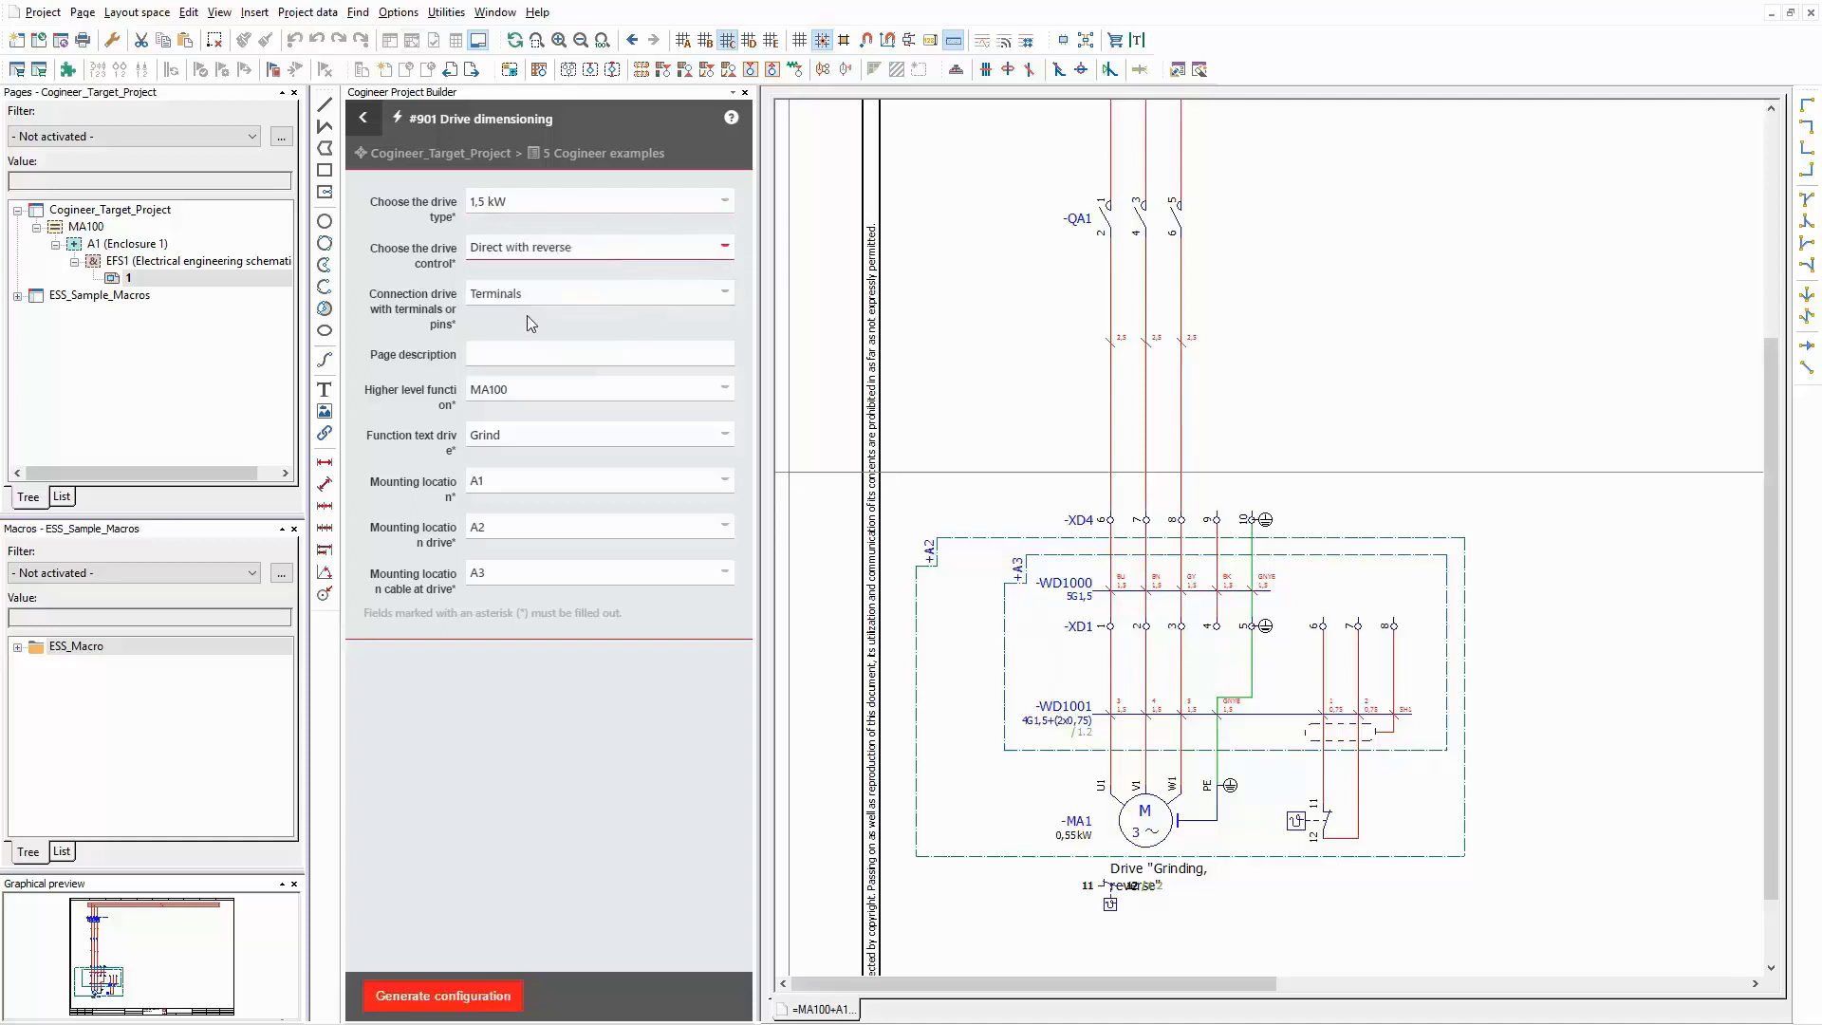
left_click(538, 303)
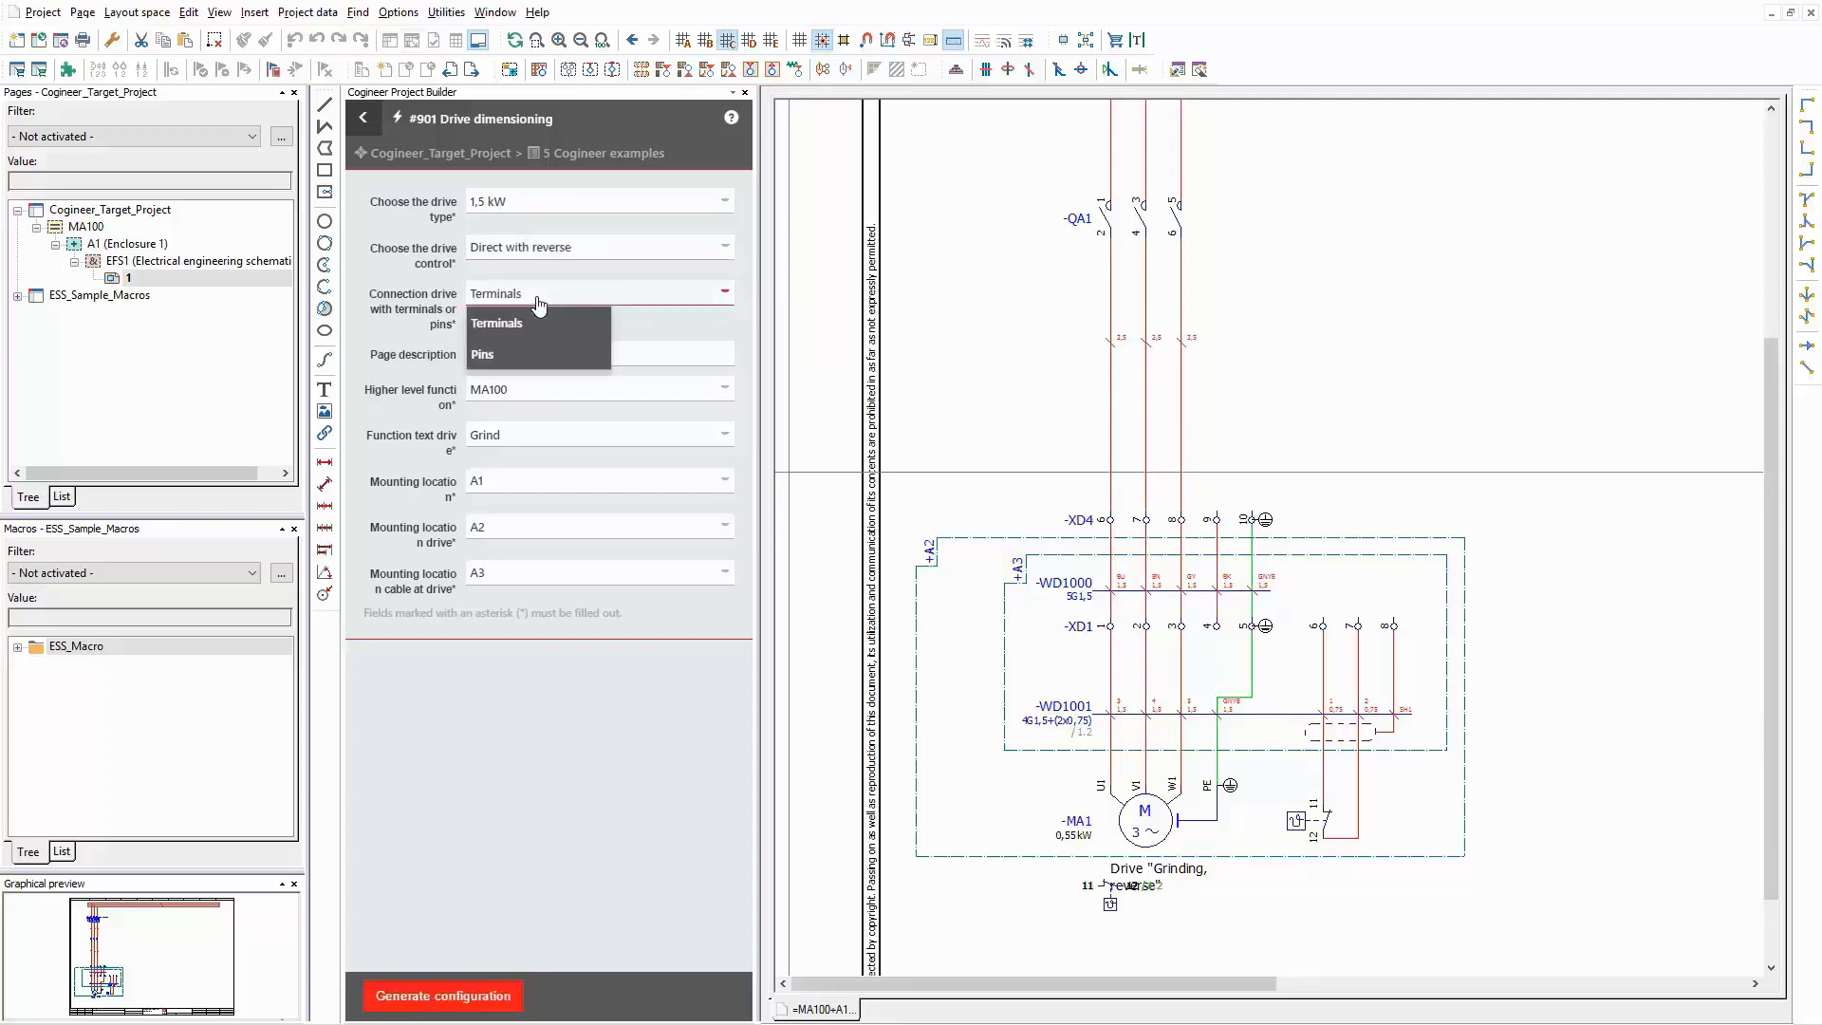
left_click(503, 355)
left_click(505, 355)
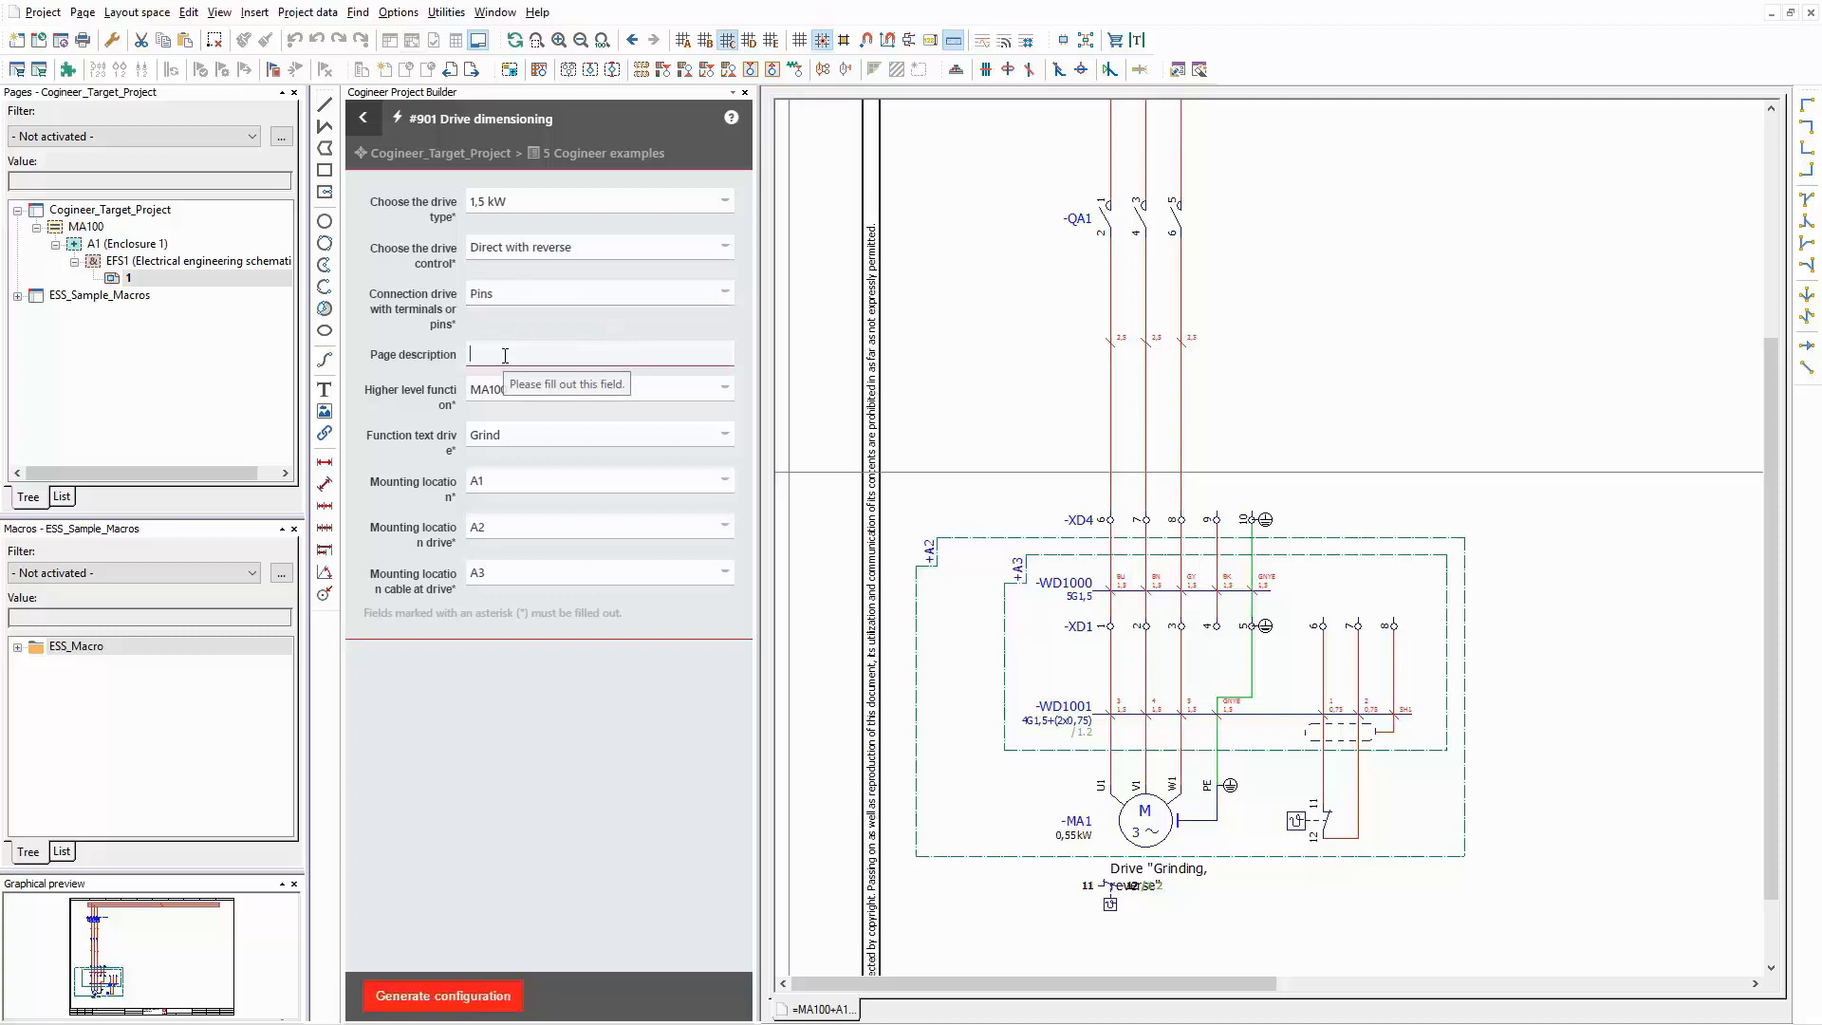
type("M")
left_click(511, 438)
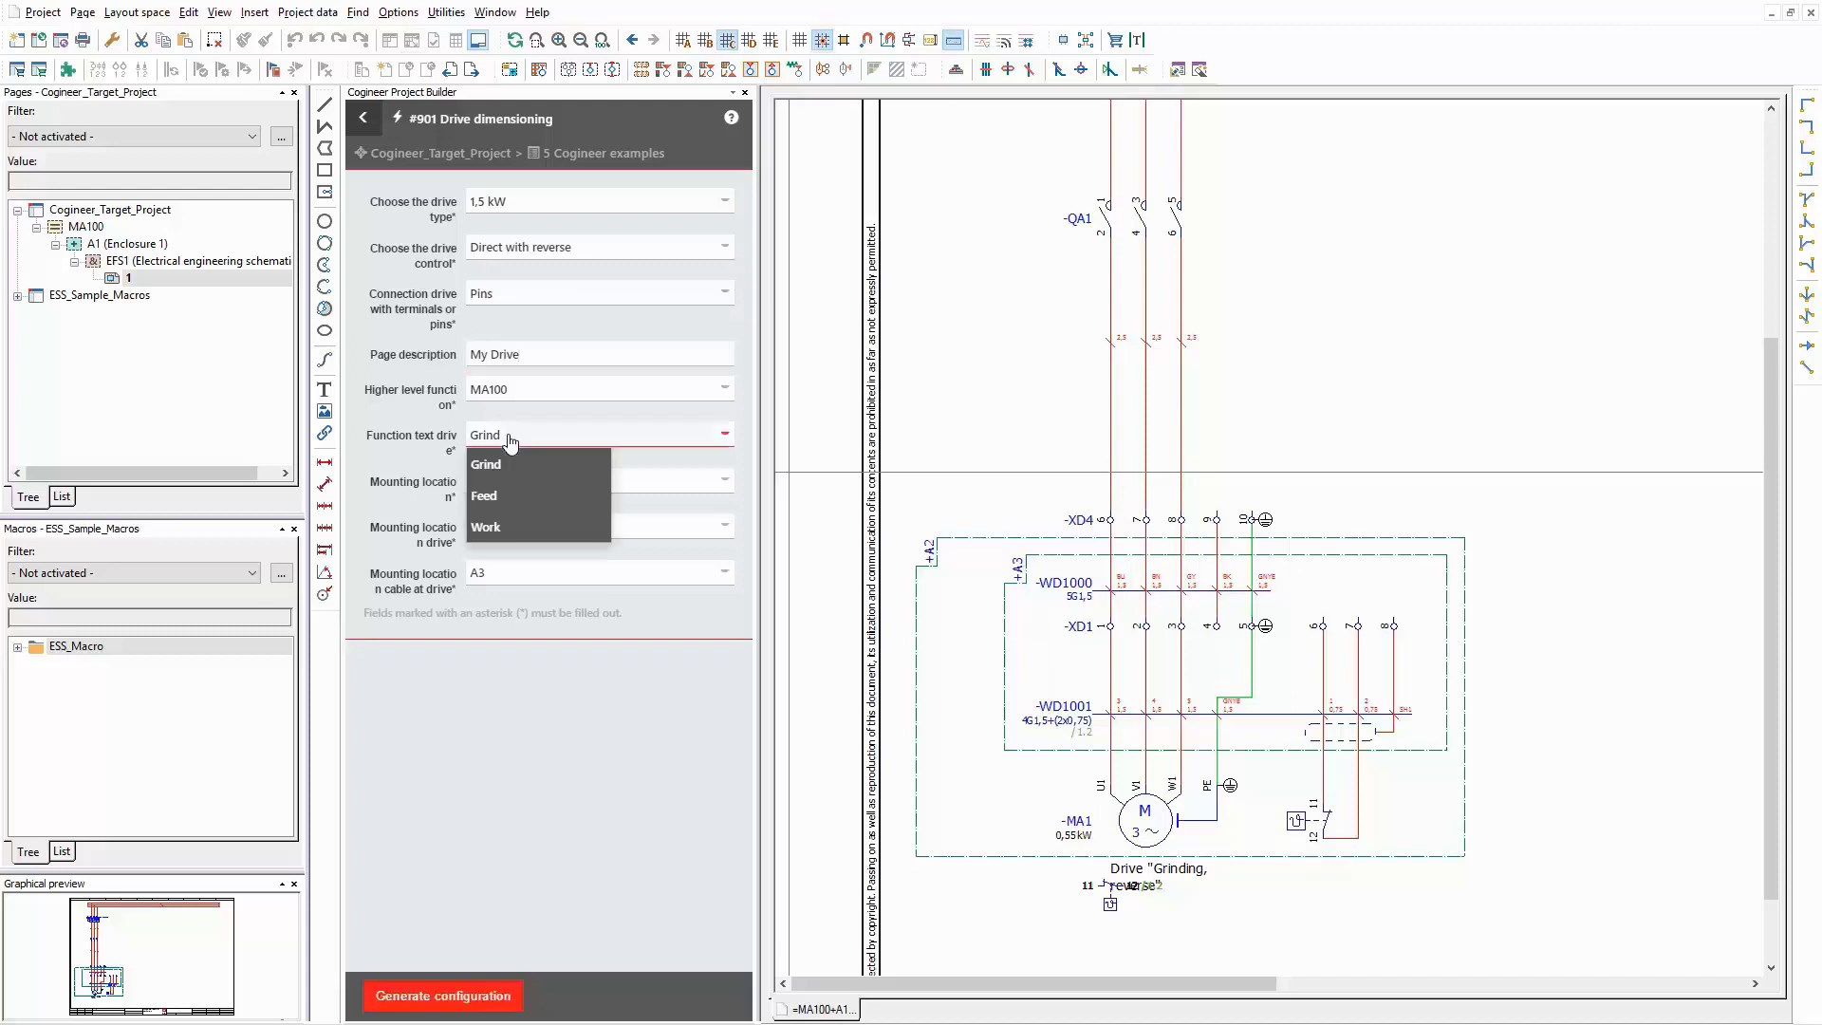
left_click(494, 497)
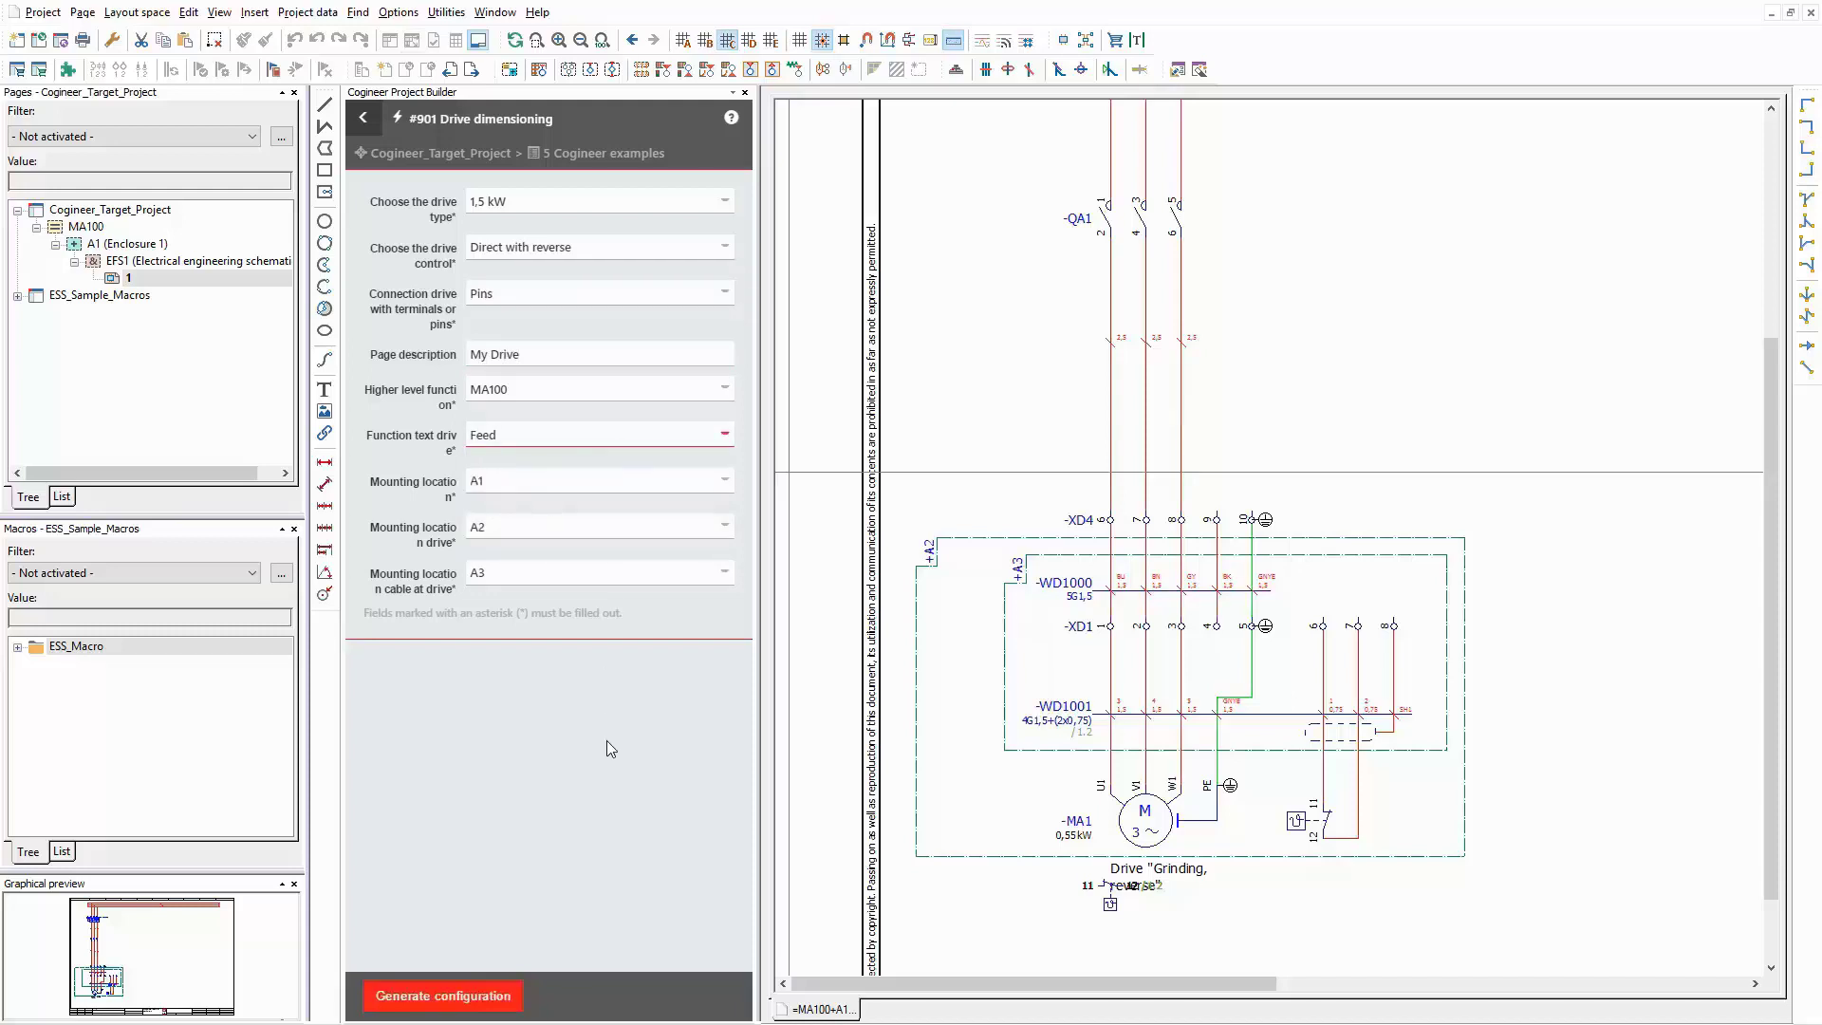
left_click(459, 1002)
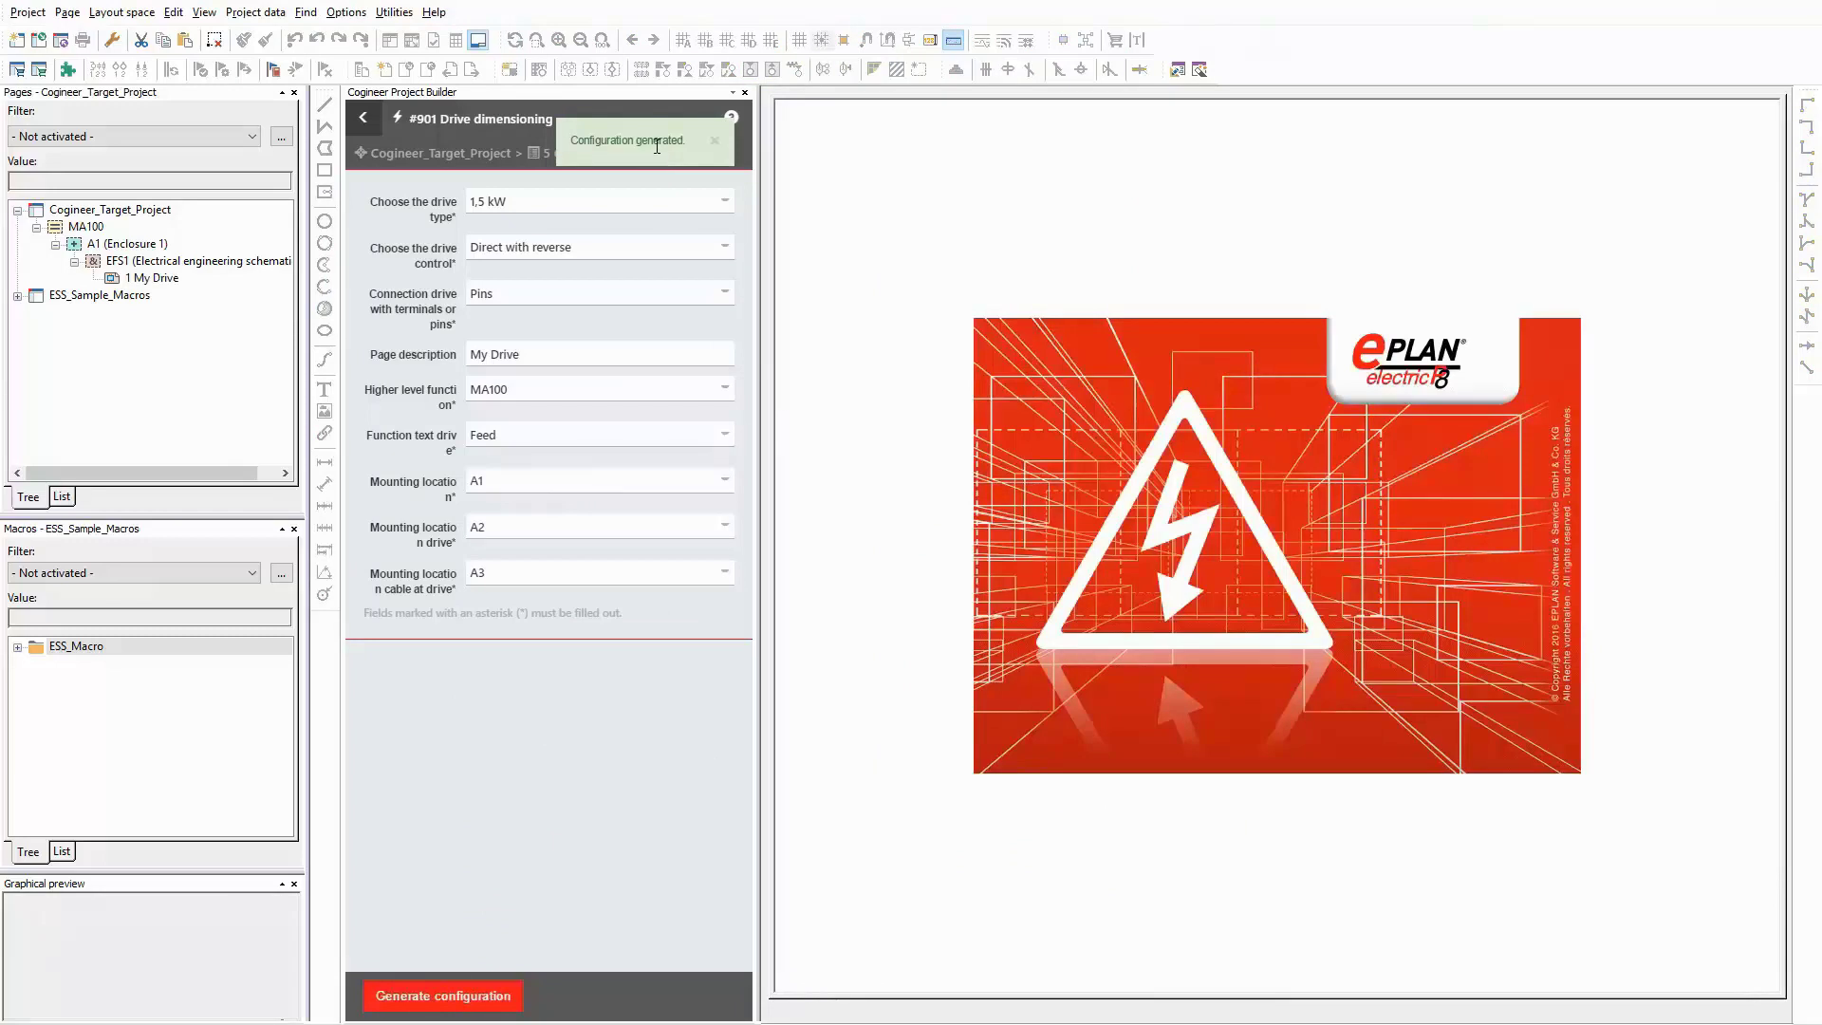
Open the regenerated page 1 My Drive in the graphical editor.
left_click(163, 279)
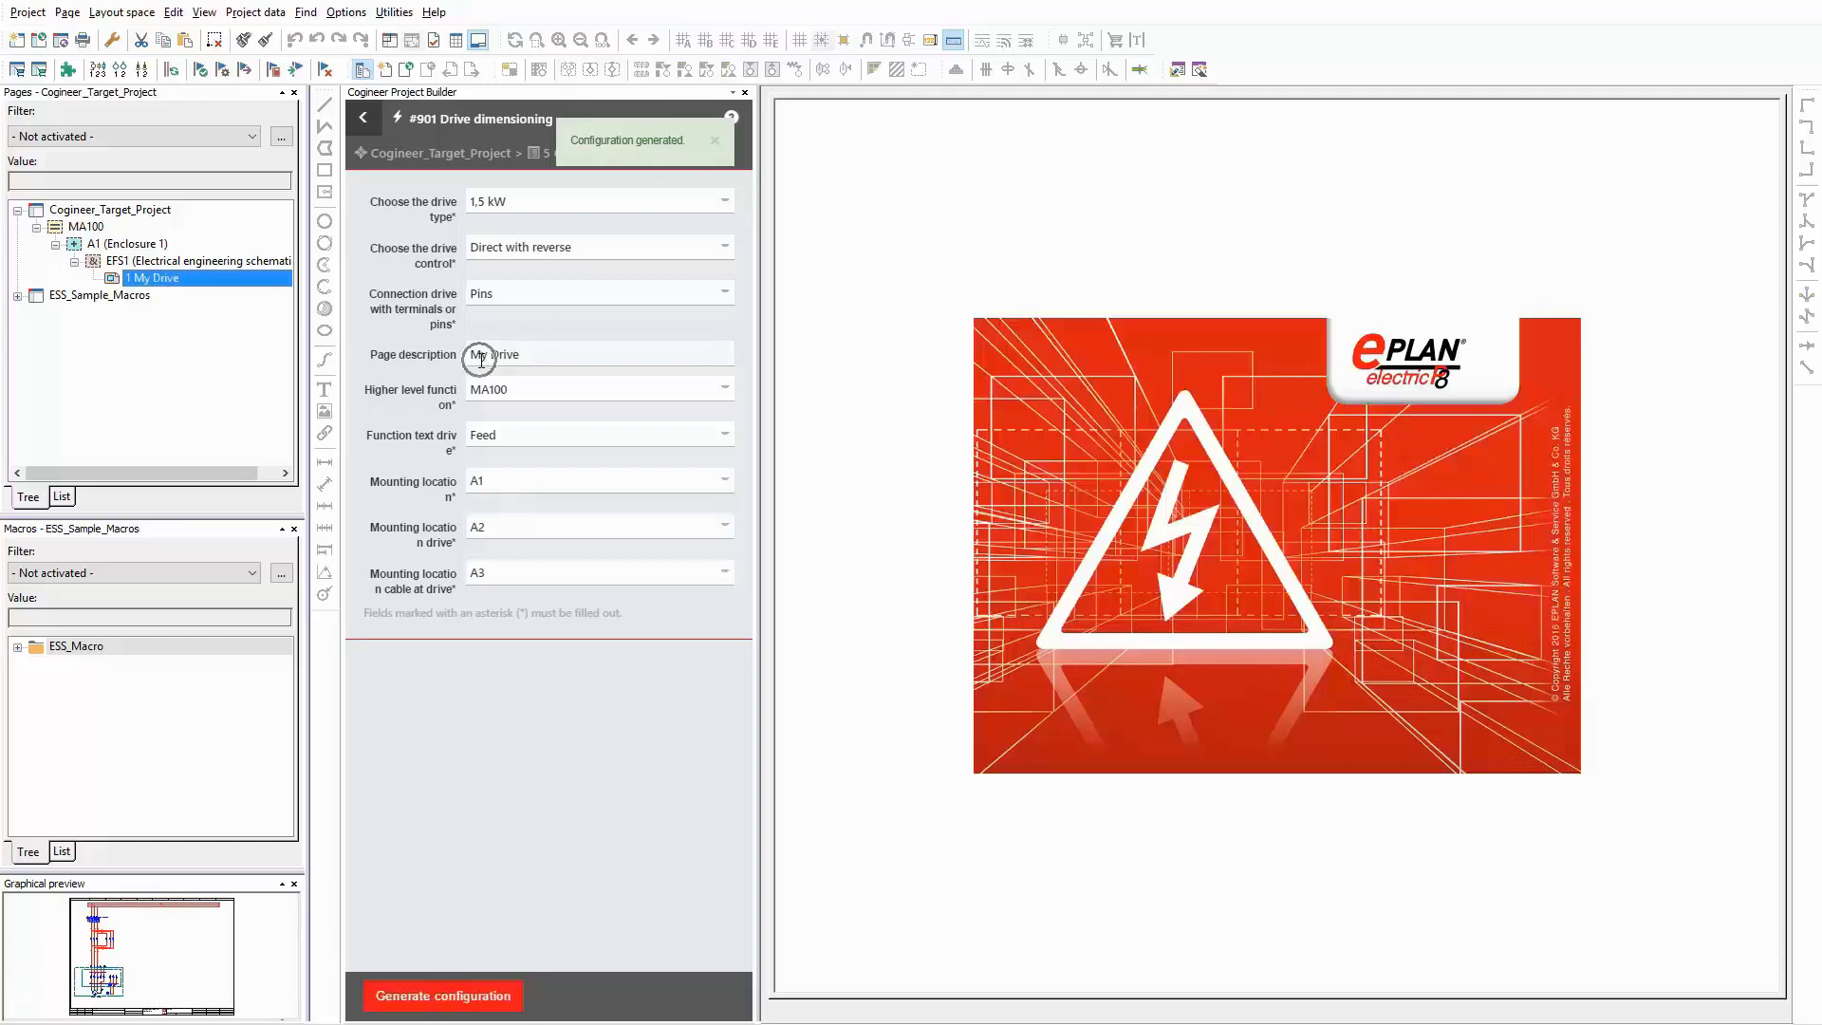
double_click(159, 279)
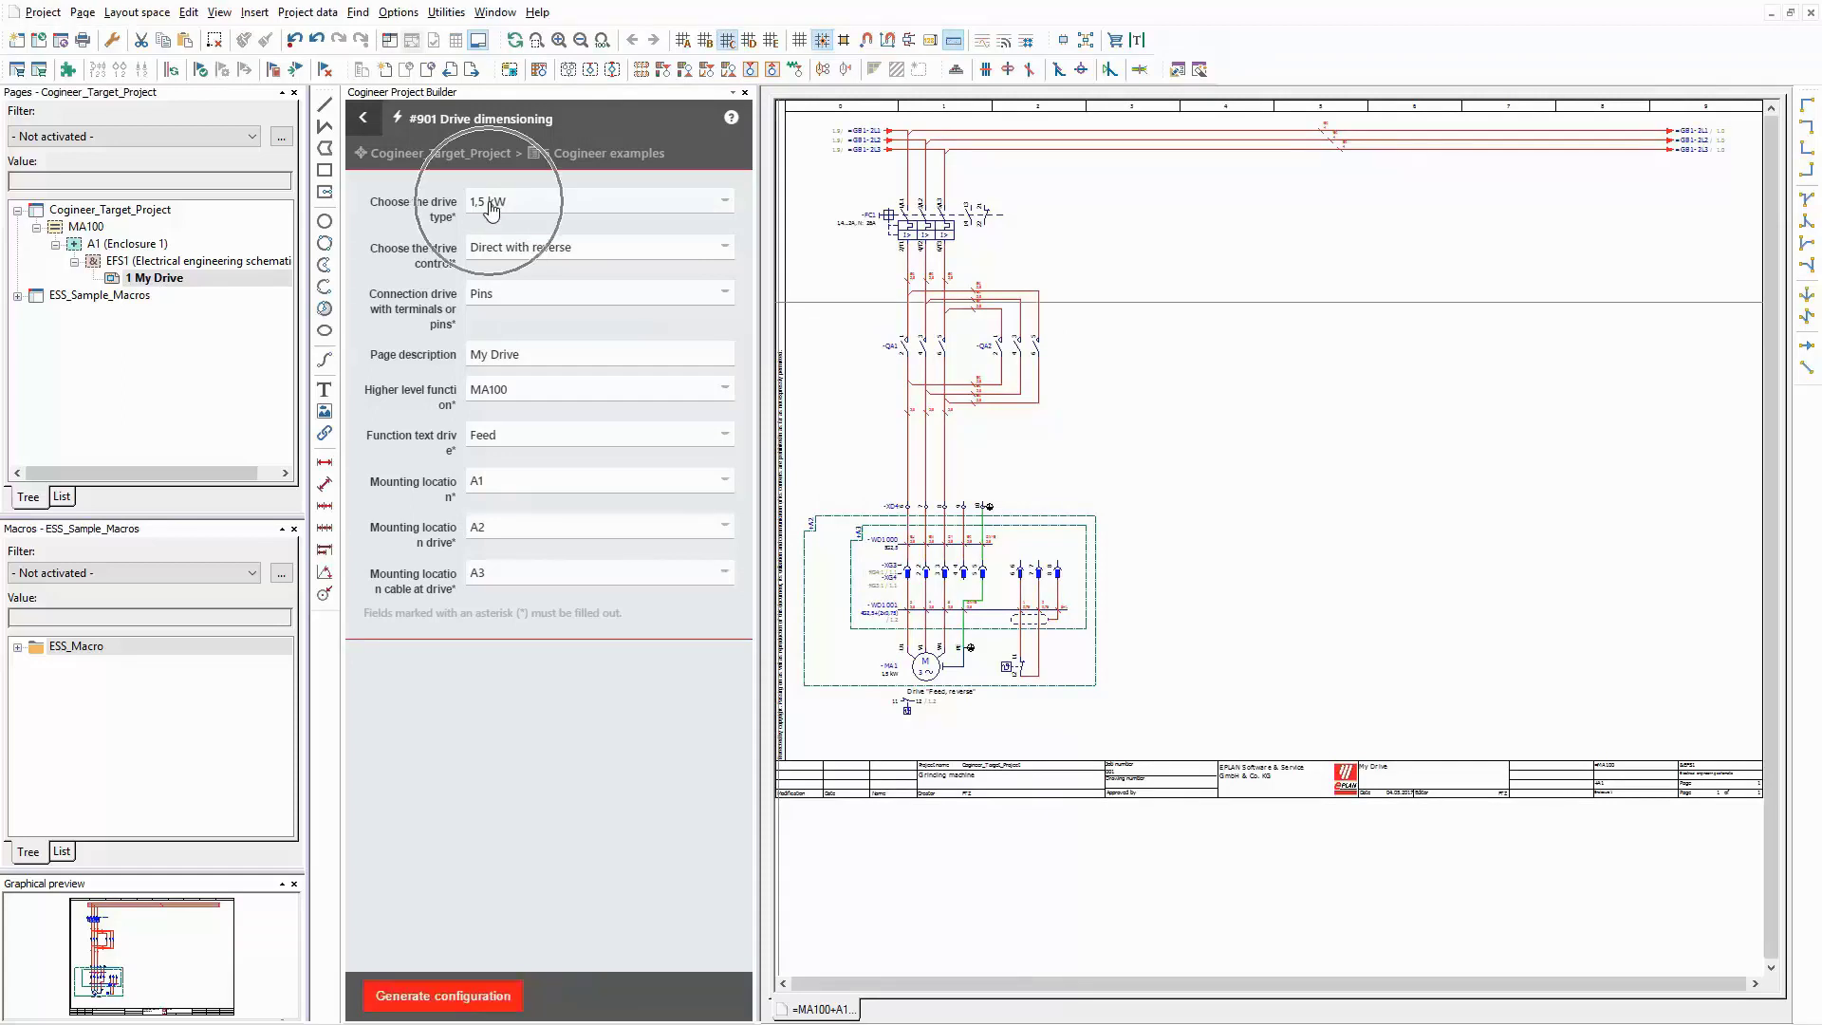
scroll(875, 677, "up", 5)
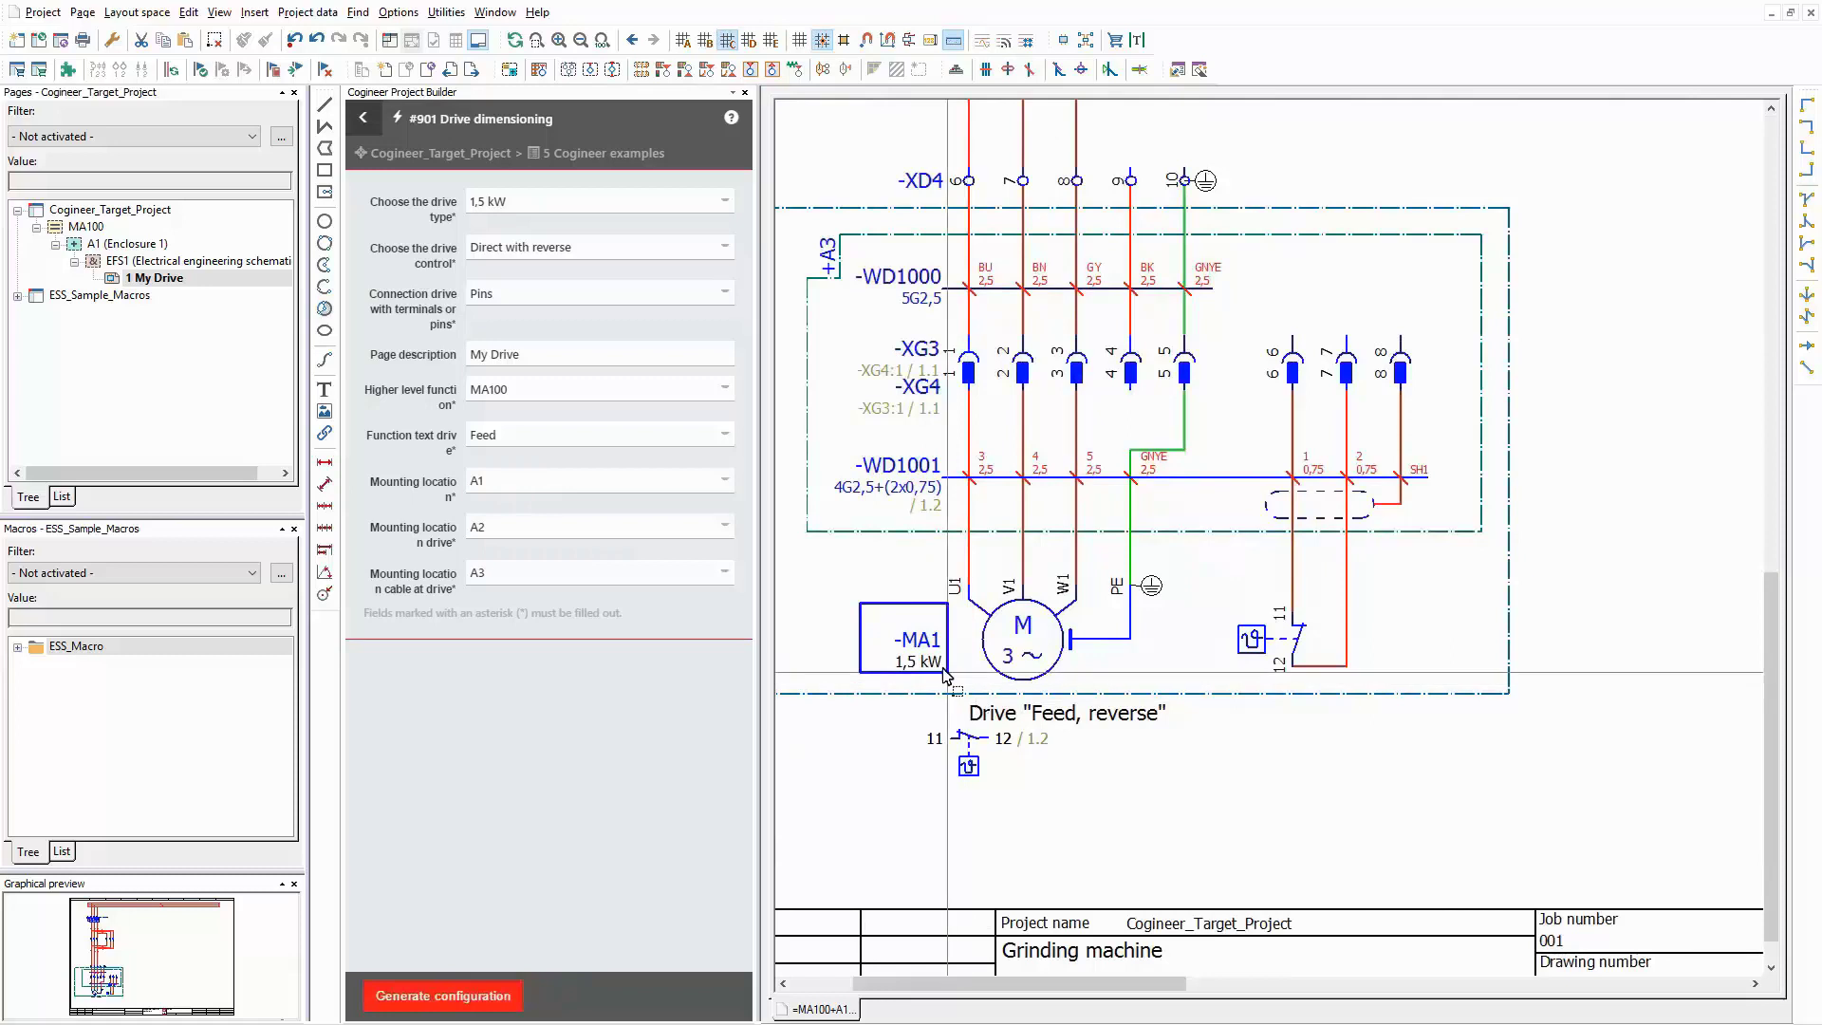
scroll(882, 616, "down", 5)
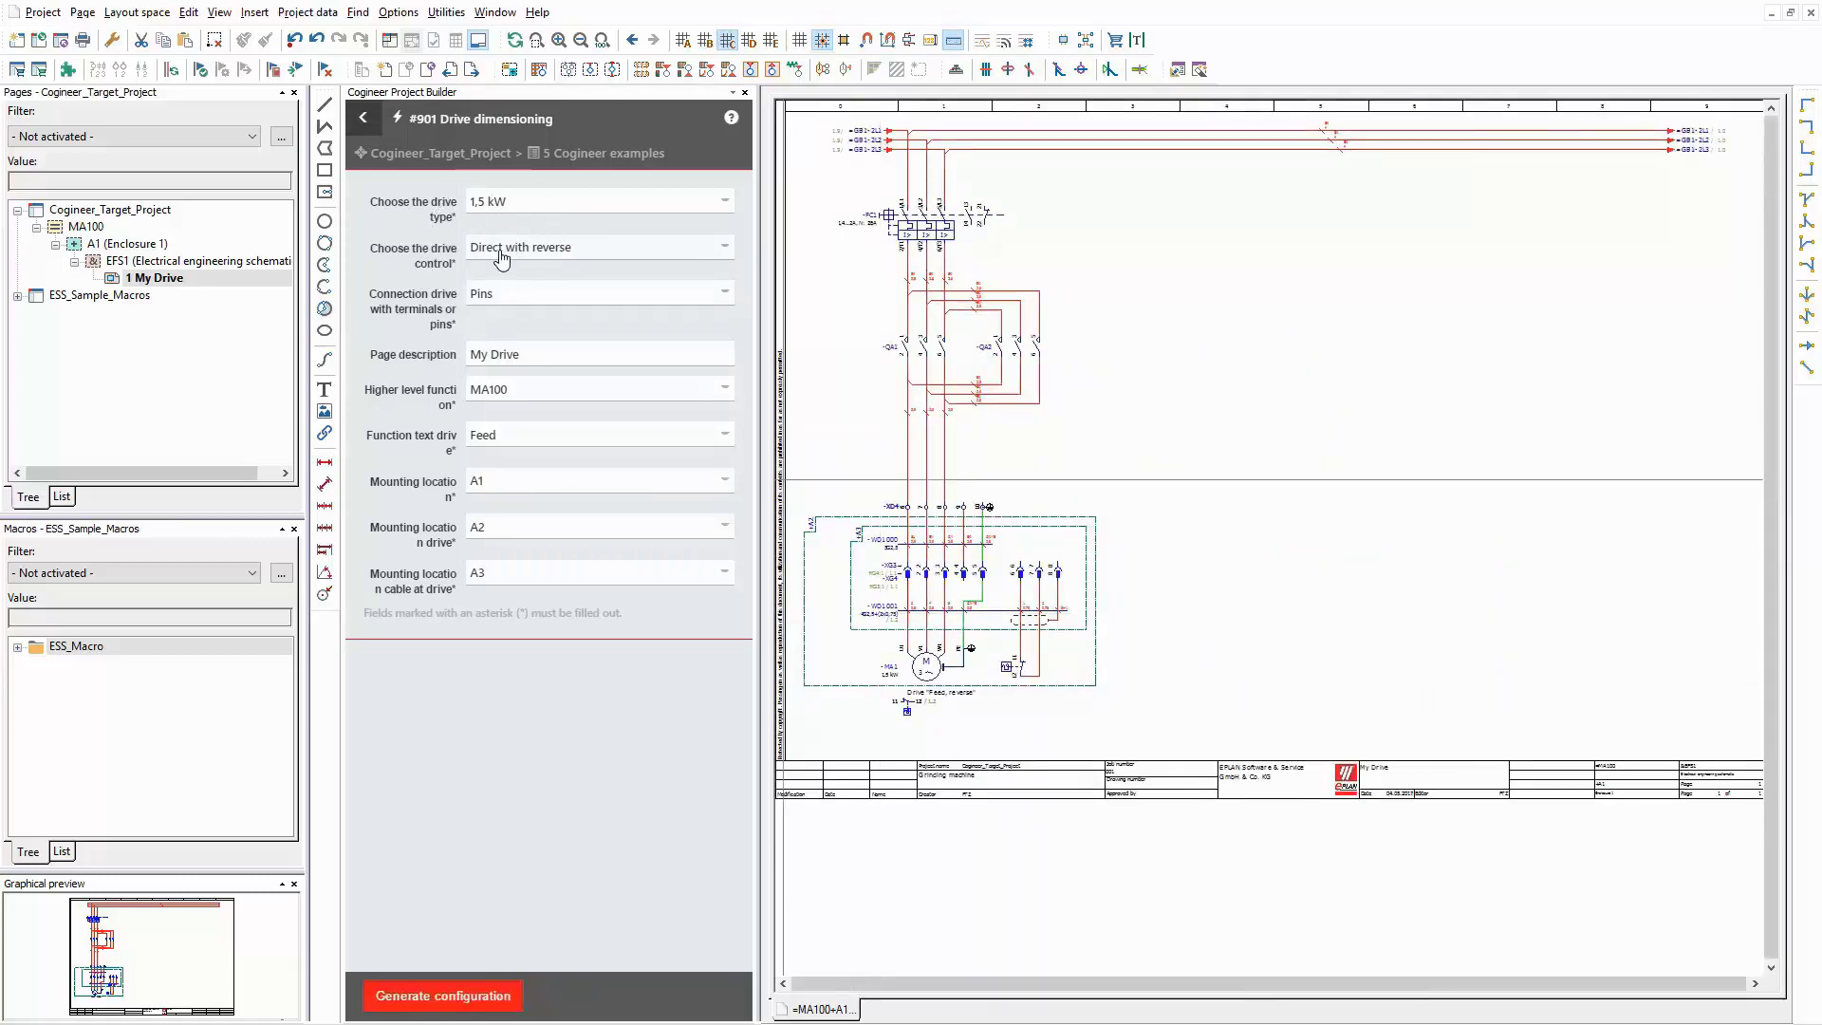
Inspect the reversing contactors, terminal row and Feed function text, then zoom out to the full page.
left_click_drag(1103, 273, 845, 423)
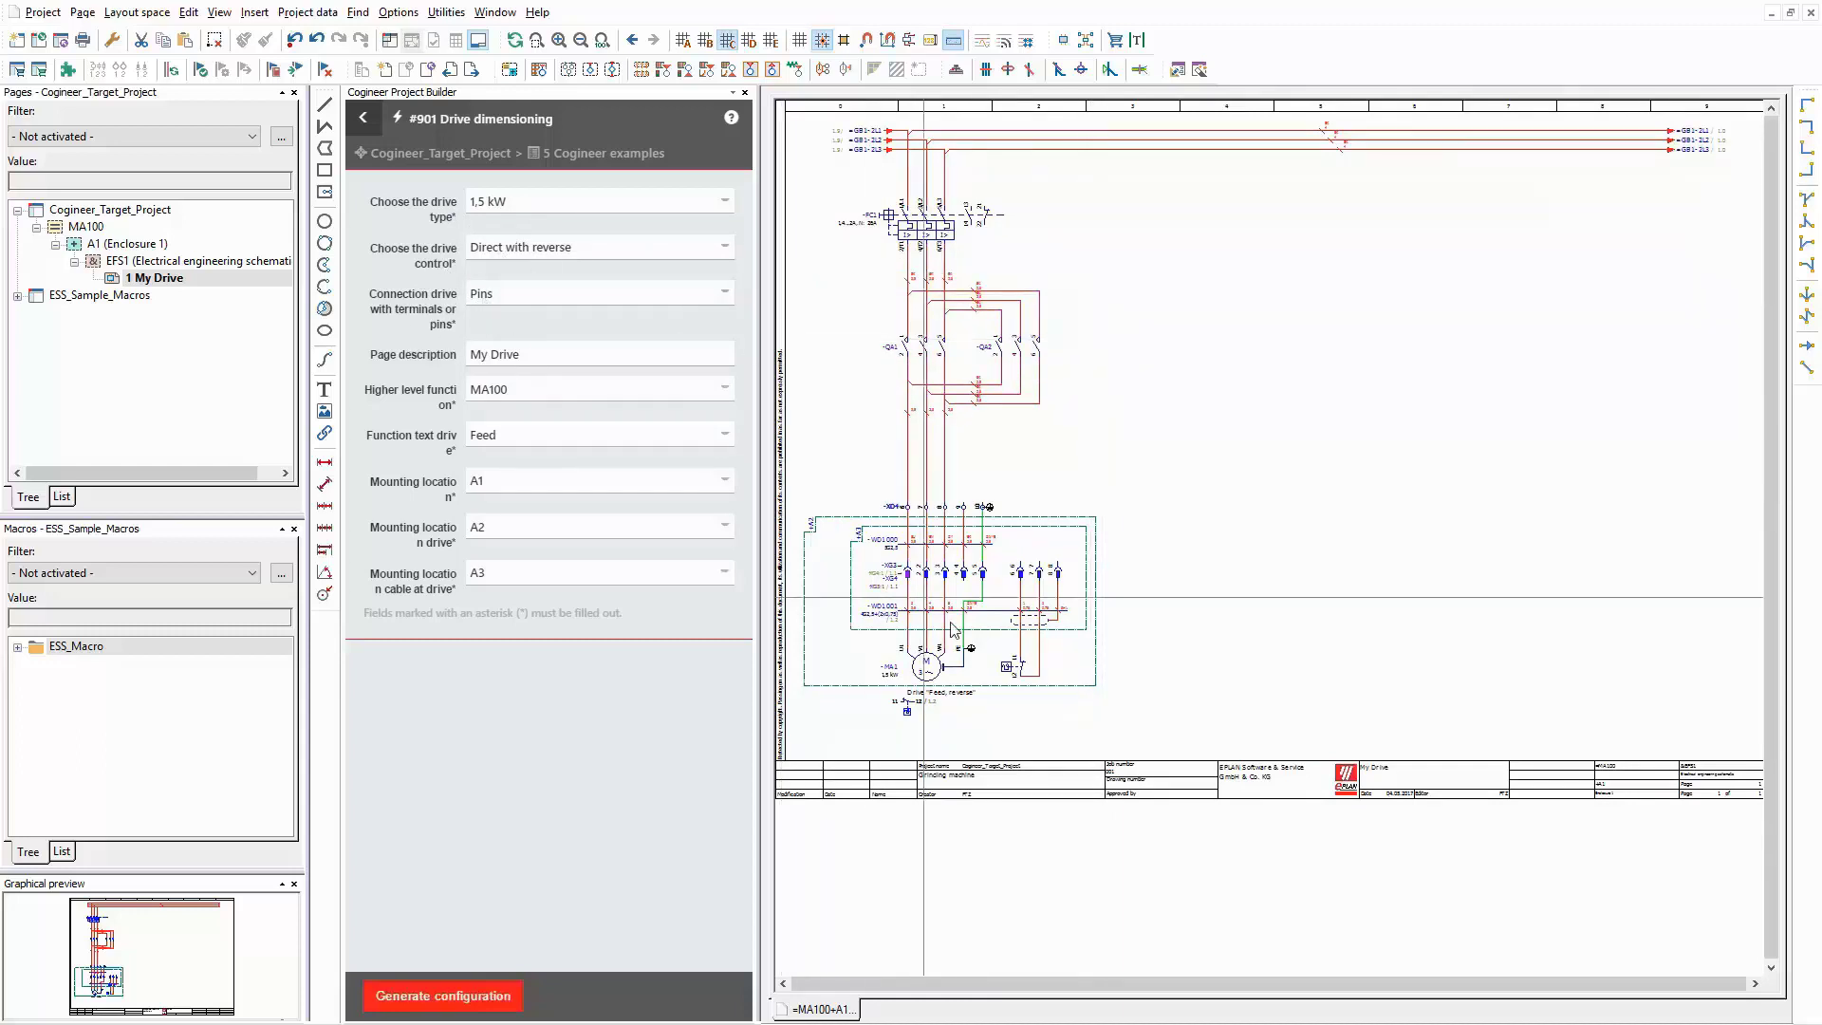
scroll(1303, 496, "up", 3)
mouse_move(1302, 489)
left_mouse_down()
mouse_move(797, 549)
mouse_move(1119, 549)
mouse_move(1317, 492)
left_mouse_up()
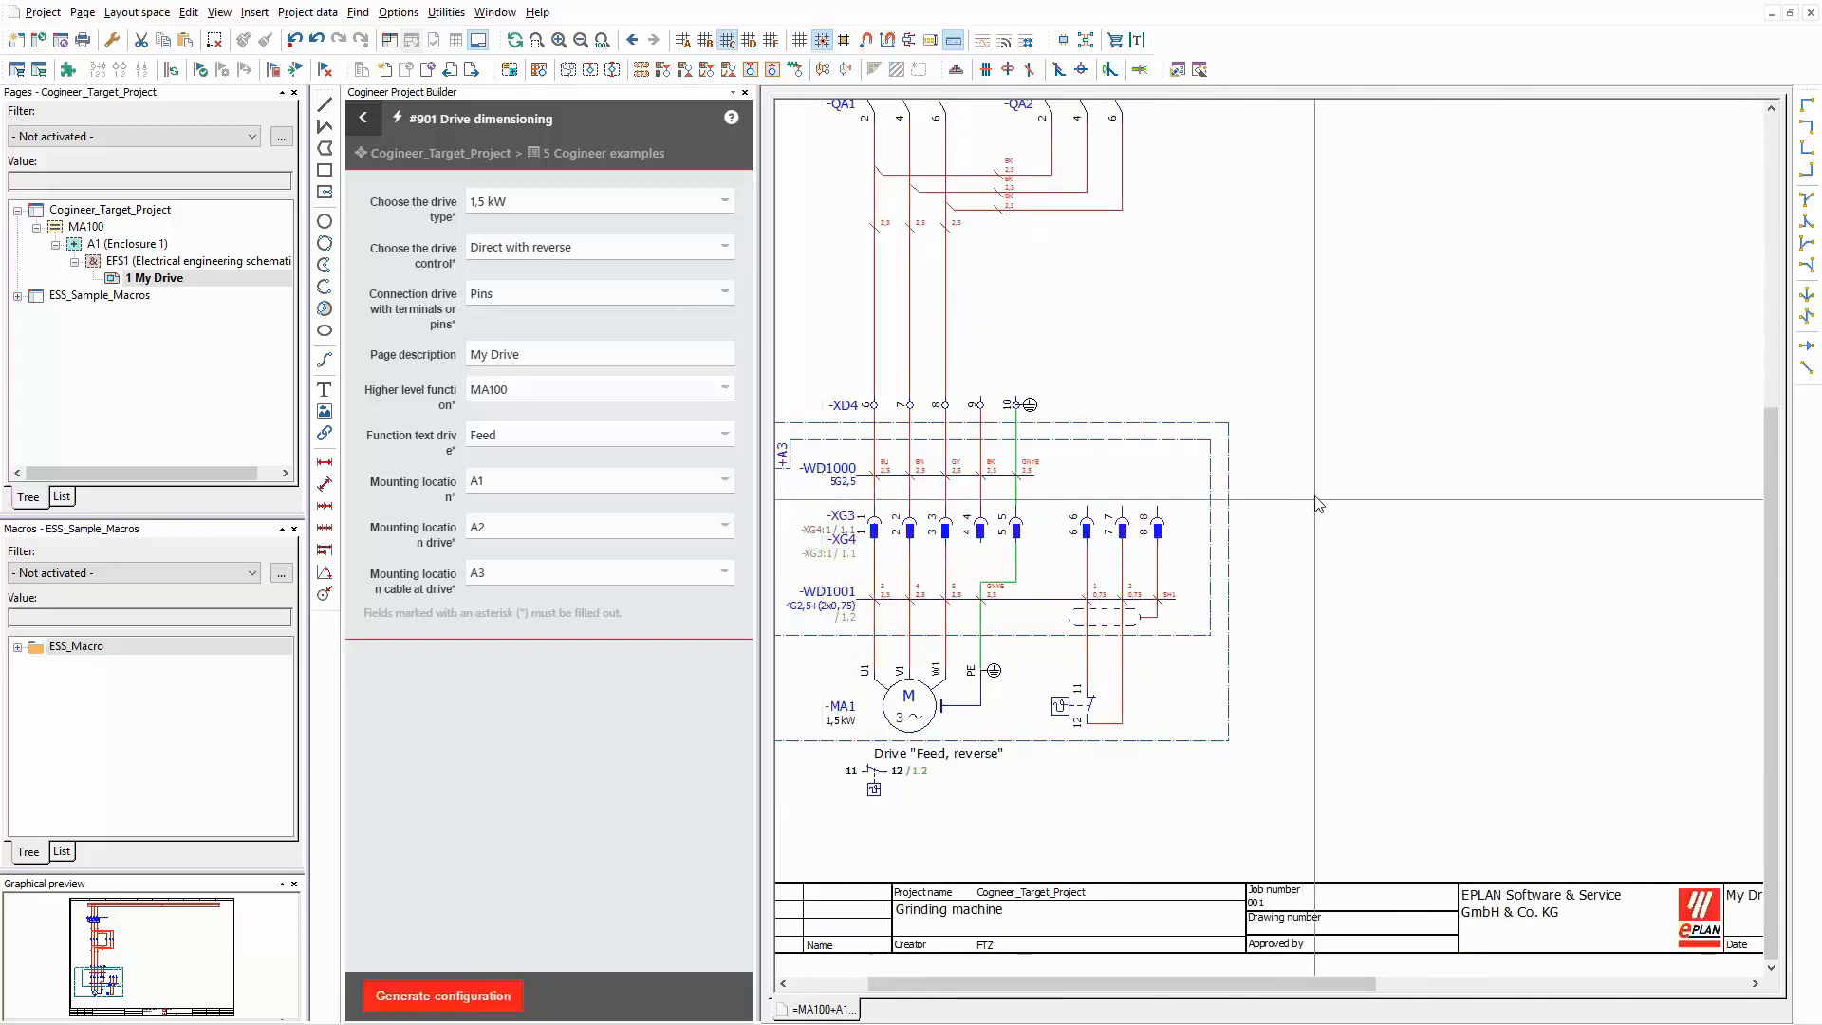
scroll(1319, 475, "down", 3)
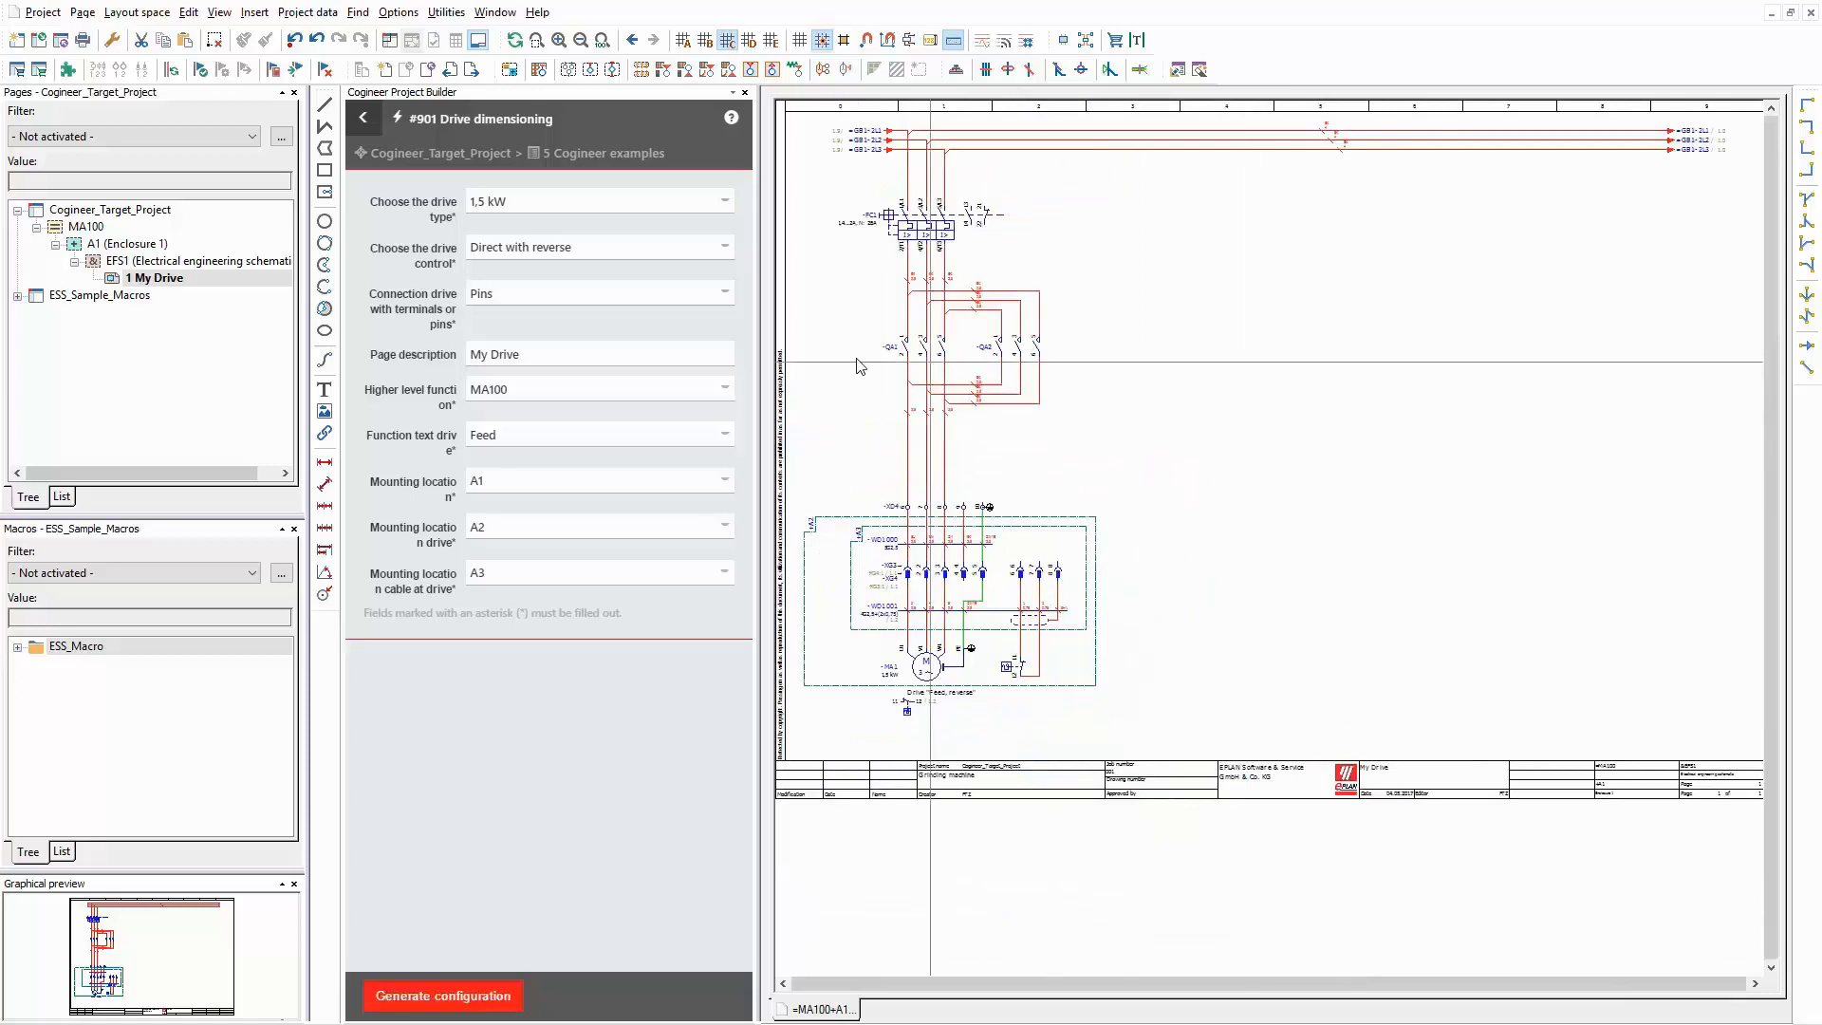
left_click(485, 451)
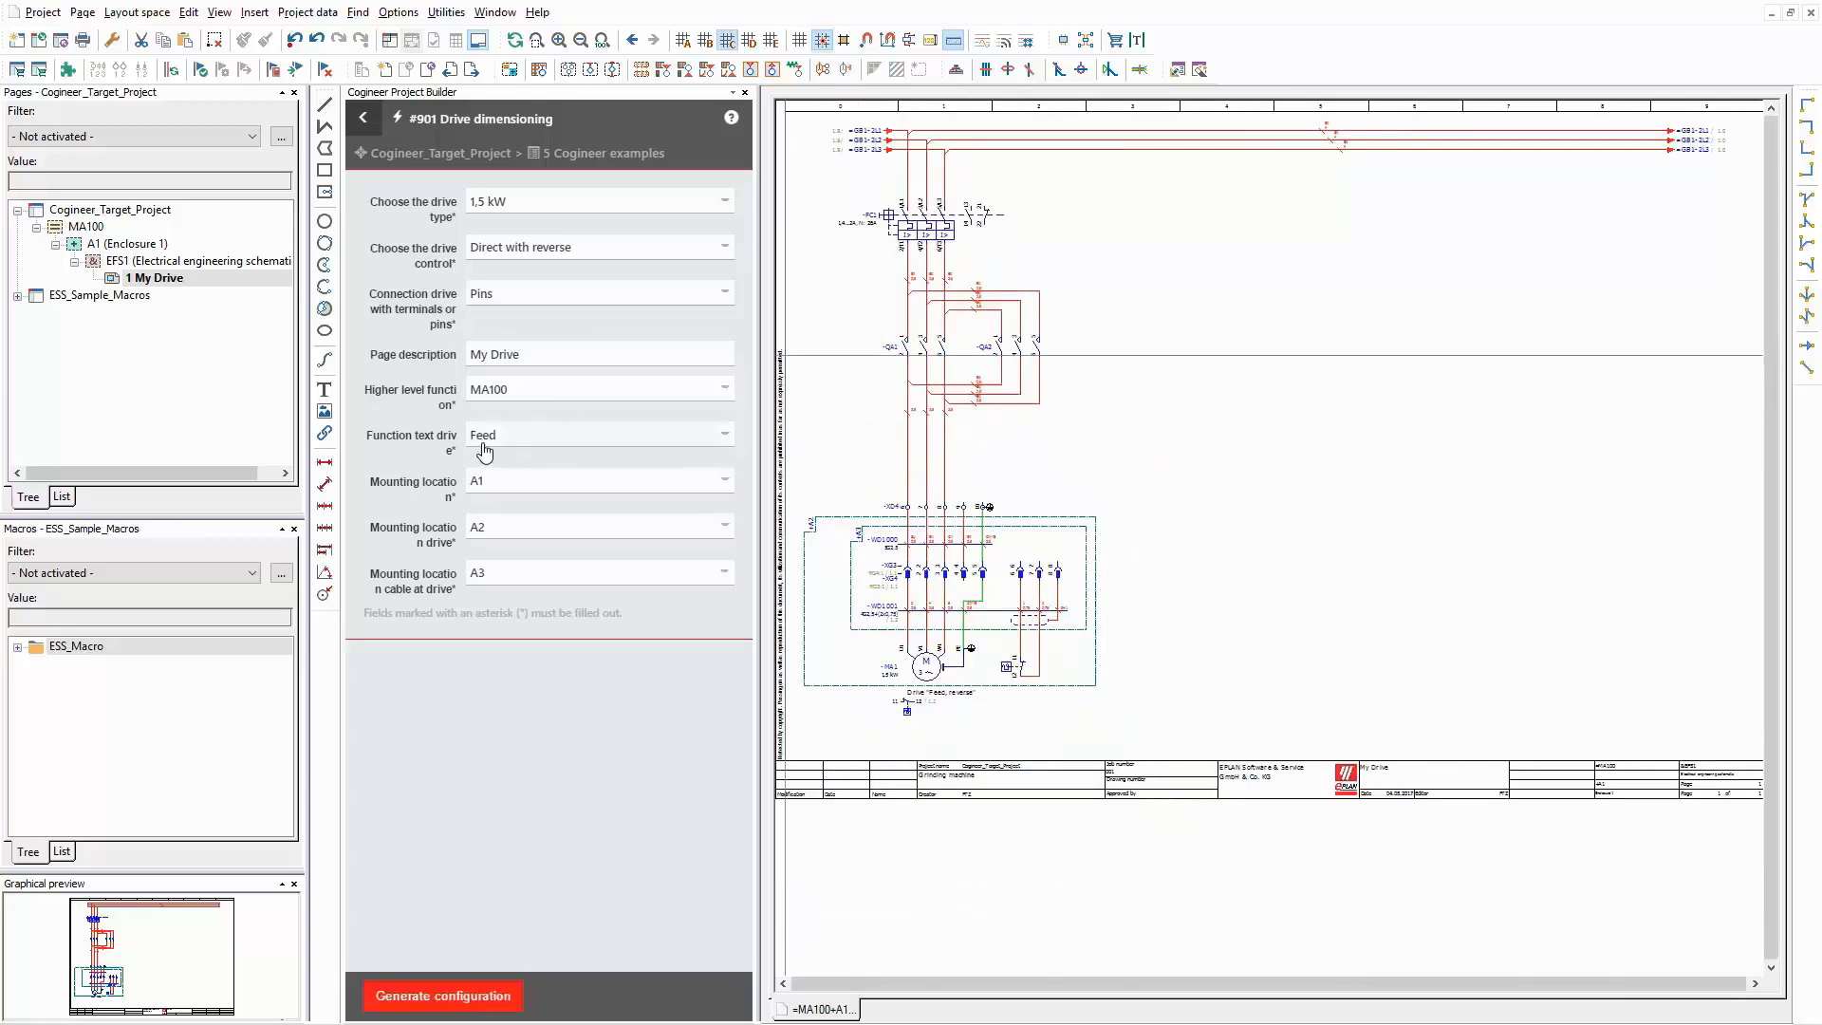
scroll(938, 728, "up", 3)
scroll(938, 728, "up", 1)
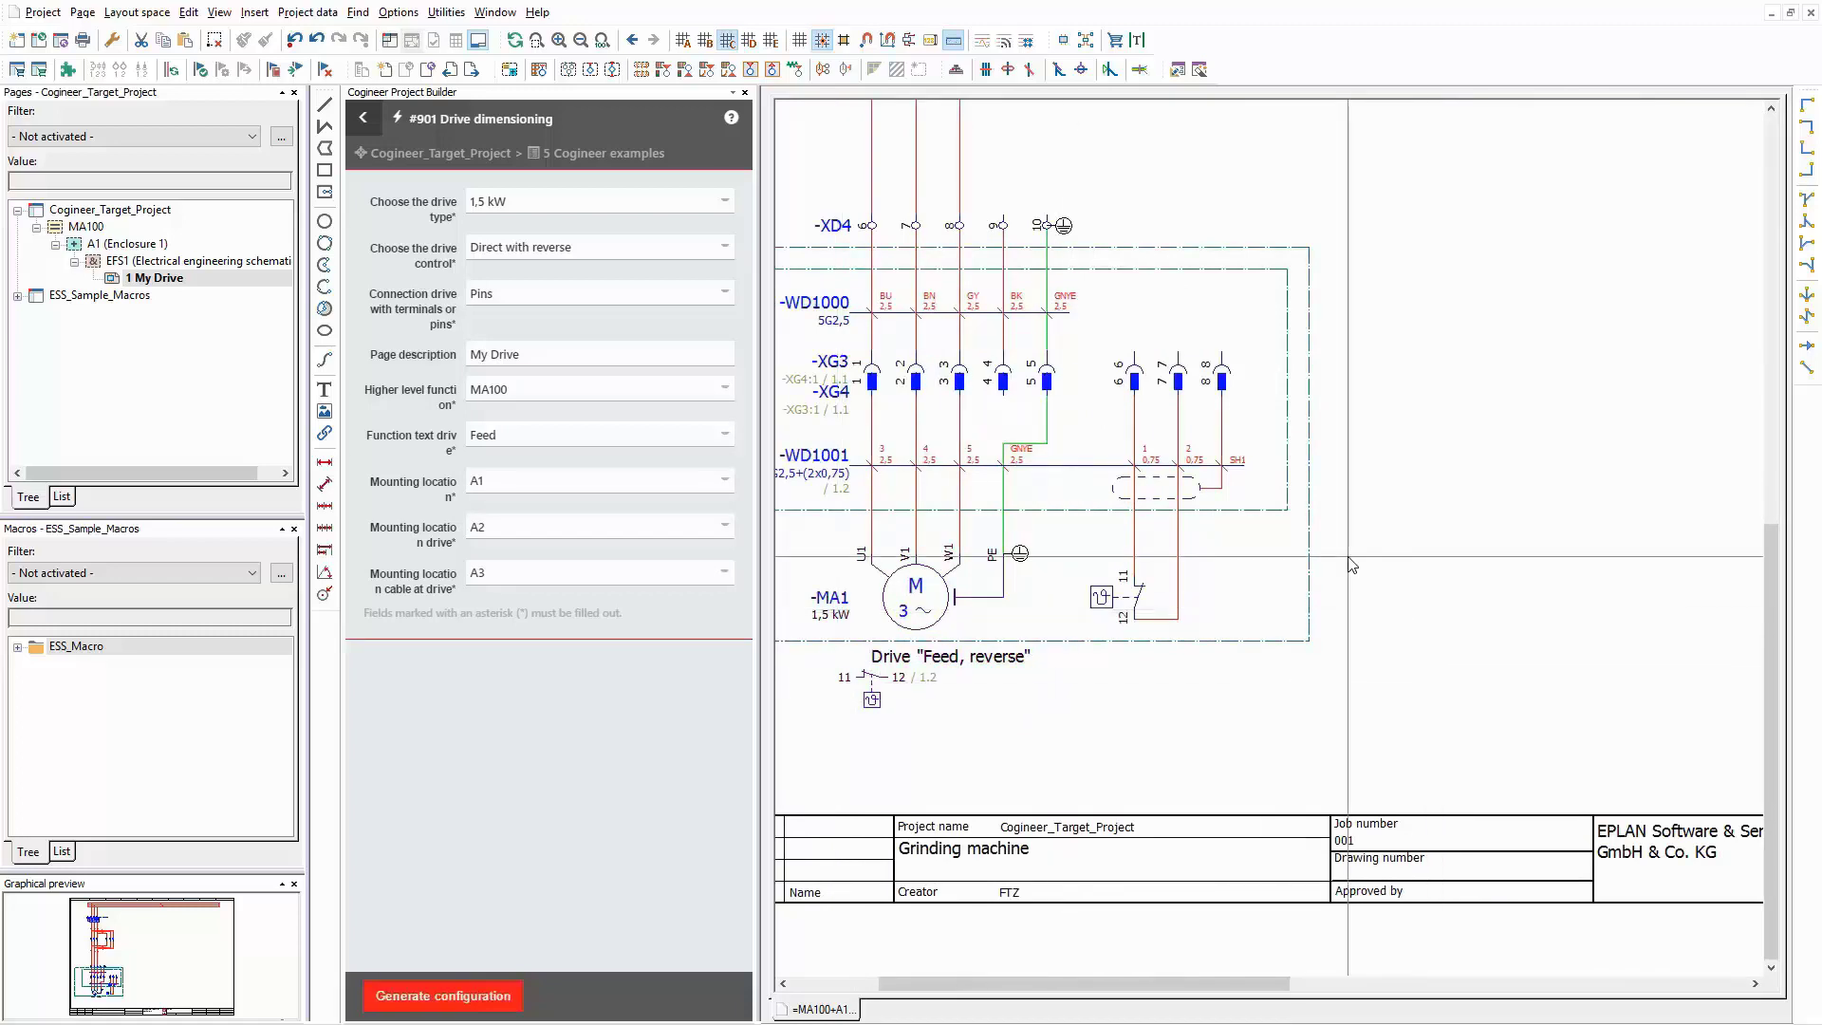
scroll(1333, 465, "down", 3)
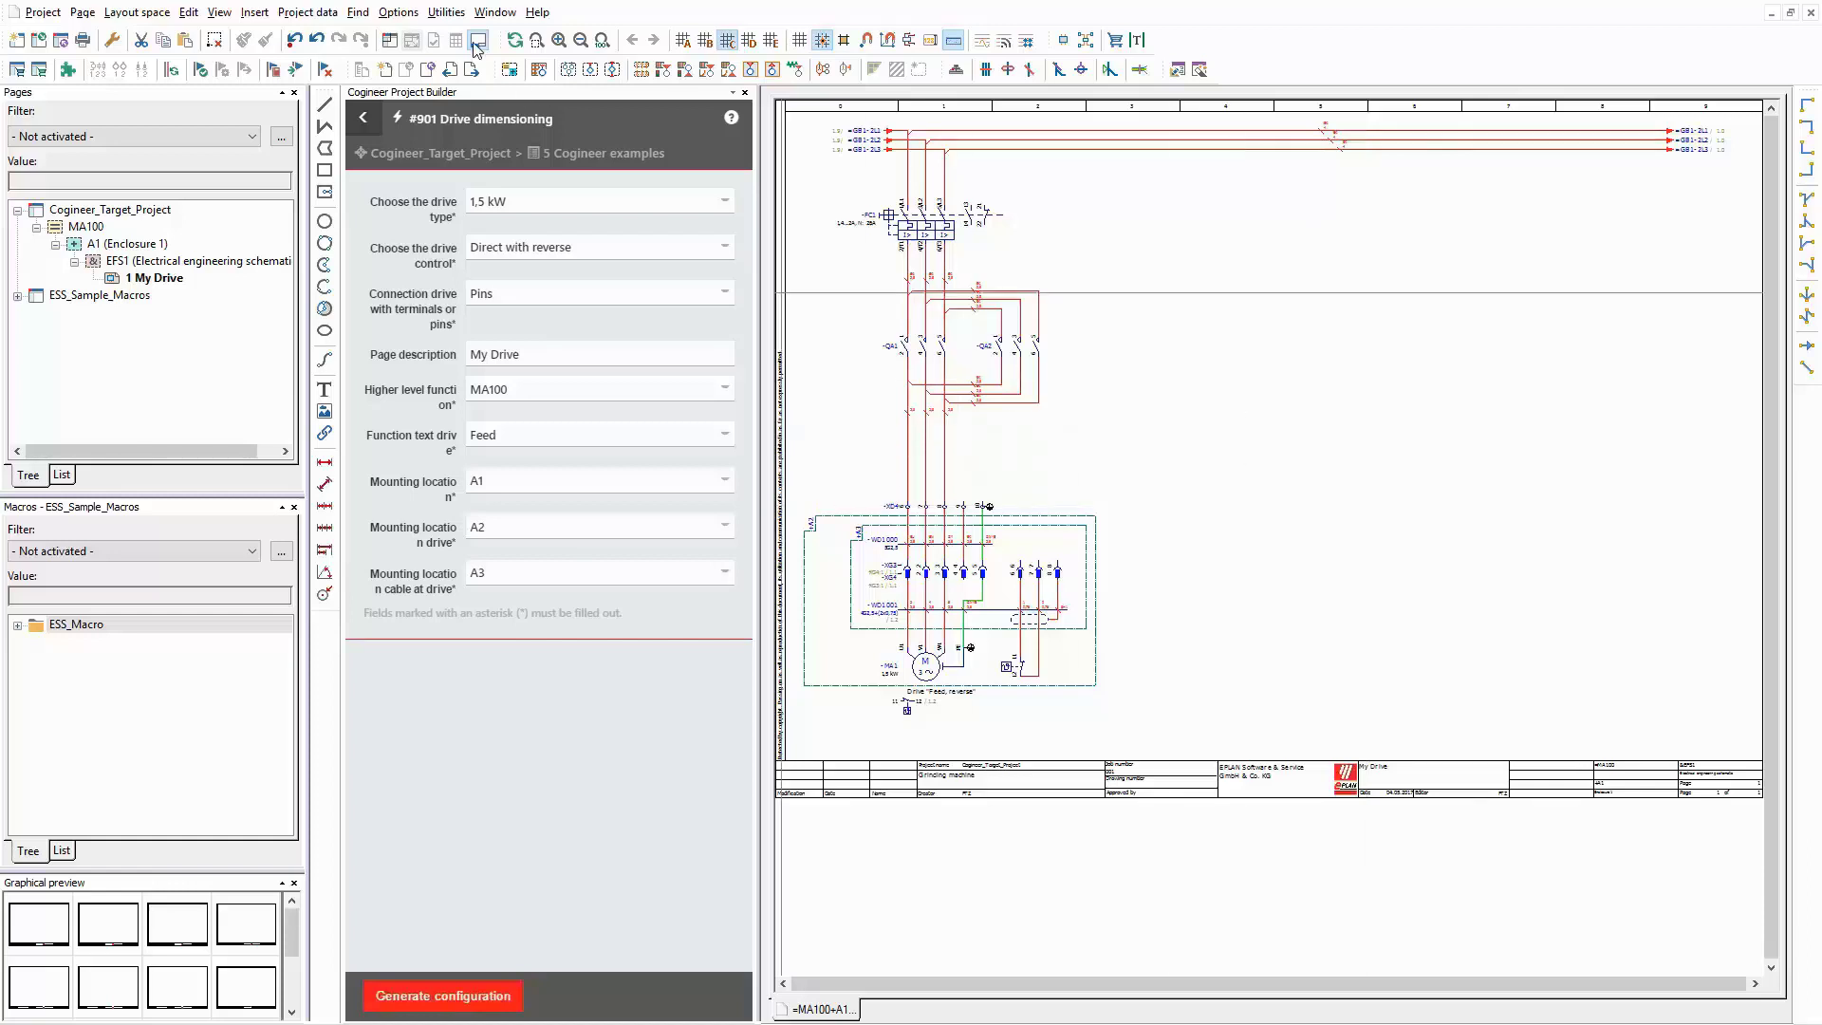
Open the Cogineer Designer from the Utilities > Cogineer menu.
left_click(441, 13)
mouse_move(539, 485)
left_click(754, 485)
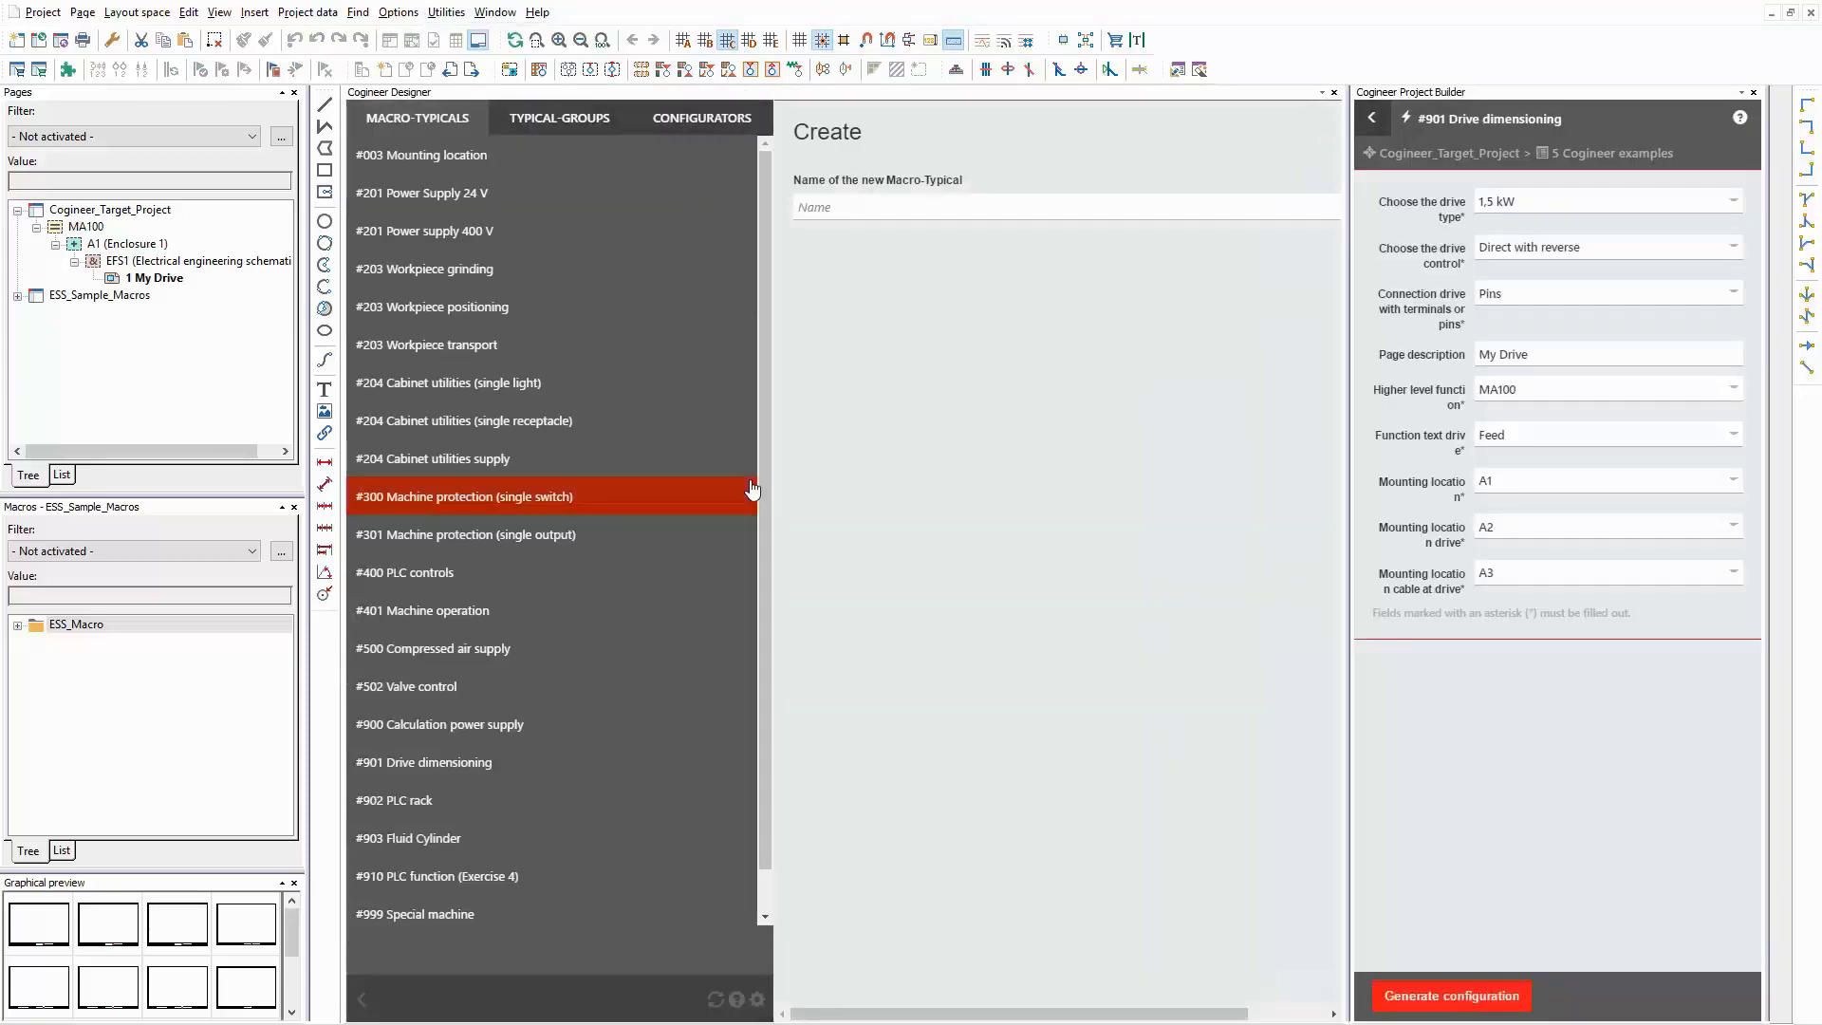
Select the 5 Cogineer examples configurator and open its #901 Drive dimensioning macro-typical.
left_click(704, 128)
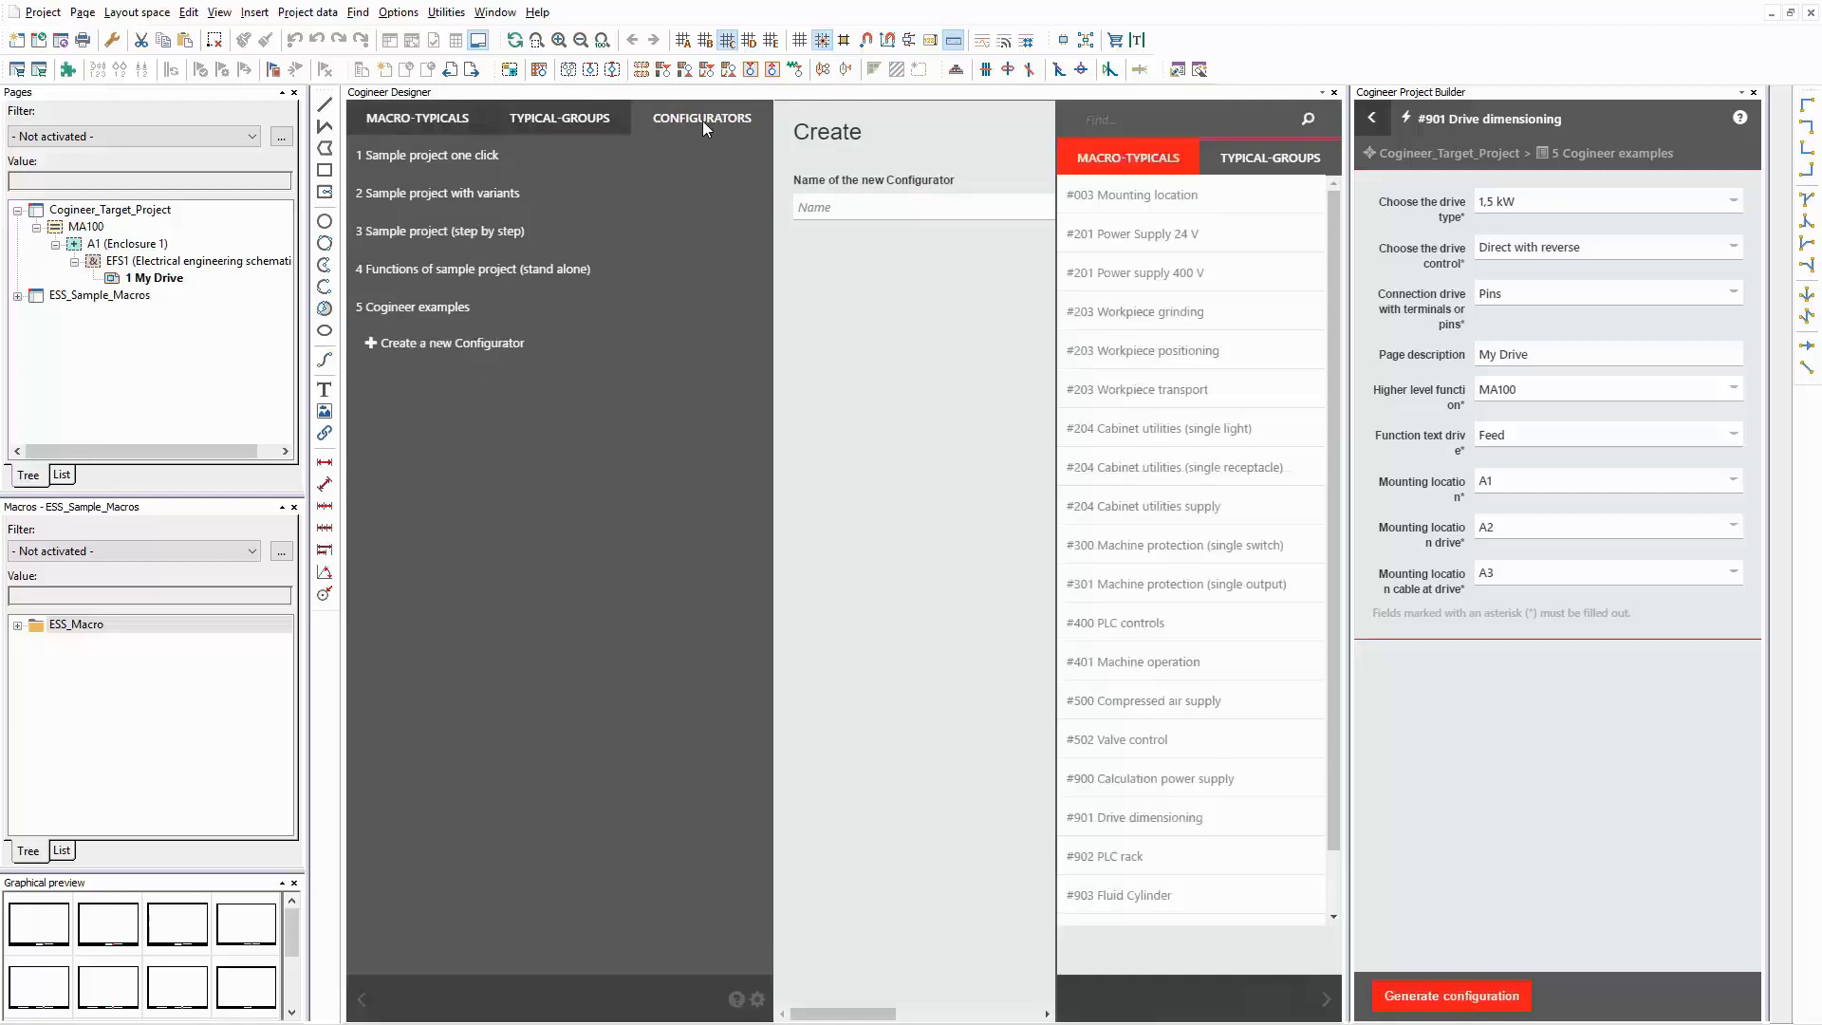
left_click(445, 322)
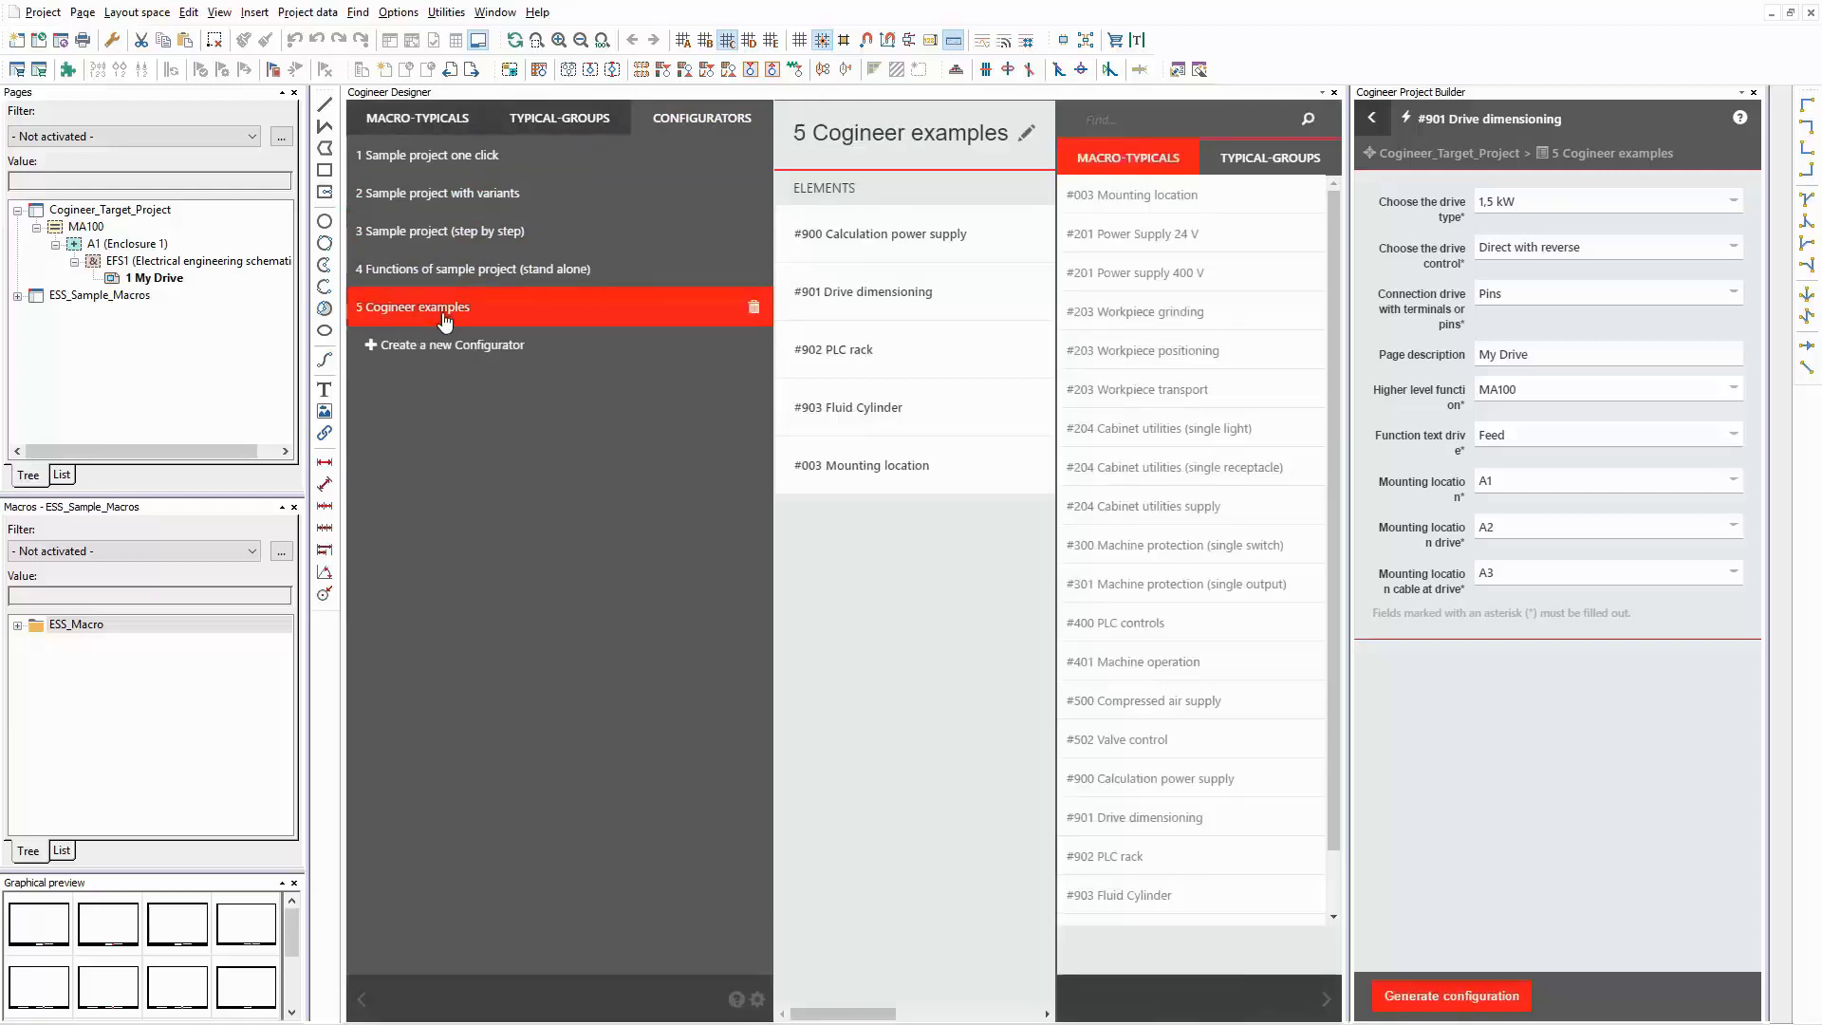
scroll(687, 471, "down", 2, "ctrl")
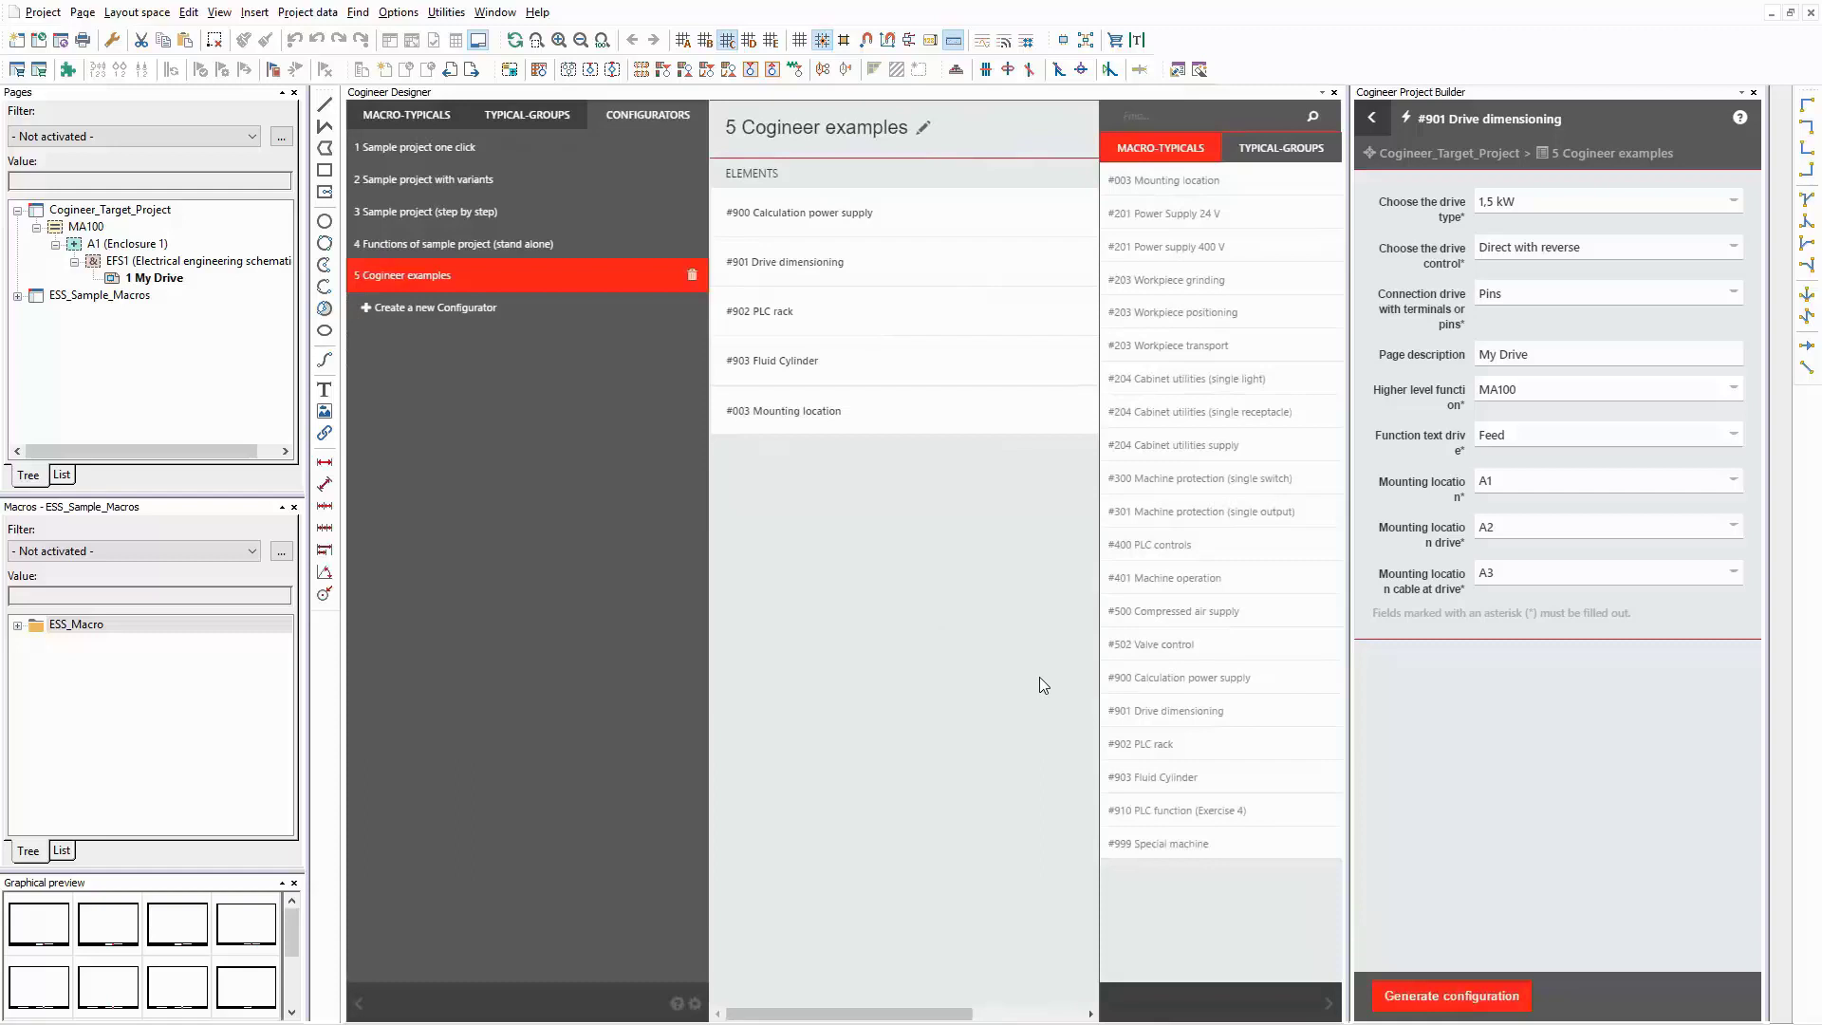
left_click(1162, 716)
left_click(825, 262)
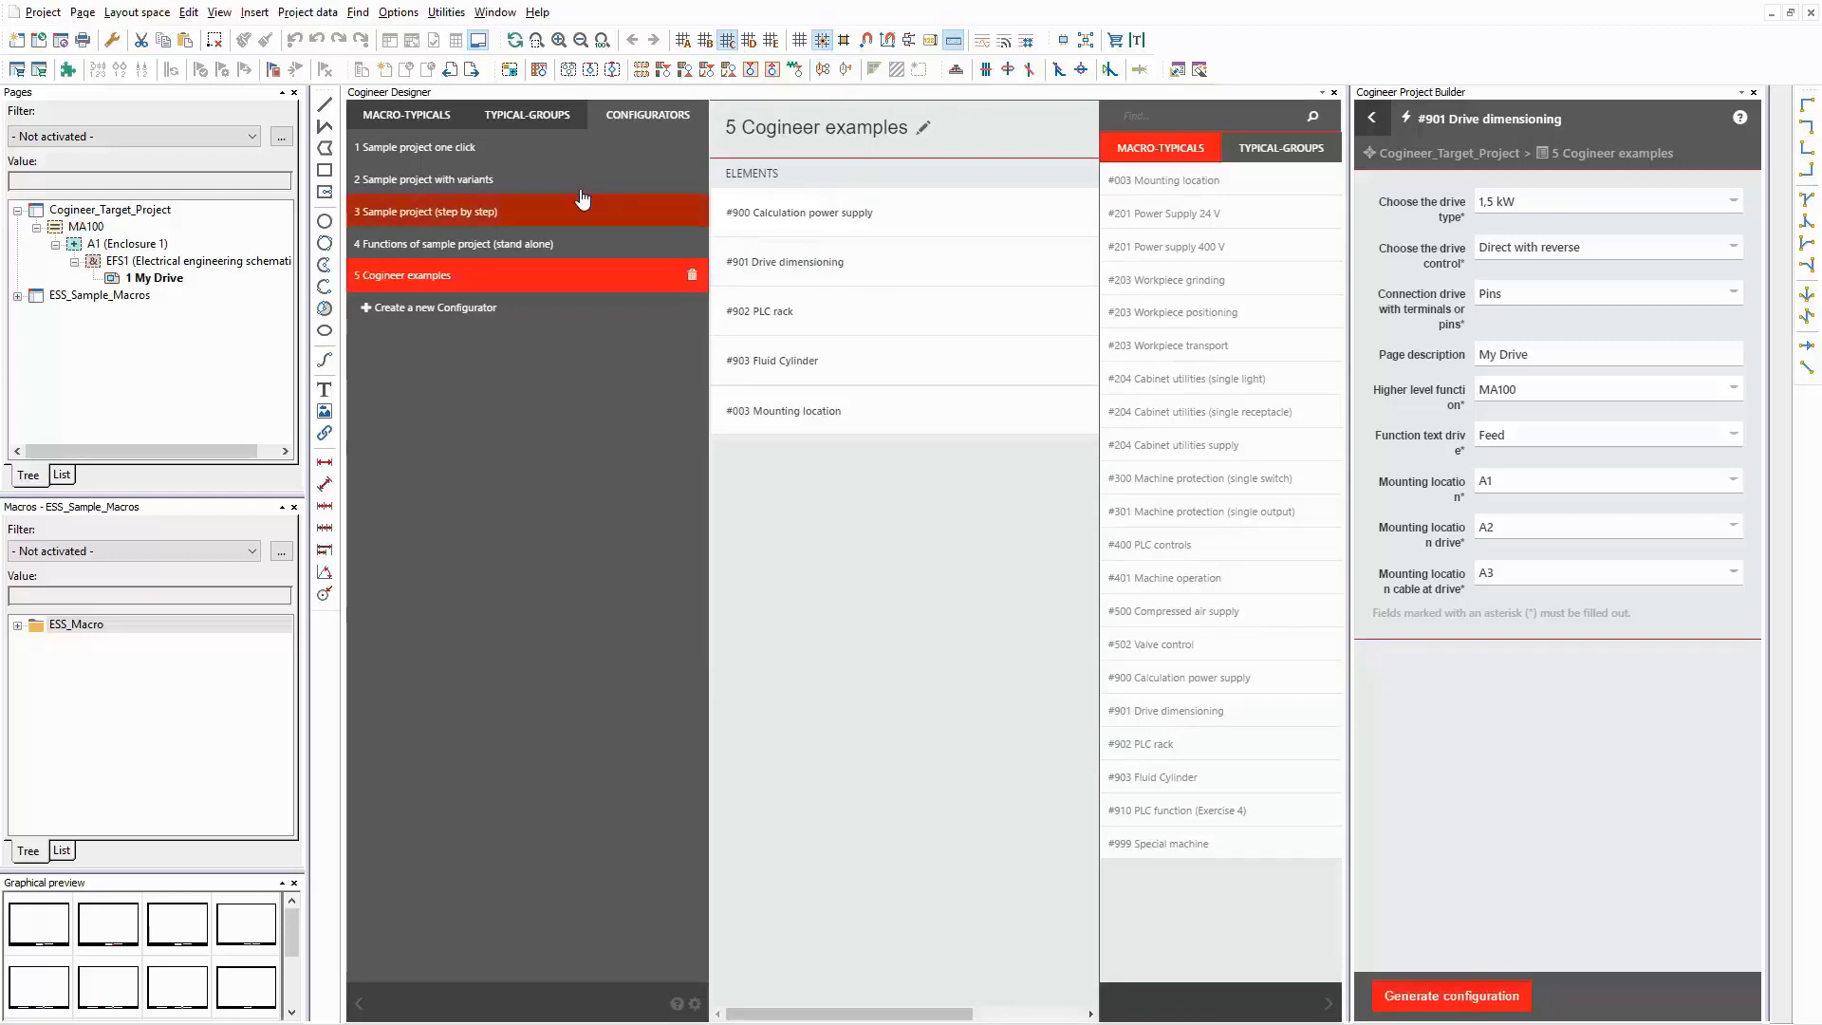
left_click(429, 121)
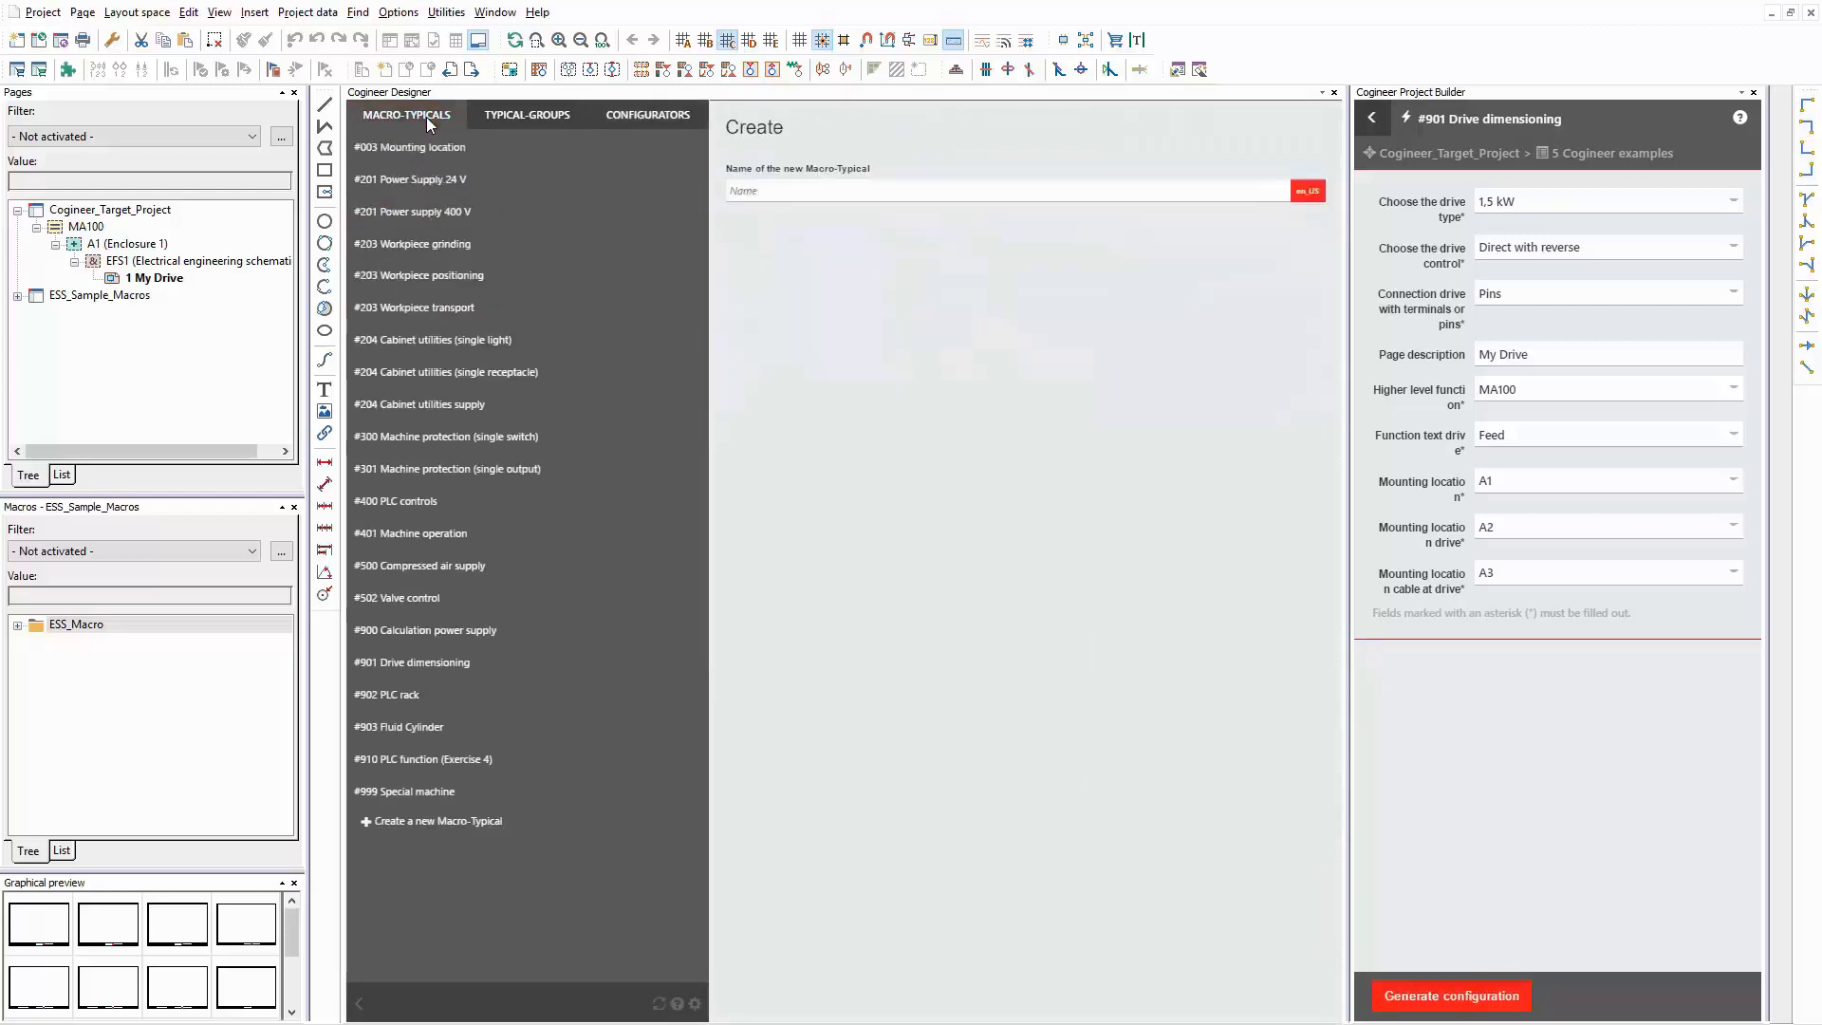
left_click(435, 672)
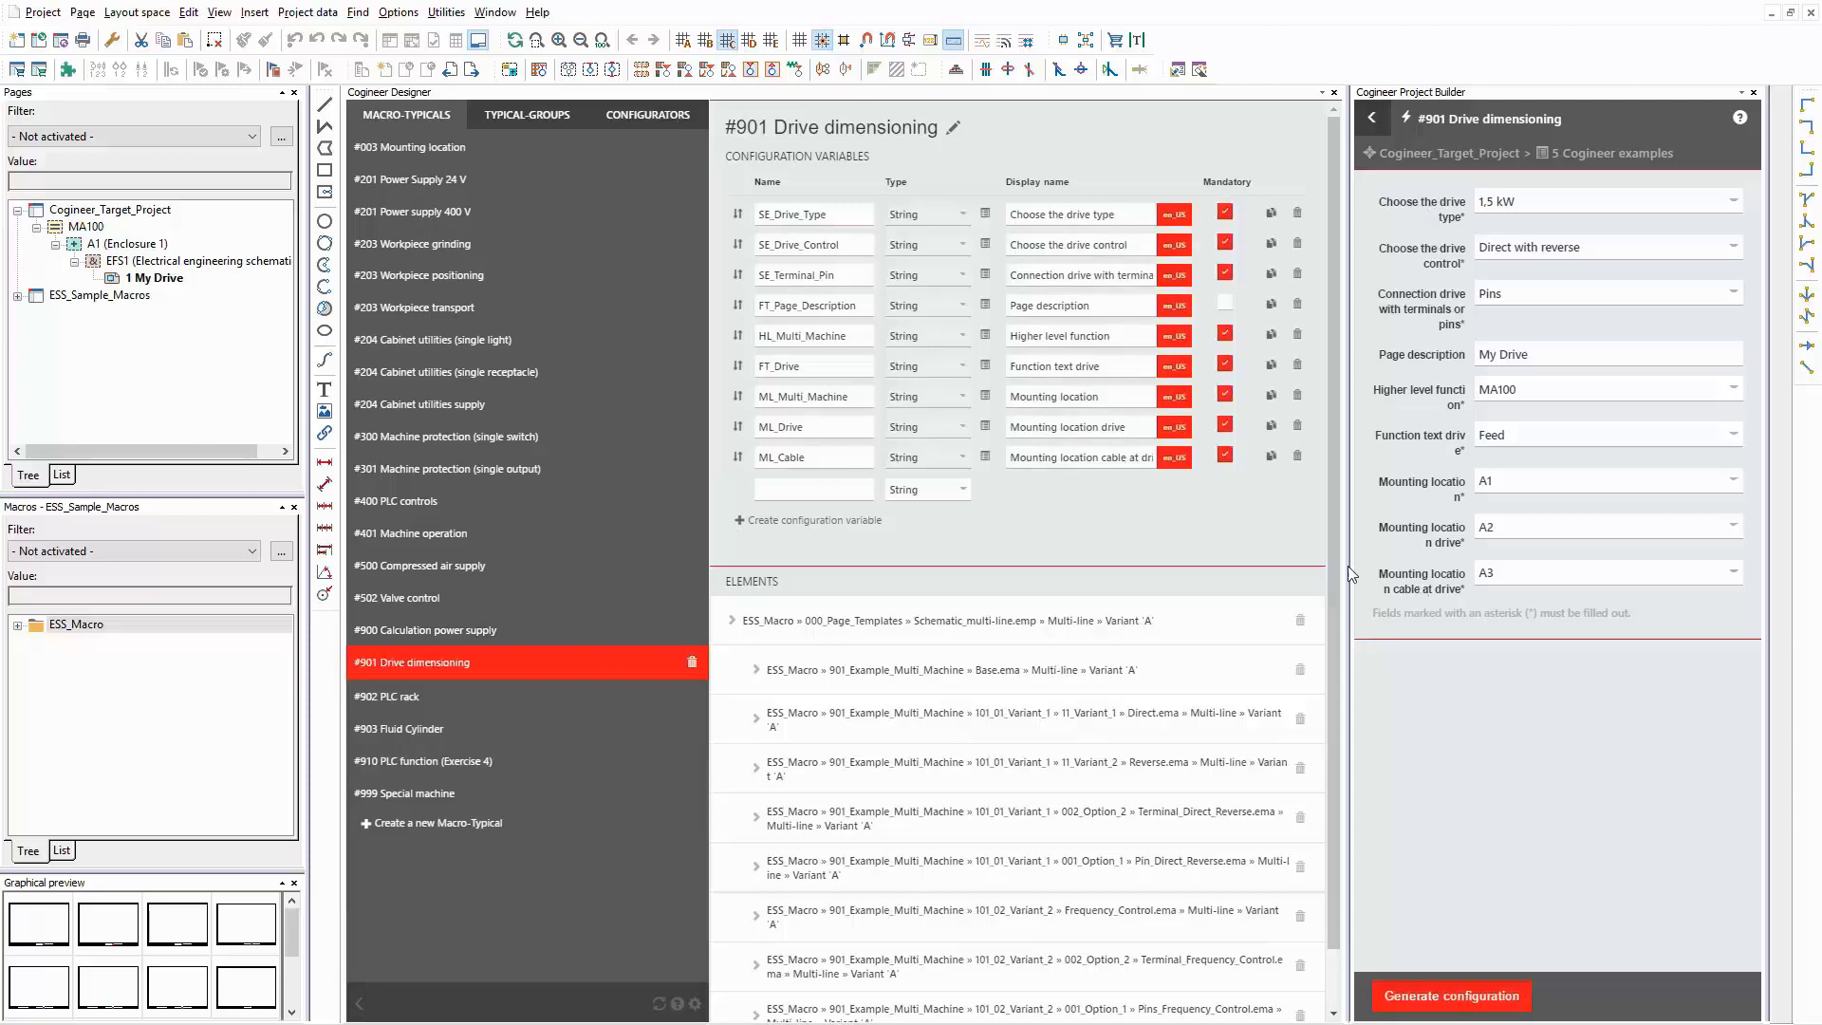
Expand Schematic_multi-line.emp and review =HL_Multi_Machine, =ML_Multi_Machine, EFS1, page 1 and =FT_Page_Description.
left_click(946, 628)
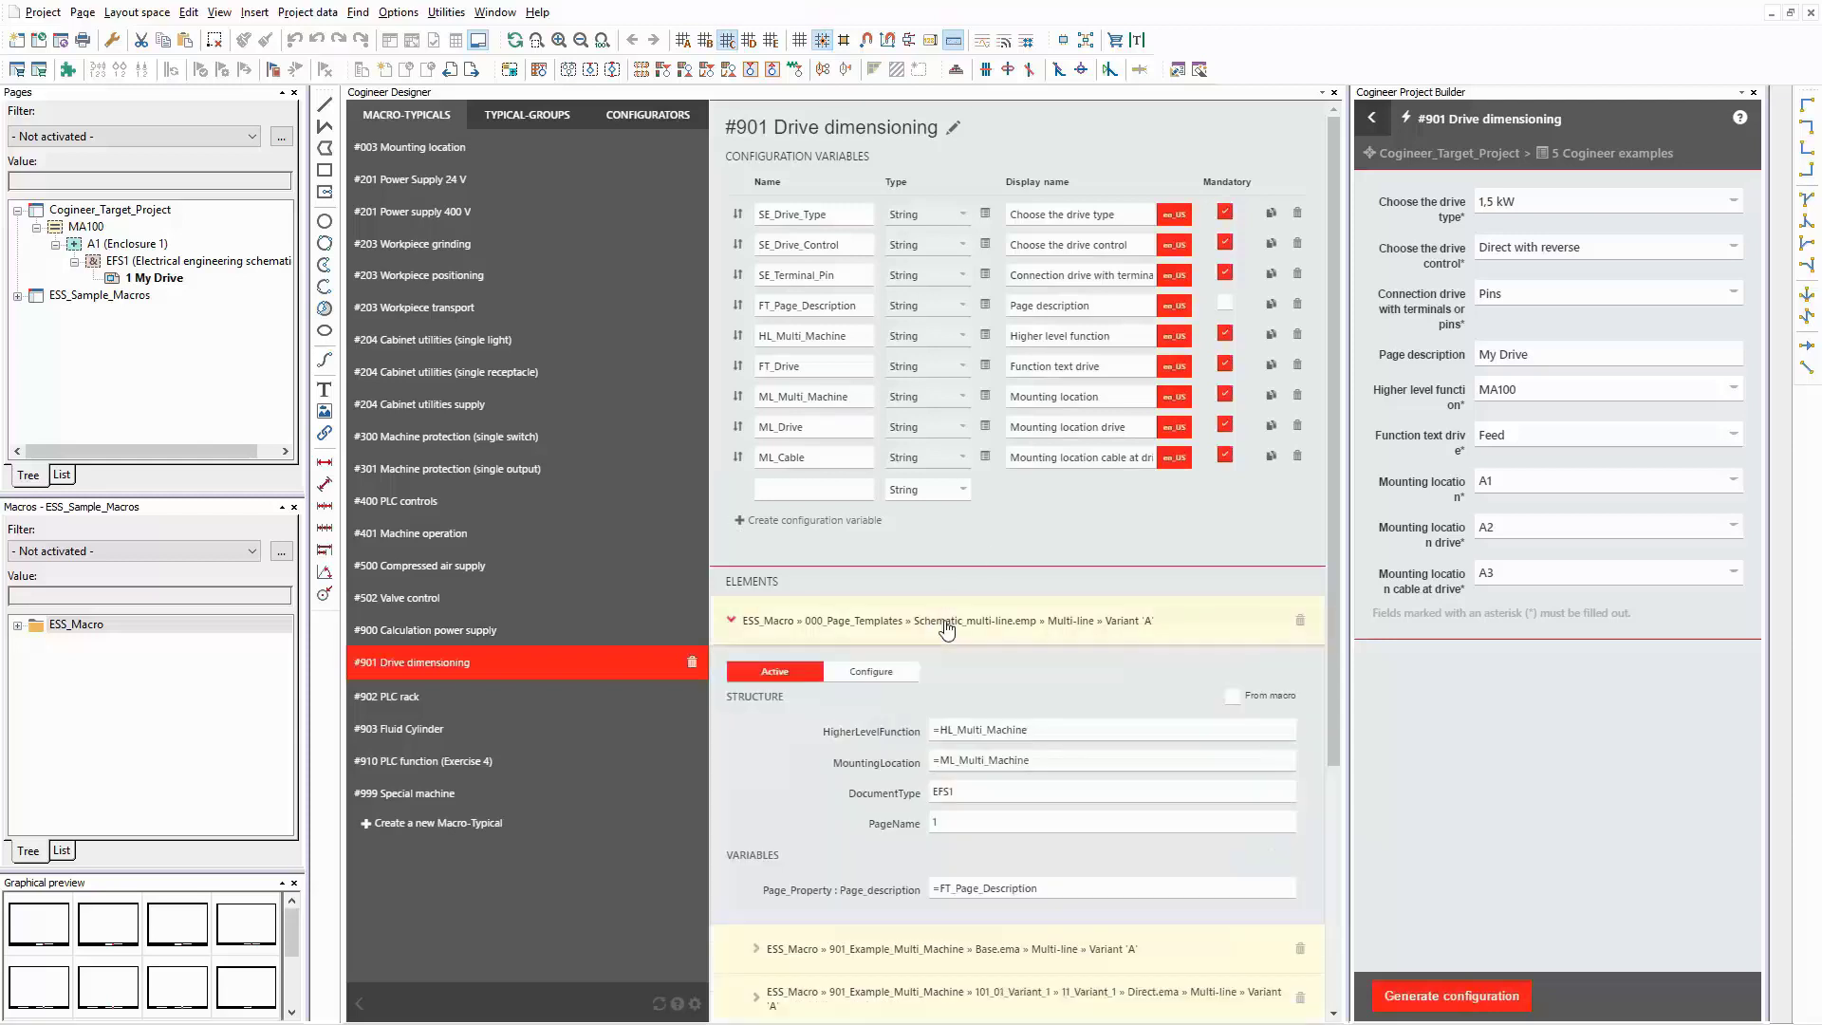
scroll(946, 628, "down", 1)
left_click(972, 630)
key("ctrl+a")
key("Tab")
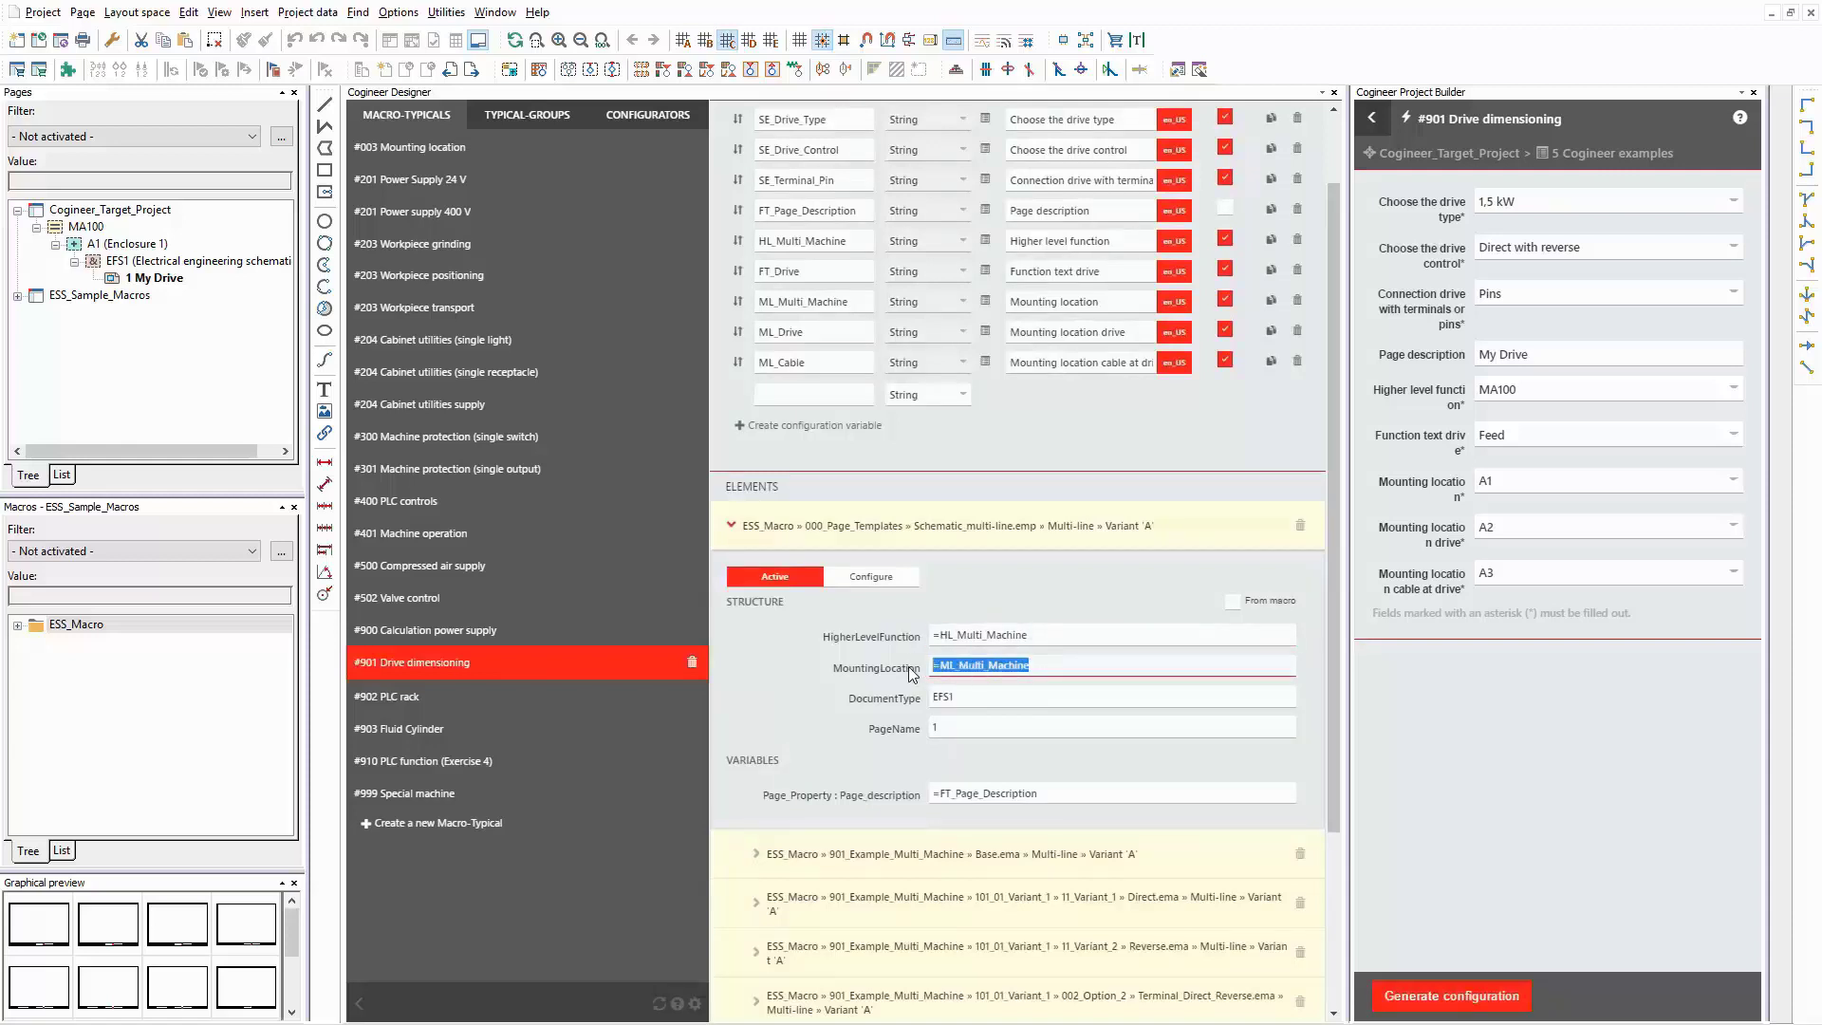
left_click(1042, 793)
key("ctrl+a")
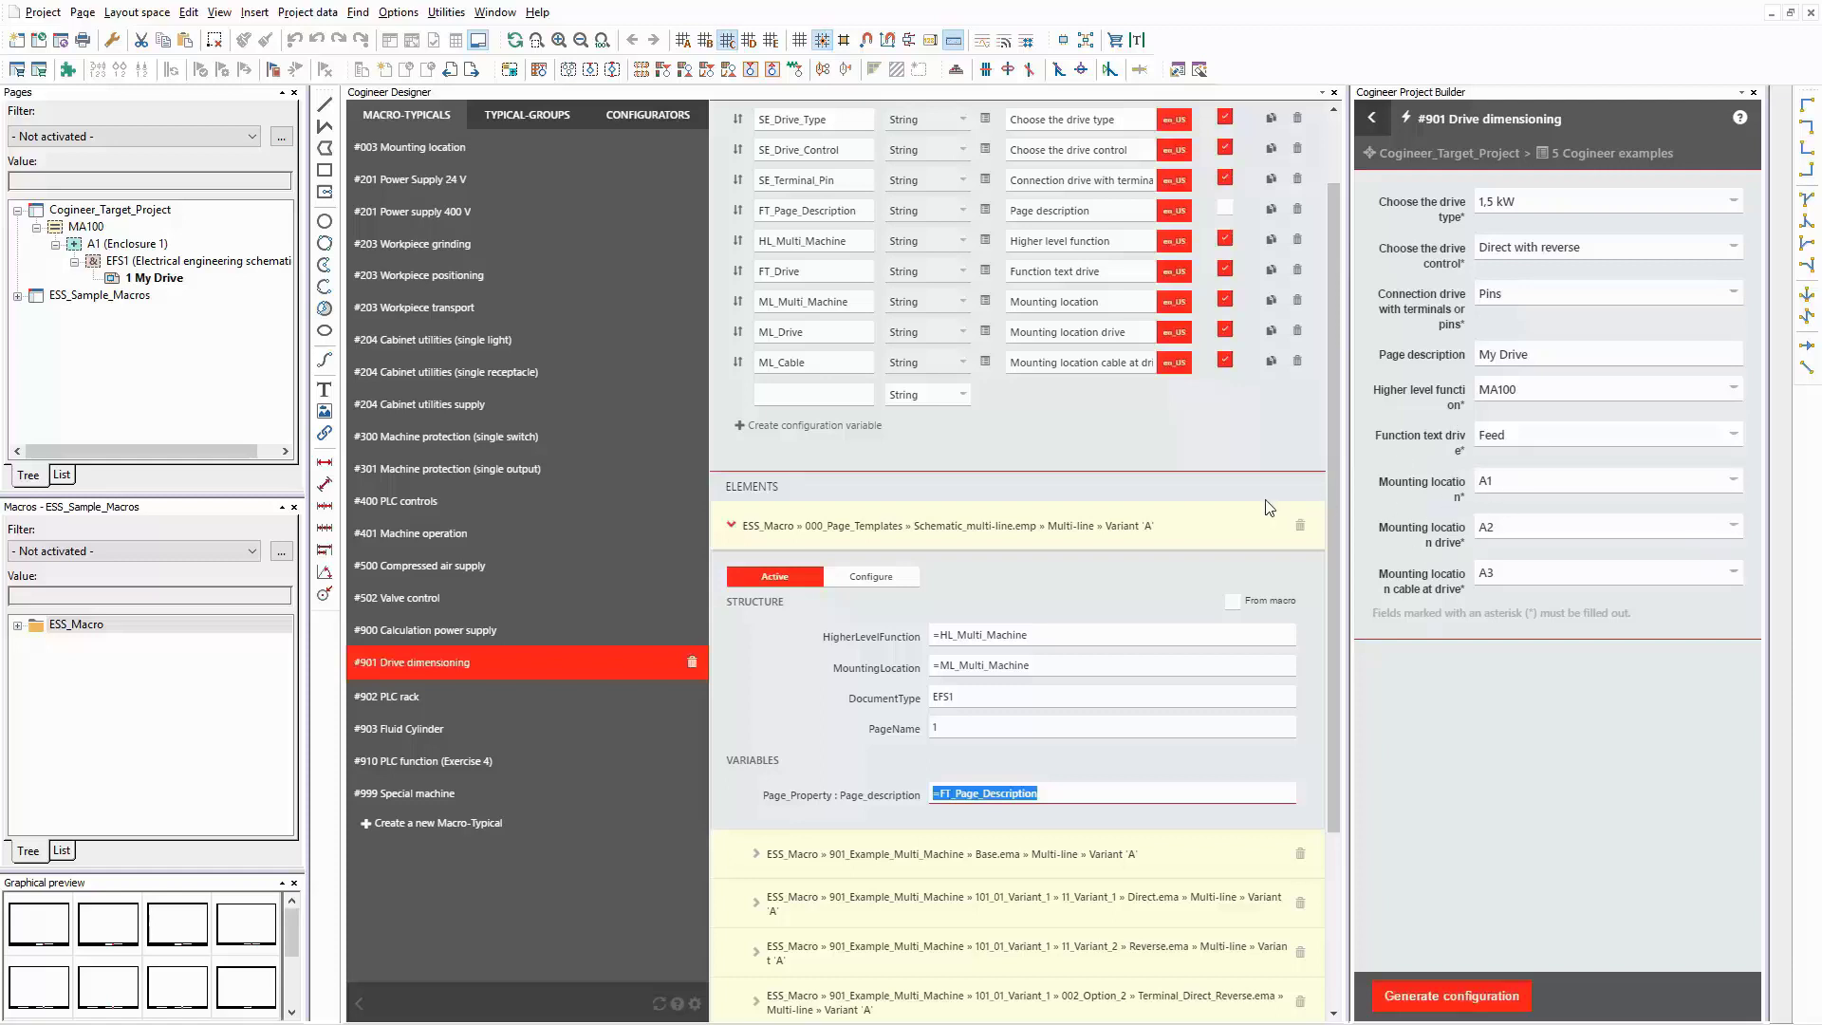
Expand Base.ema and check its =SE_Drive_Type, =FT_Drive, =ML_Drive and =ML_Cable mappings.
left_click(1077, 537)
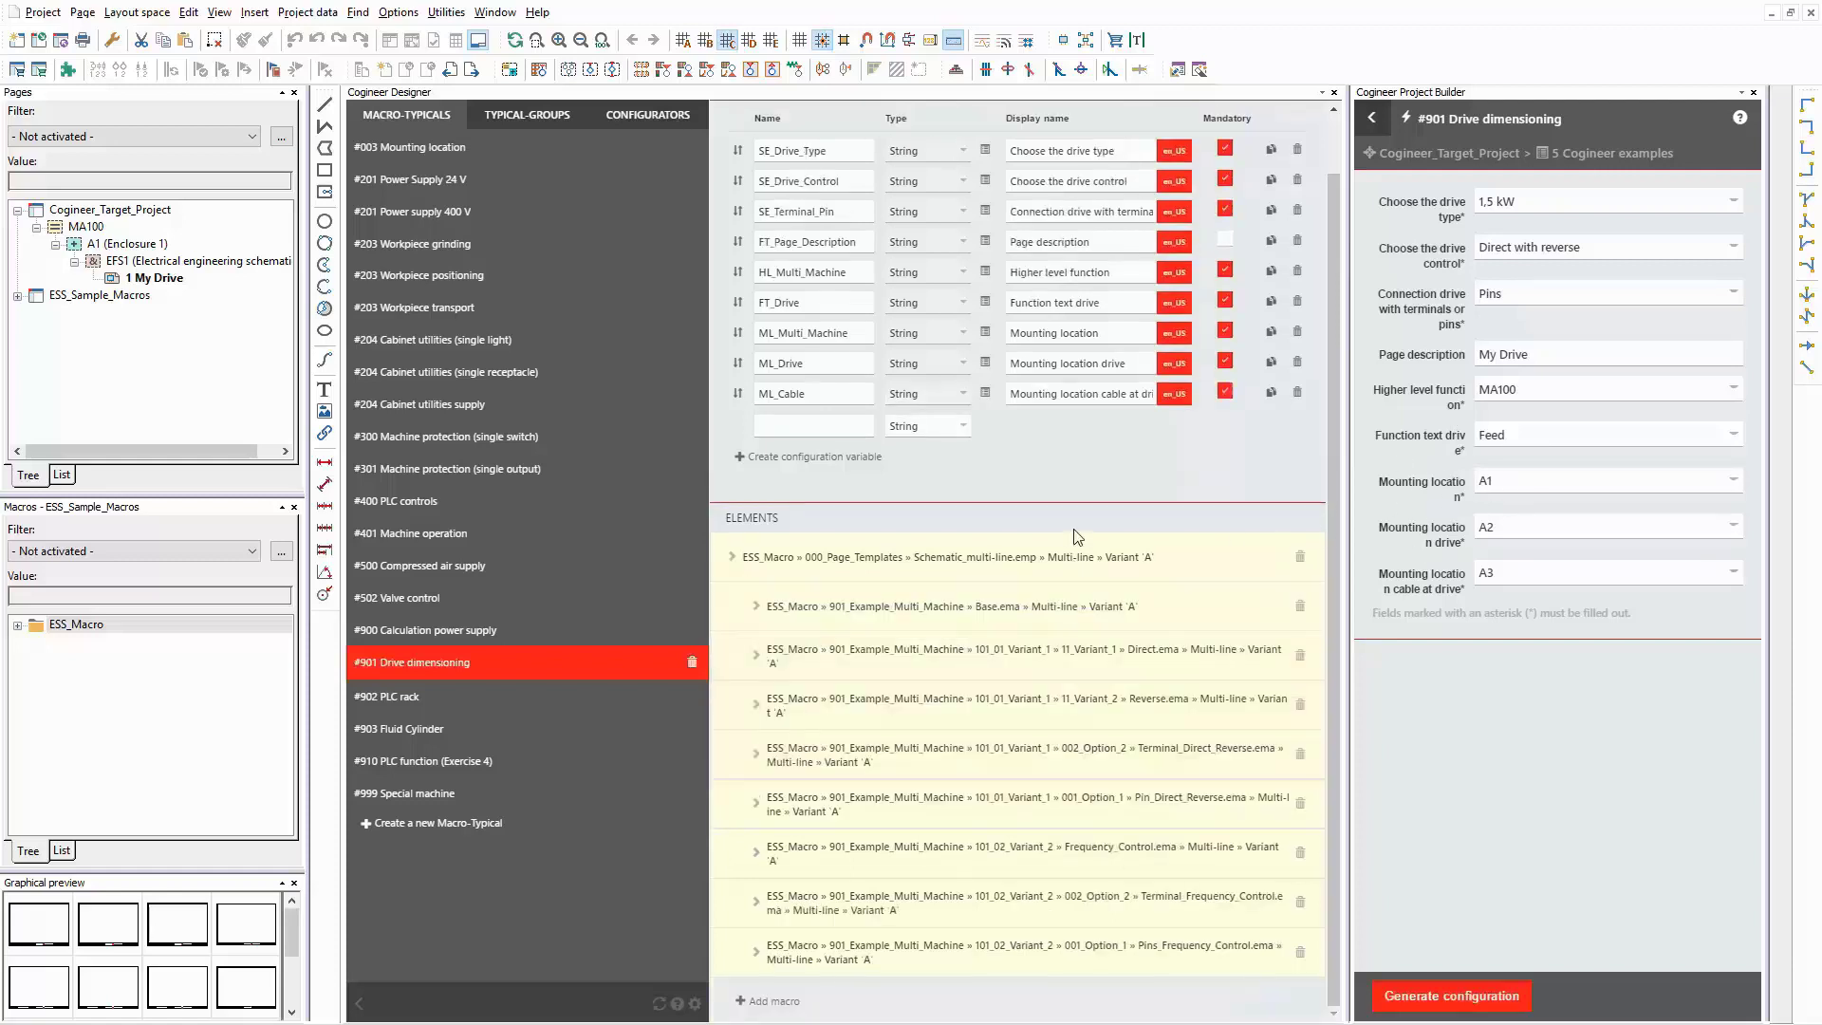
left_click(1054, 617)
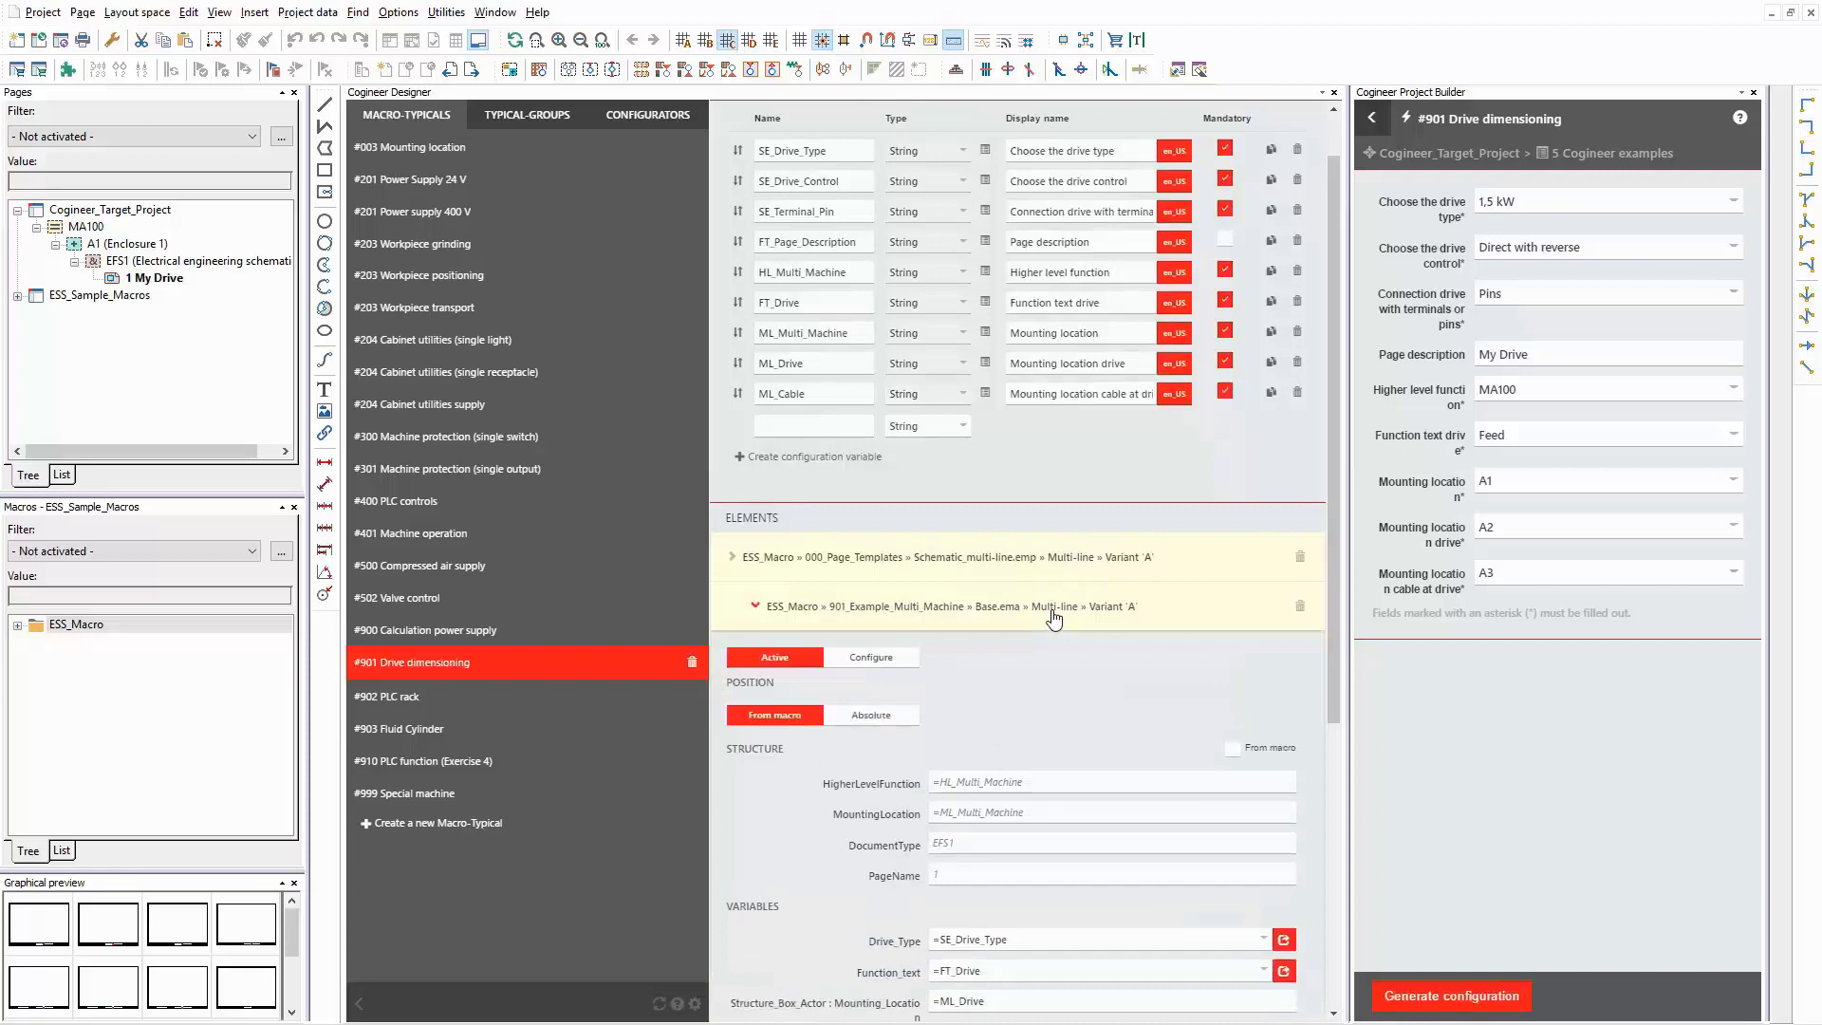
scroll(1048, 610, "down", 3)
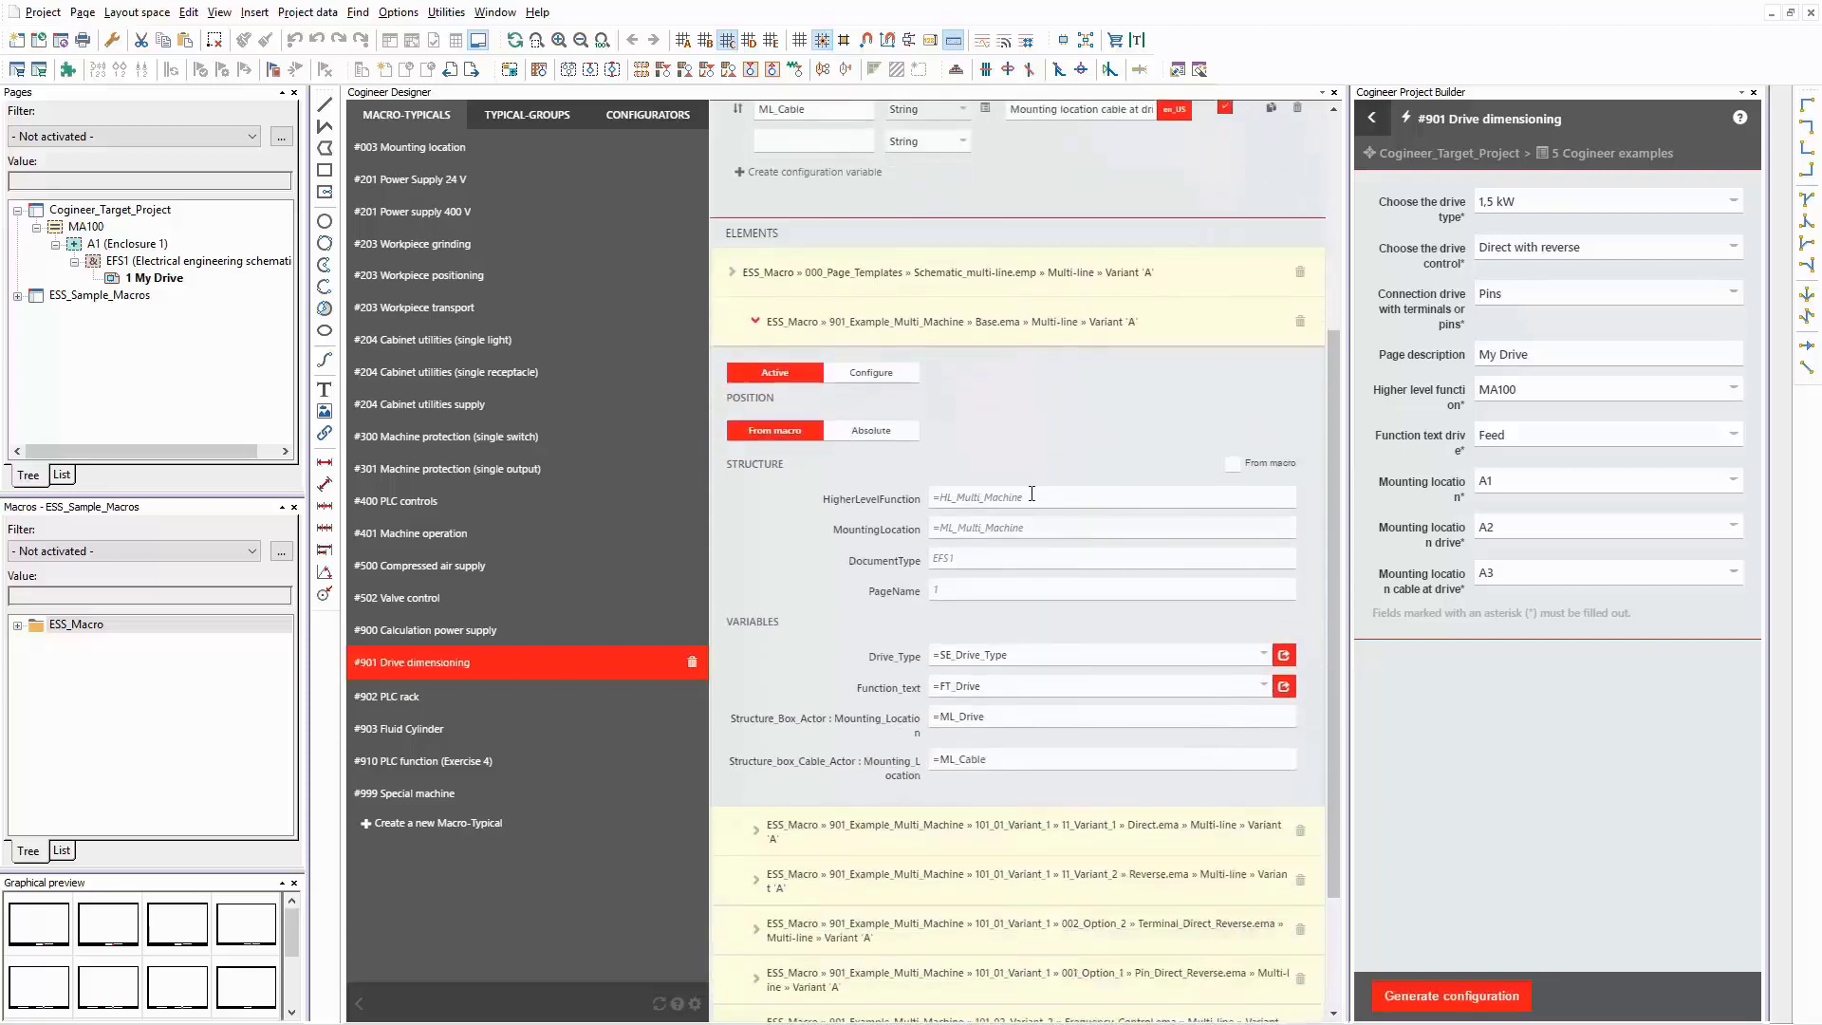
left_click(970, 276)
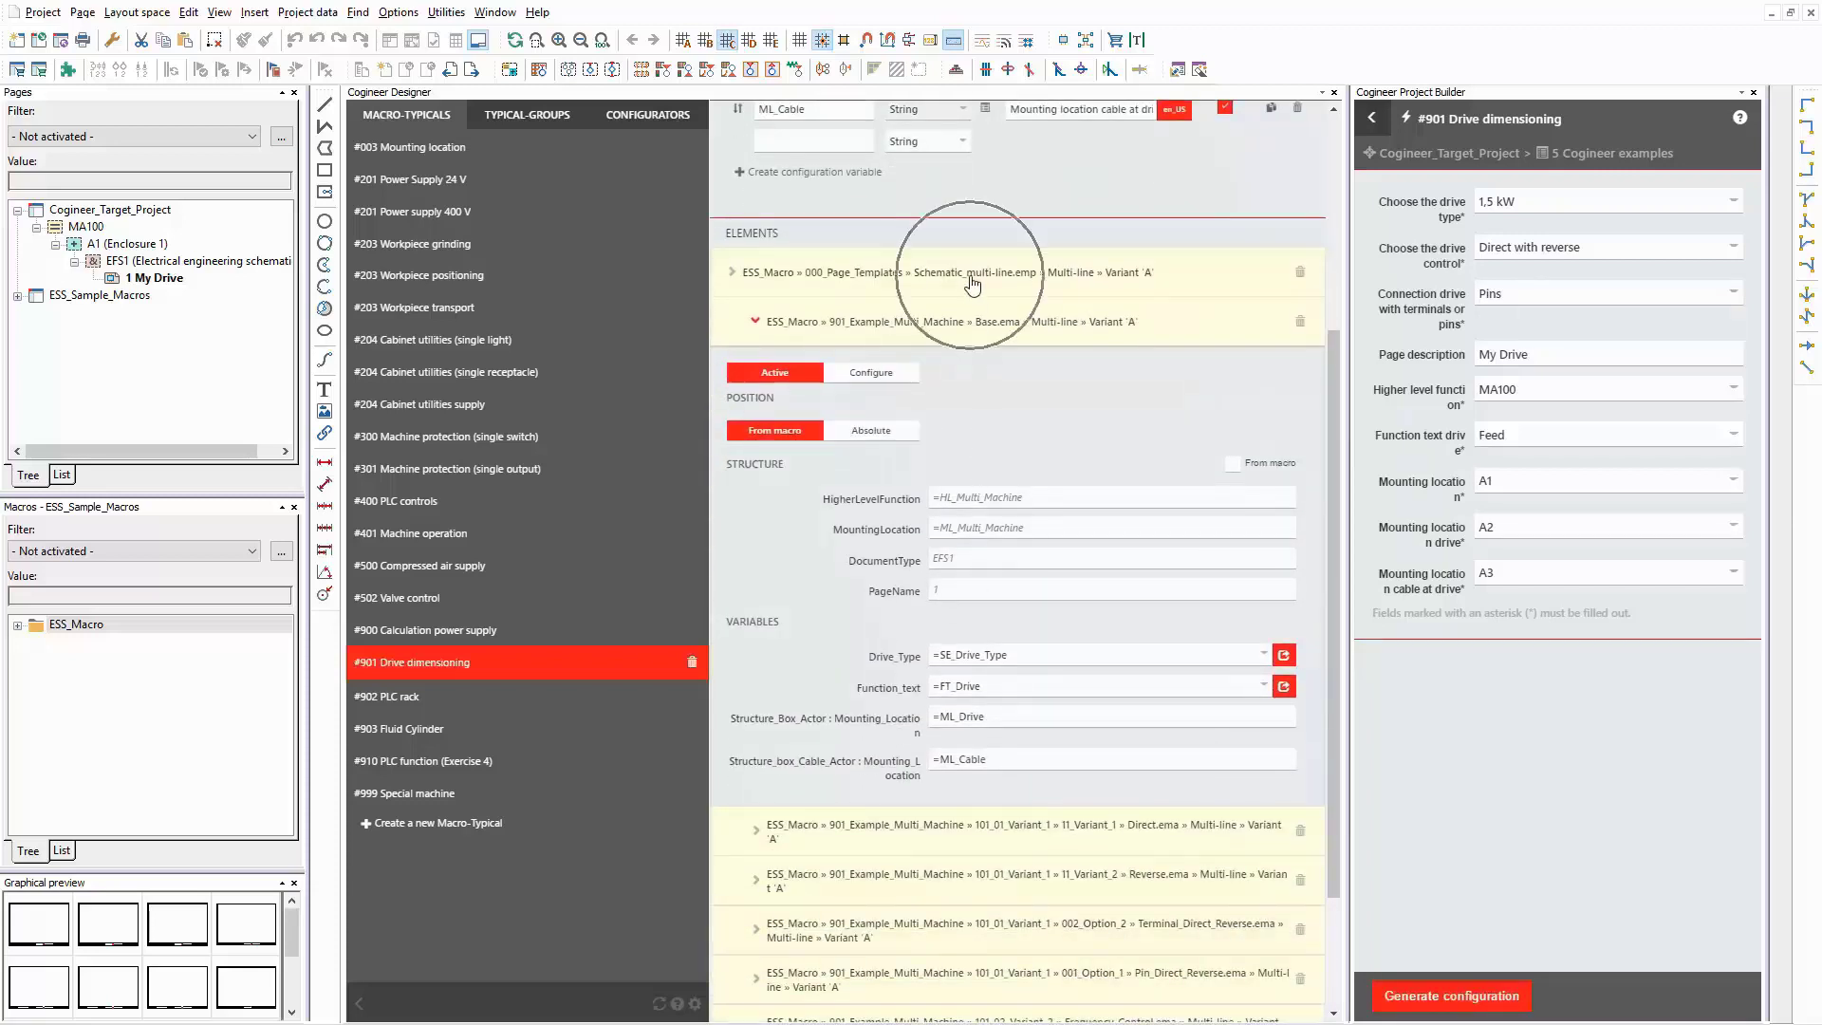
left_click(1017, 656)
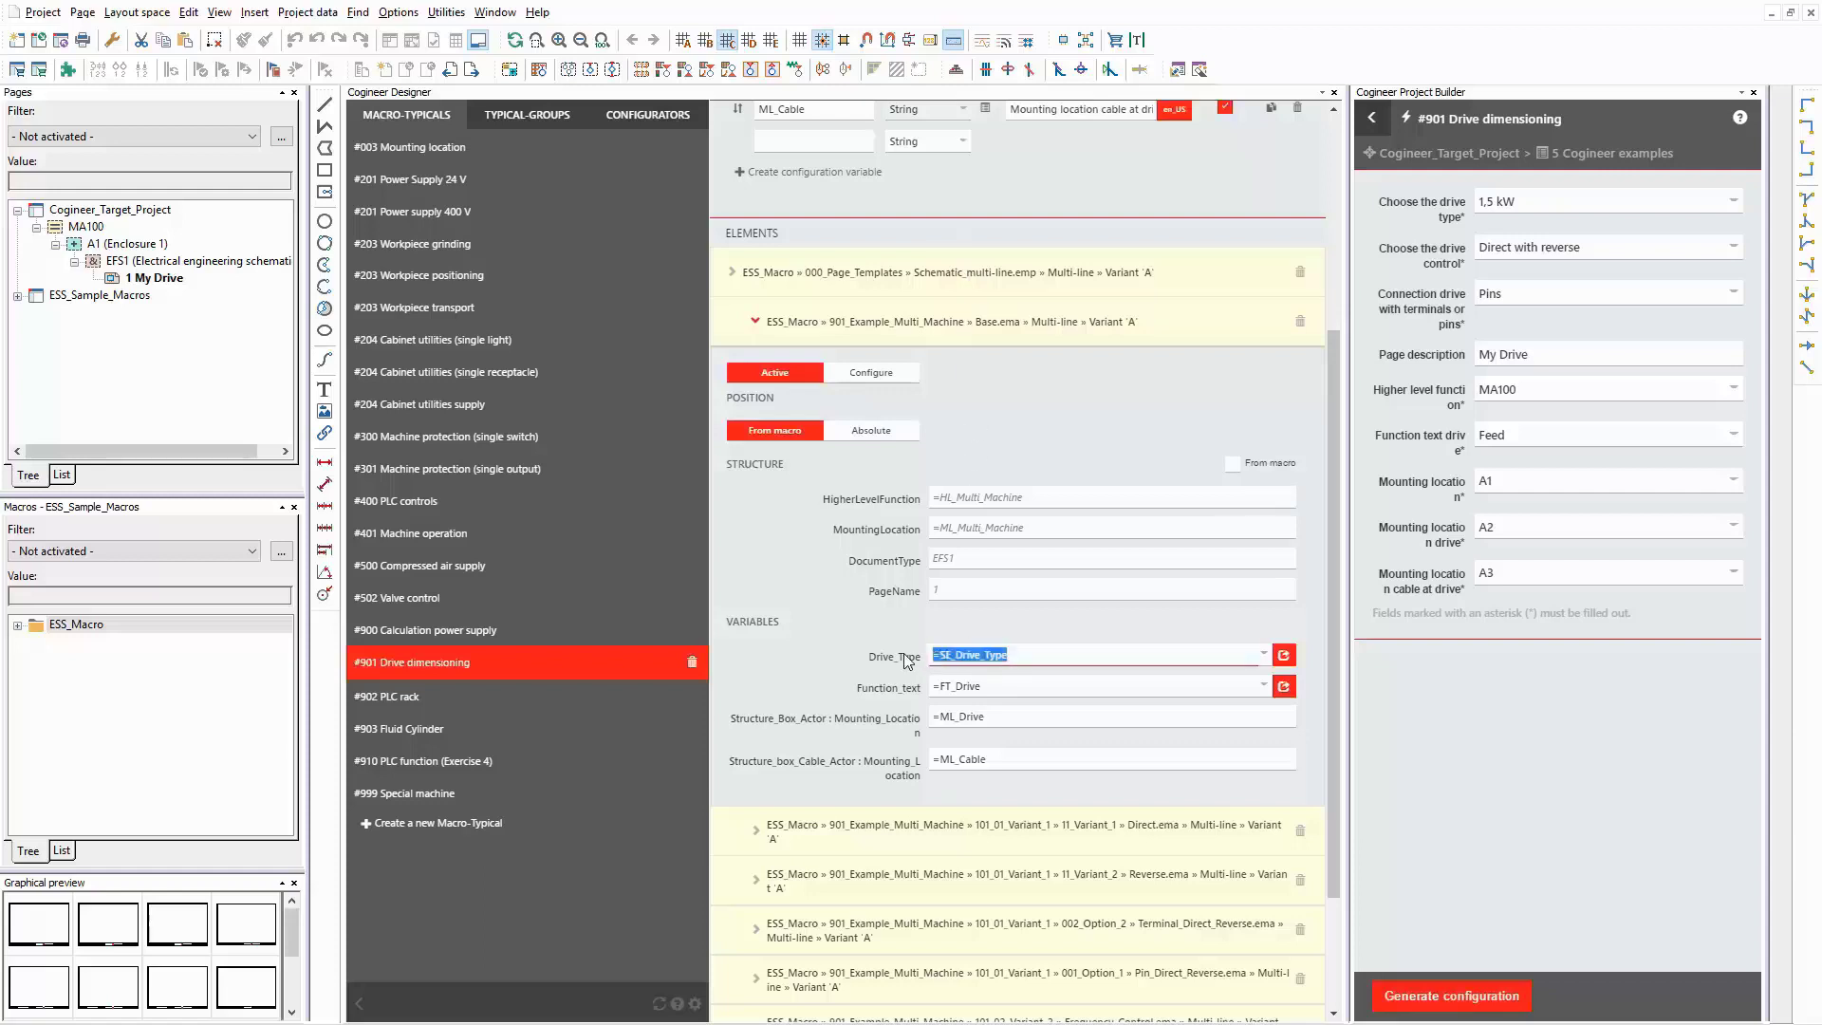
left_click(997, 687)
left_click(984, 716)
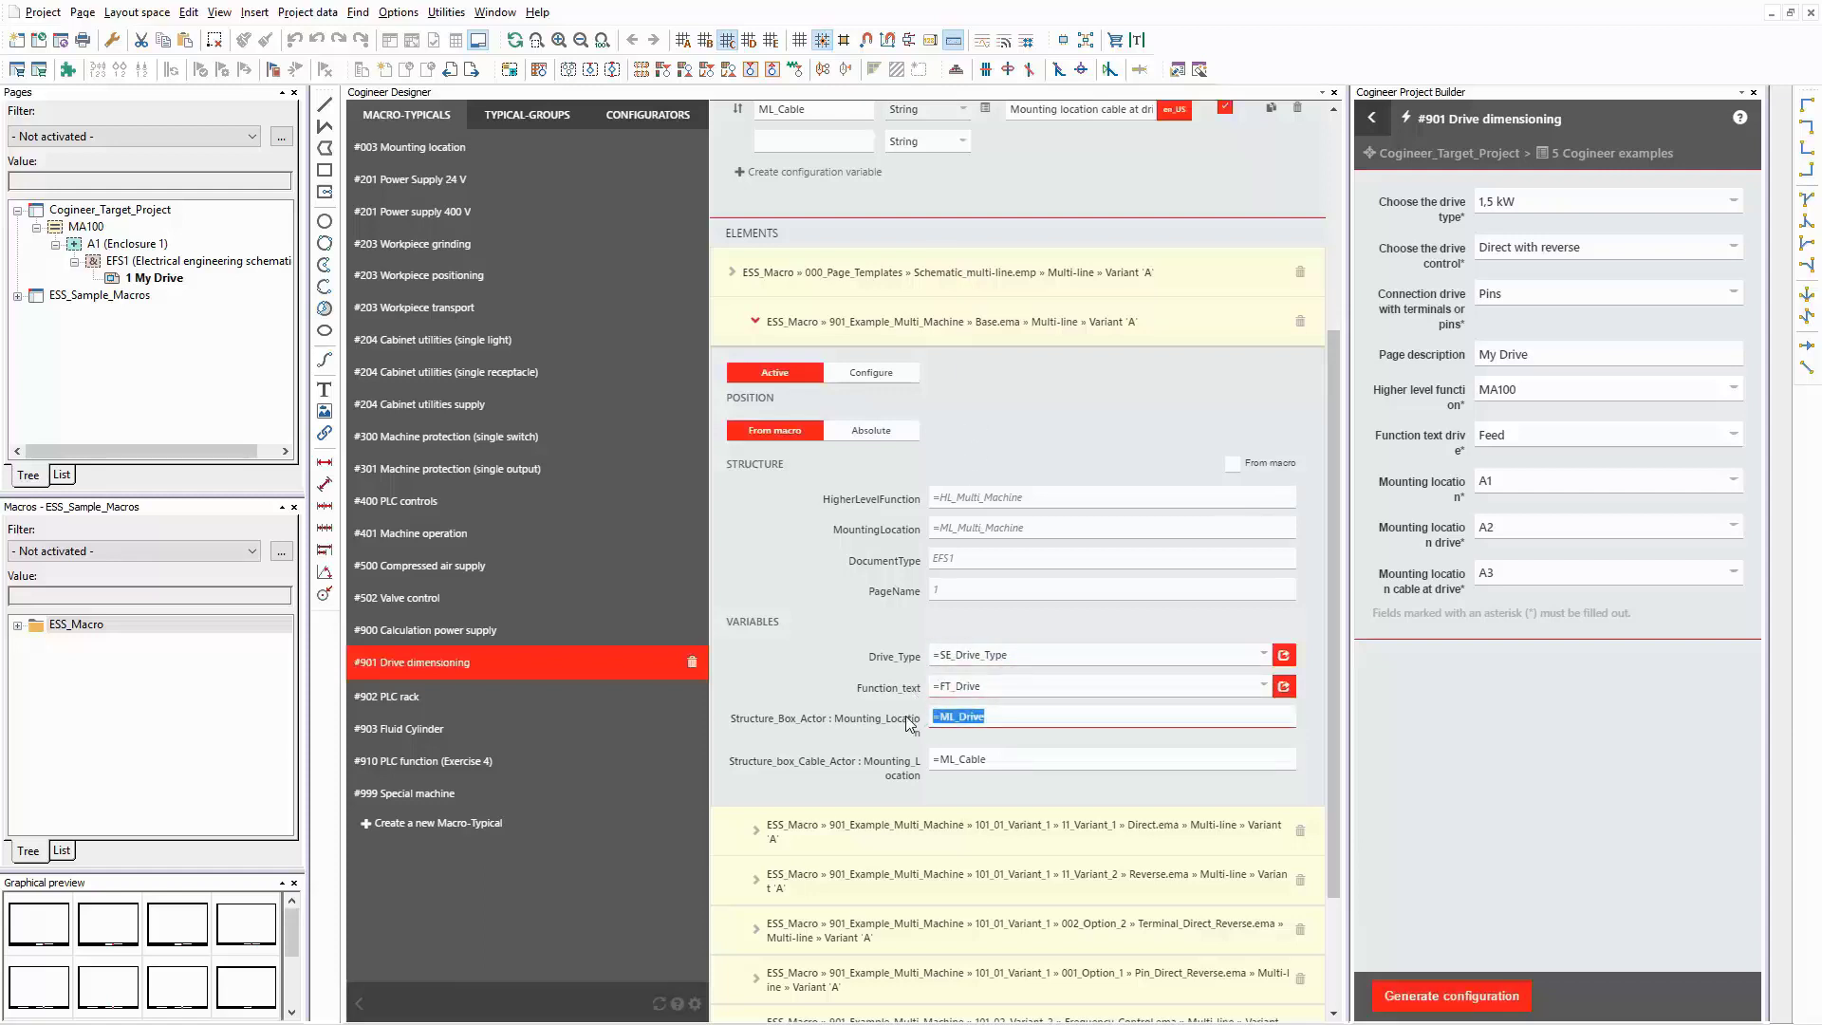
left_click(996, 760)
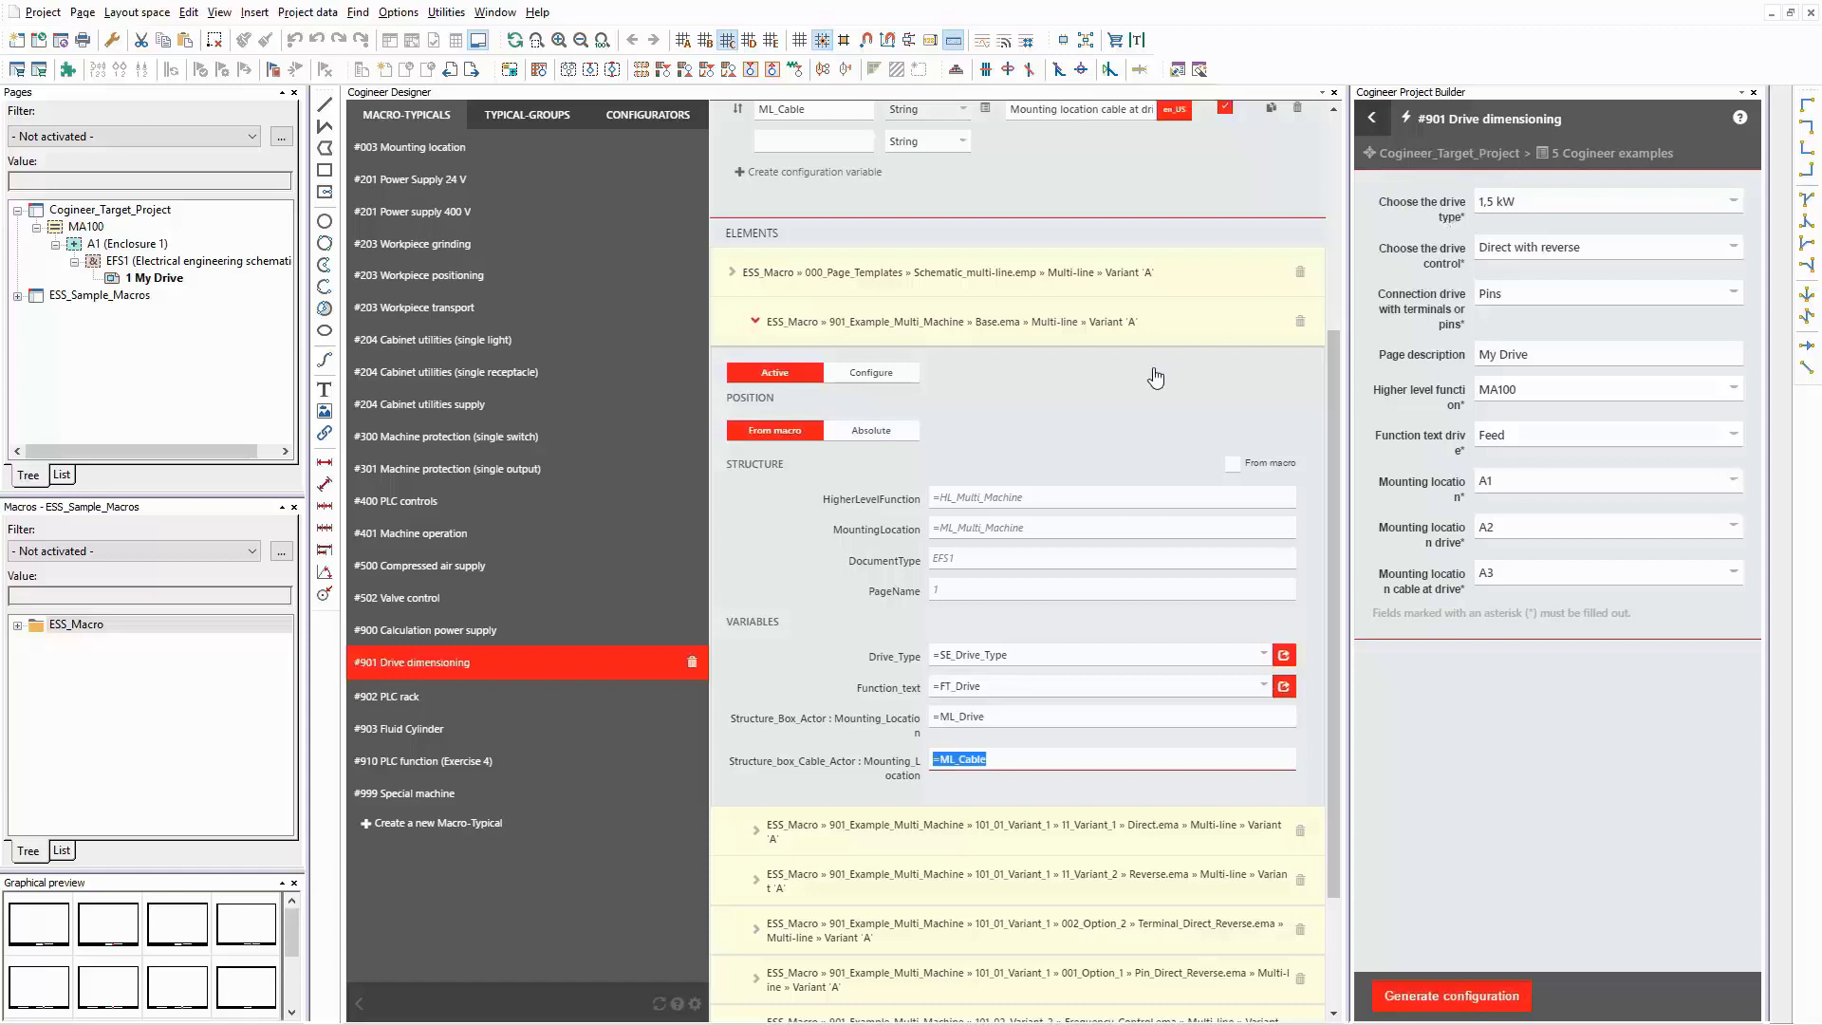
Collapse Base.ema and read the Direct.ema variant's Configure condition.
left_click(969, 323)
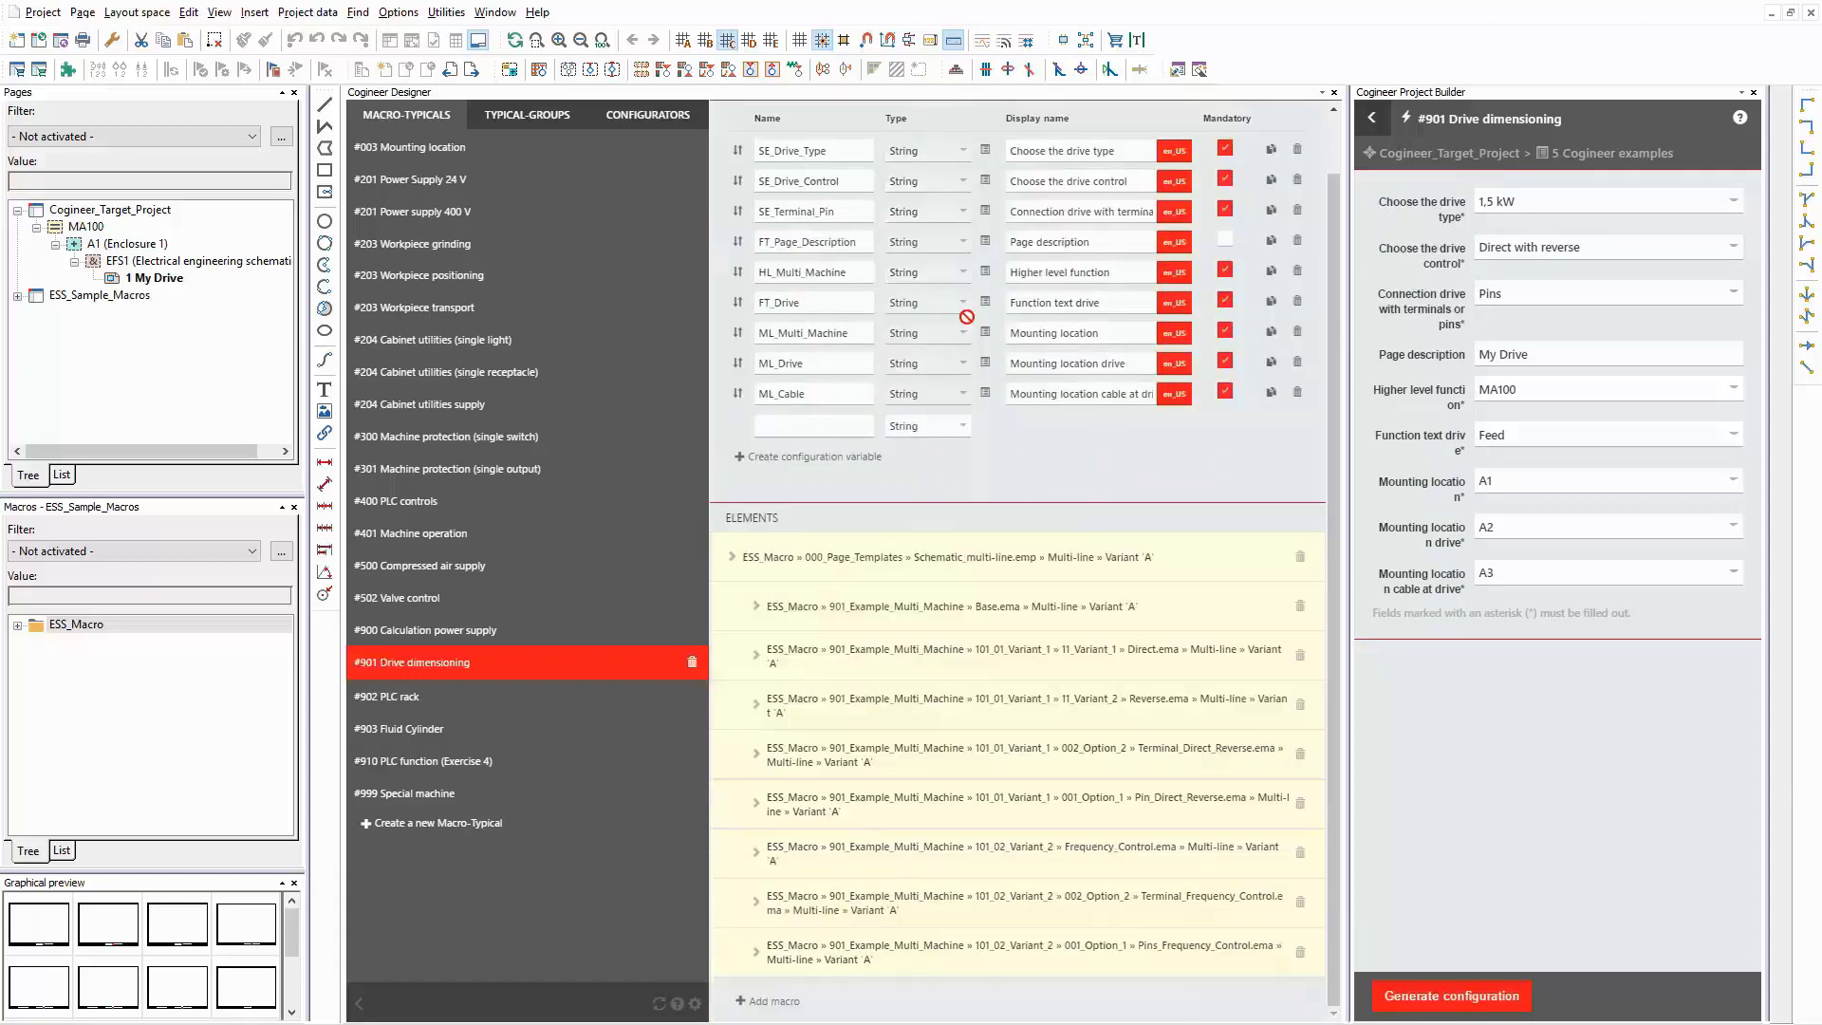
left_click(1029, 658)
scroll(1028, 608, "down", 2)
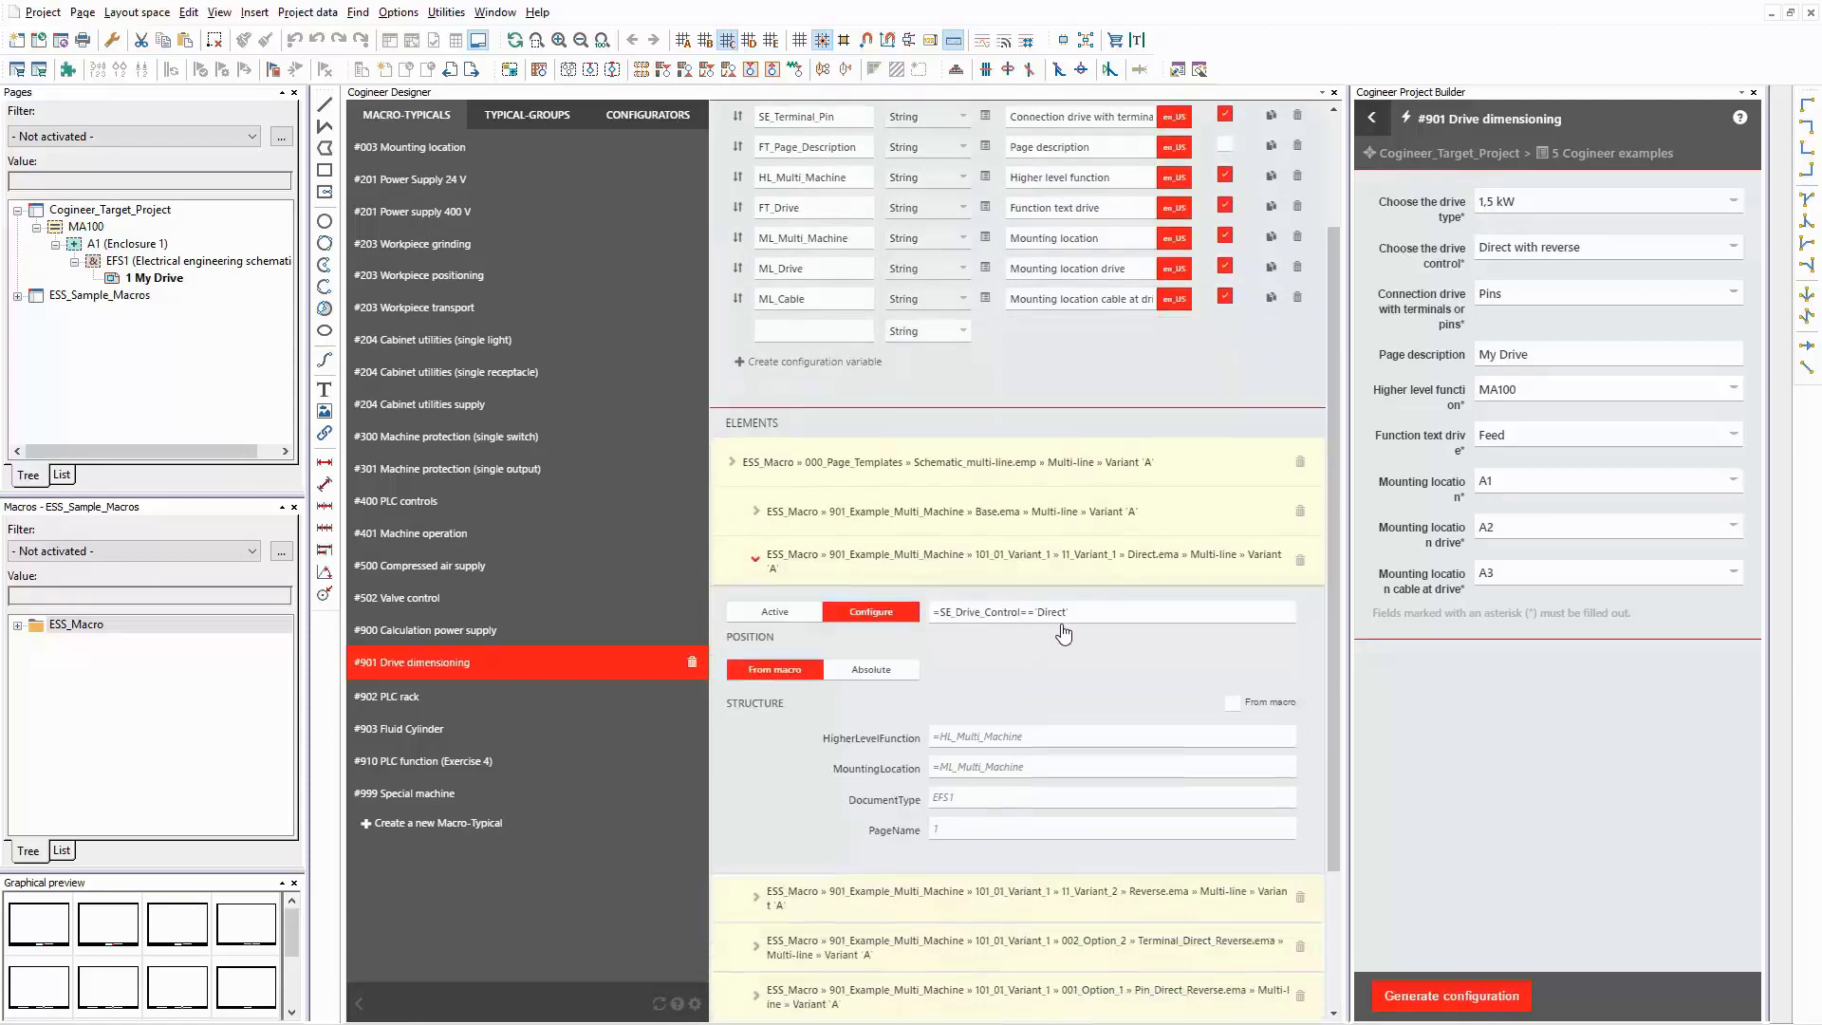
left_click_drag(1081, 611, 909, 618)
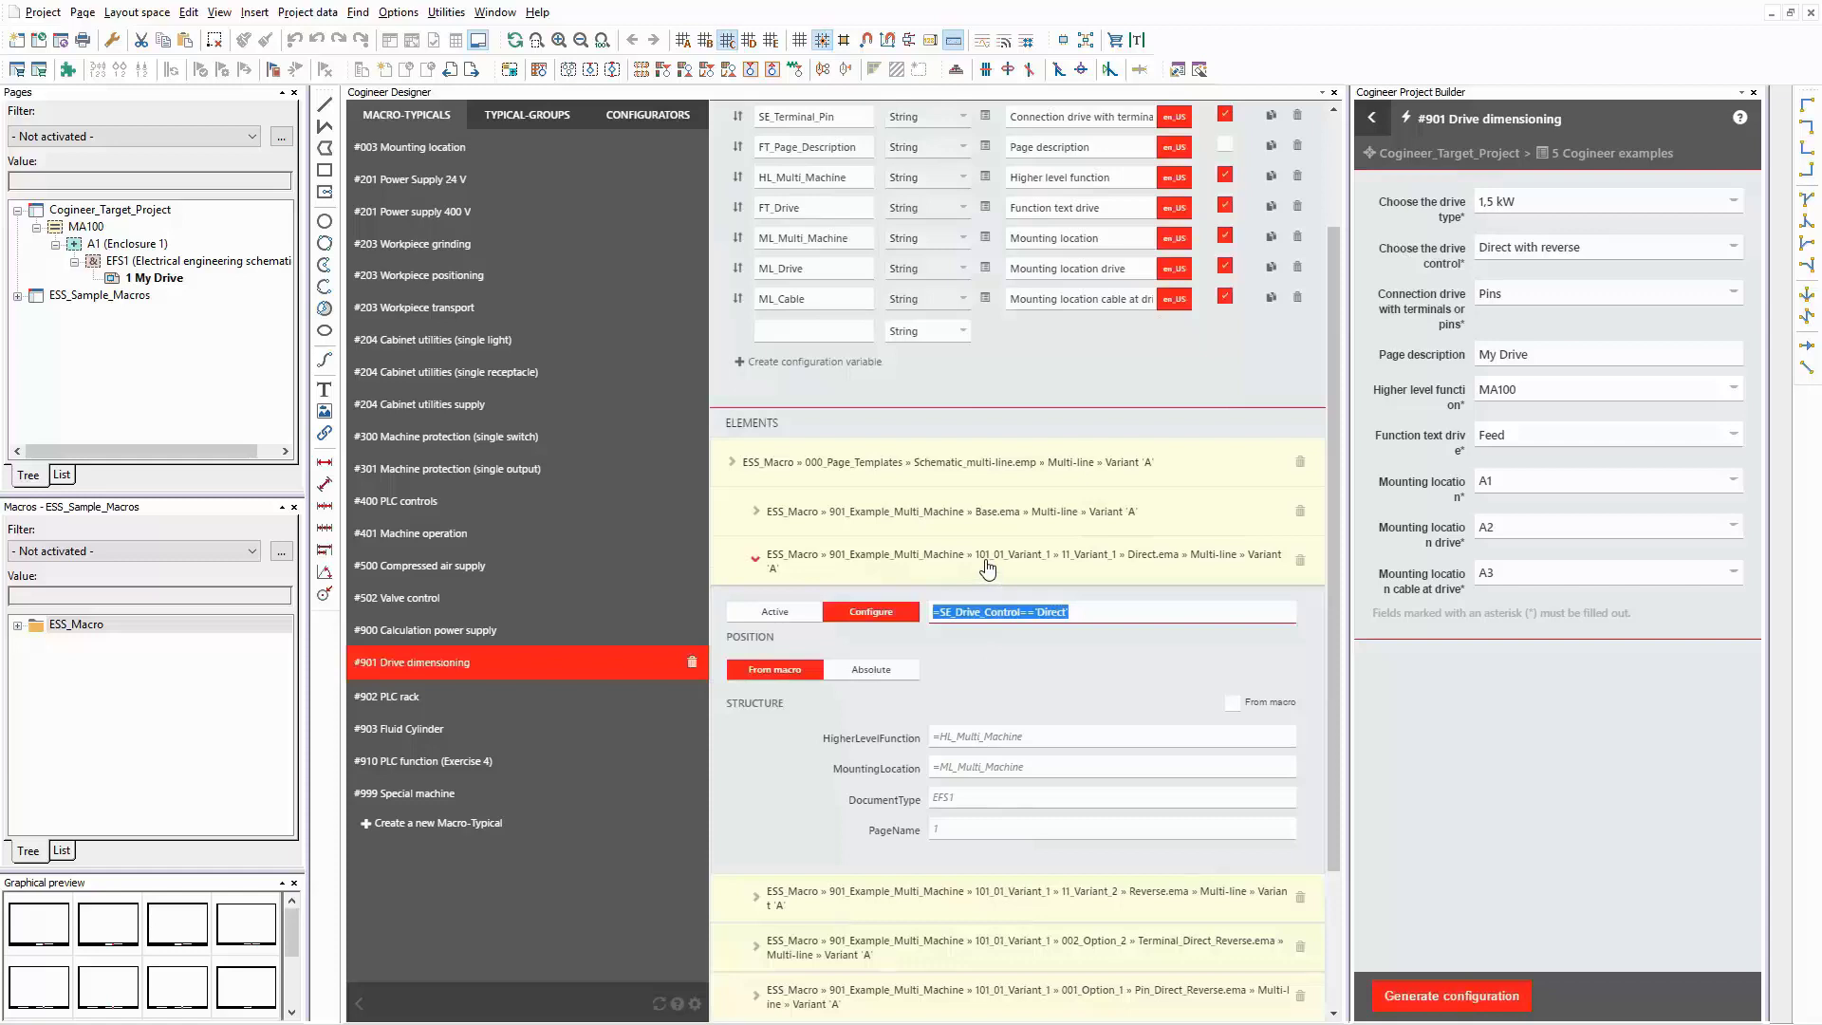
left_click(987, 568)
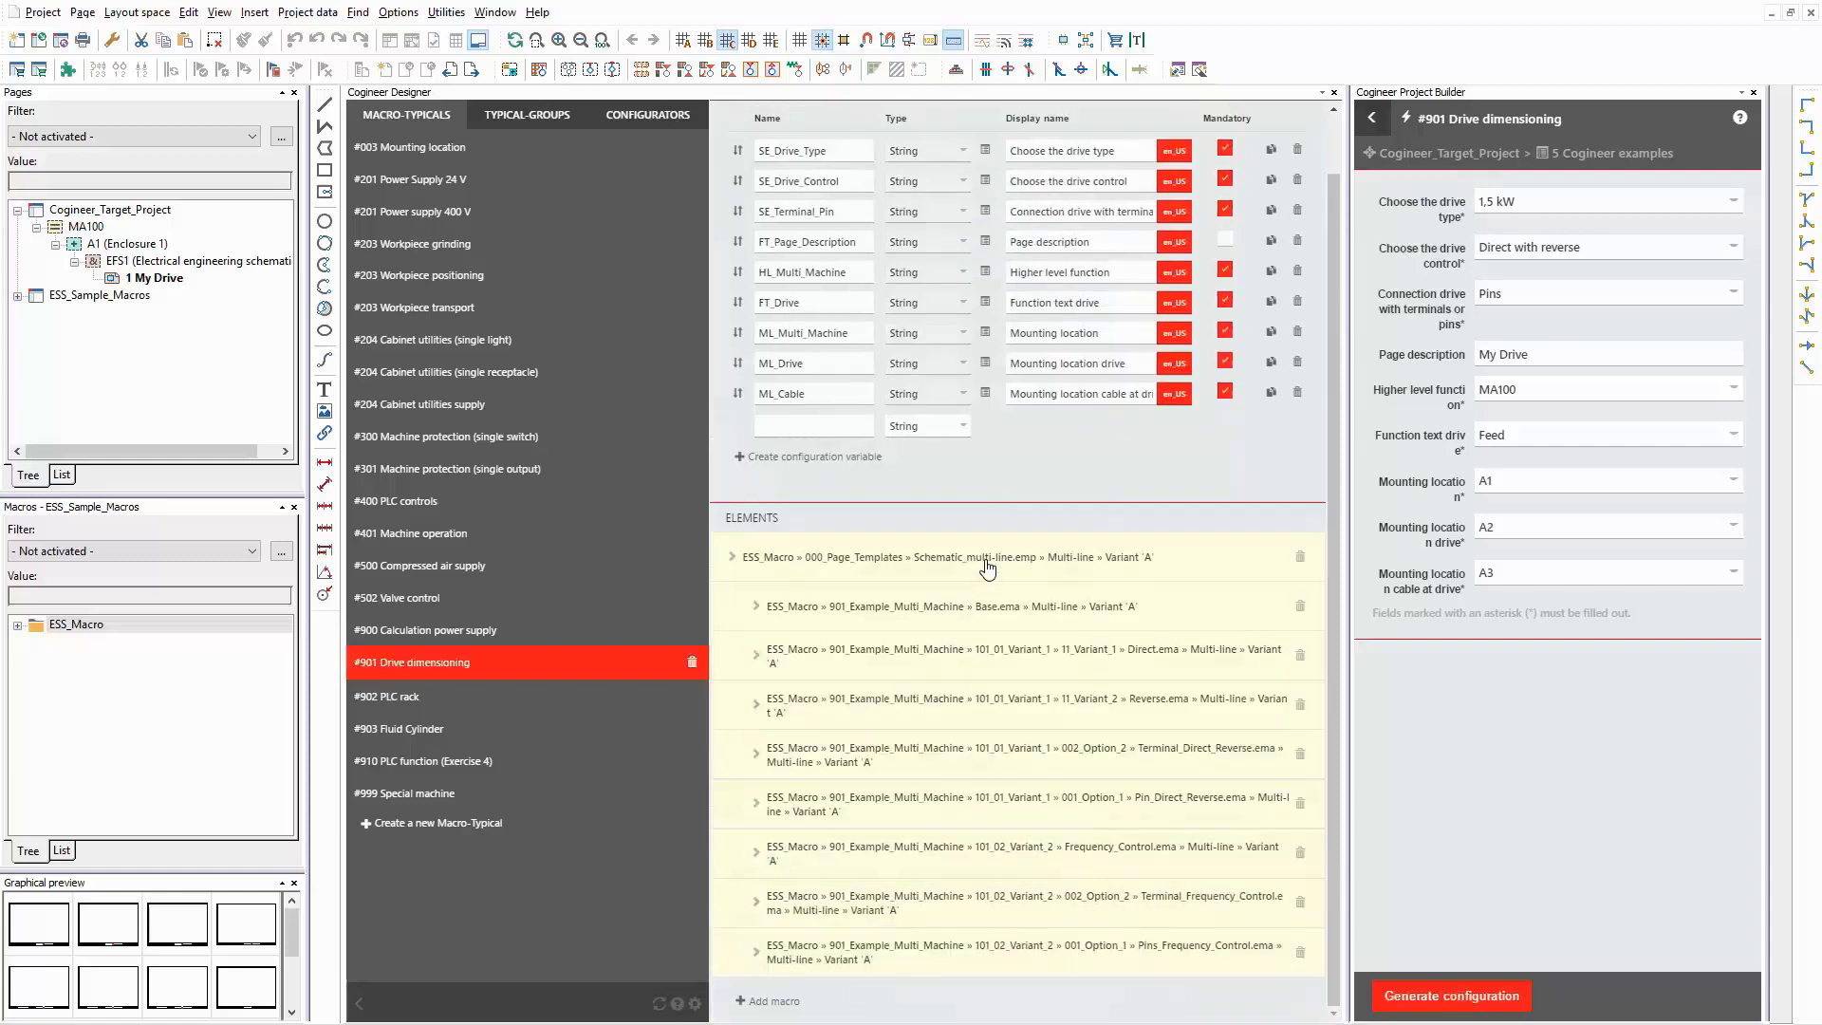
Read the Reverse.ema variant's Configure condition, then collapse it.
left_click(1031, 702)
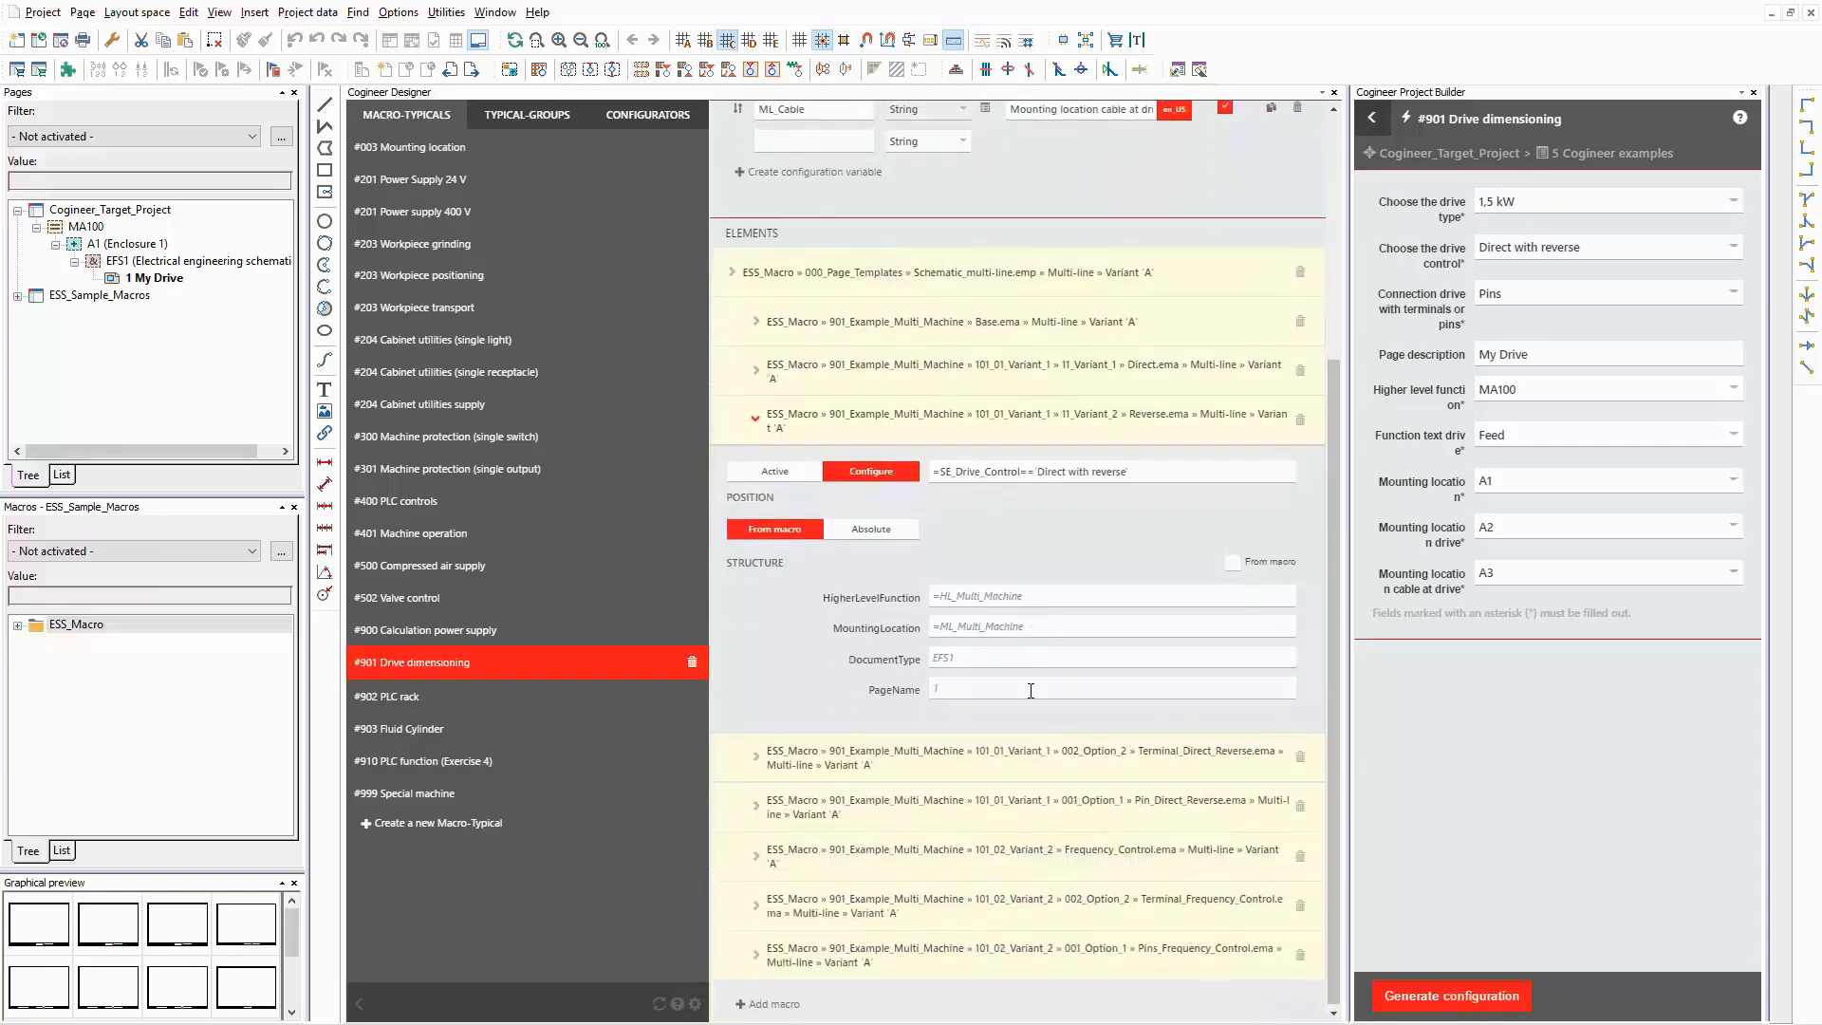
left_click_drag(1146, 476, 920, 487)
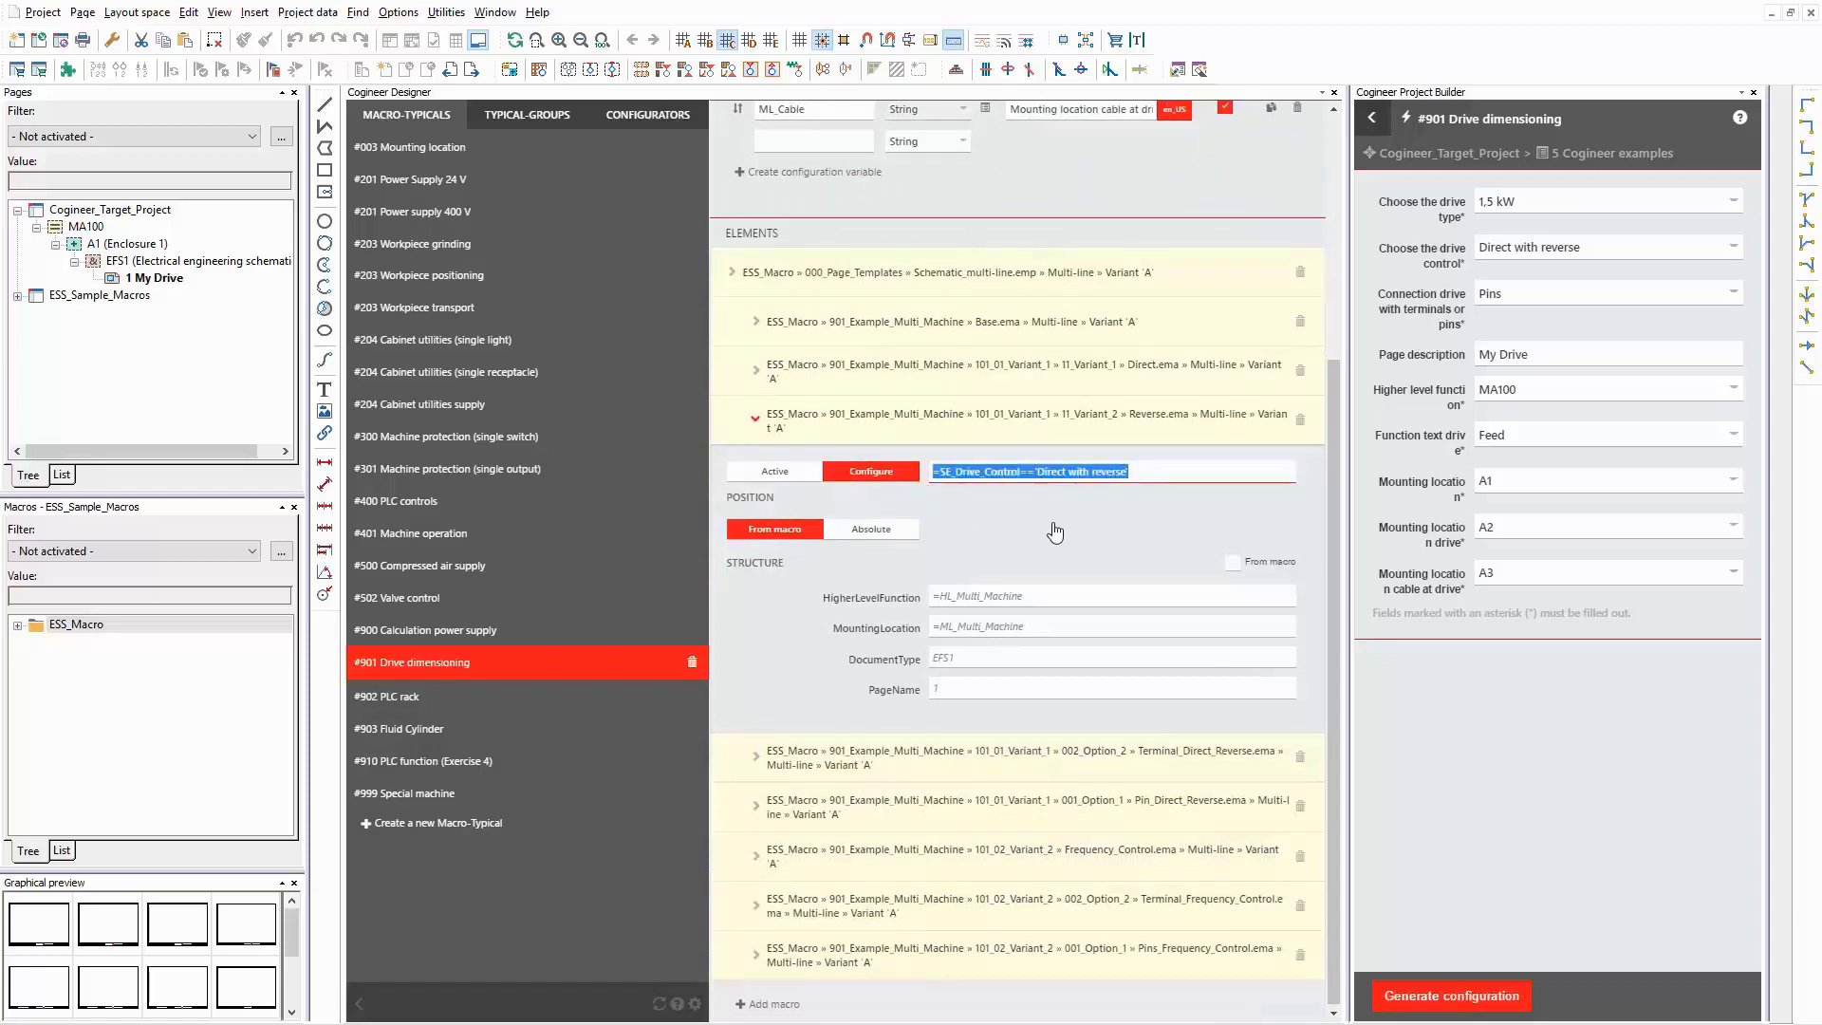
left_click(1018, 424)
left_click(1019, 424)
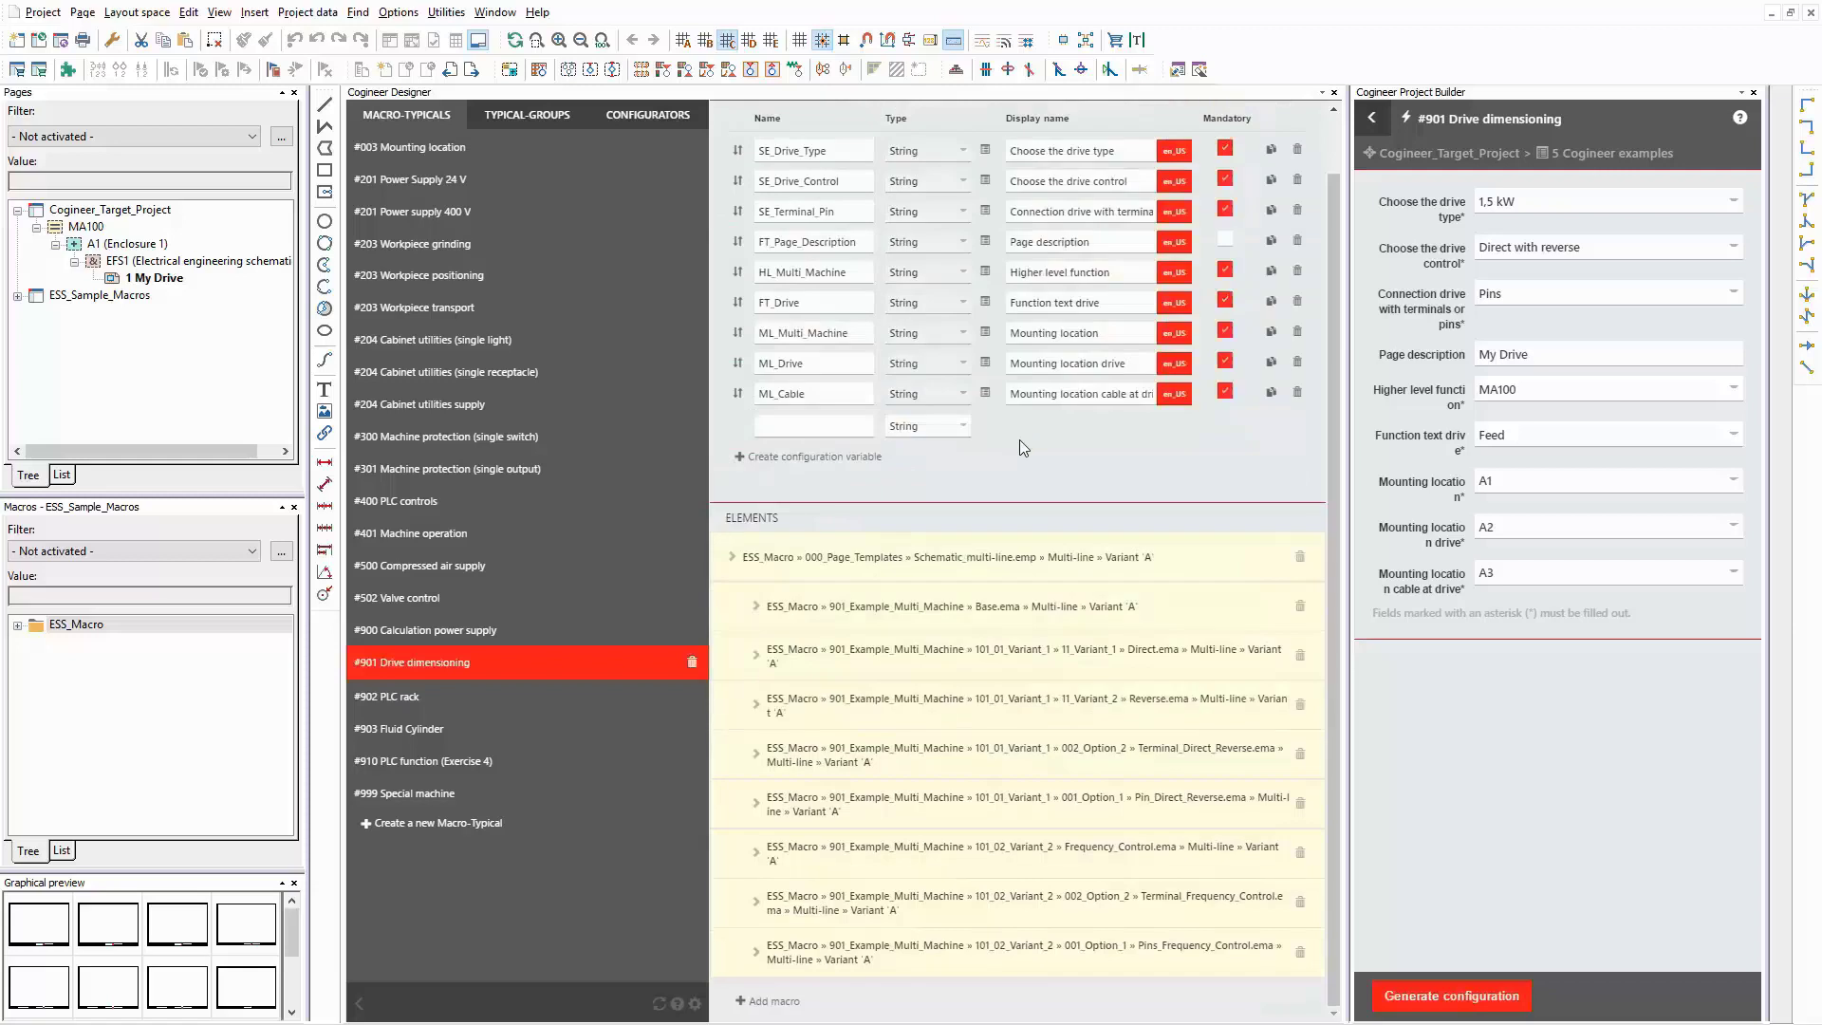
Review Terminal_Direct_Reverse.ema's condition on Direct with reverse and Terminals, then collapse it.
left_click(1088, 755)
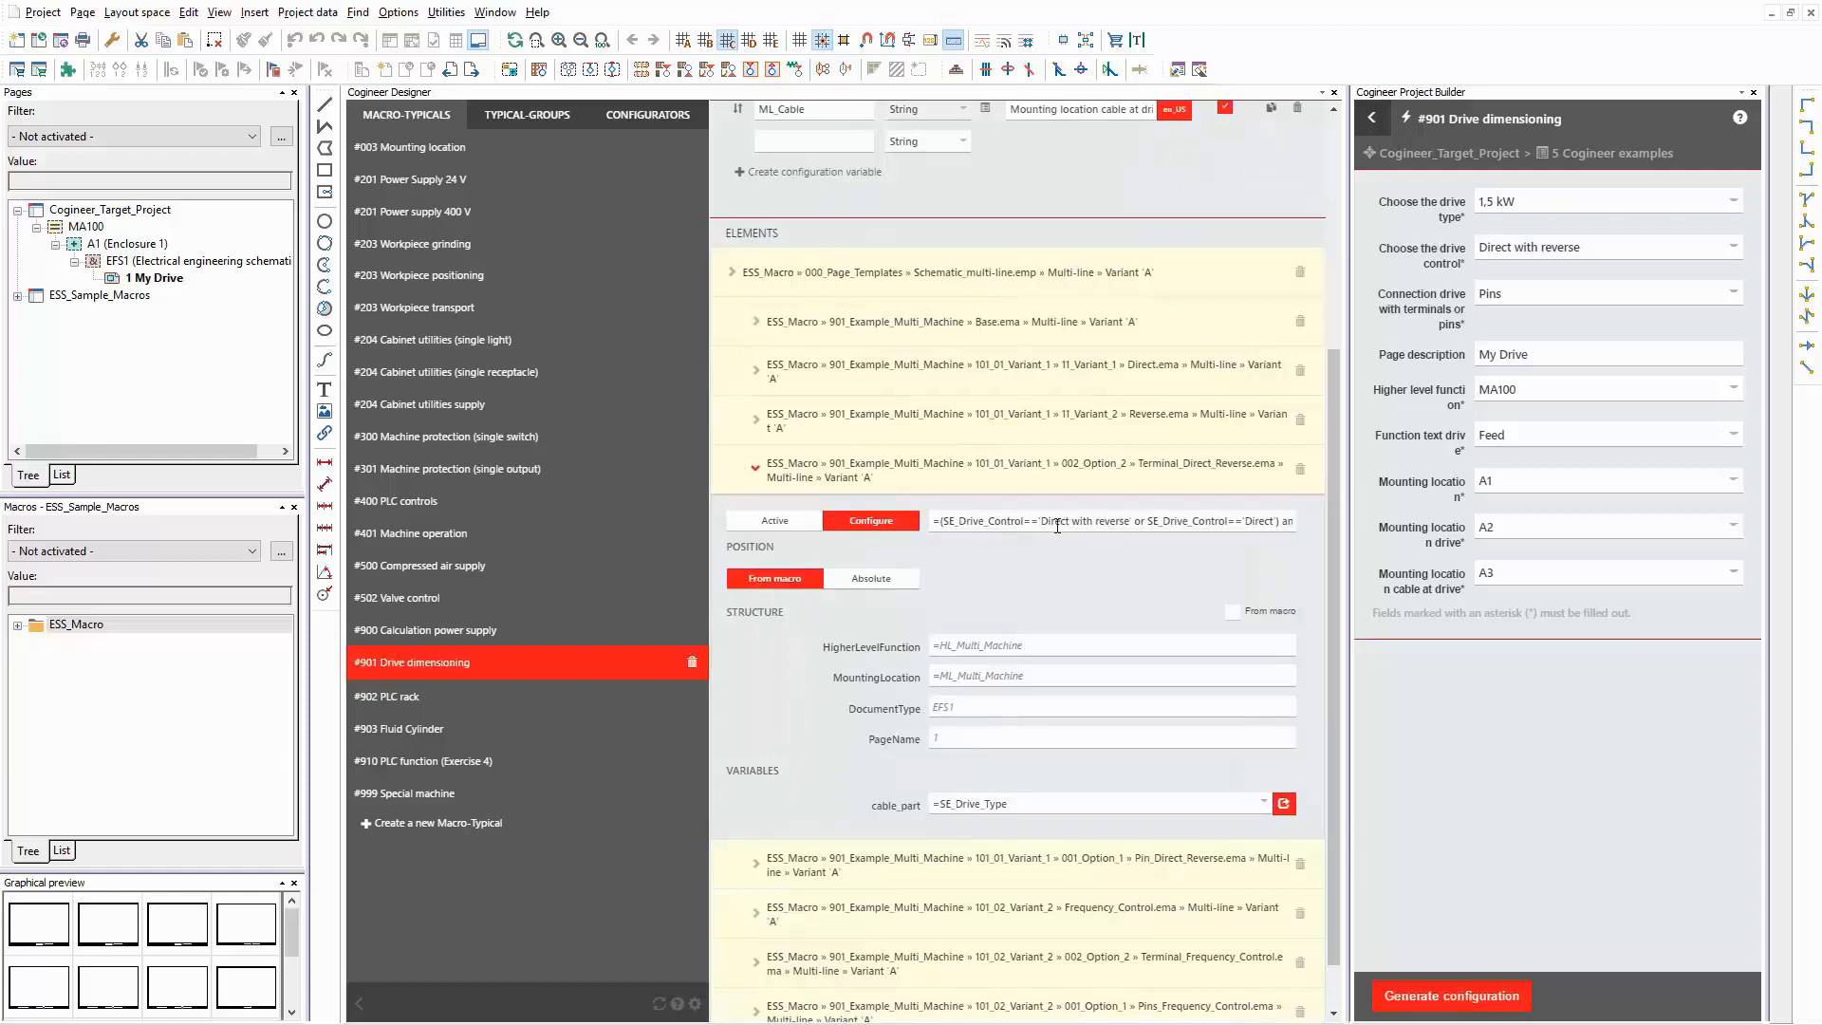
double_click(1087, 520)
double_click(1262, 522)
left_click_drag(1261, 522, 1115, 530)
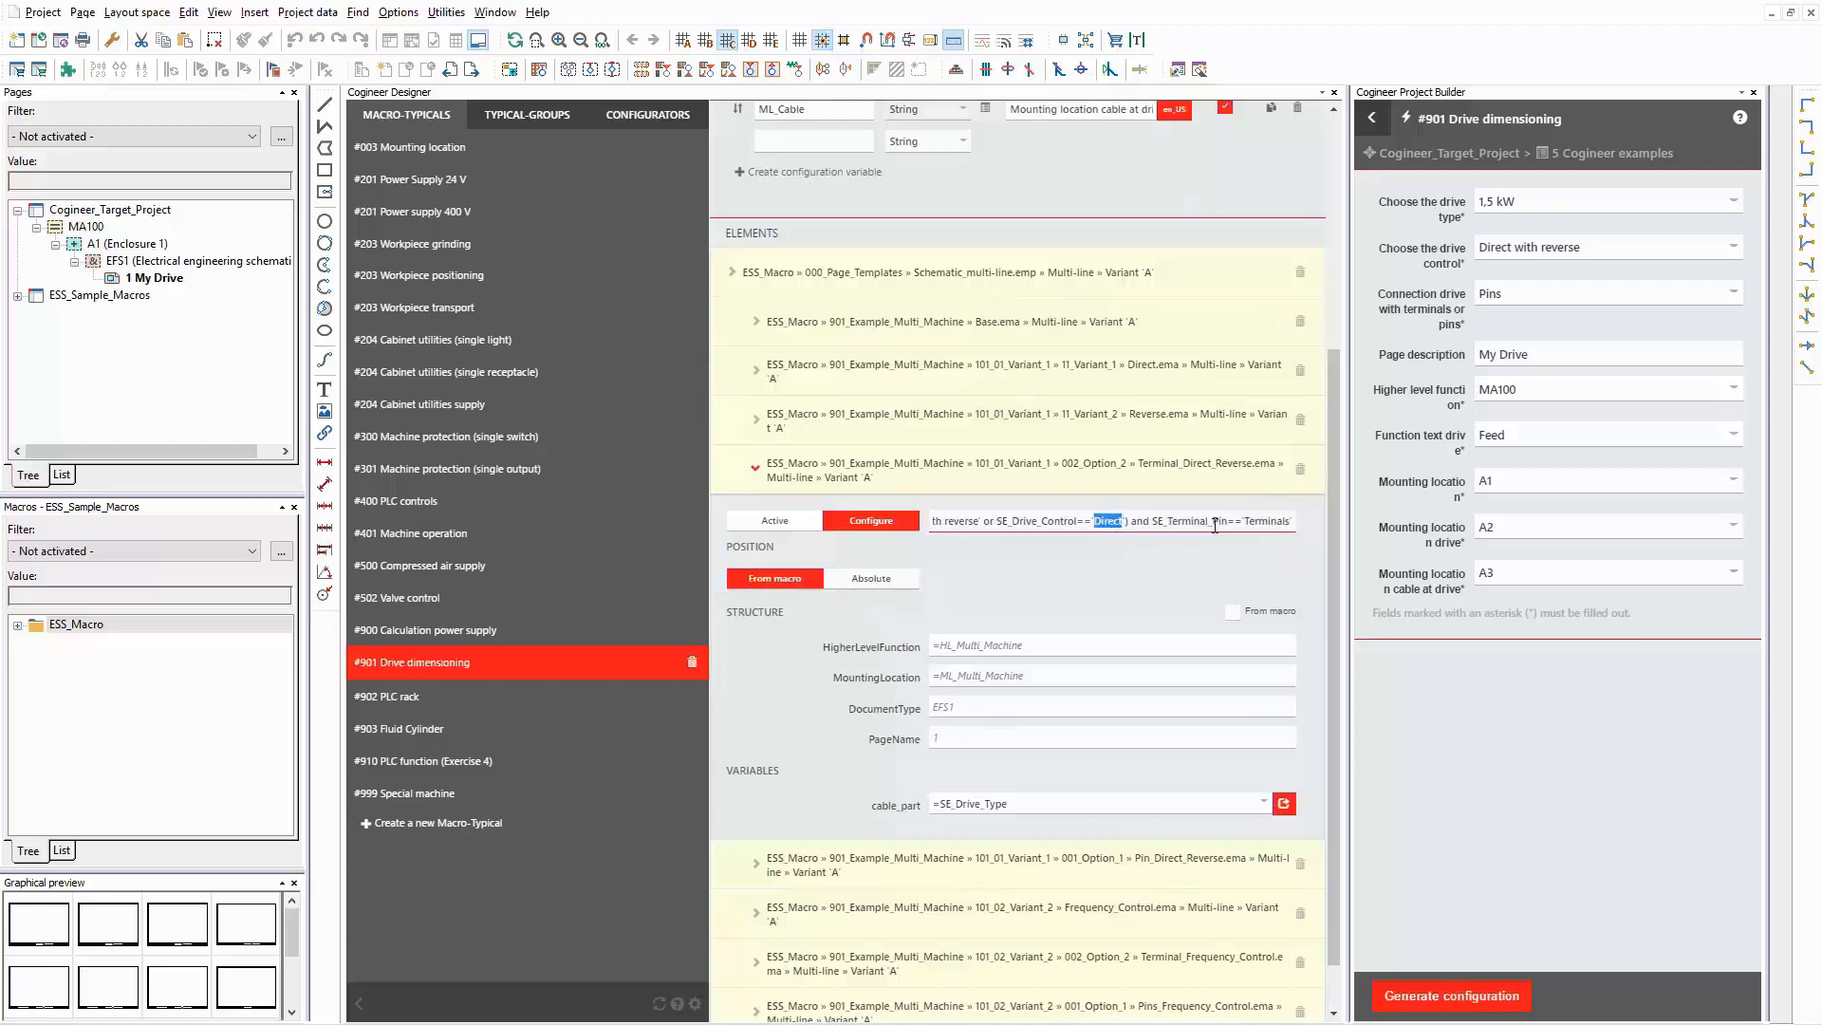
double_click(1255, 522)
left_click(925, 469)
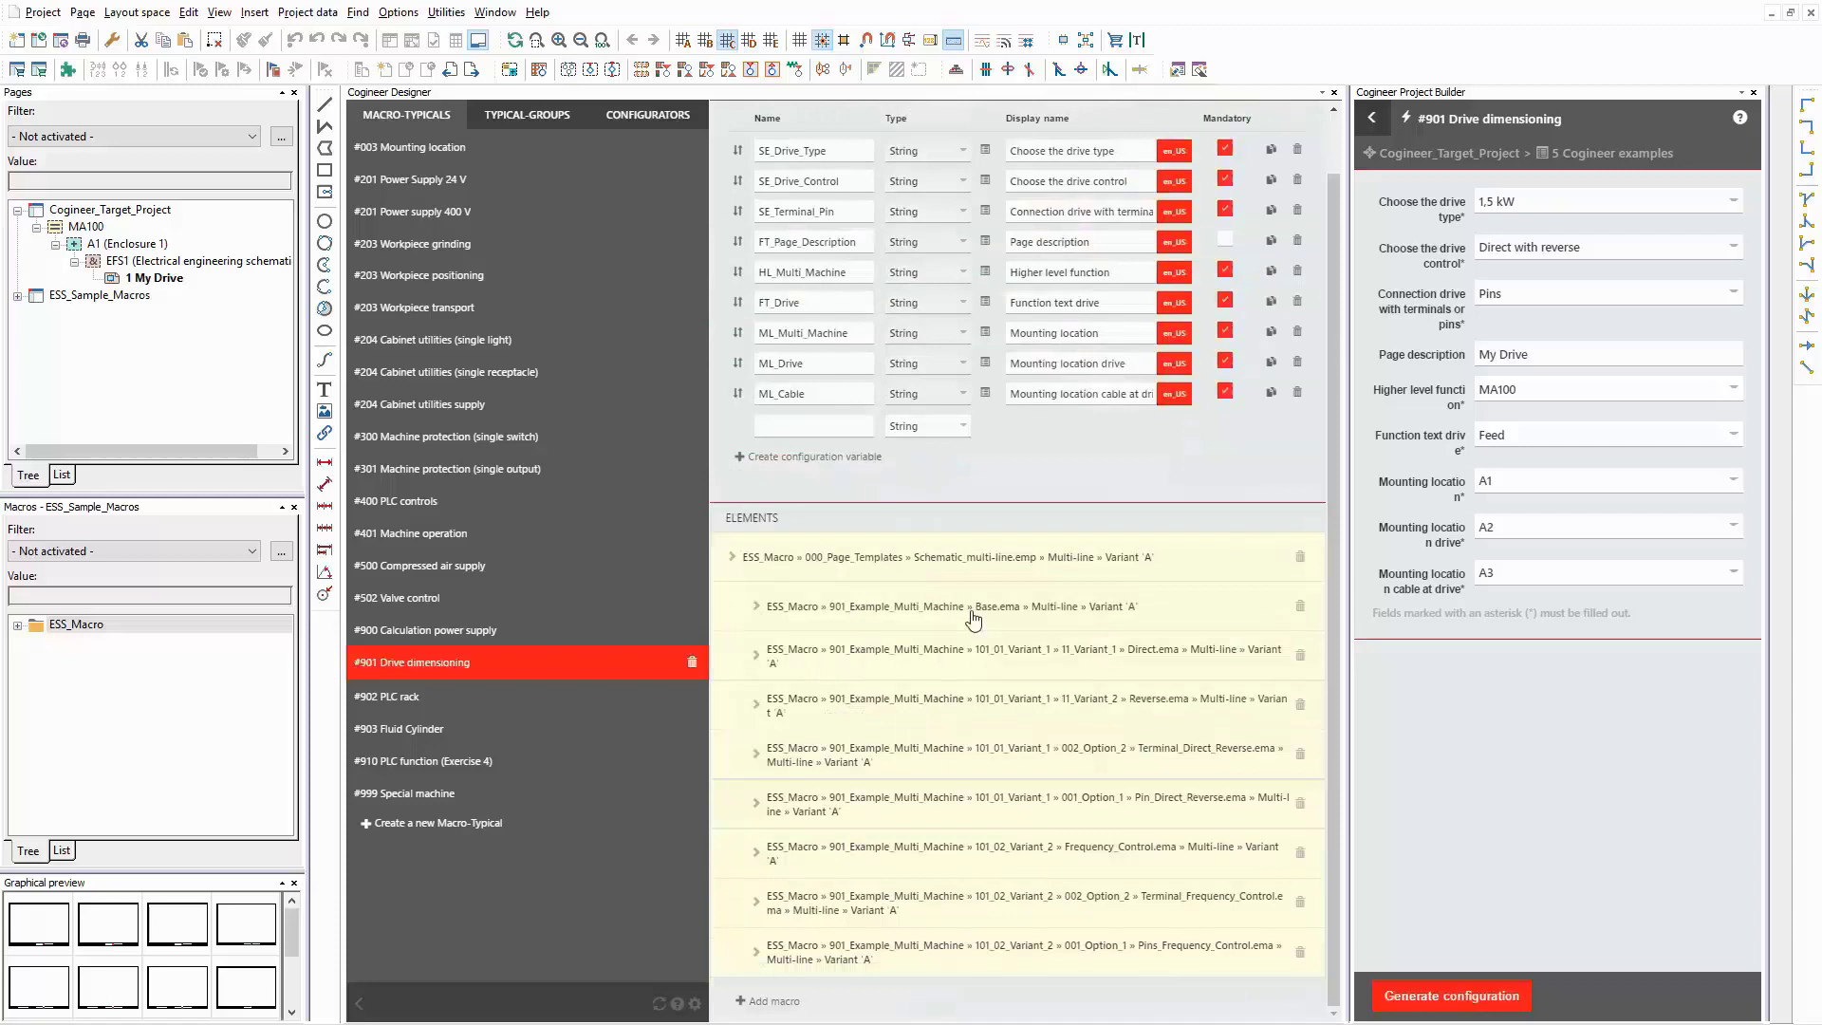
Append "and SE_Terminal_Pin=='Pins'" to the Pin_Direct_Reverse.ema Configure condition.
left_click(1042, 806)
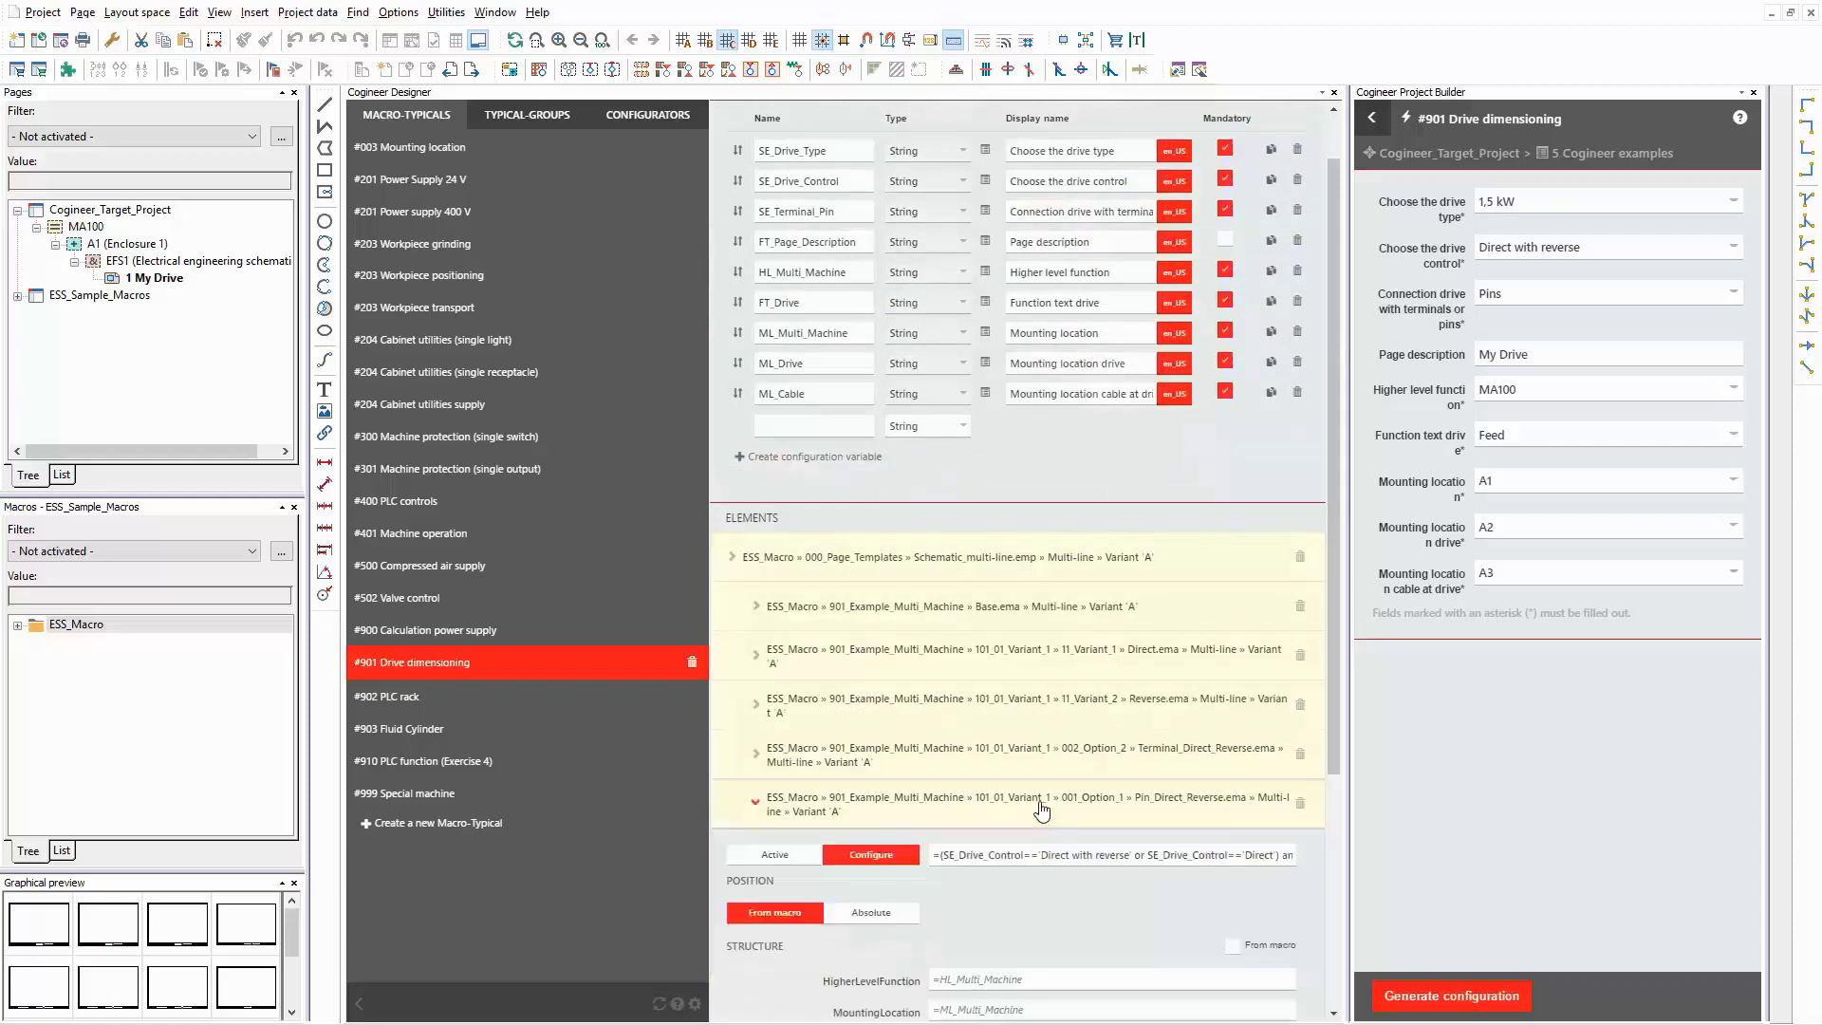
scroll(1042, 806, "down", 3)
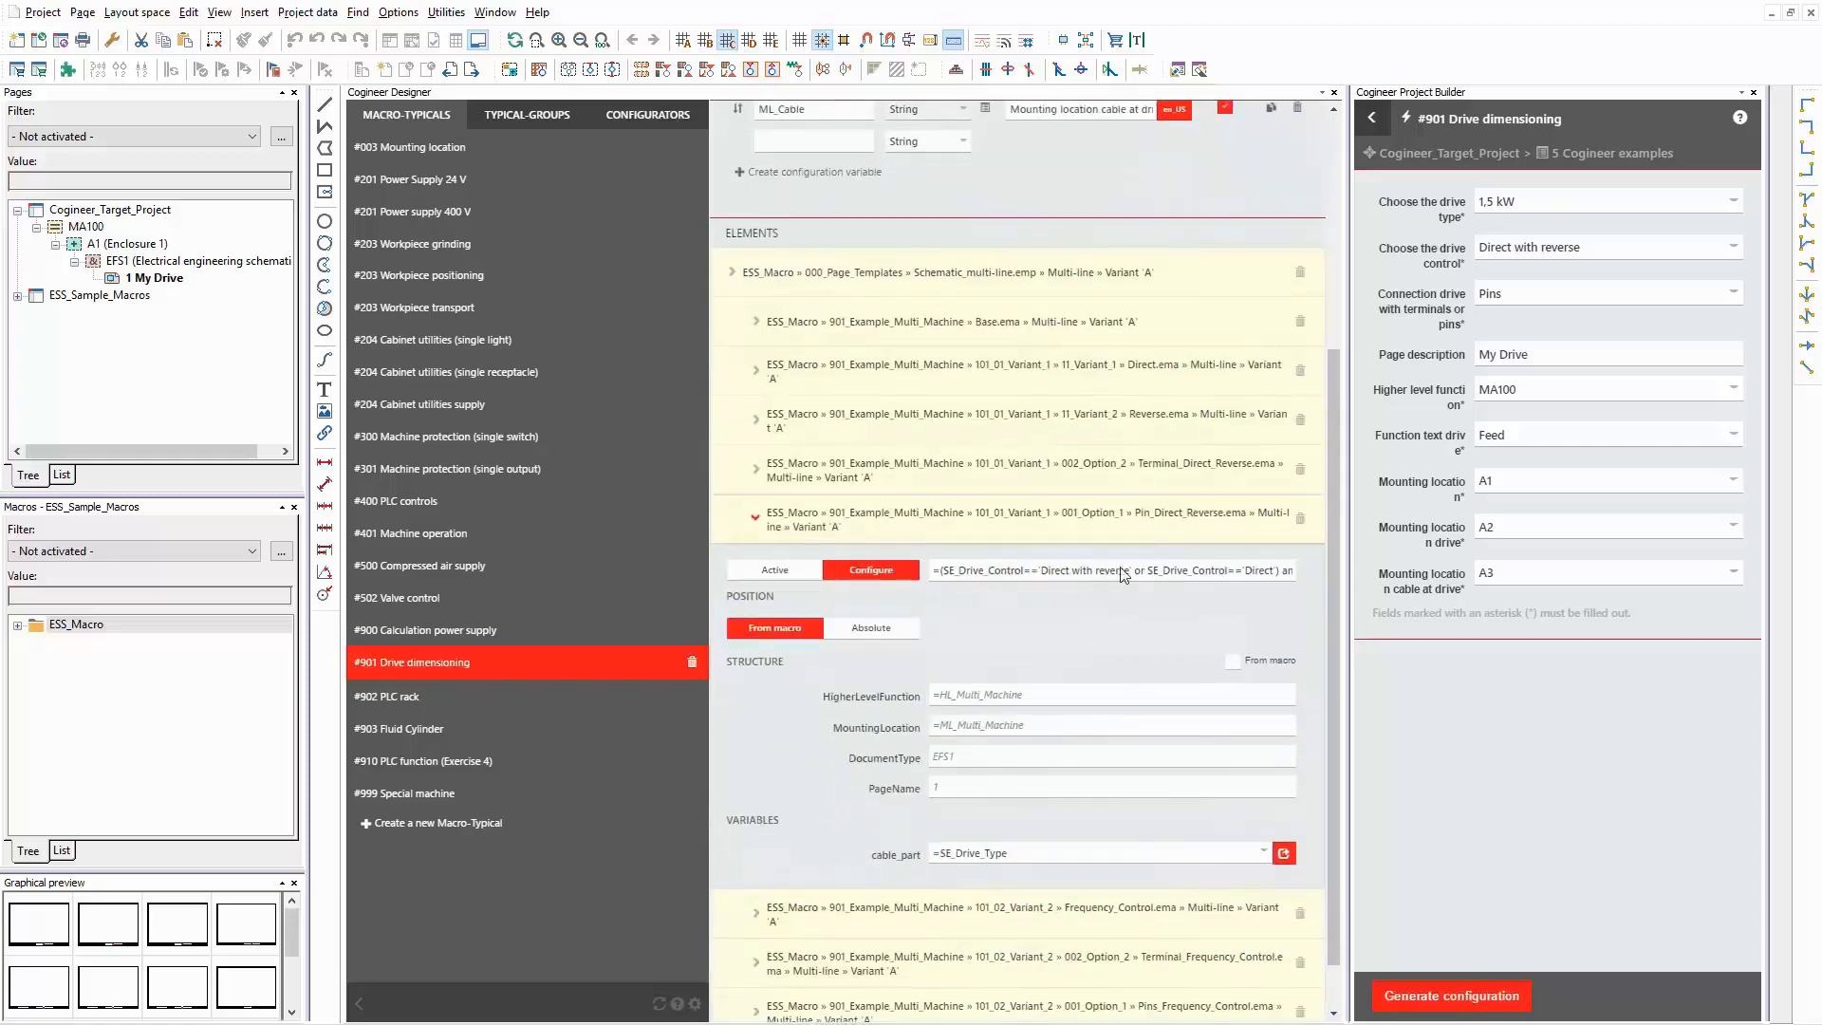
left_click_drag(1121, 575, 1050, 576)
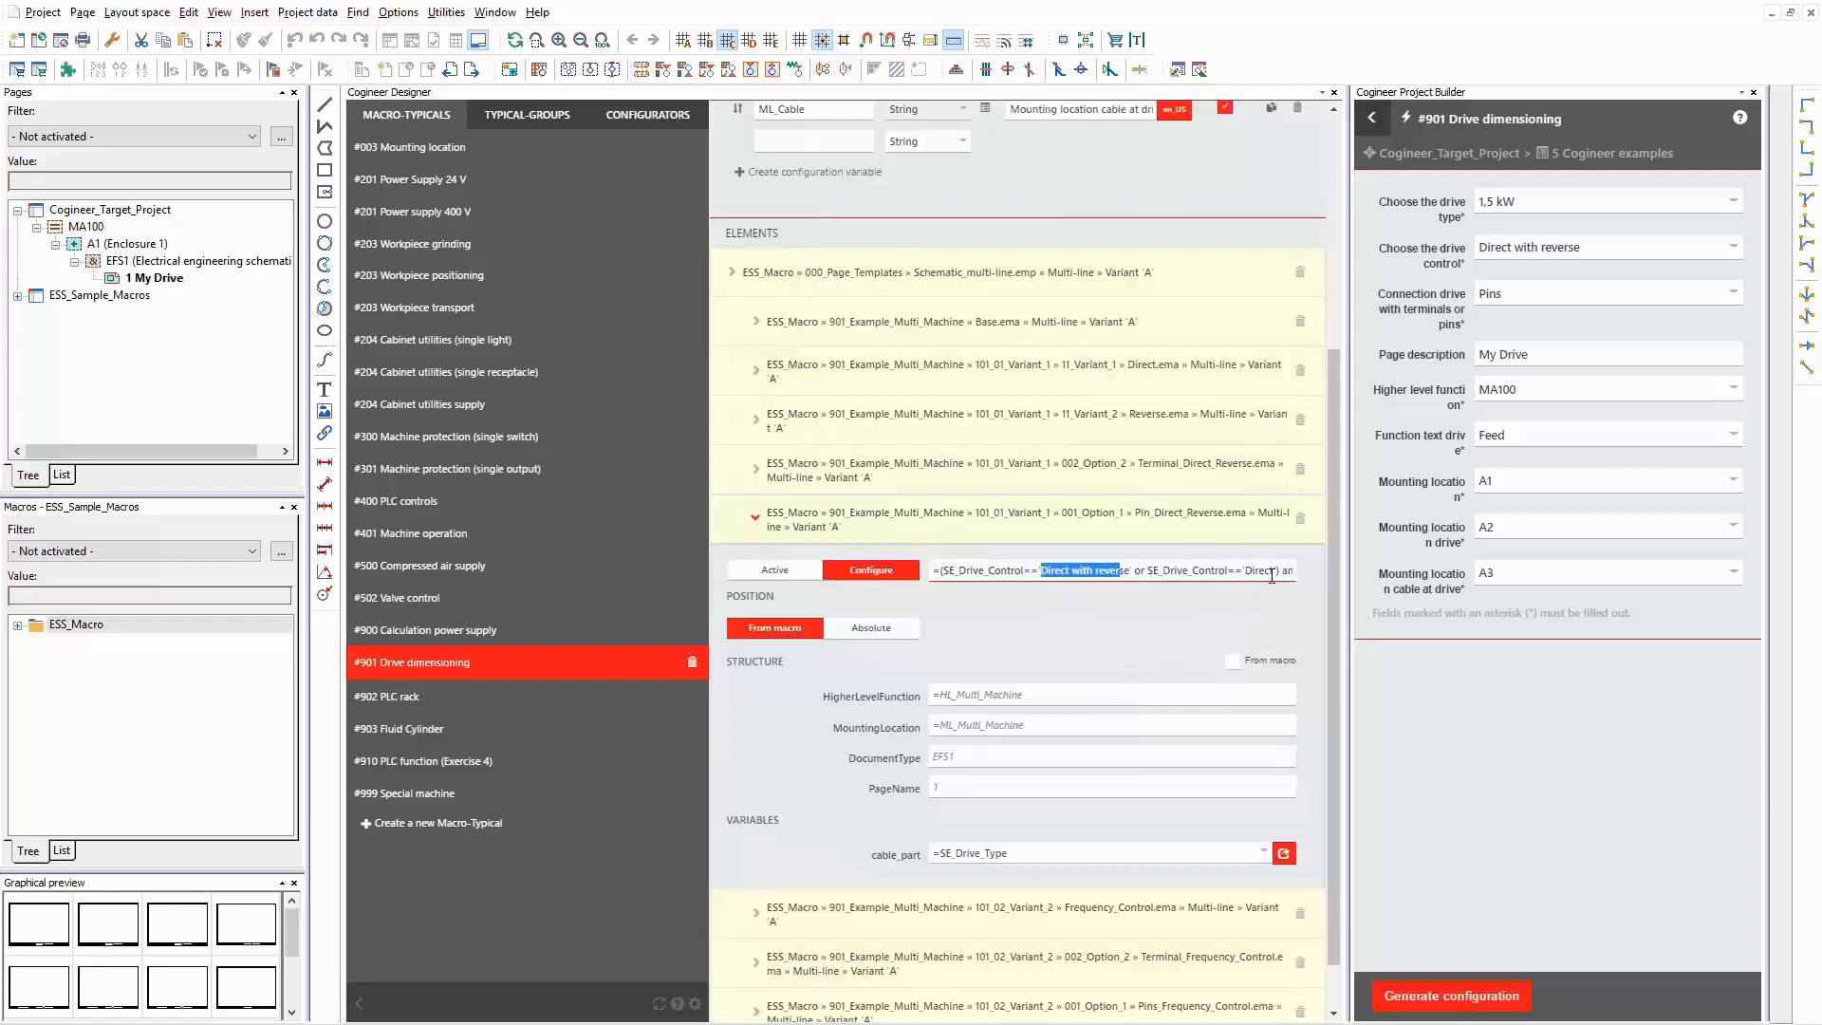
left_click_drag(1272, 575, 1252, 575)
key("Right")
type("and SE_Terminal_Pin=='Pins")
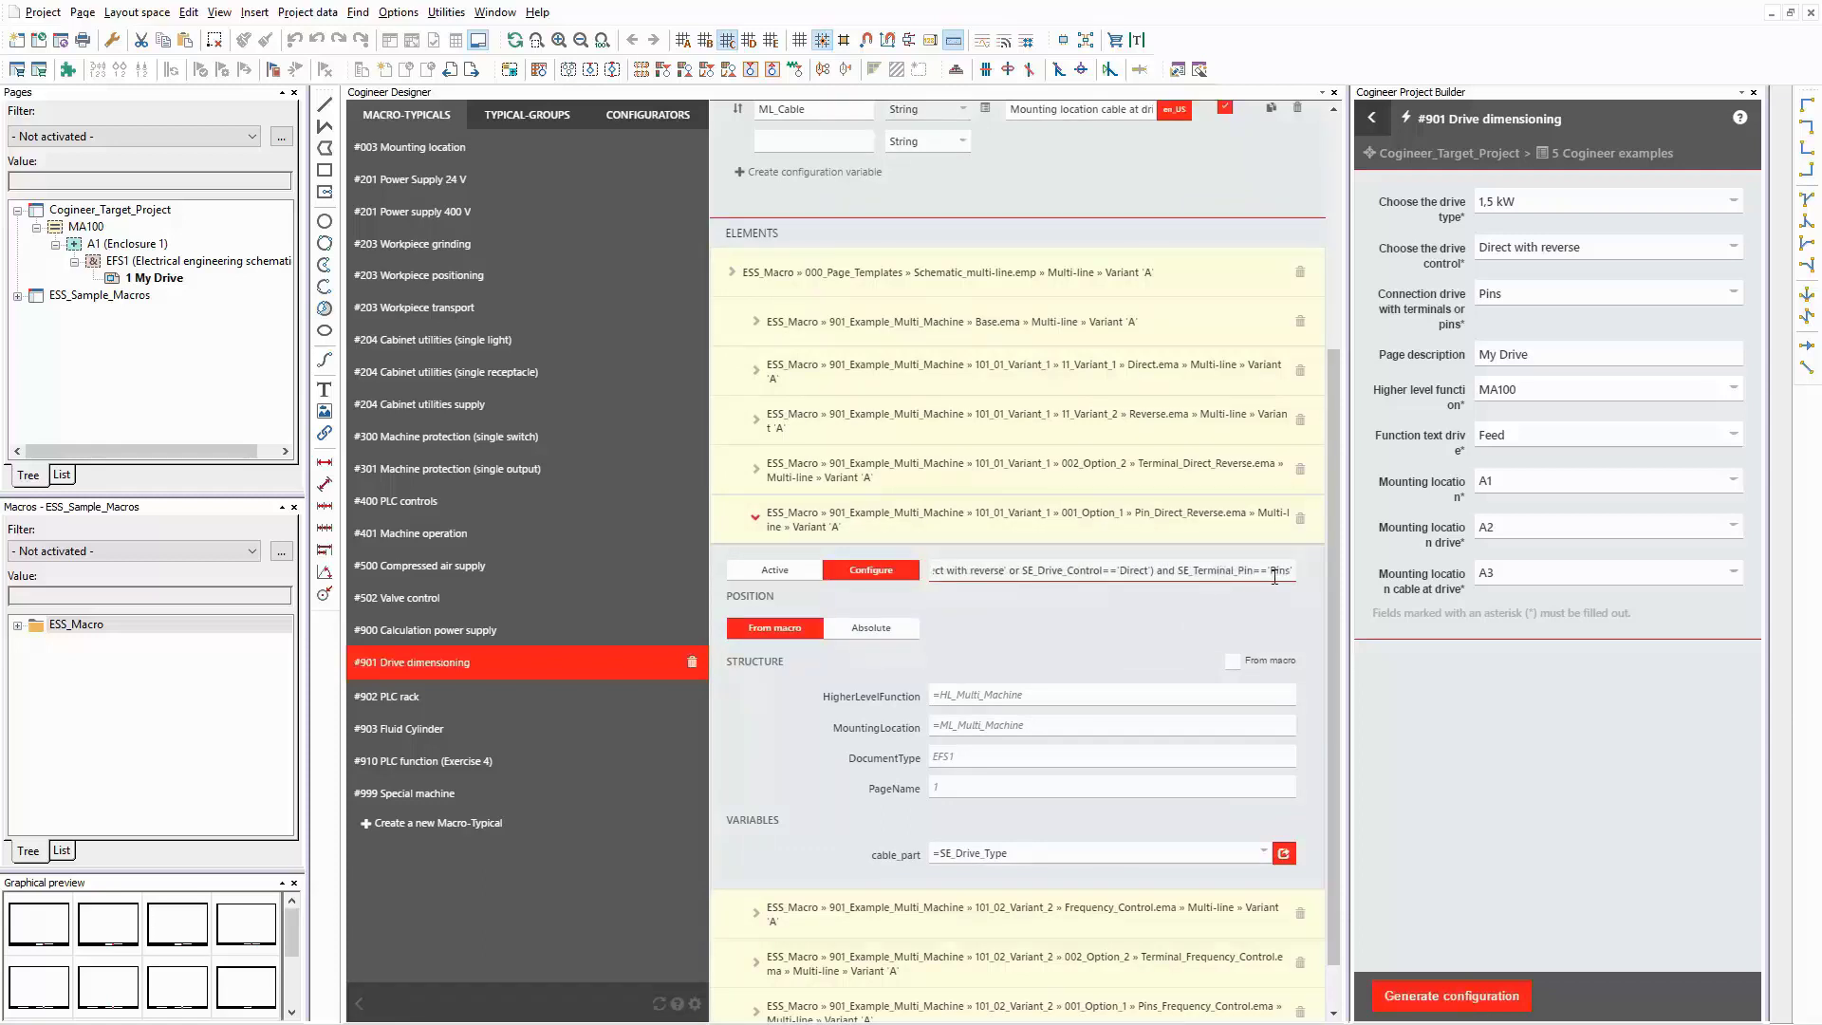
double_click(1279, 572)
Collapse Pin_Direct_Reverse and check Frequency_Control.ema's condition =SE_Drive_Control== Frequency Converter.
left_click(1004, 524)
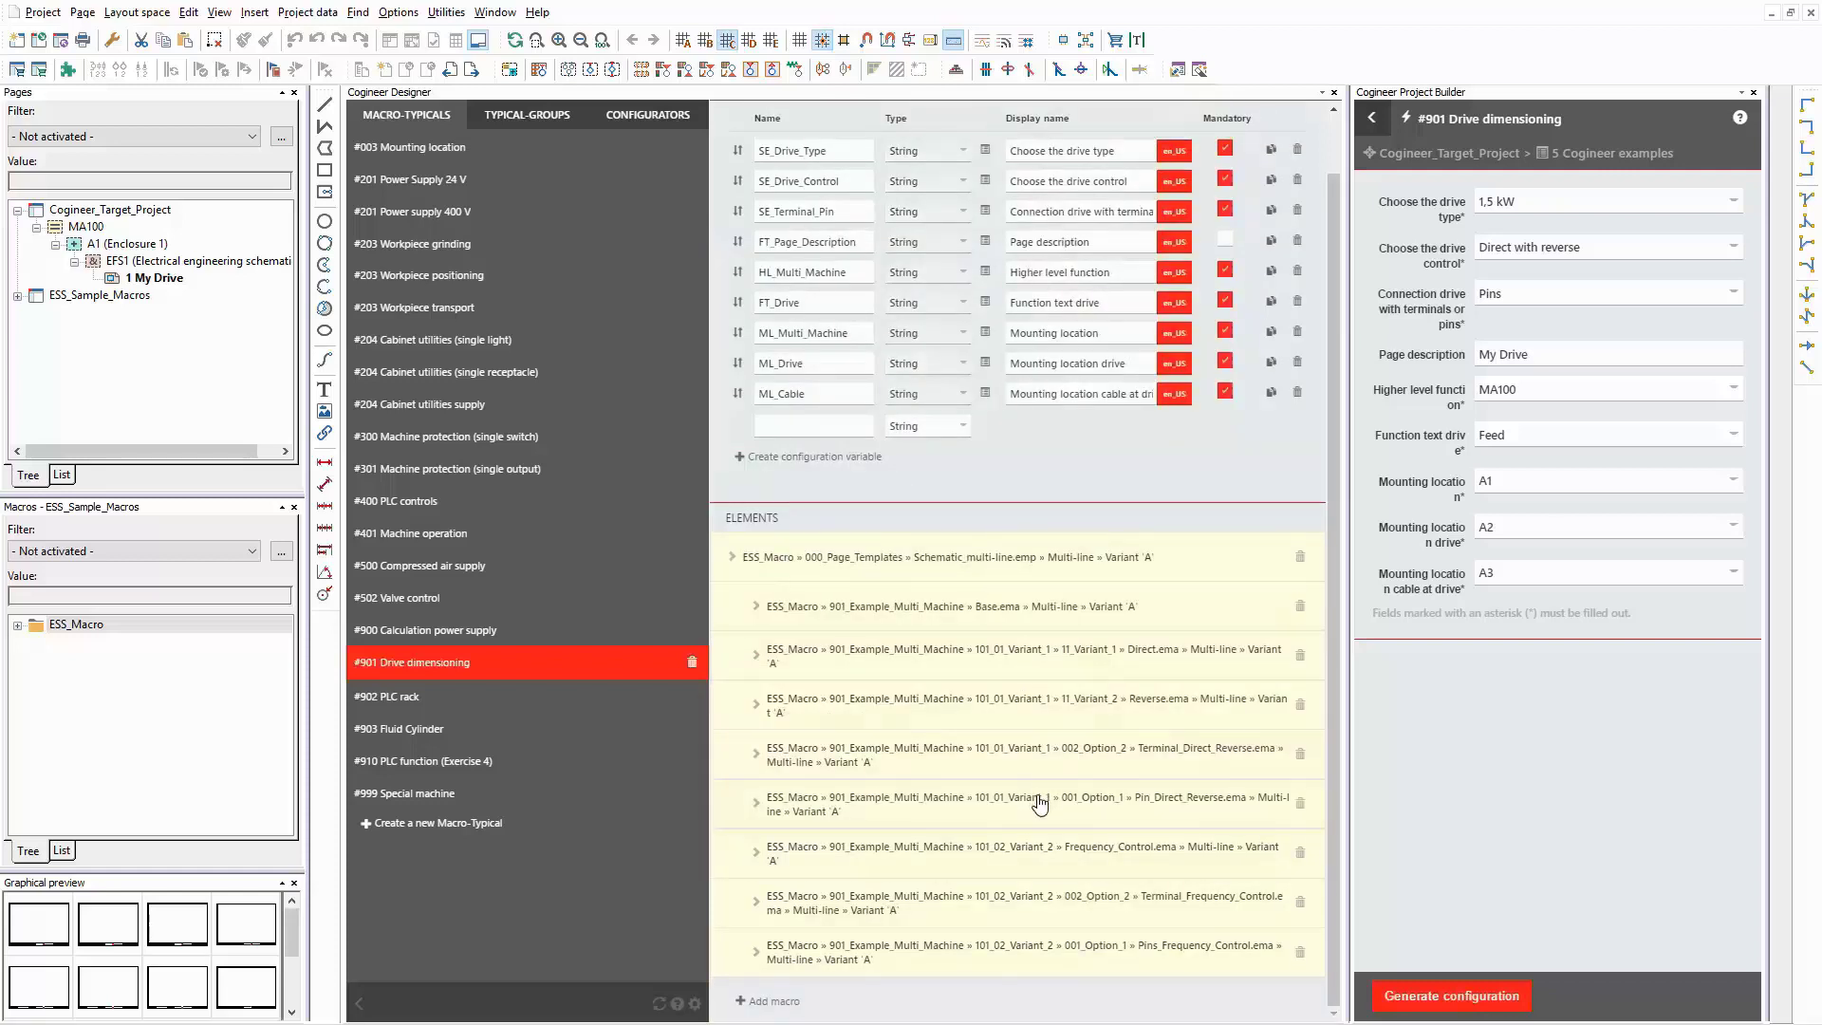
left_click(1045, 853)
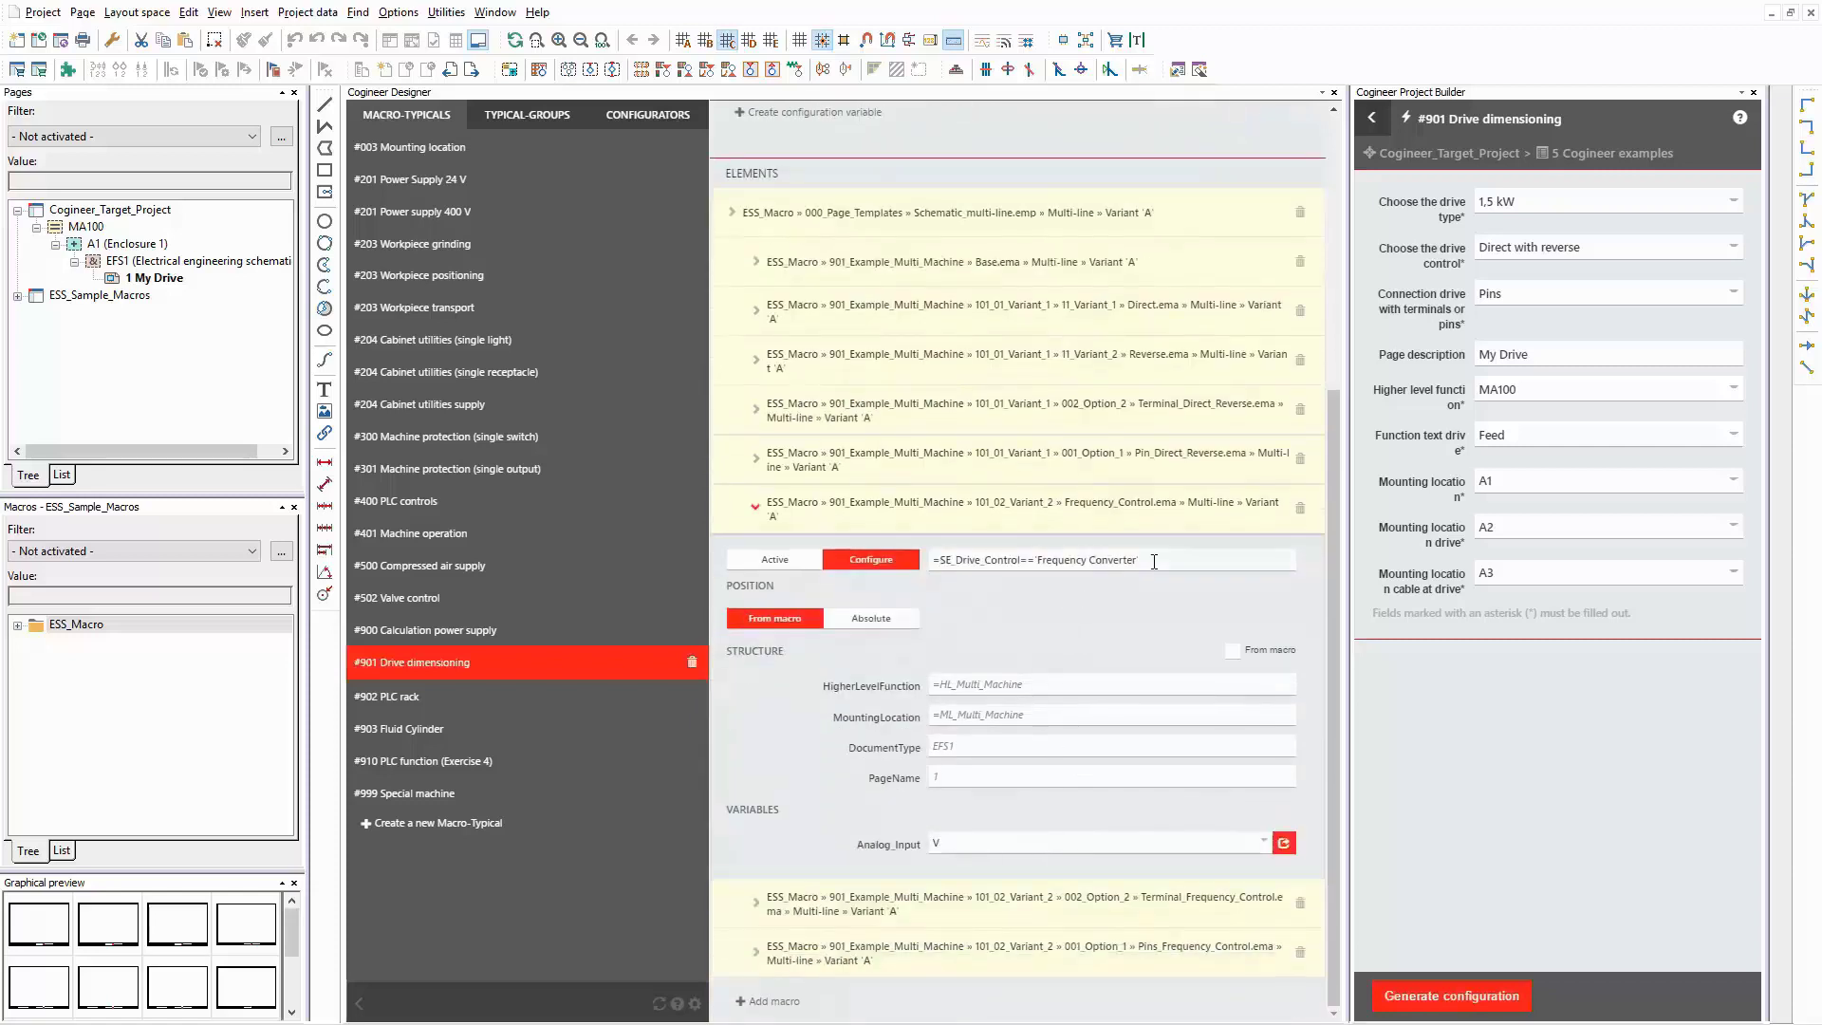
left_click_drag(1155, 559, 912, 567)
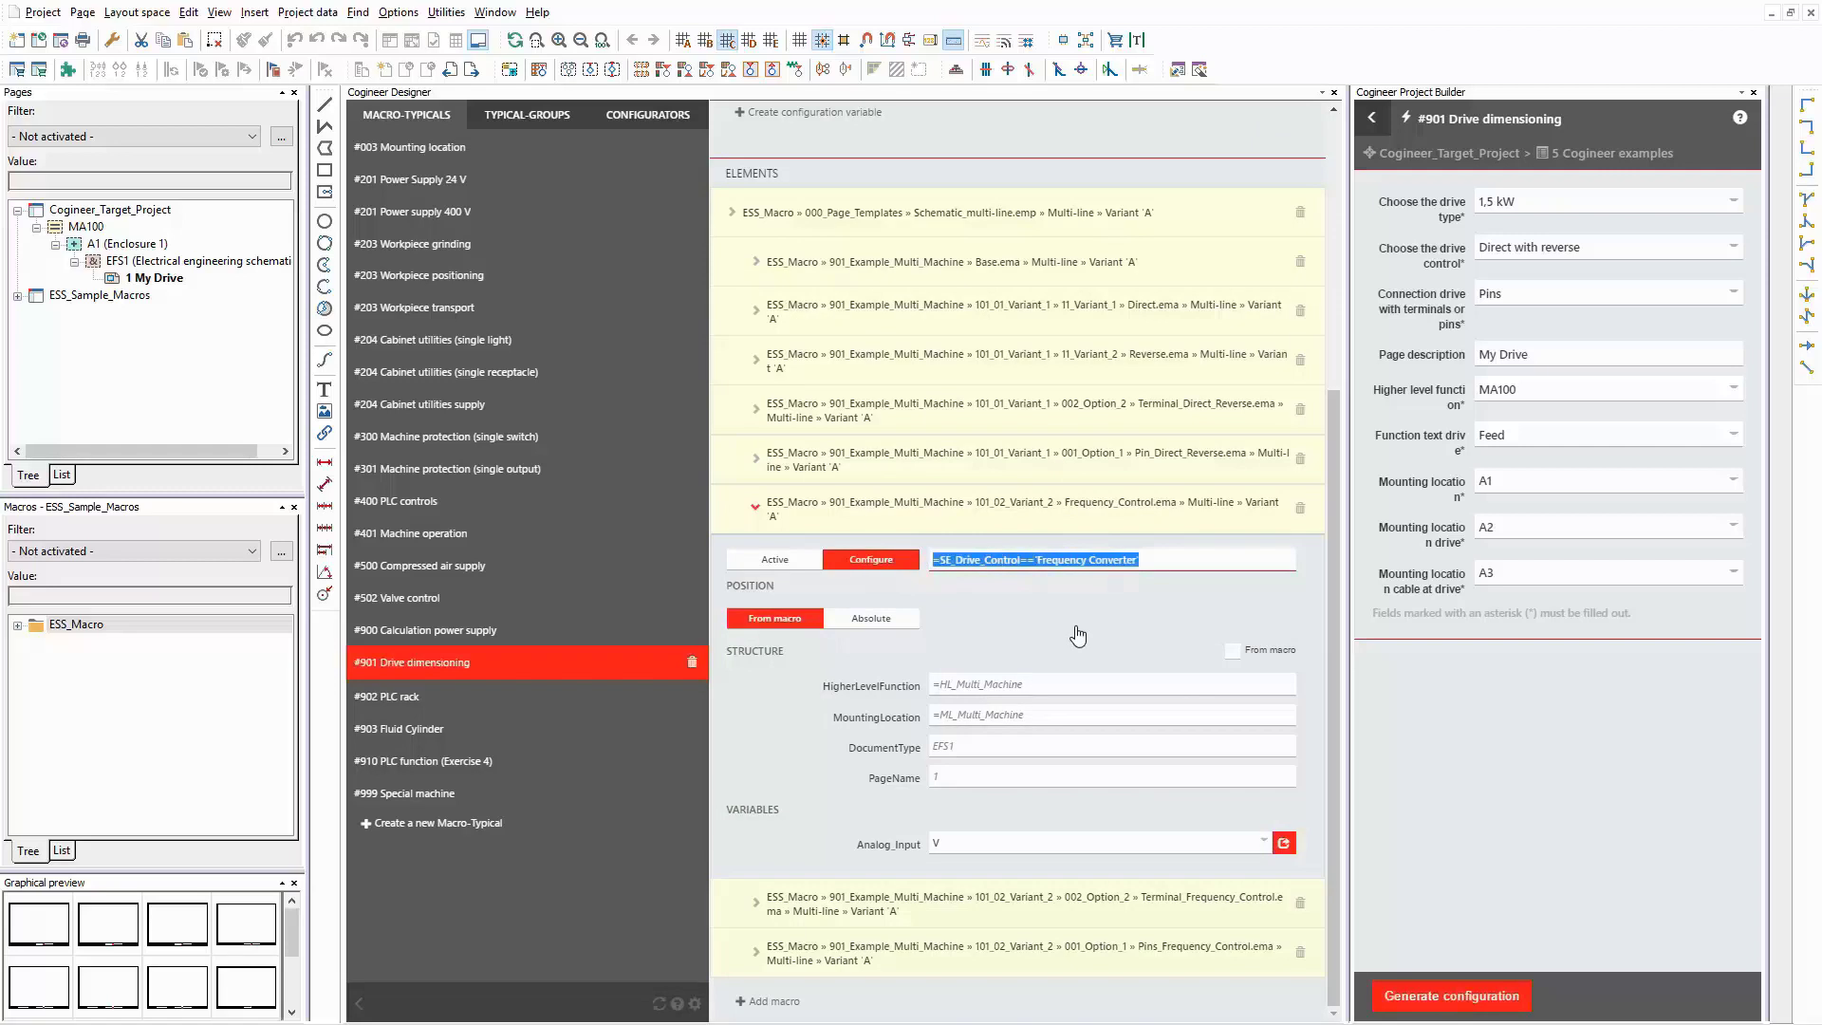
left_click(1061, 505)
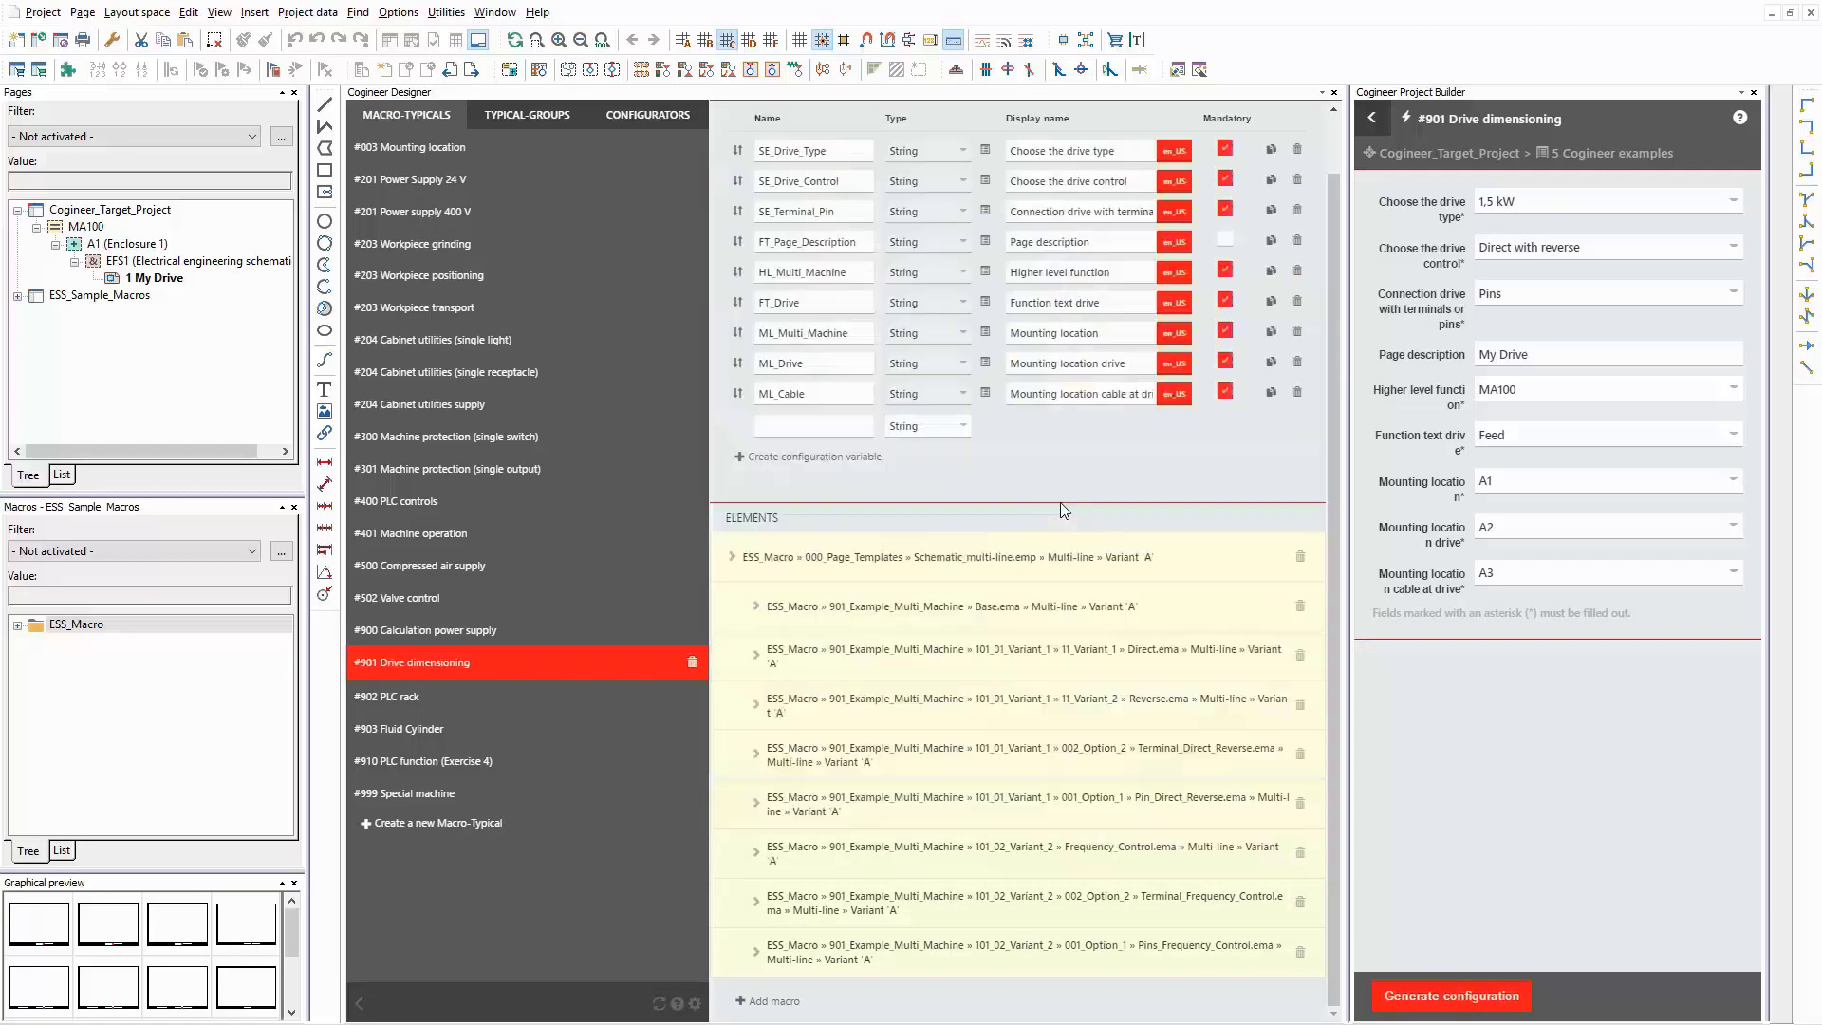
left_click(1115, 909)
scroll(1115, 909, "down", 3)
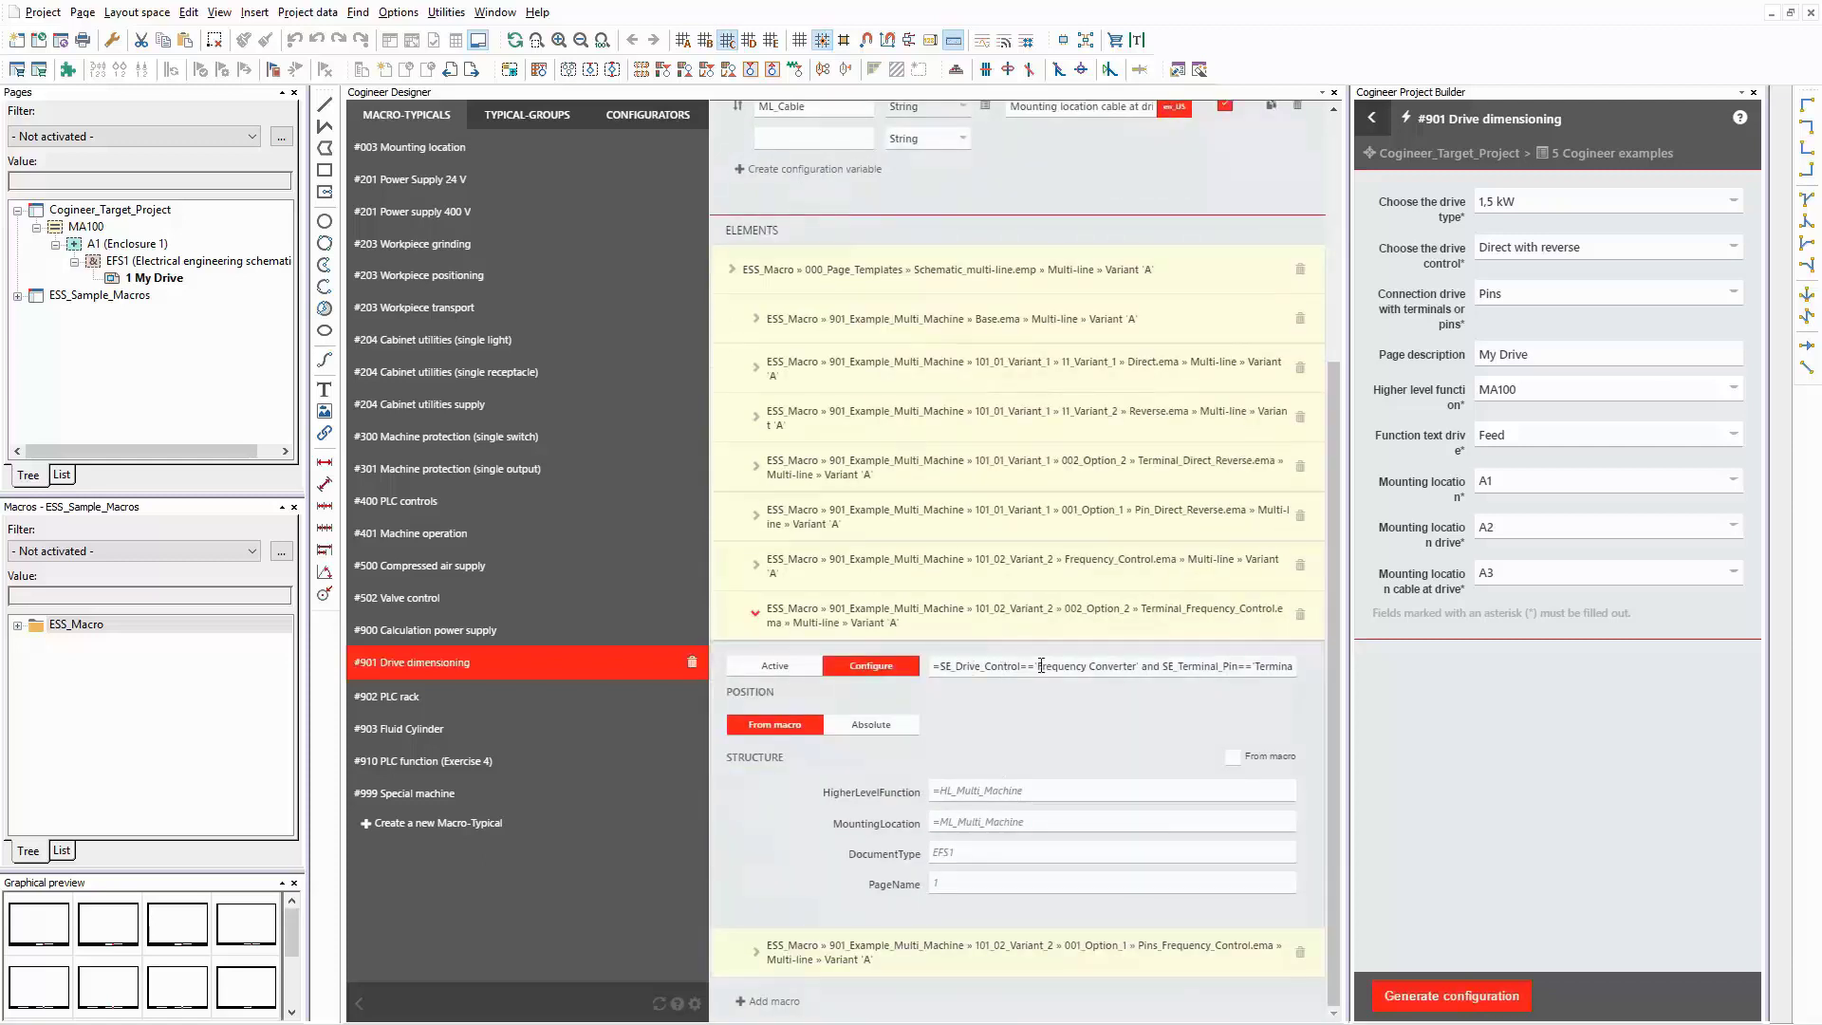
left_click_drag(1038, 665, 1139, 665)
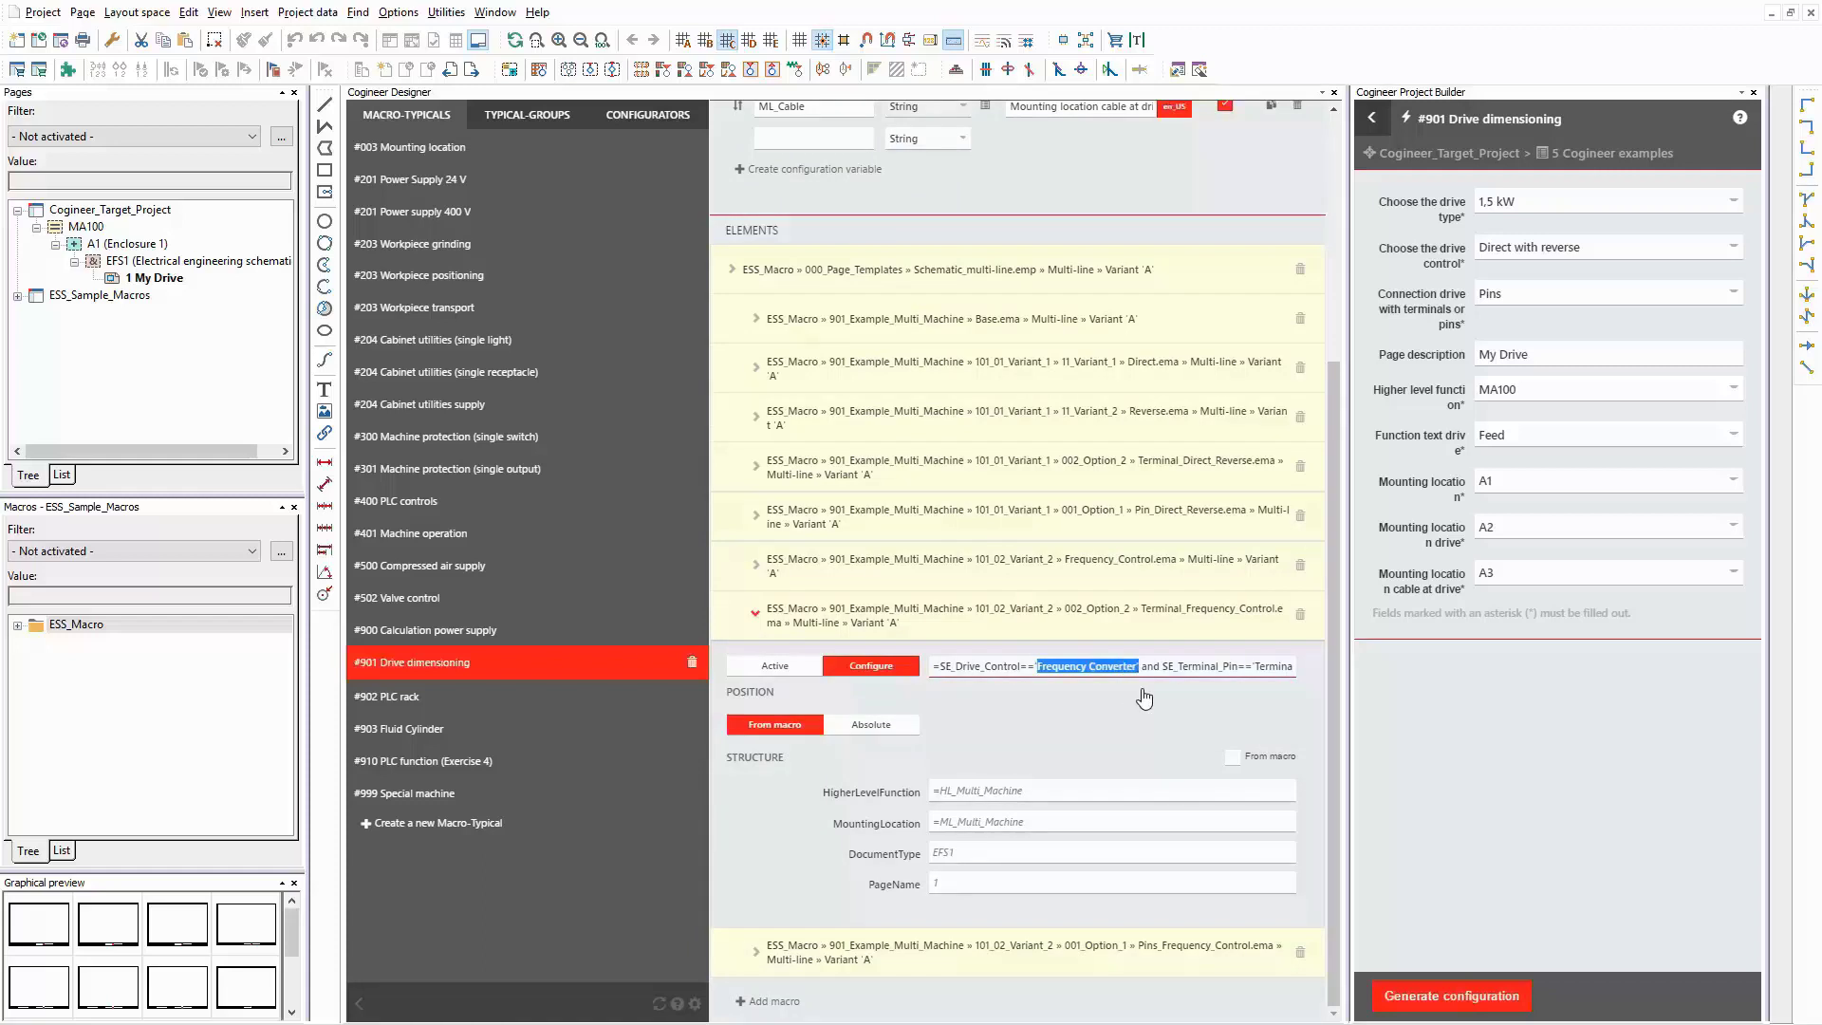
double_click(1273, 665)
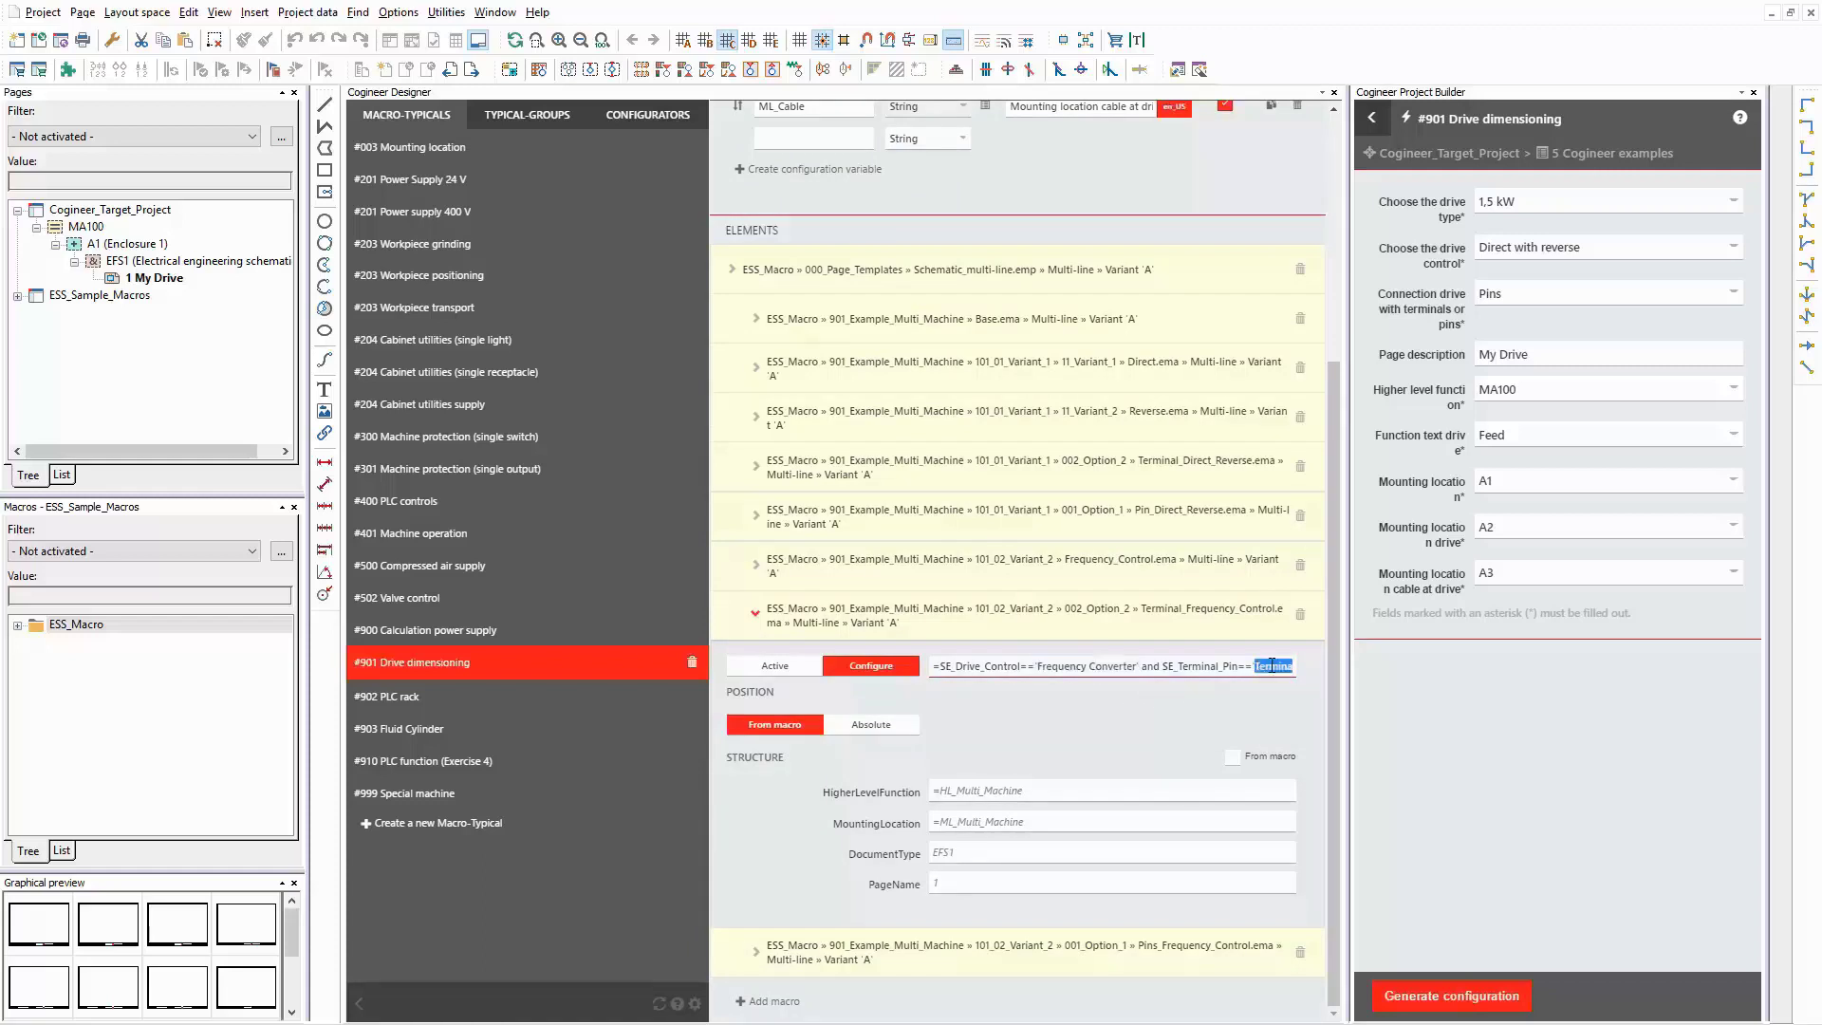
left_click(1272, 665)
key("End")
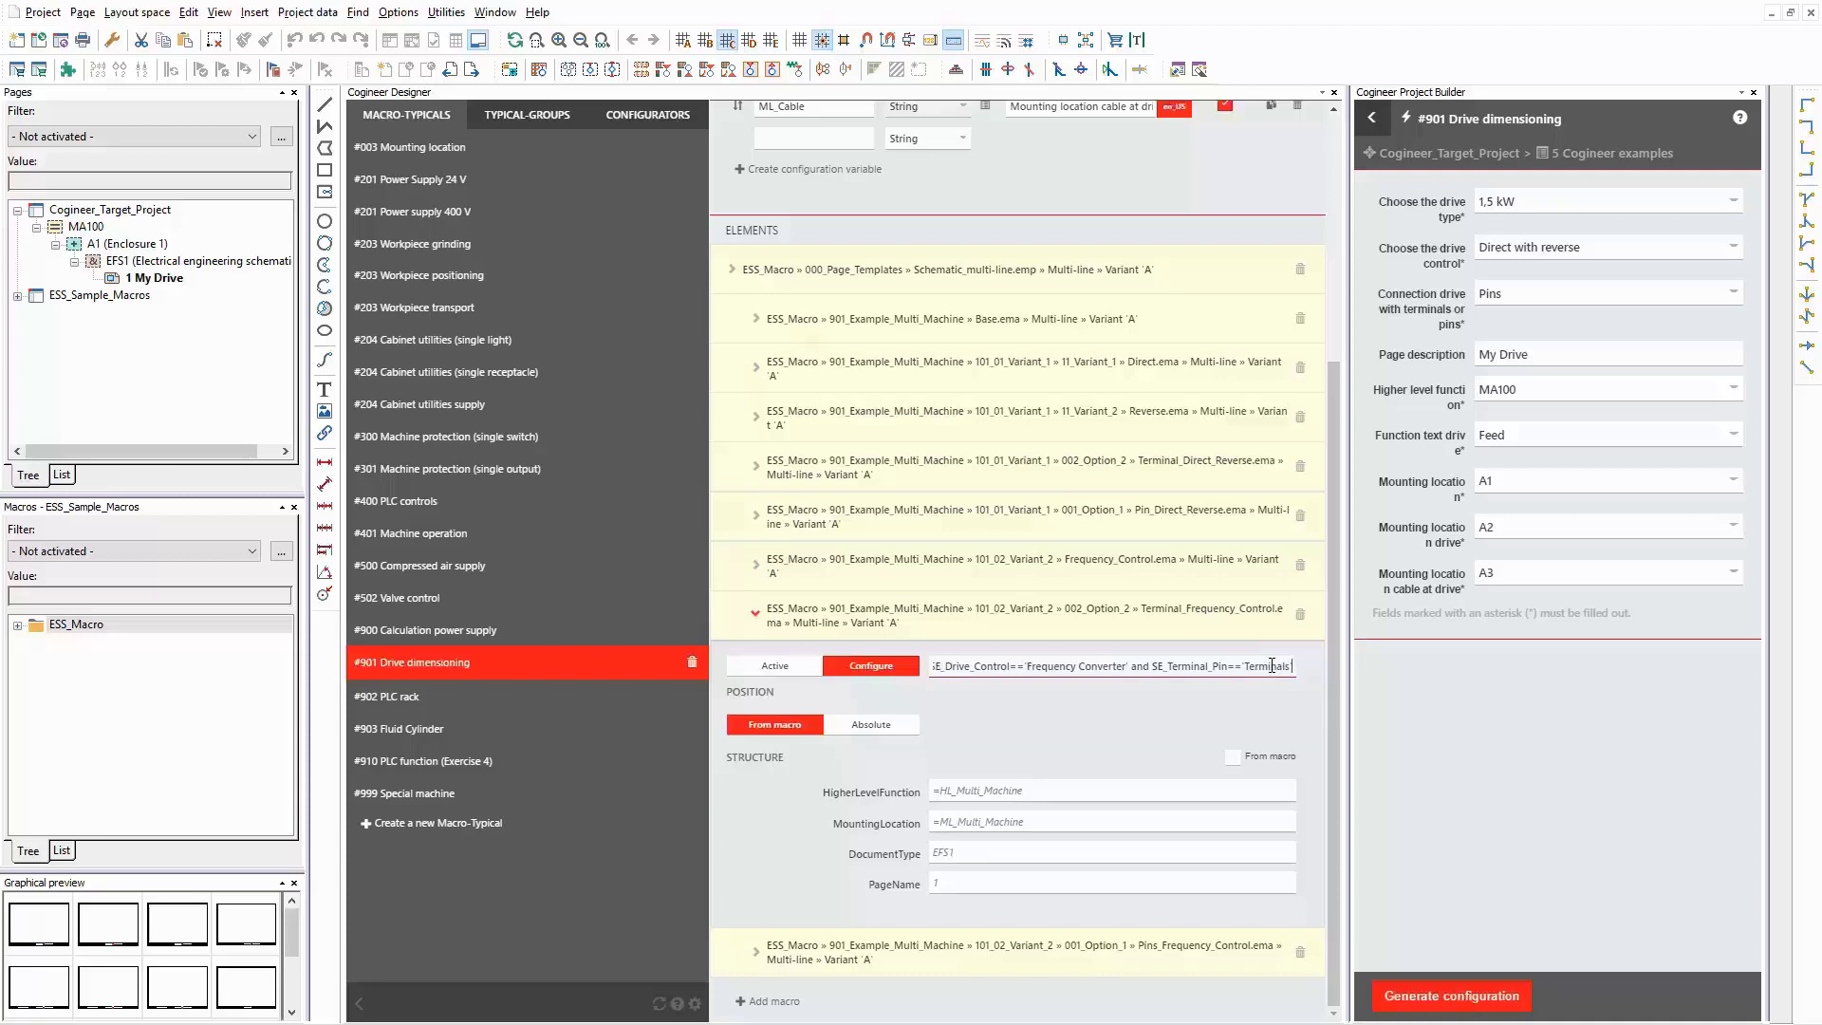
left_click(1089, 620)
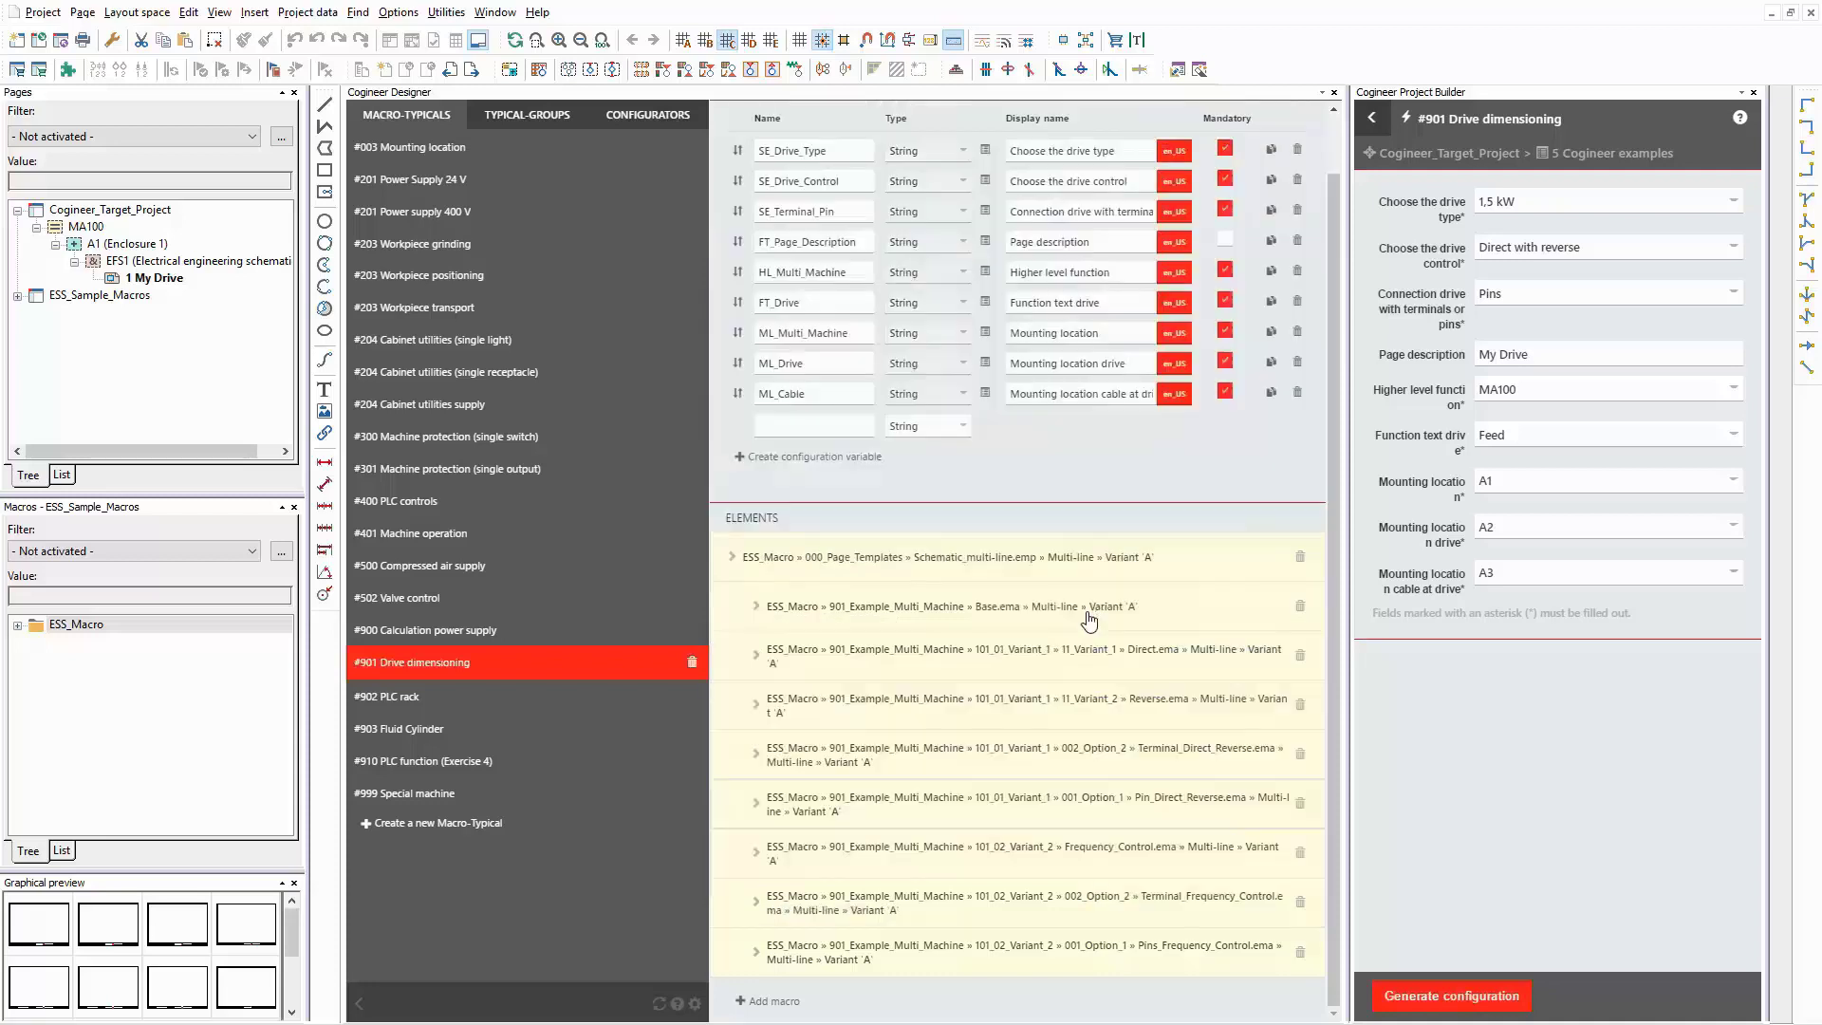
left_click(1092, 953)
scroll(1089, 949, "down", 3)
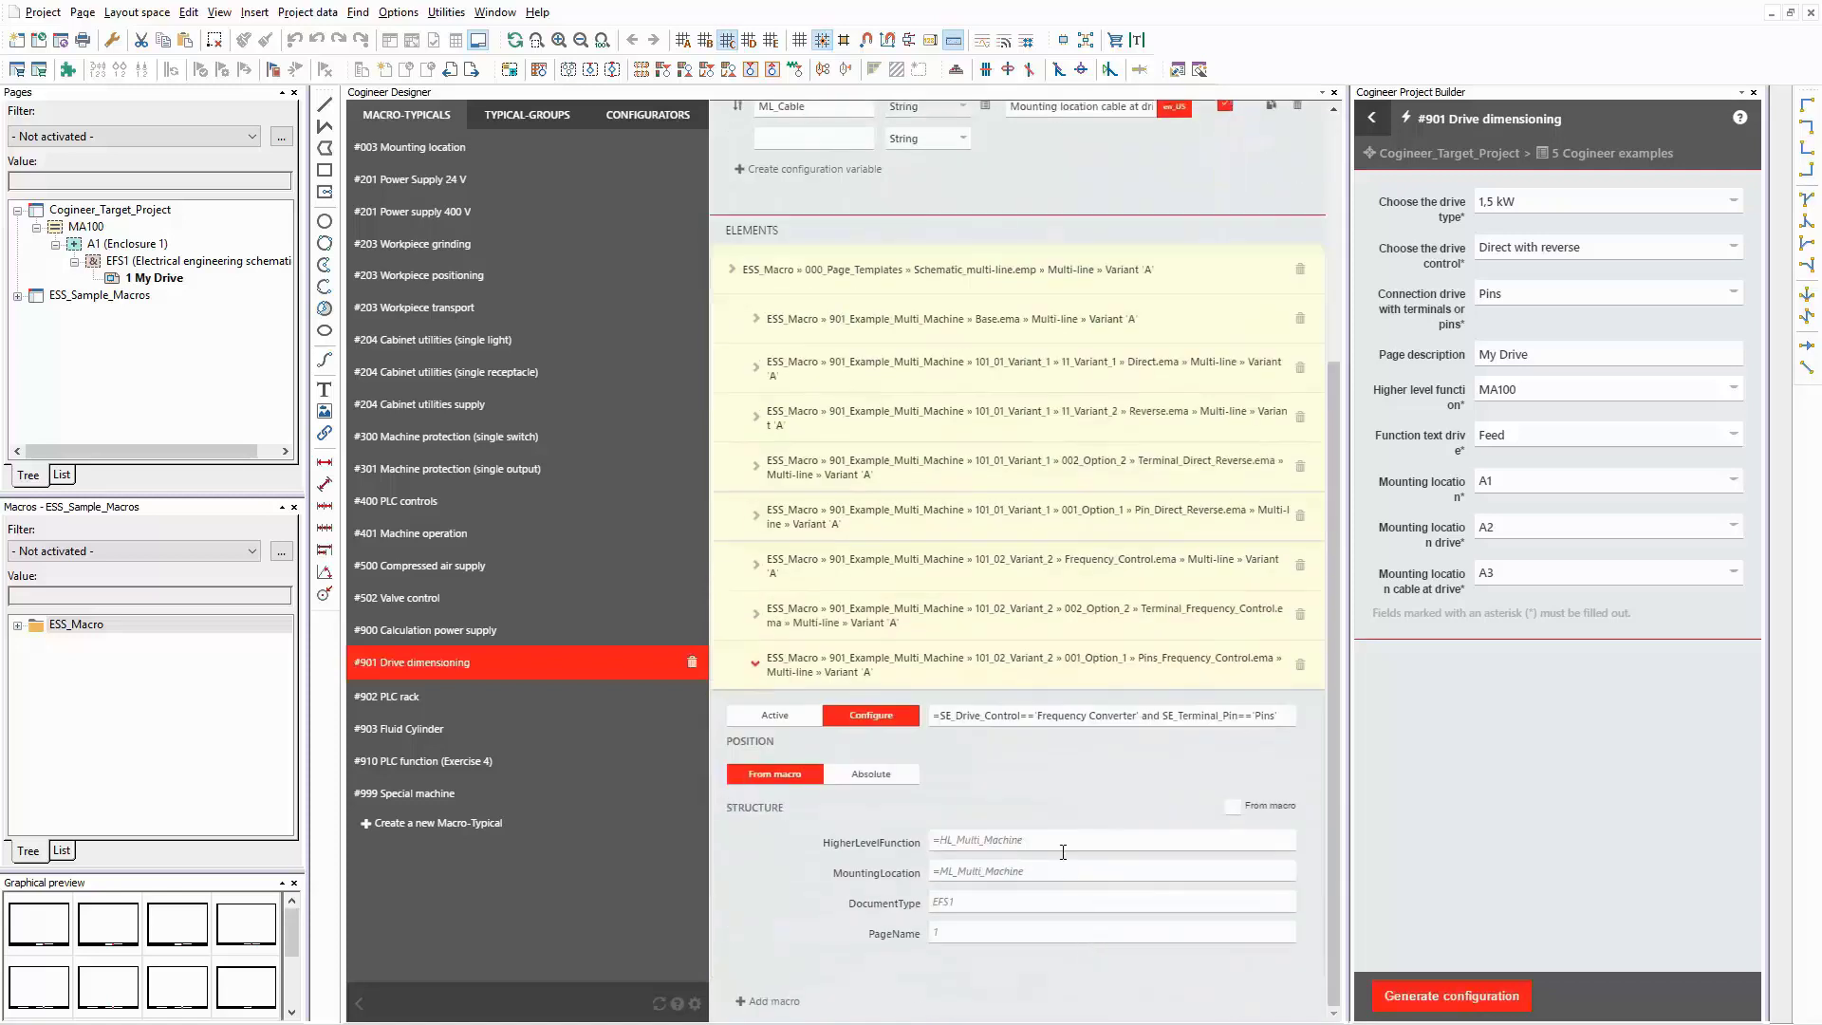
left_click_drag(1043, 716, 1119, 715)
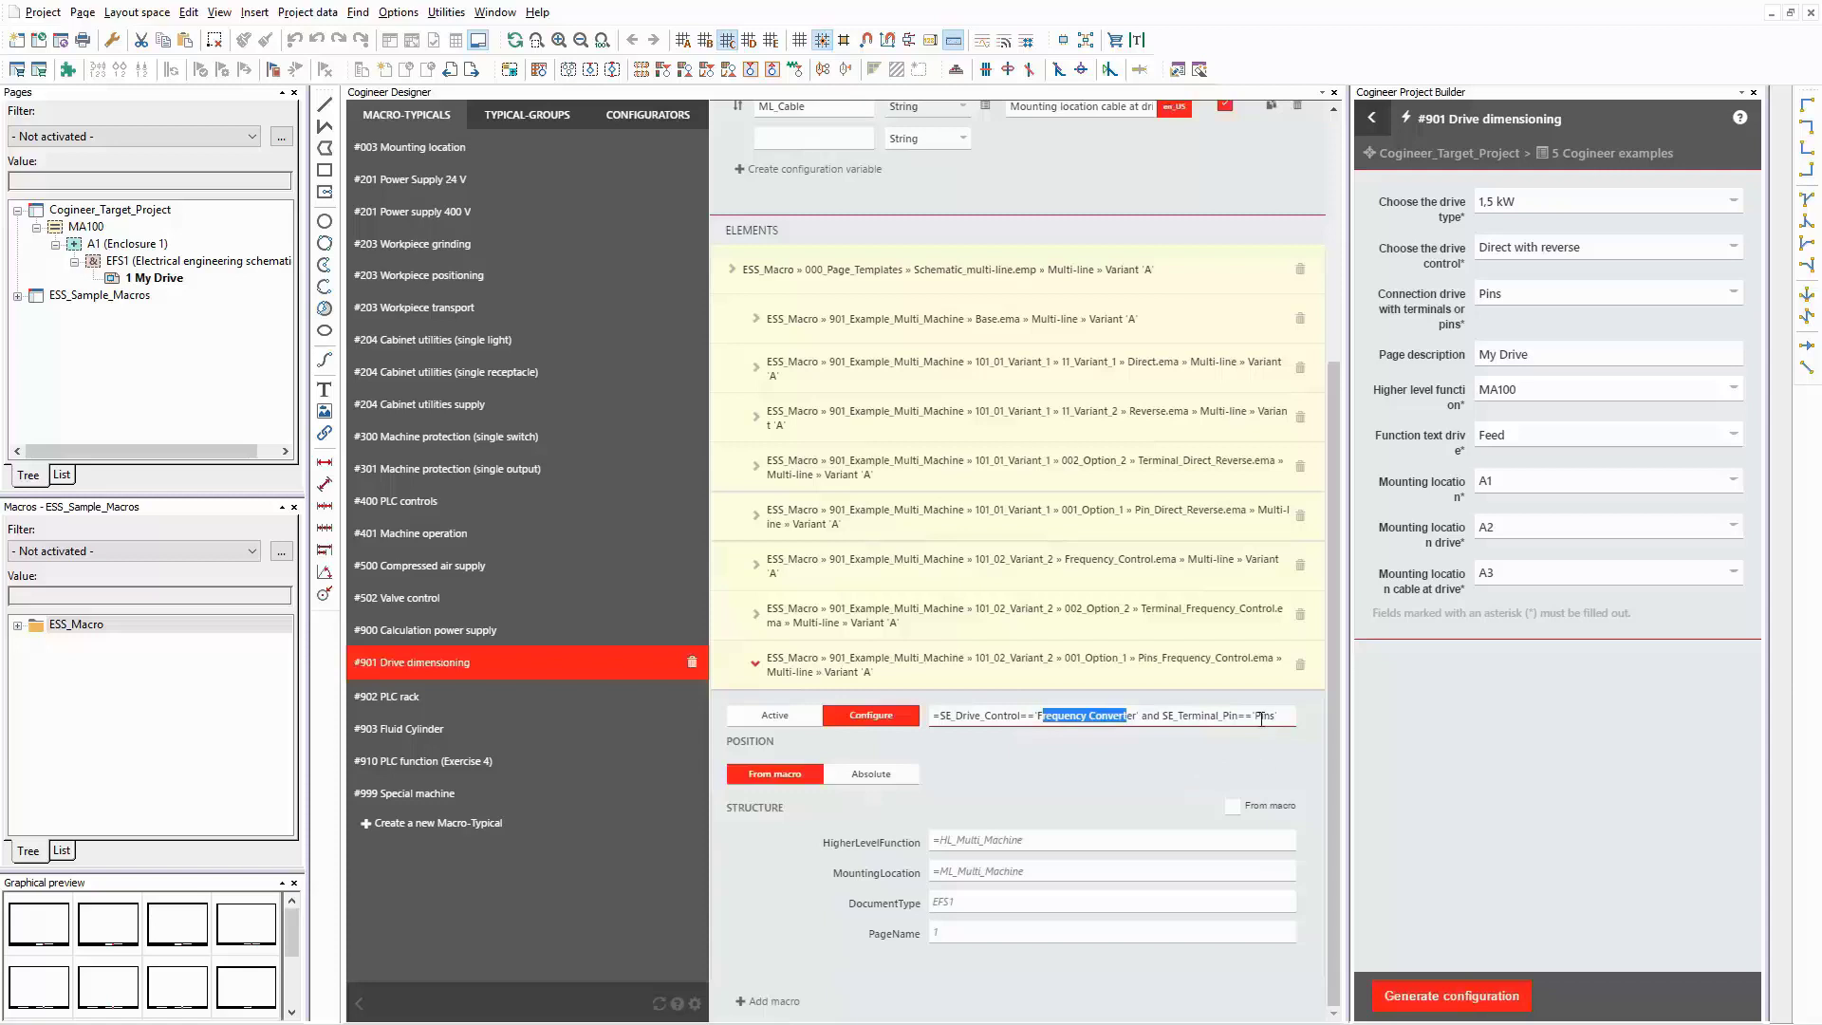
left_click_drag(1261, 718, 1270, 713)
left_click(1105, 767)
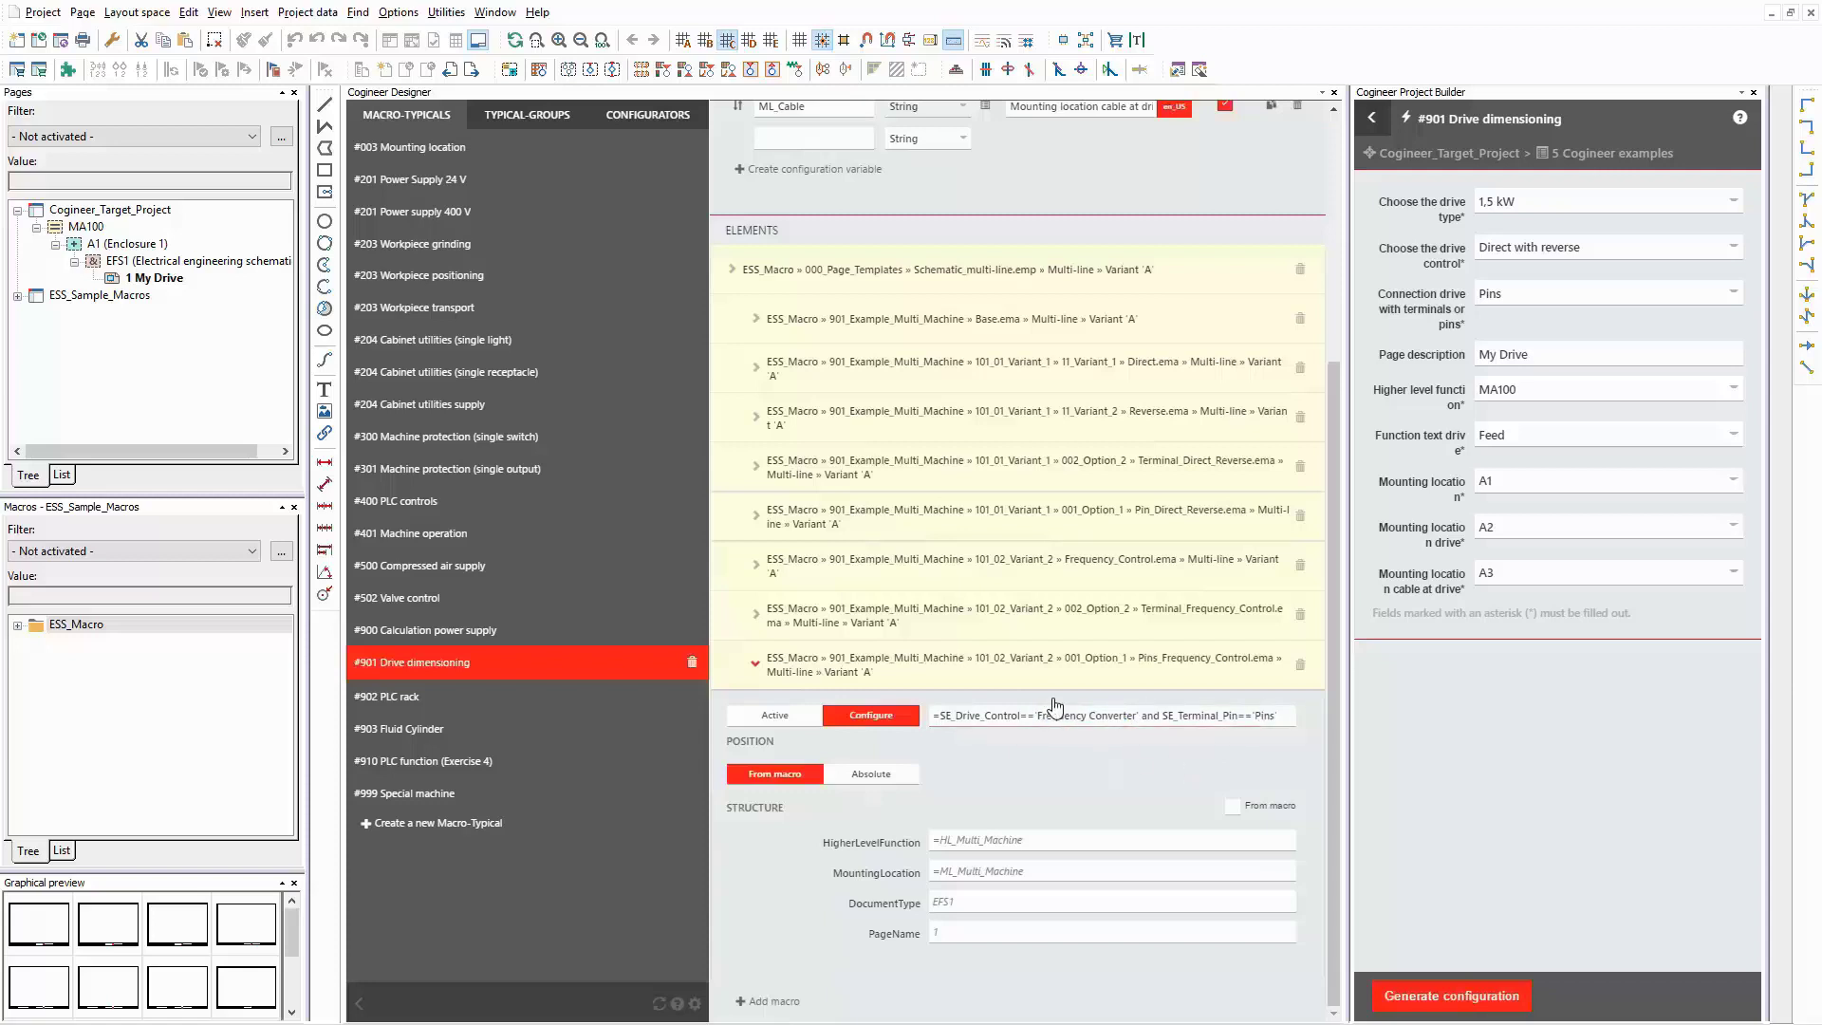
left_click(1025, 669)
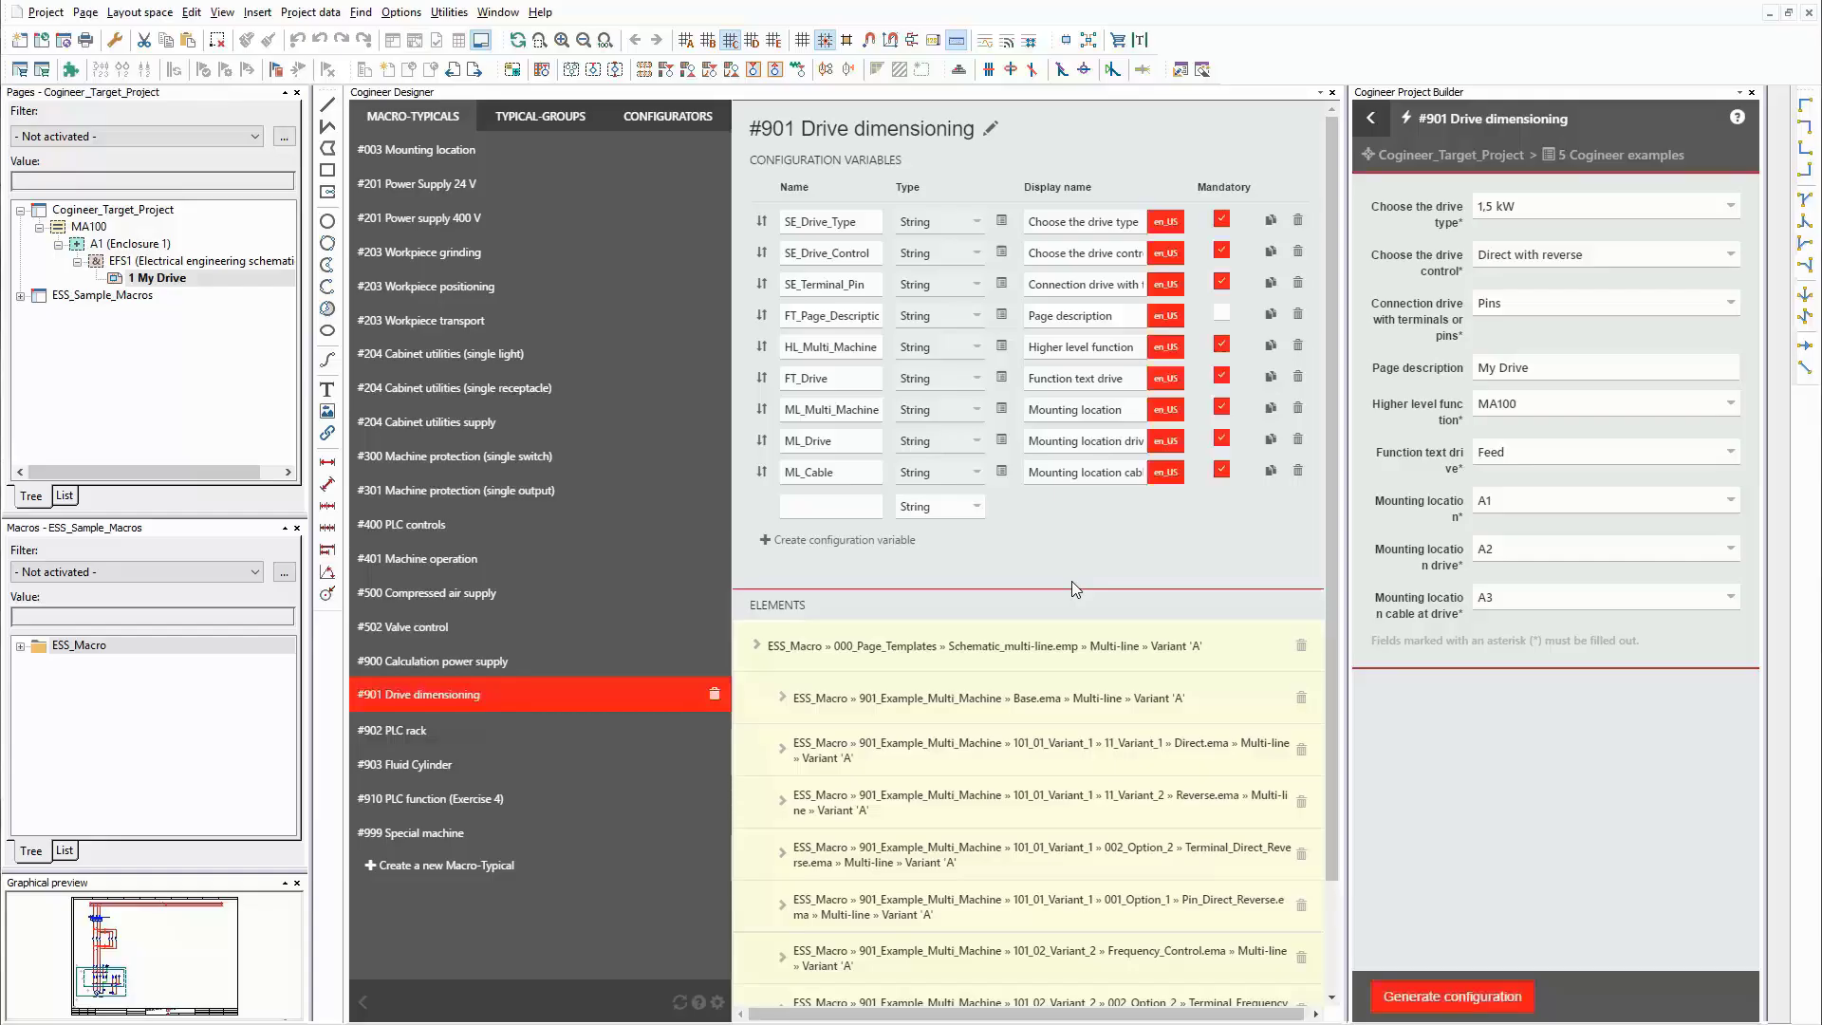
Close the Cogineer Designer and Project Builder, and open page template #000/1 Schematic multi-line.
left_click(1332, 92)
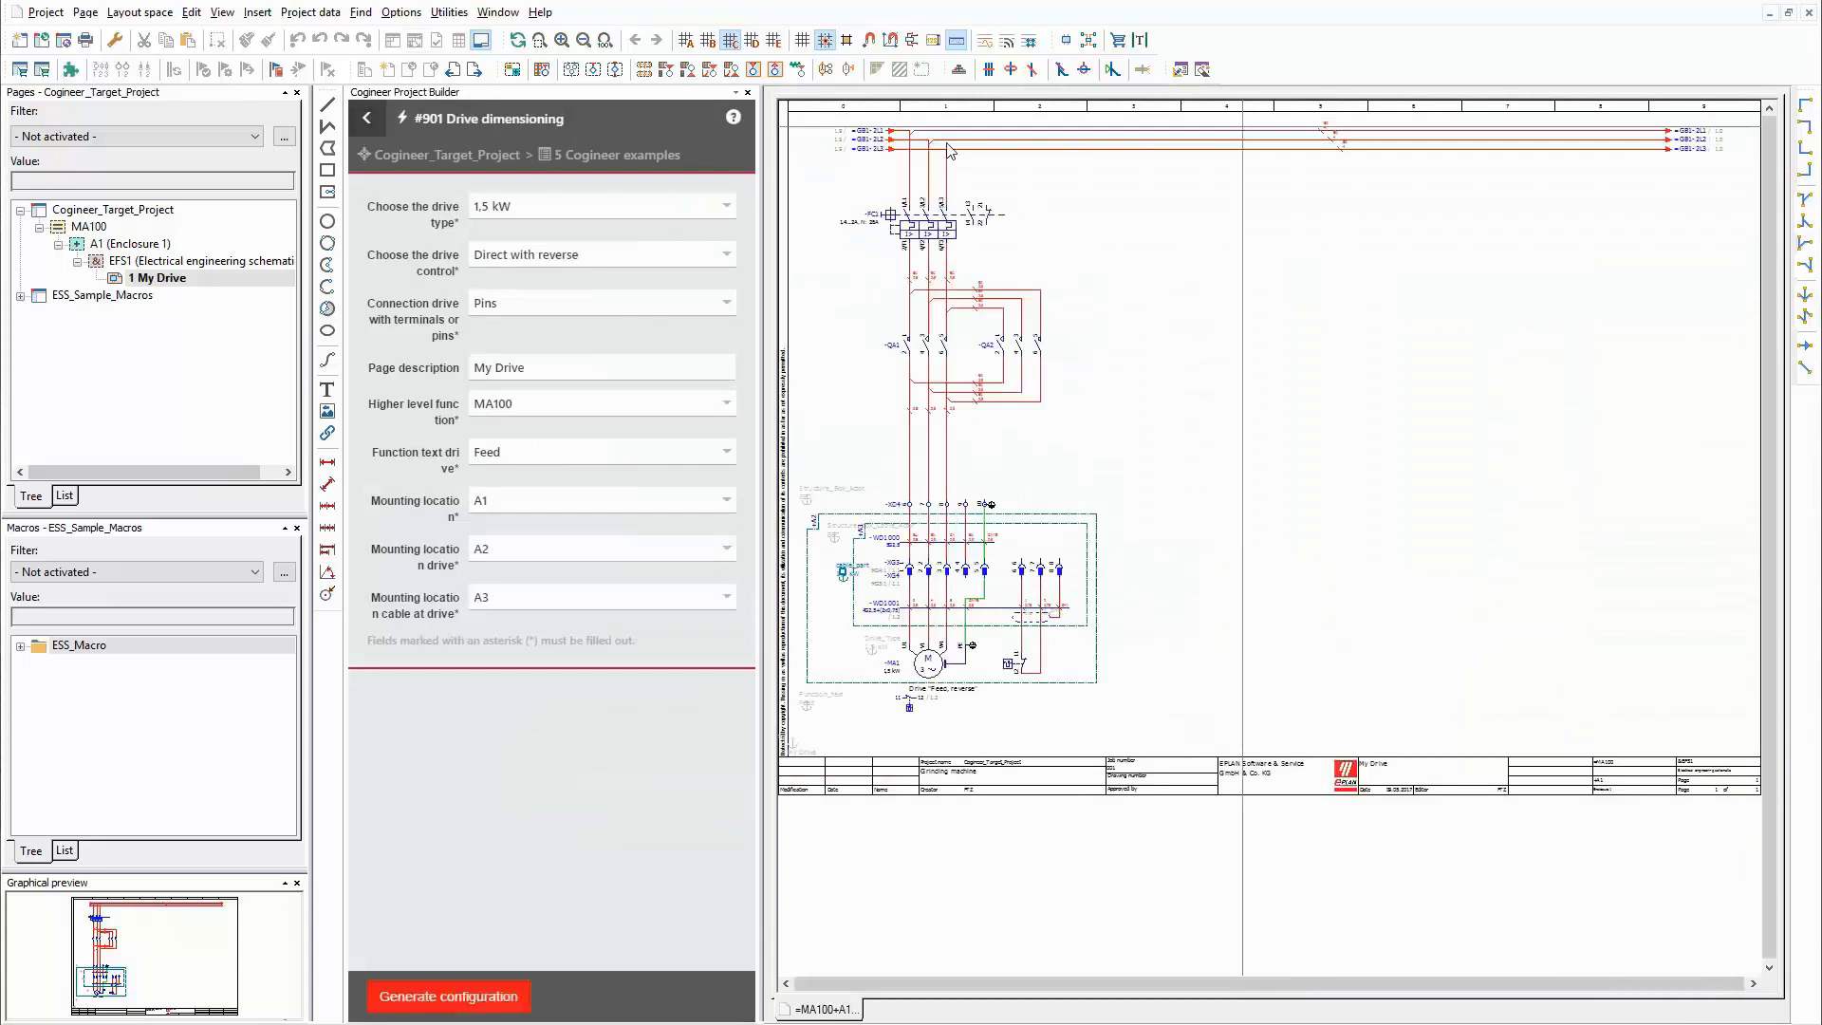
left_click(747, 92)
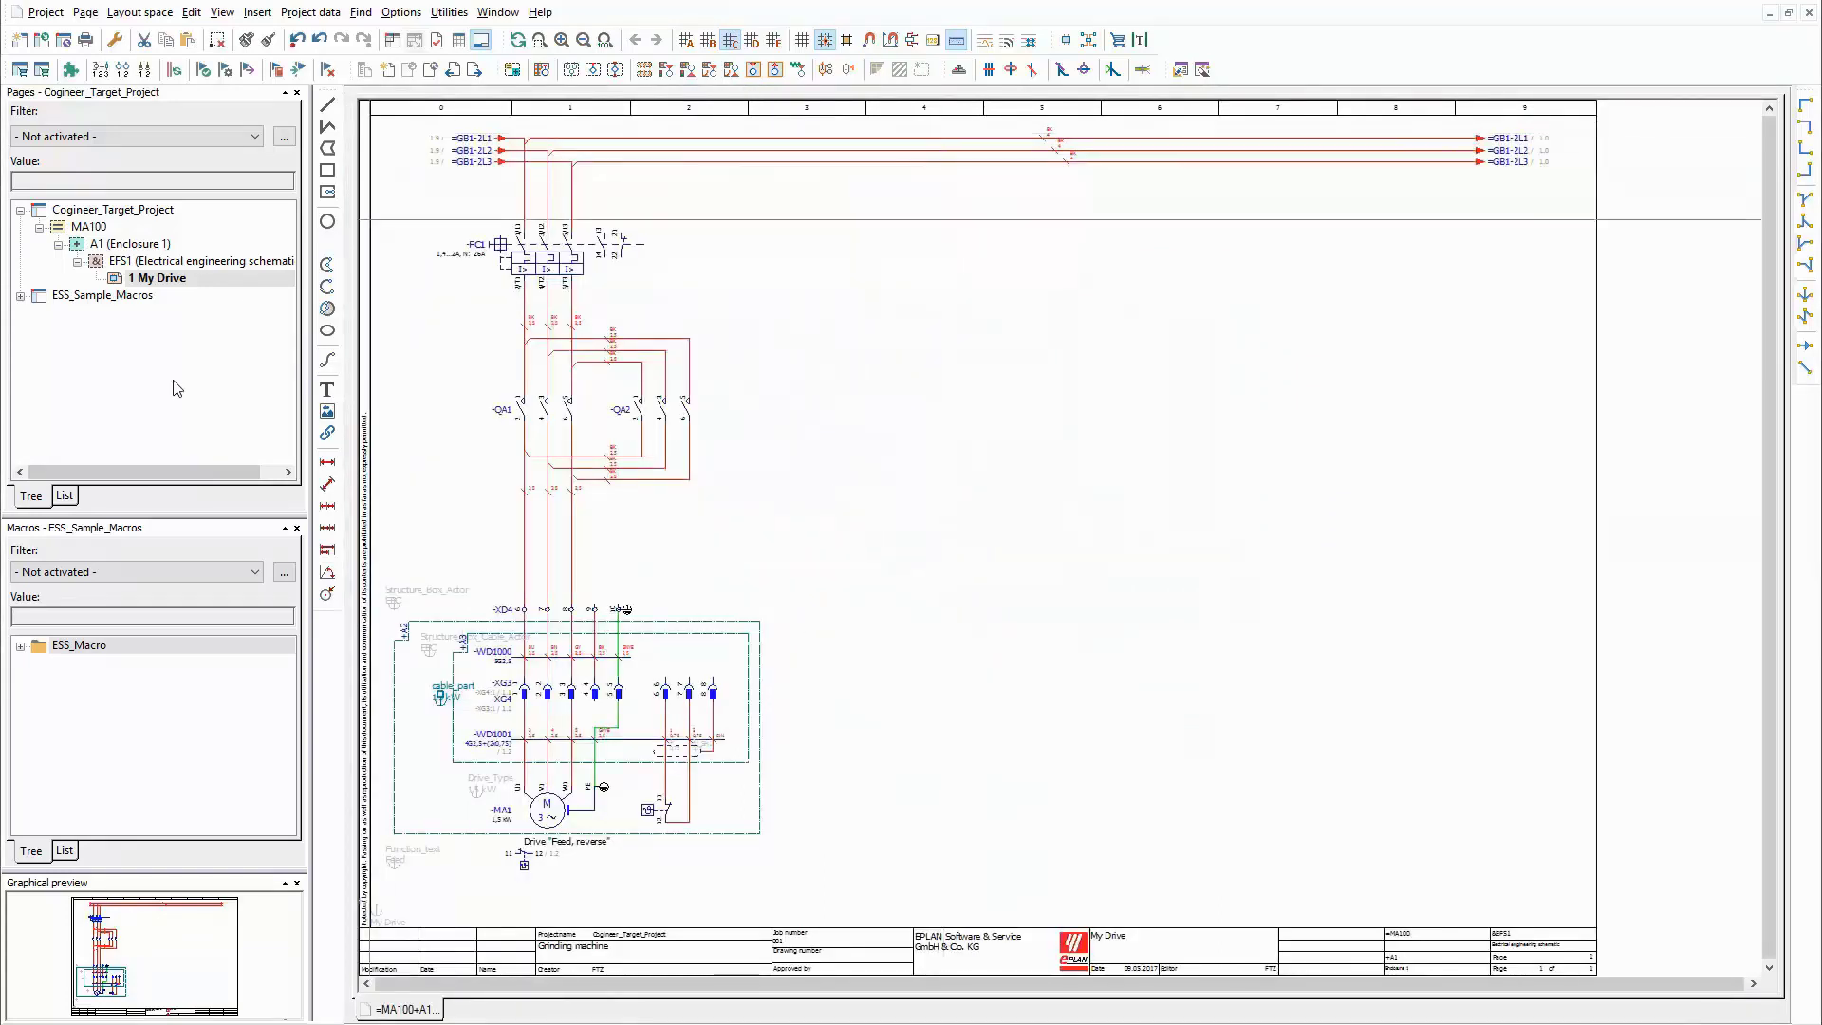
left_click(284, 527)
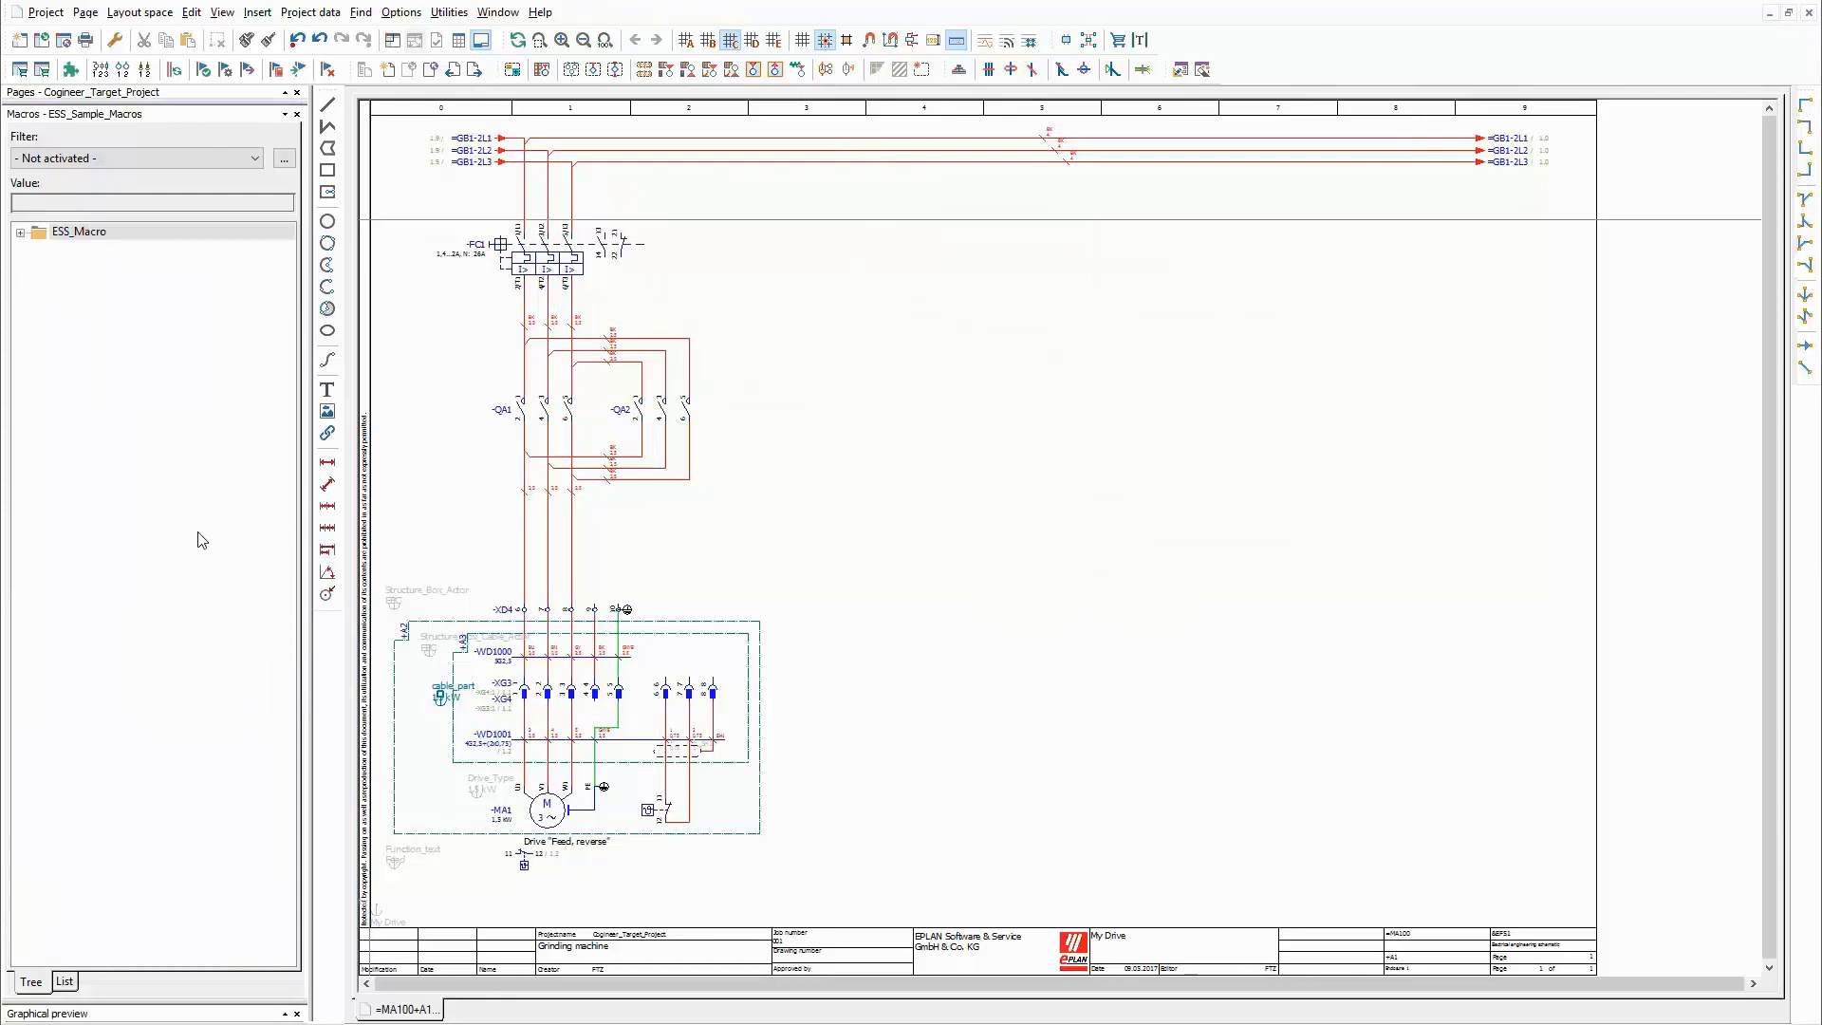
left_click(20, 232)
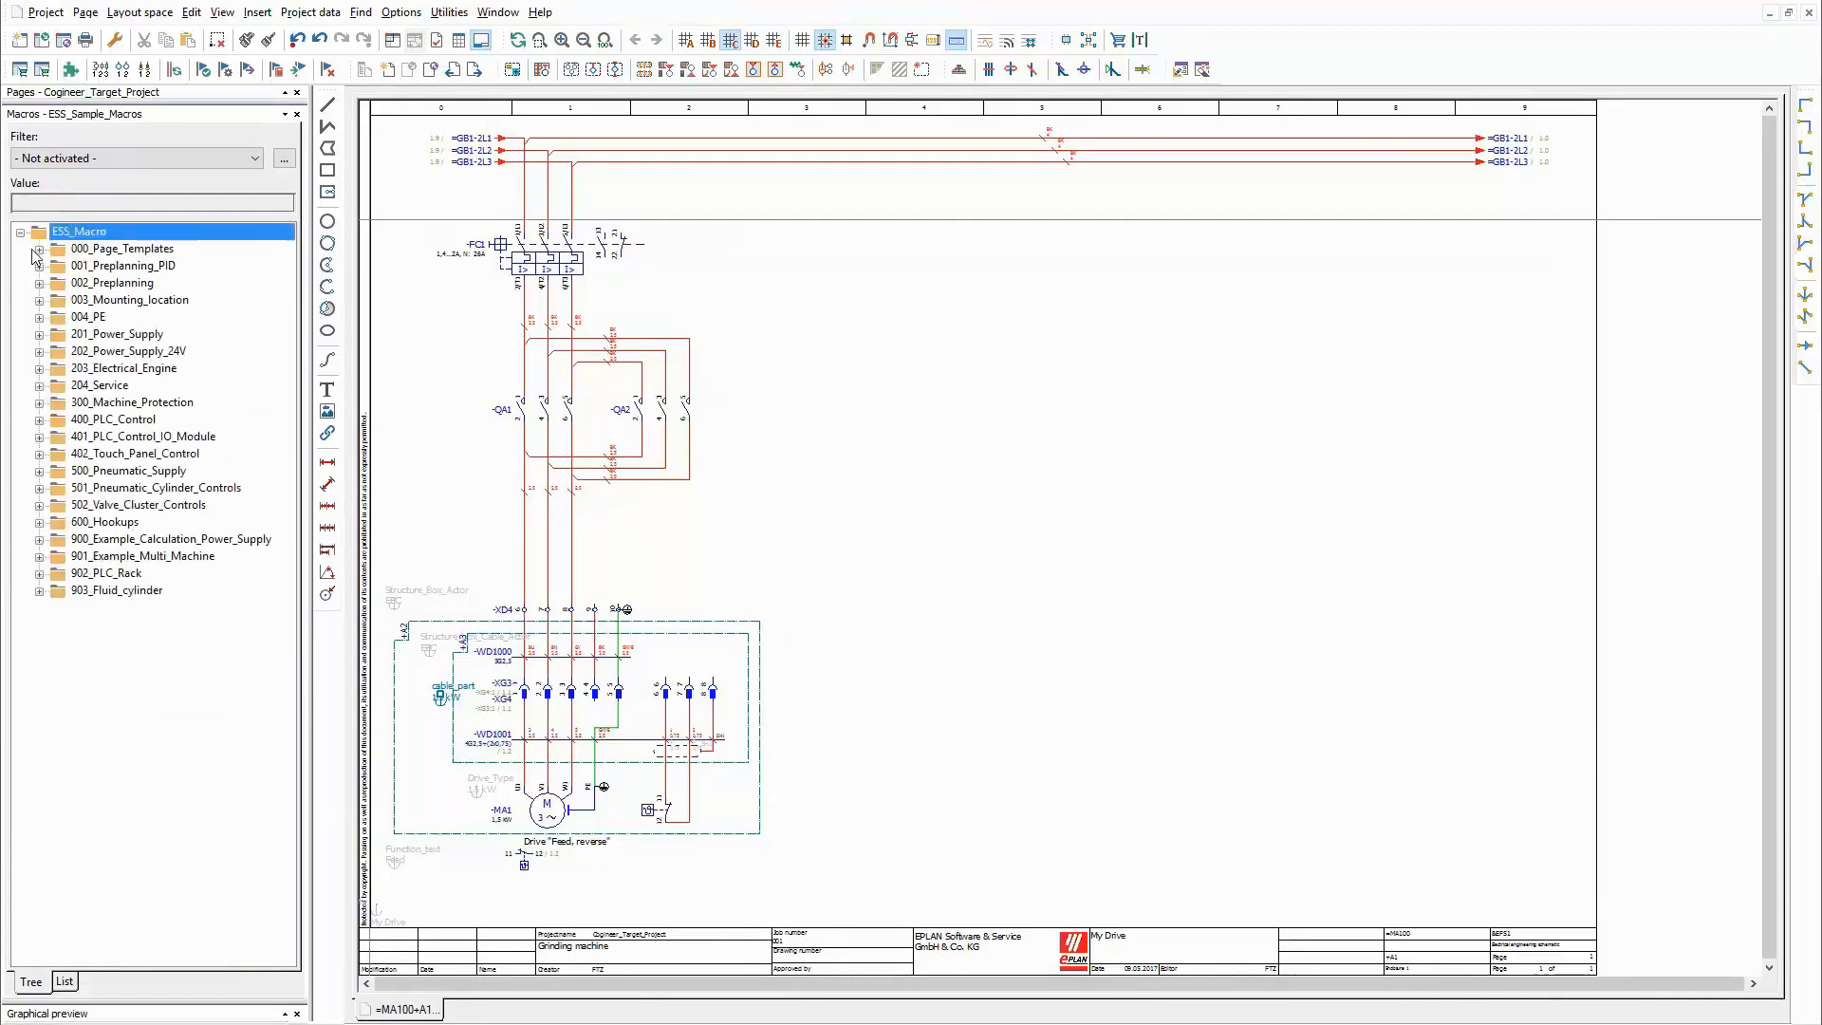
left_click(39, 248)
right_click(158, 389)
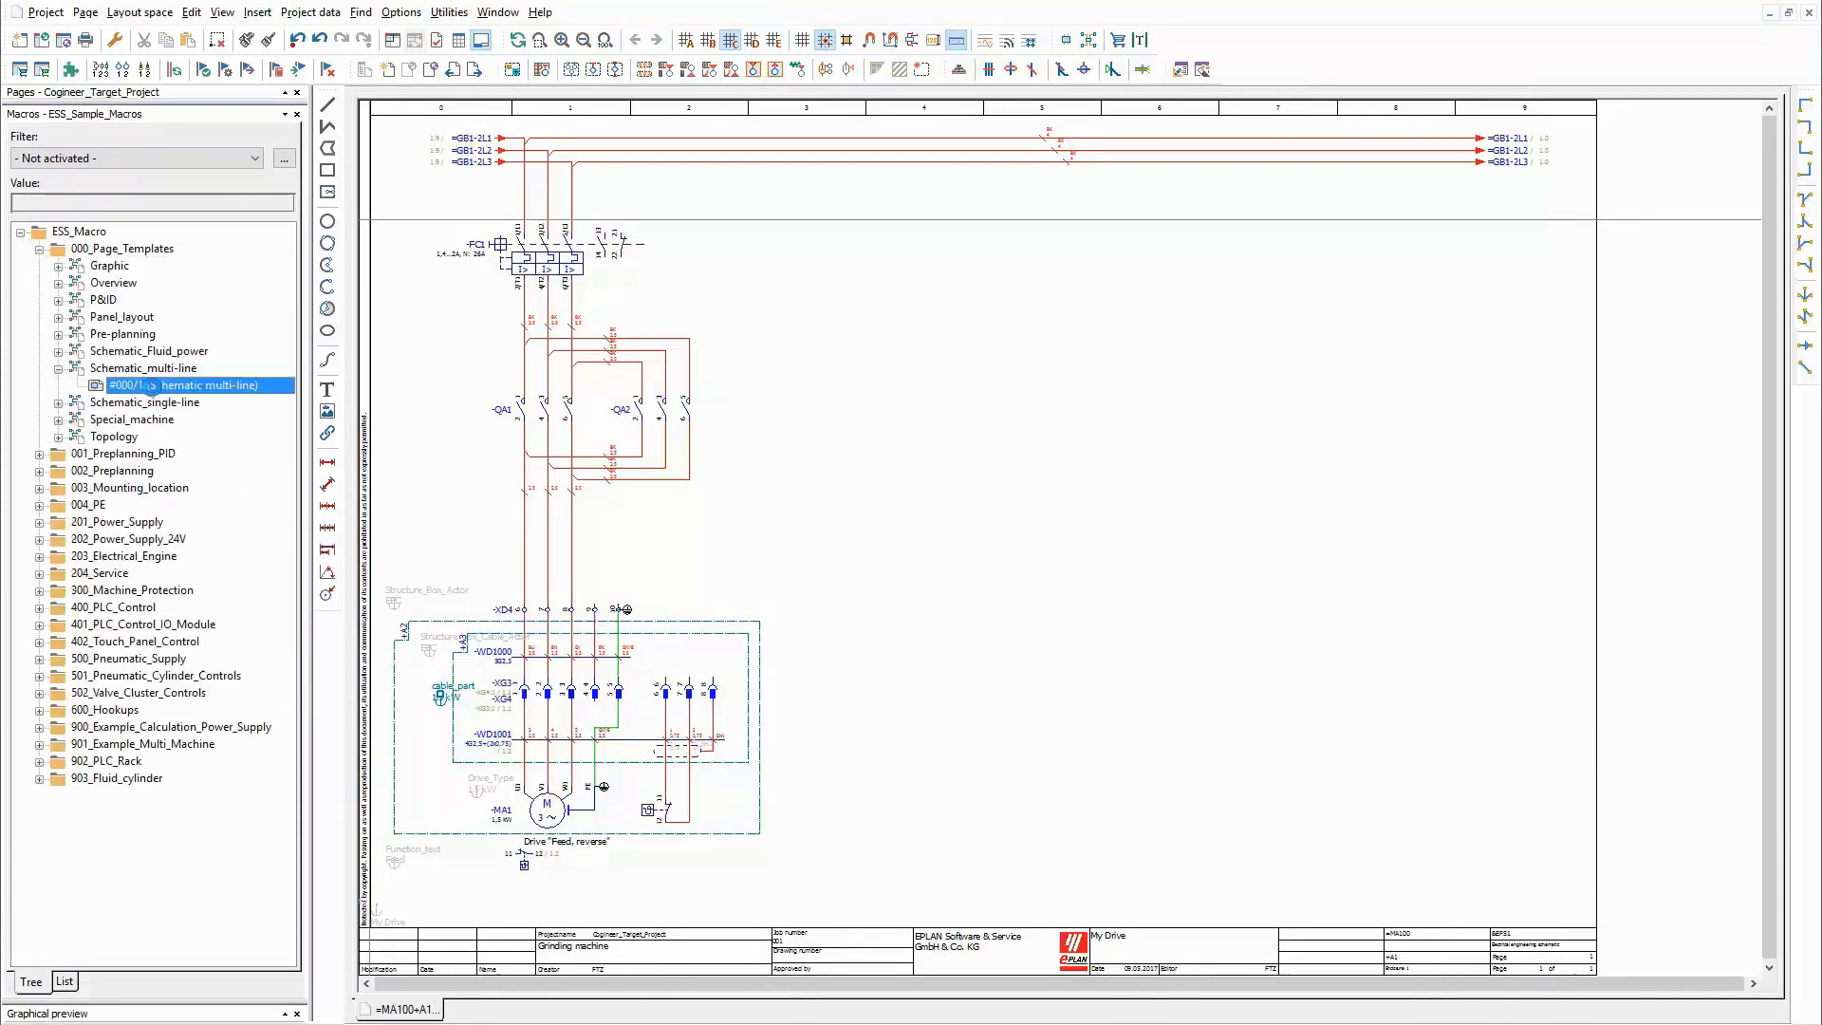
left_click(214, 471)
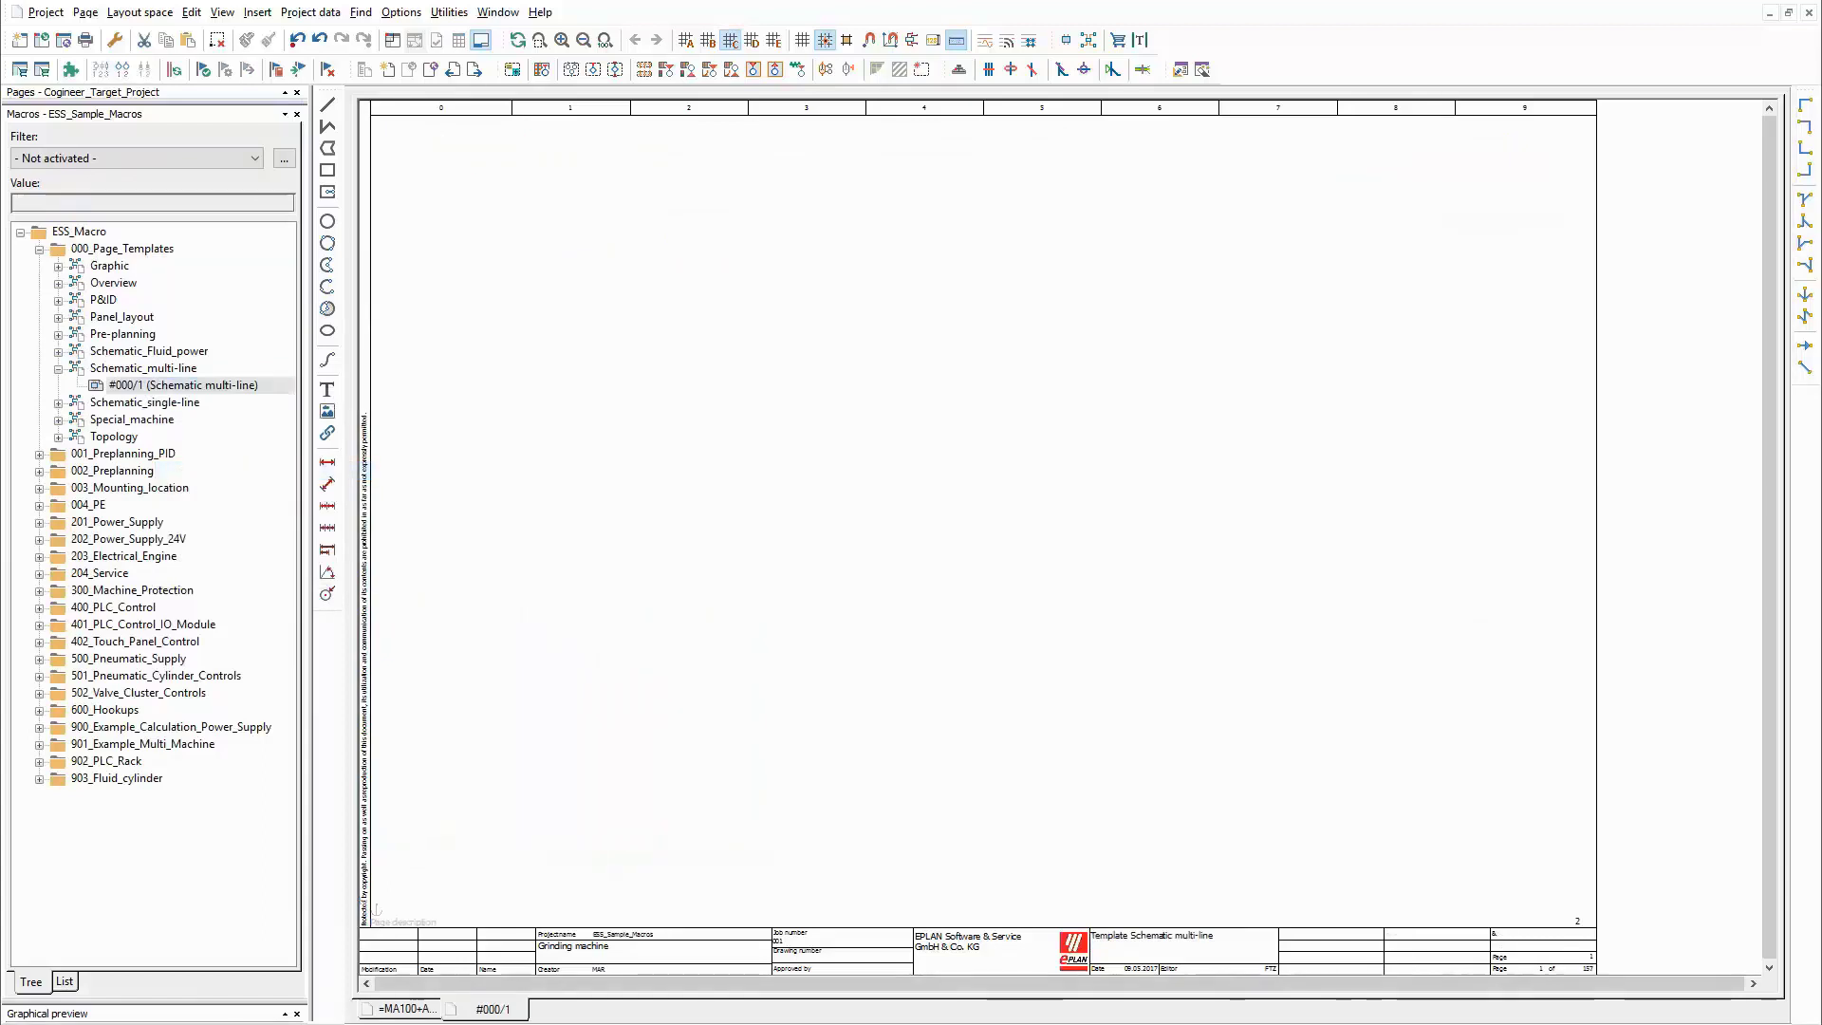
Review the Page_Property placeholder's assignments filtered to variable-bound properties, such as <Page_description>.
scroll(548, 976, "up", 5)
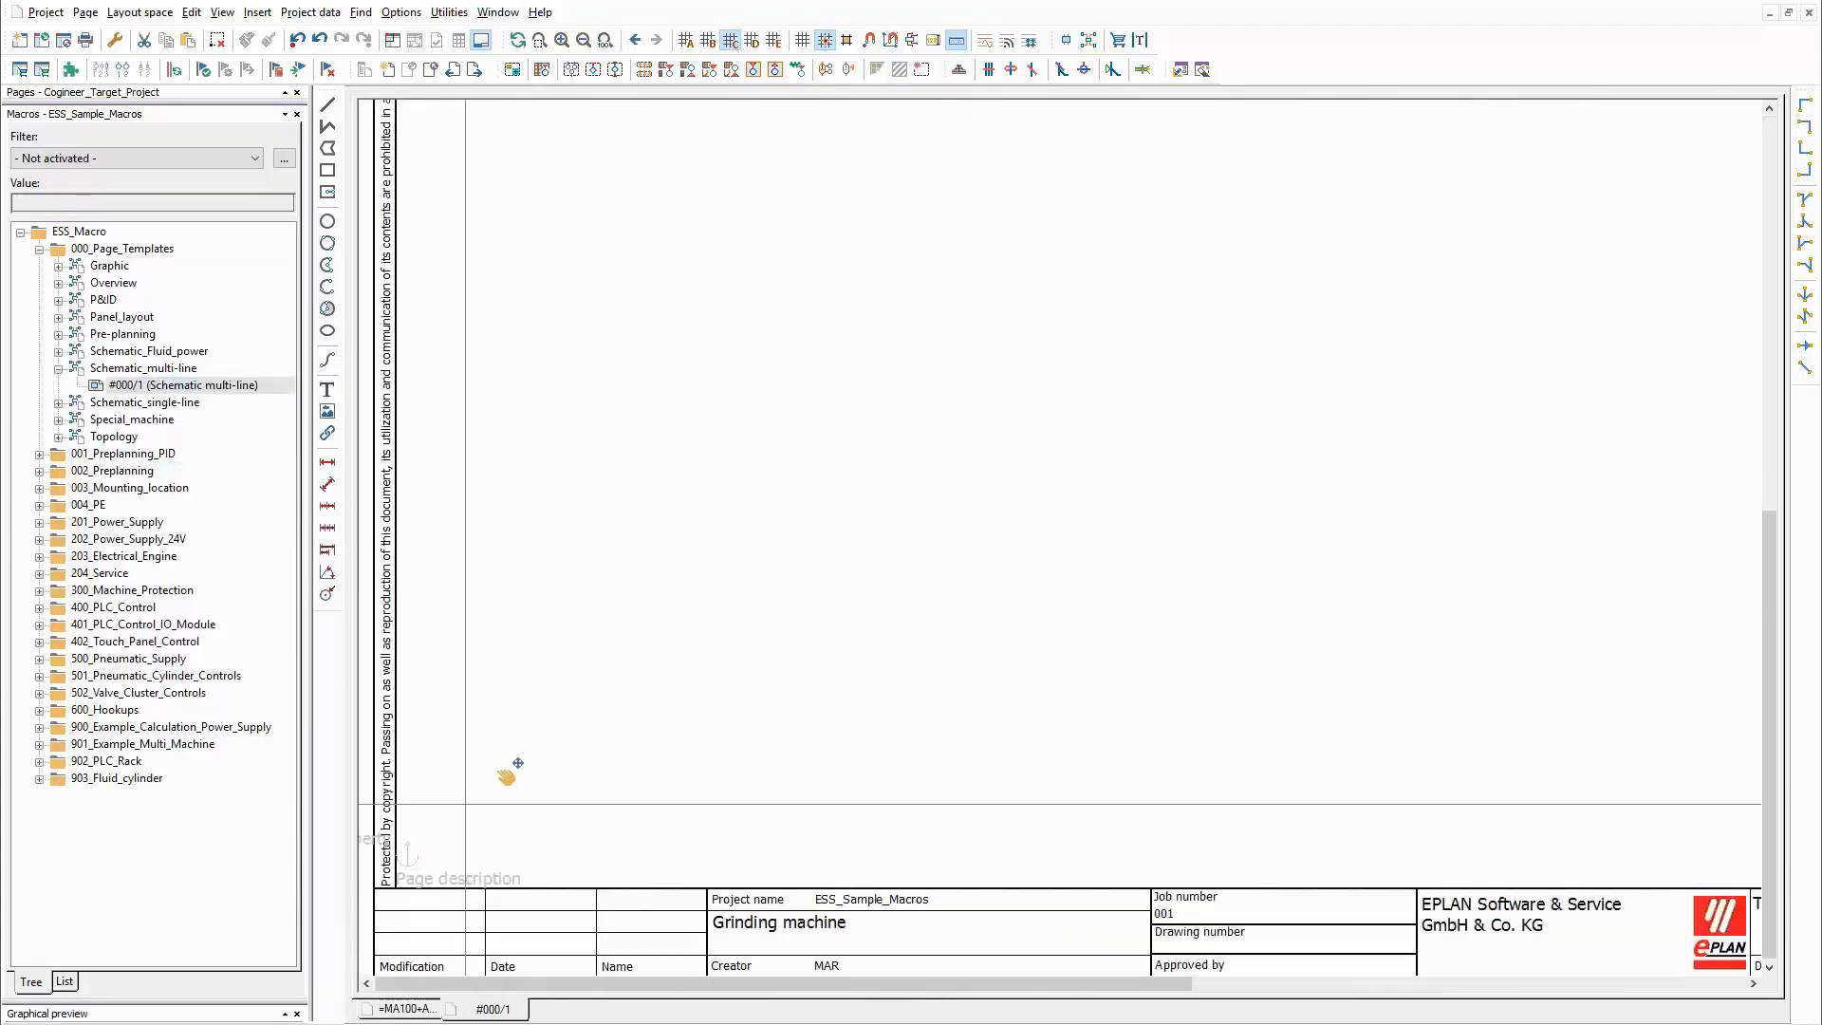
double_click(563, 617)
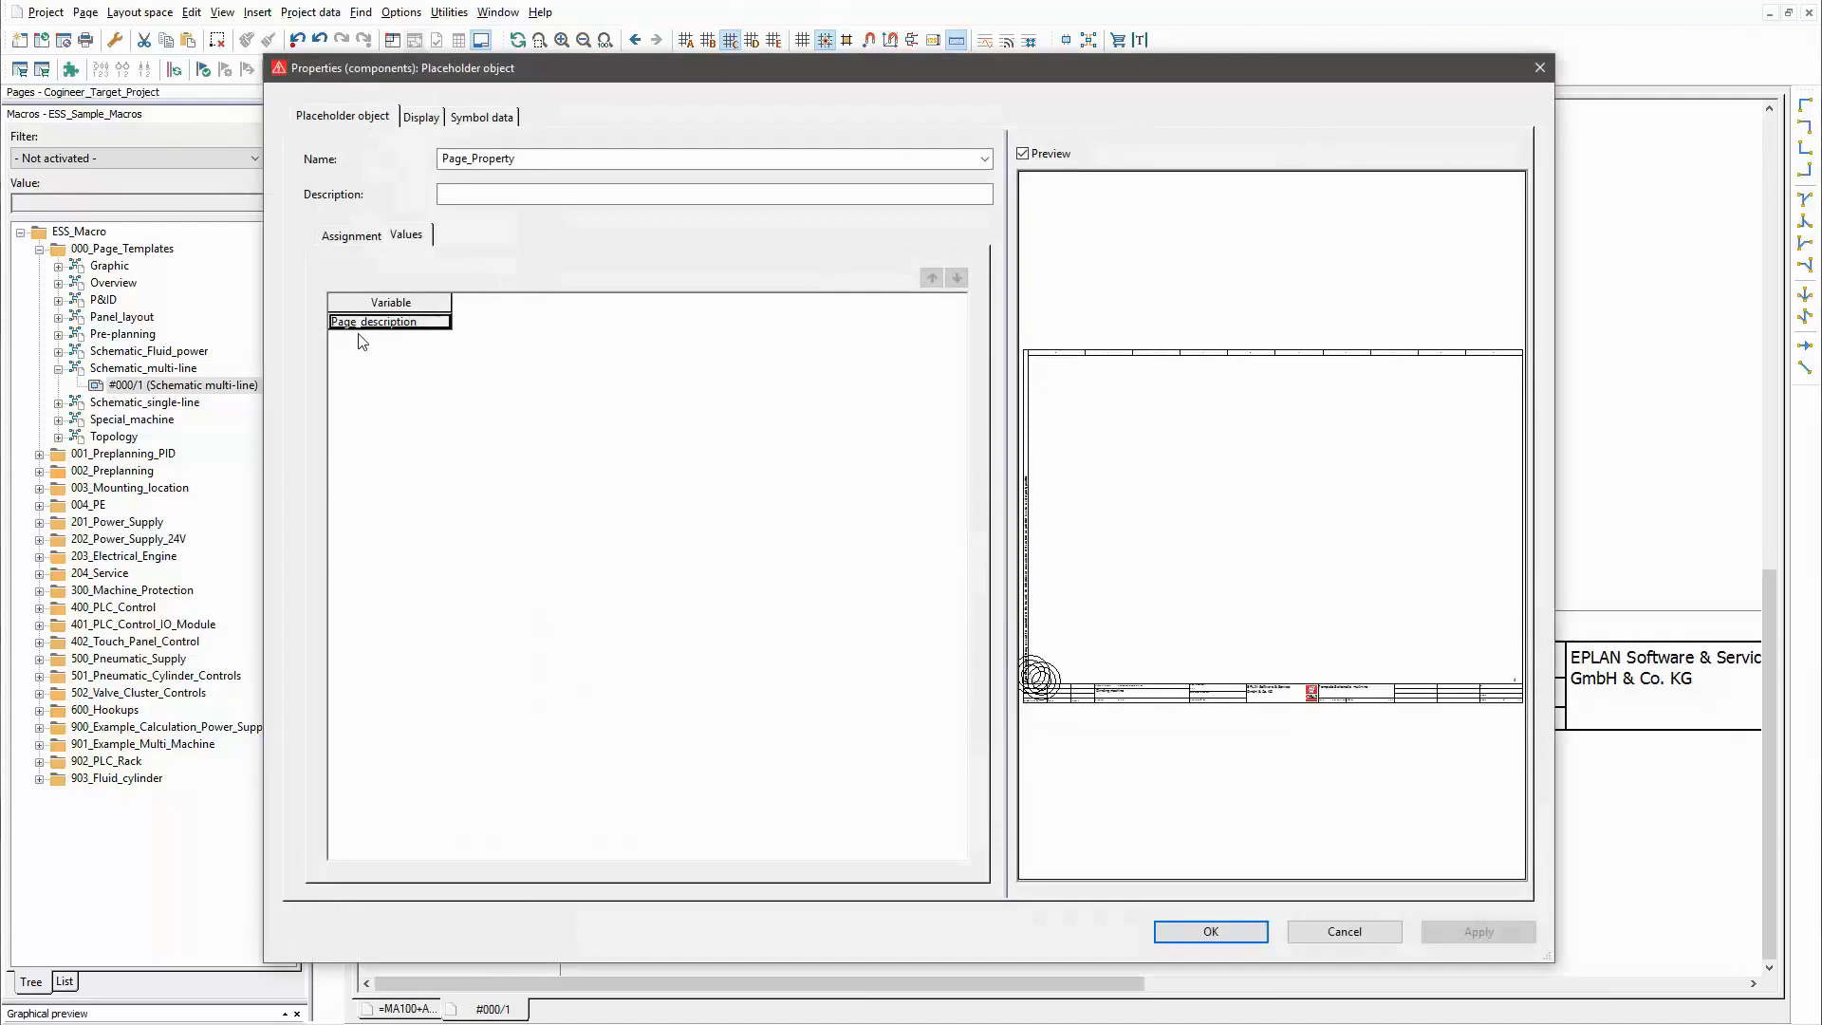
left_click(361, 243)
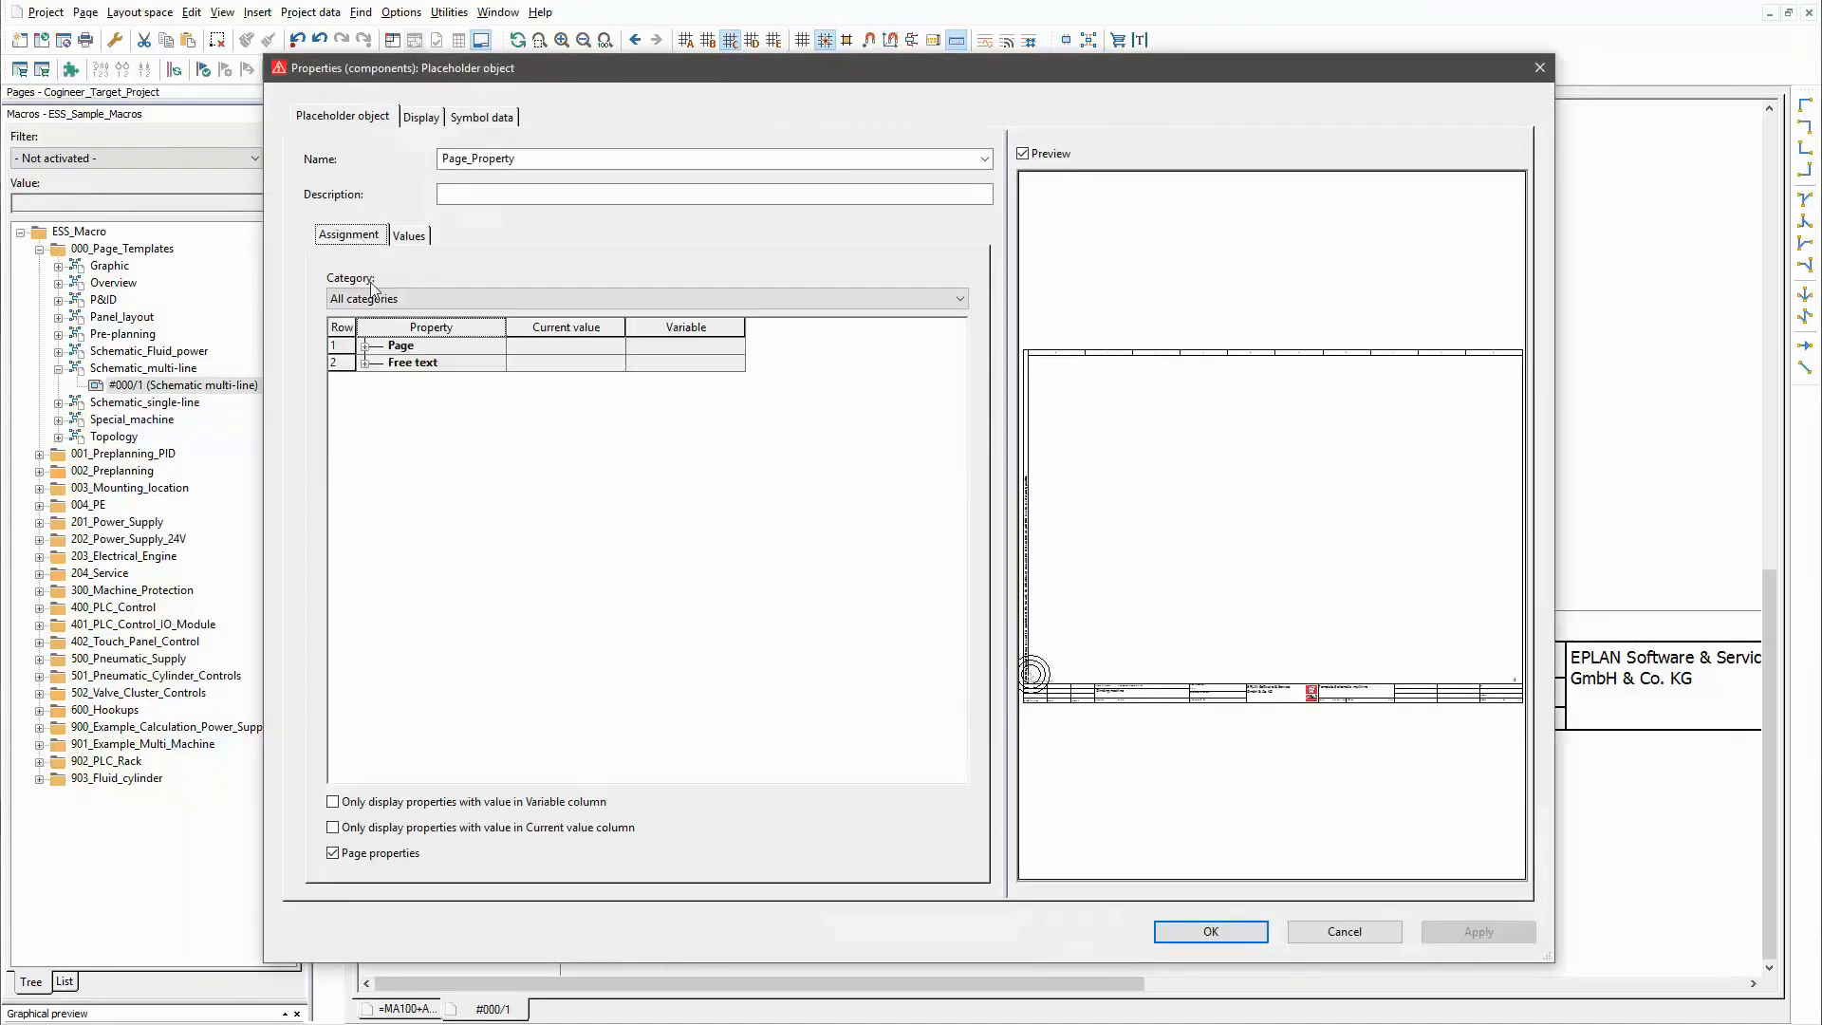
left_click(333, 802)
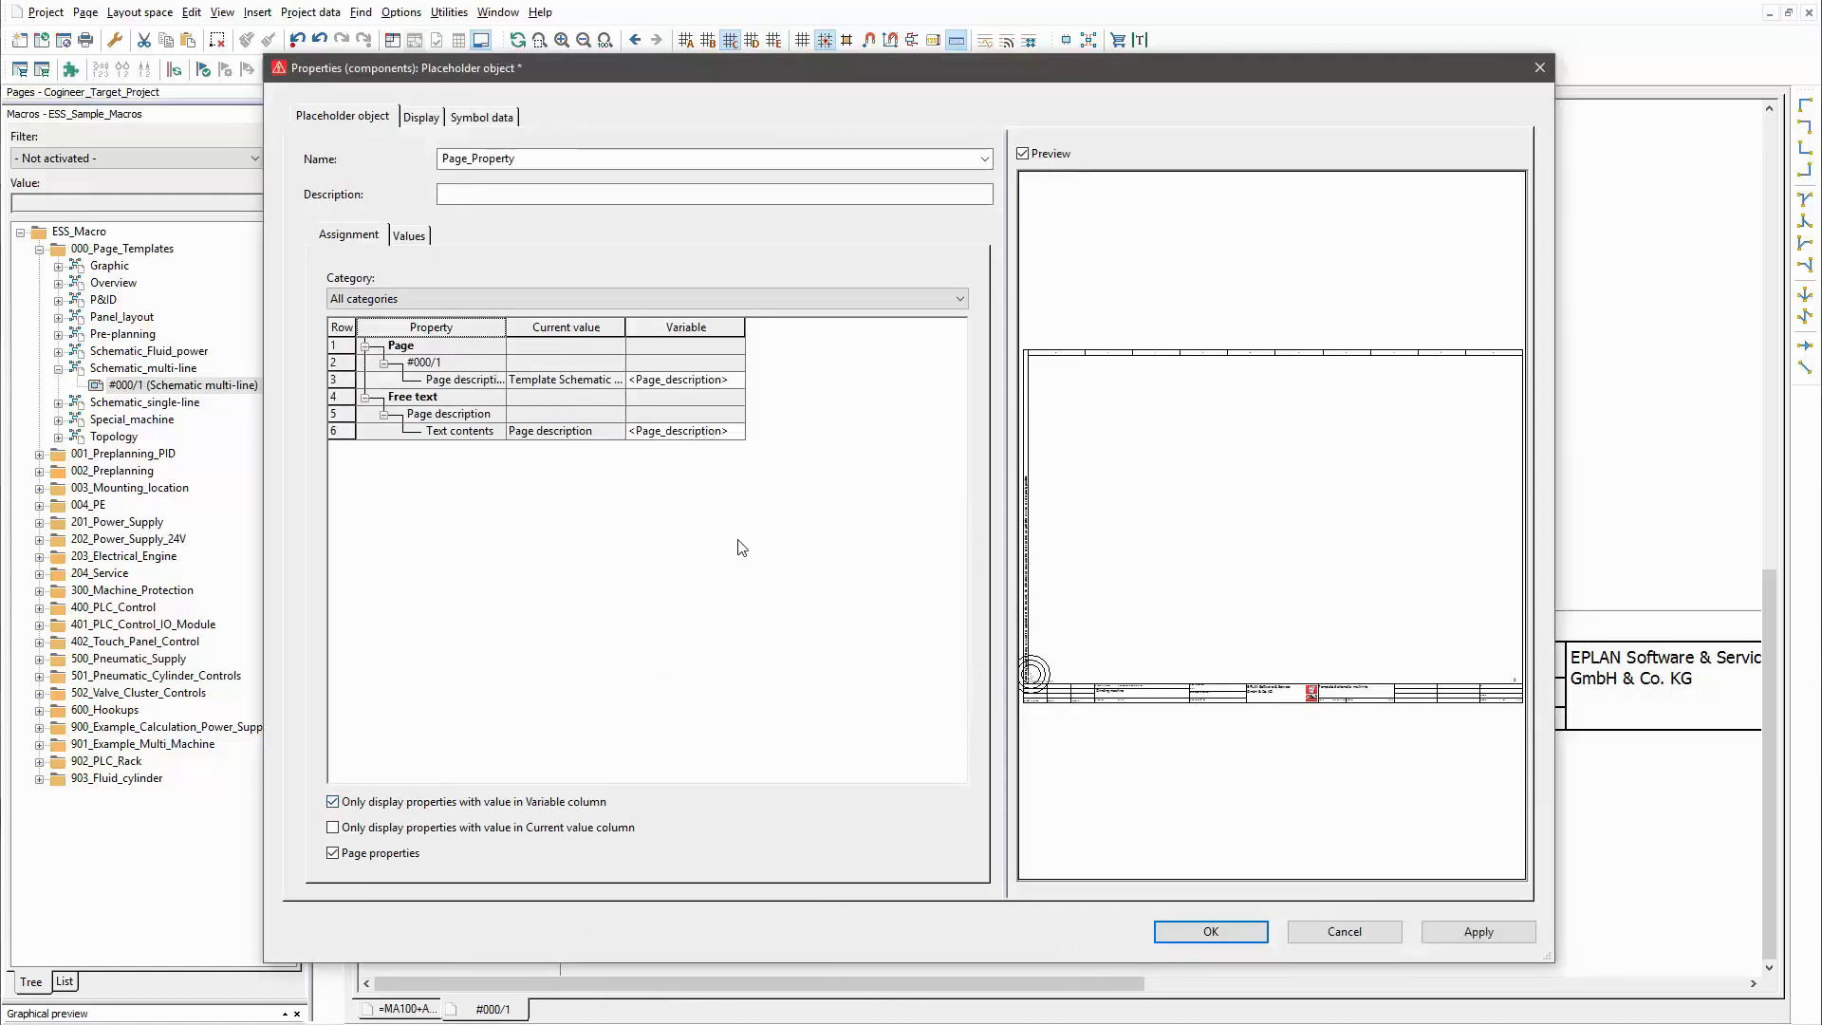
left_click(1211, 931)
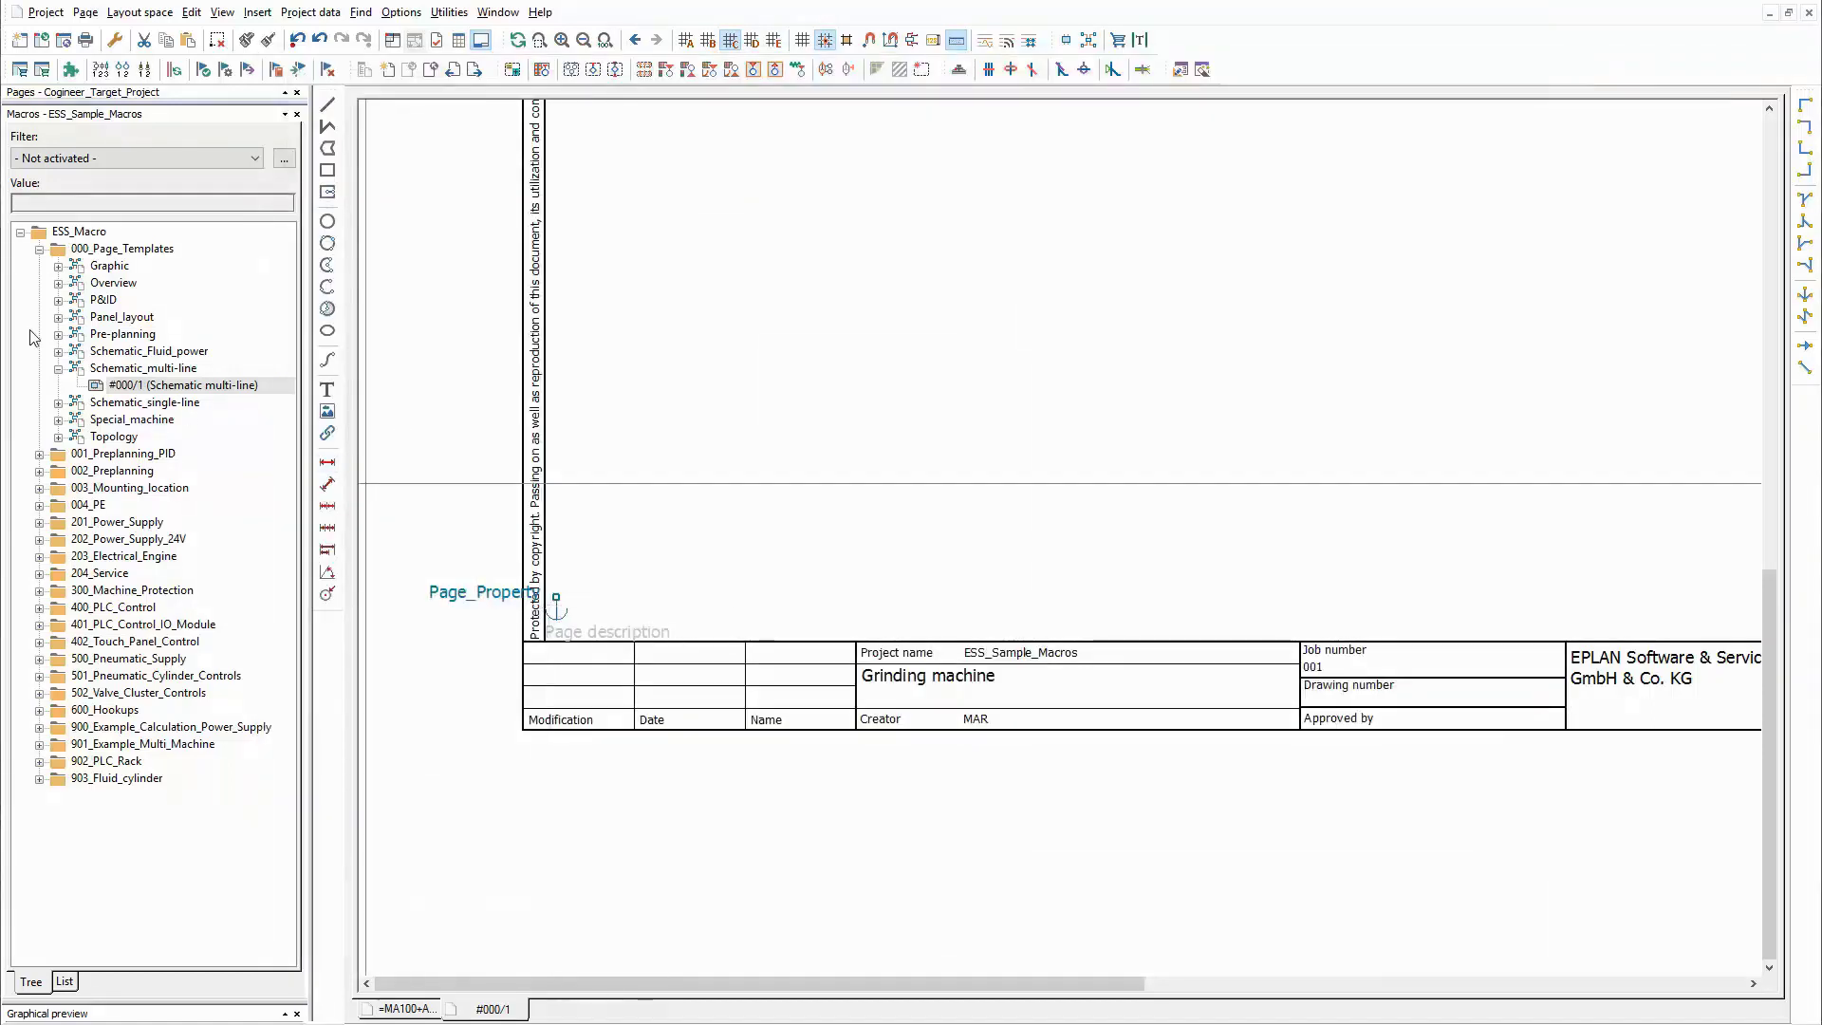
left_click(38, 249)
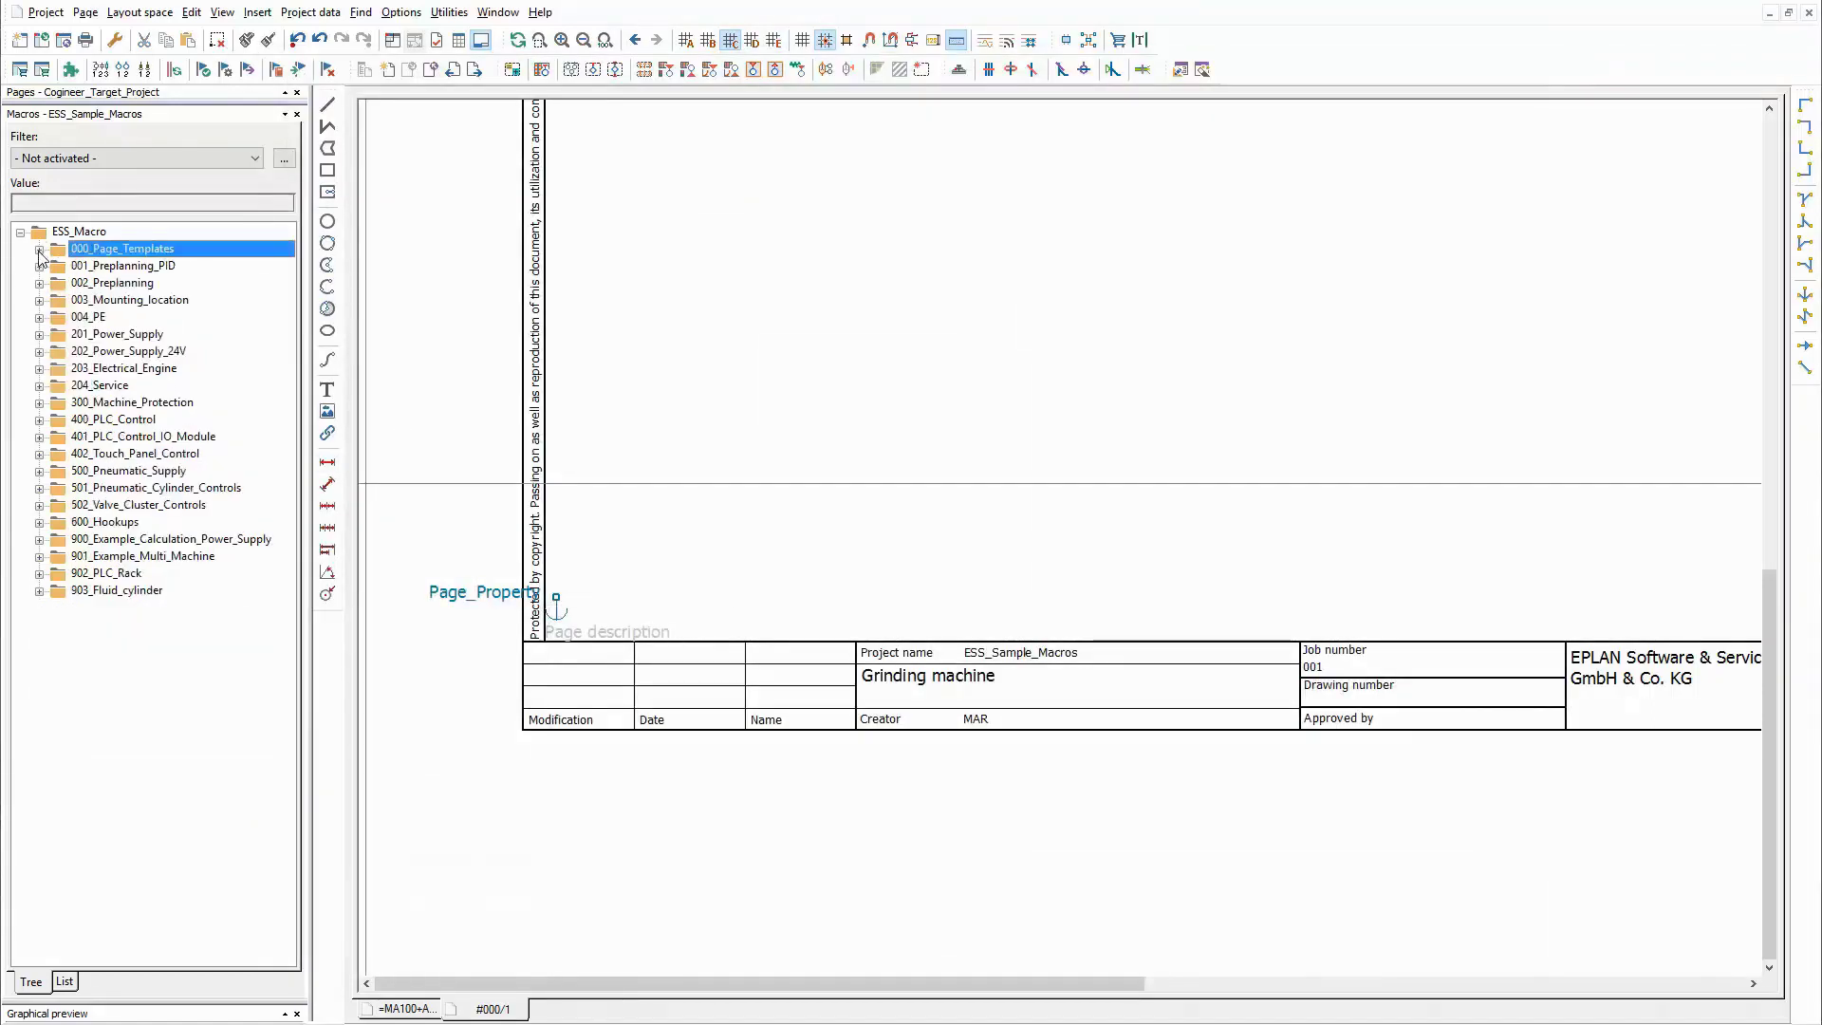
left_click(140, 558)
double_click(139, 561)
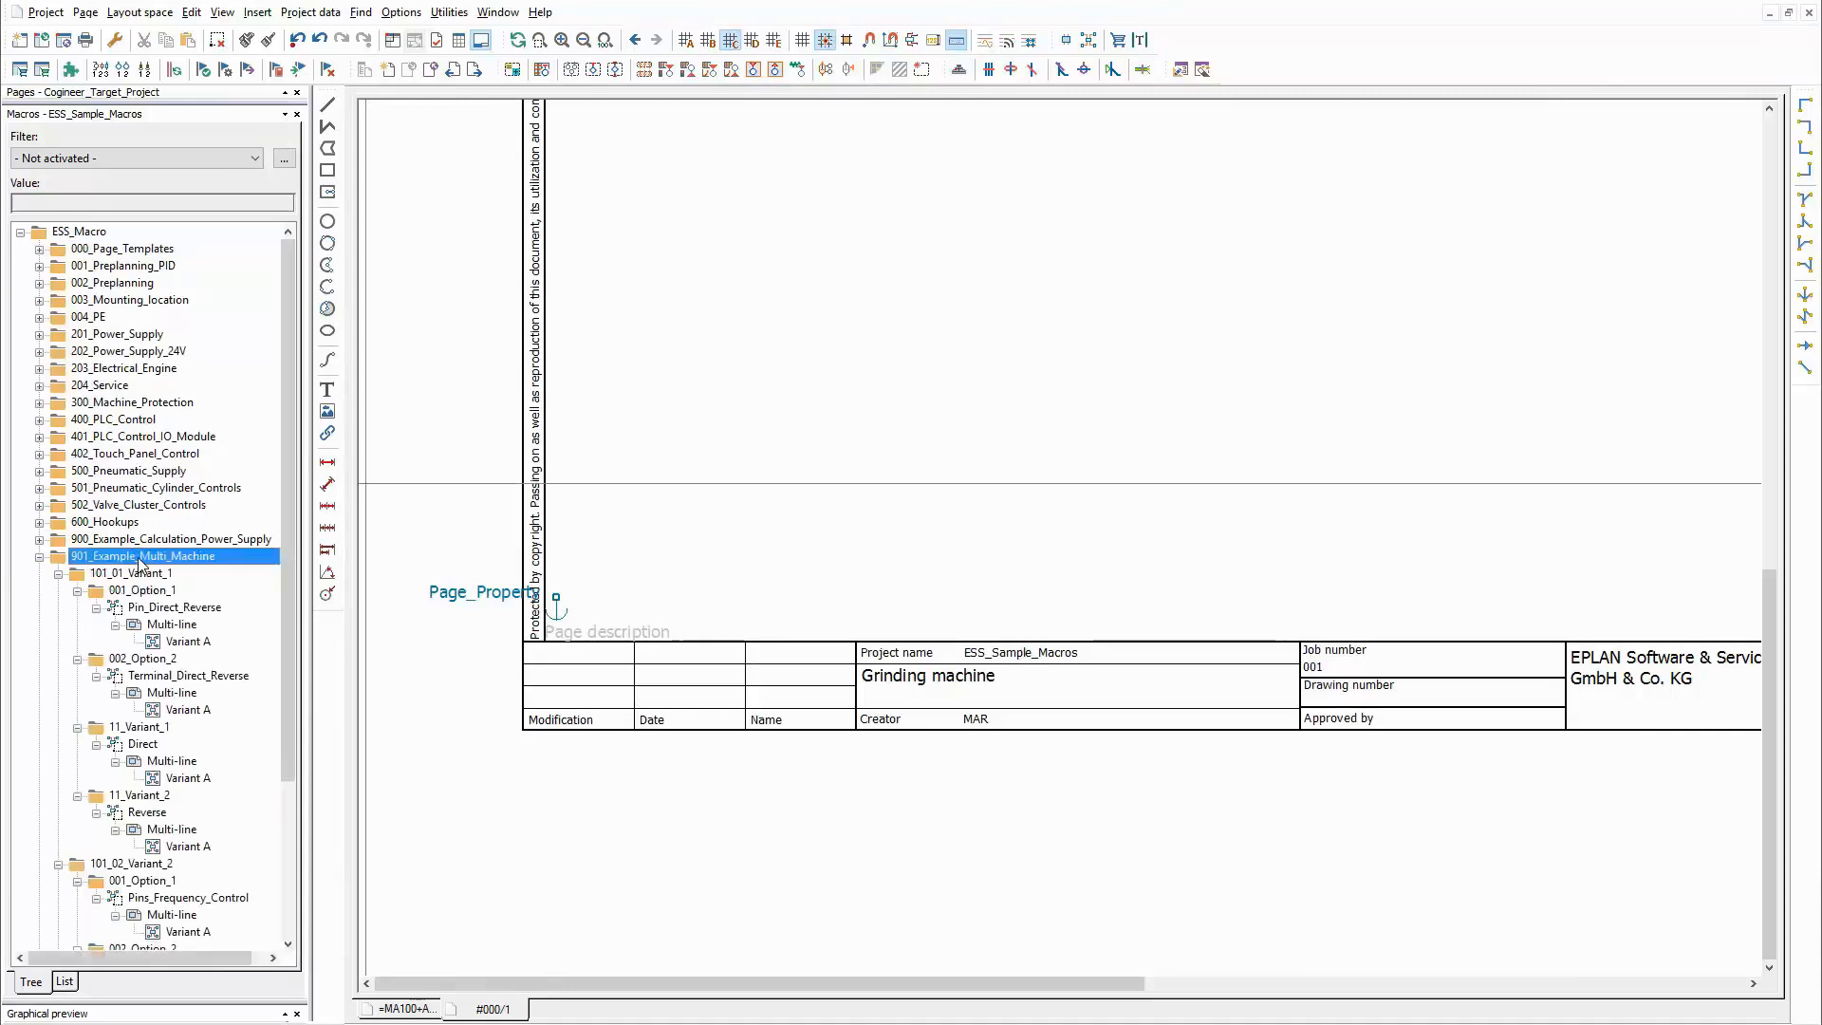
scroll(152, 567, "down", 4)
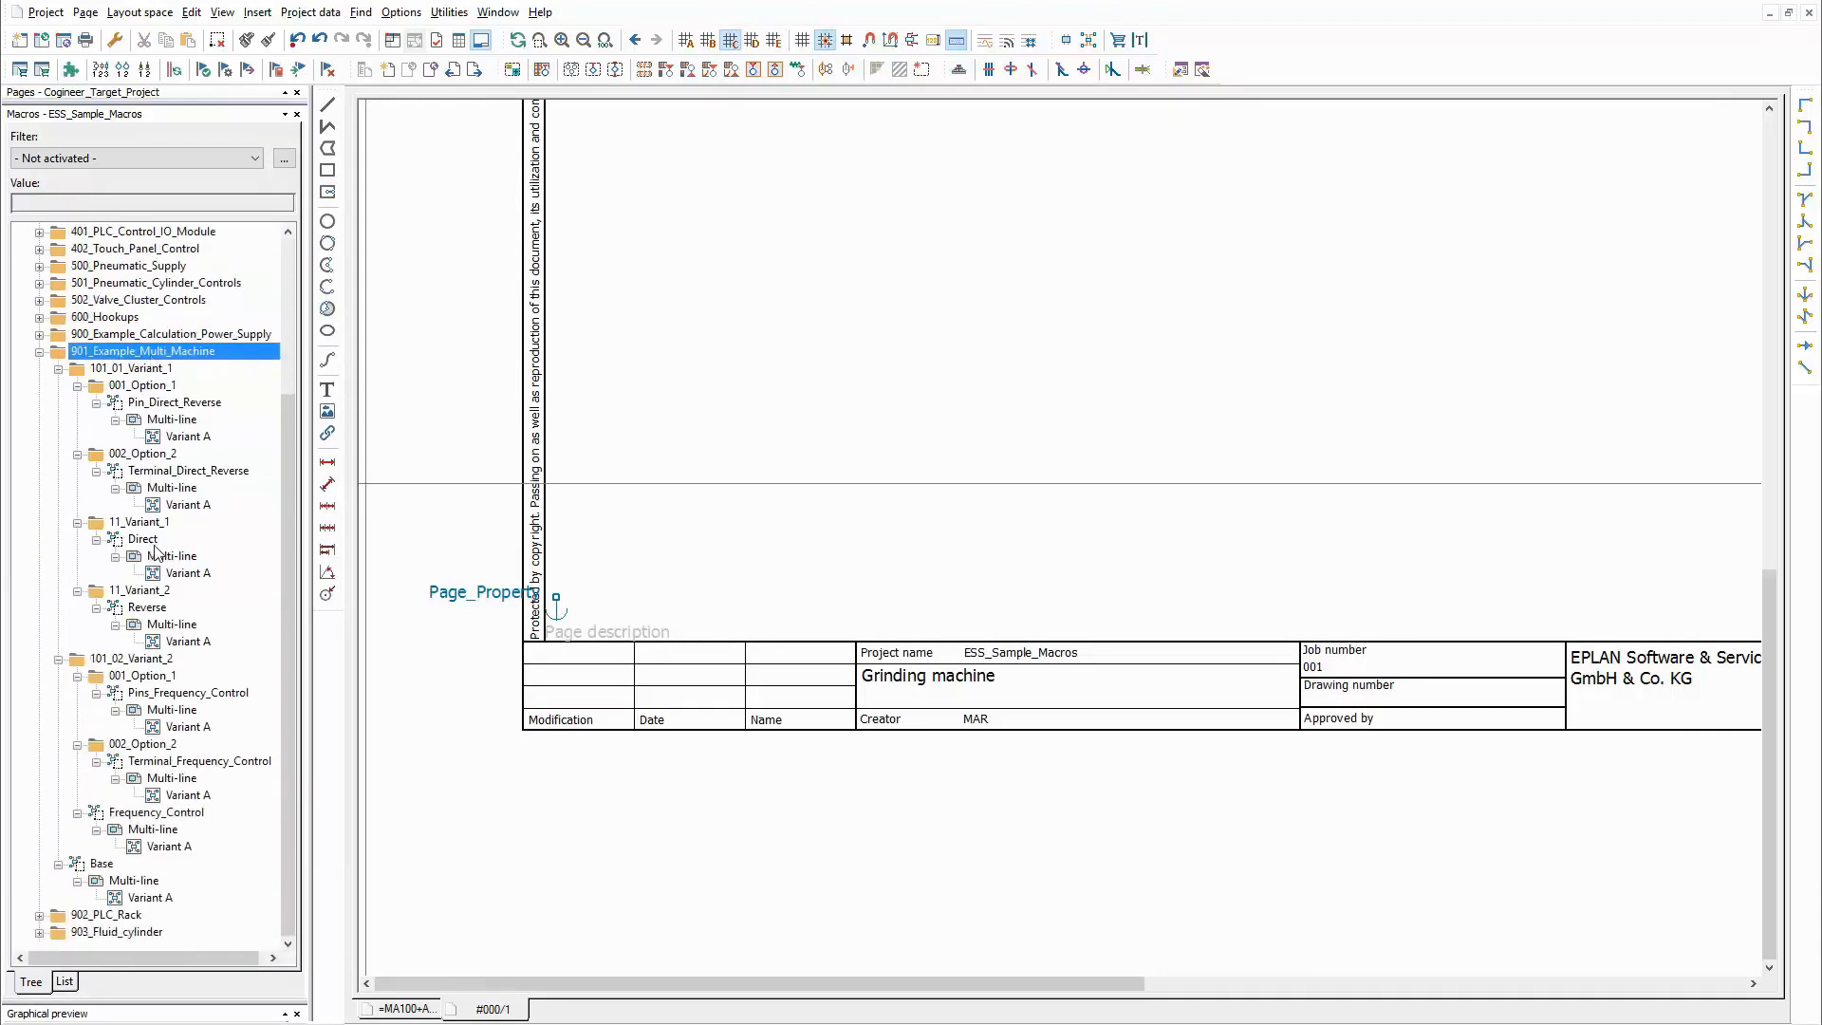
right_click(188, 437)
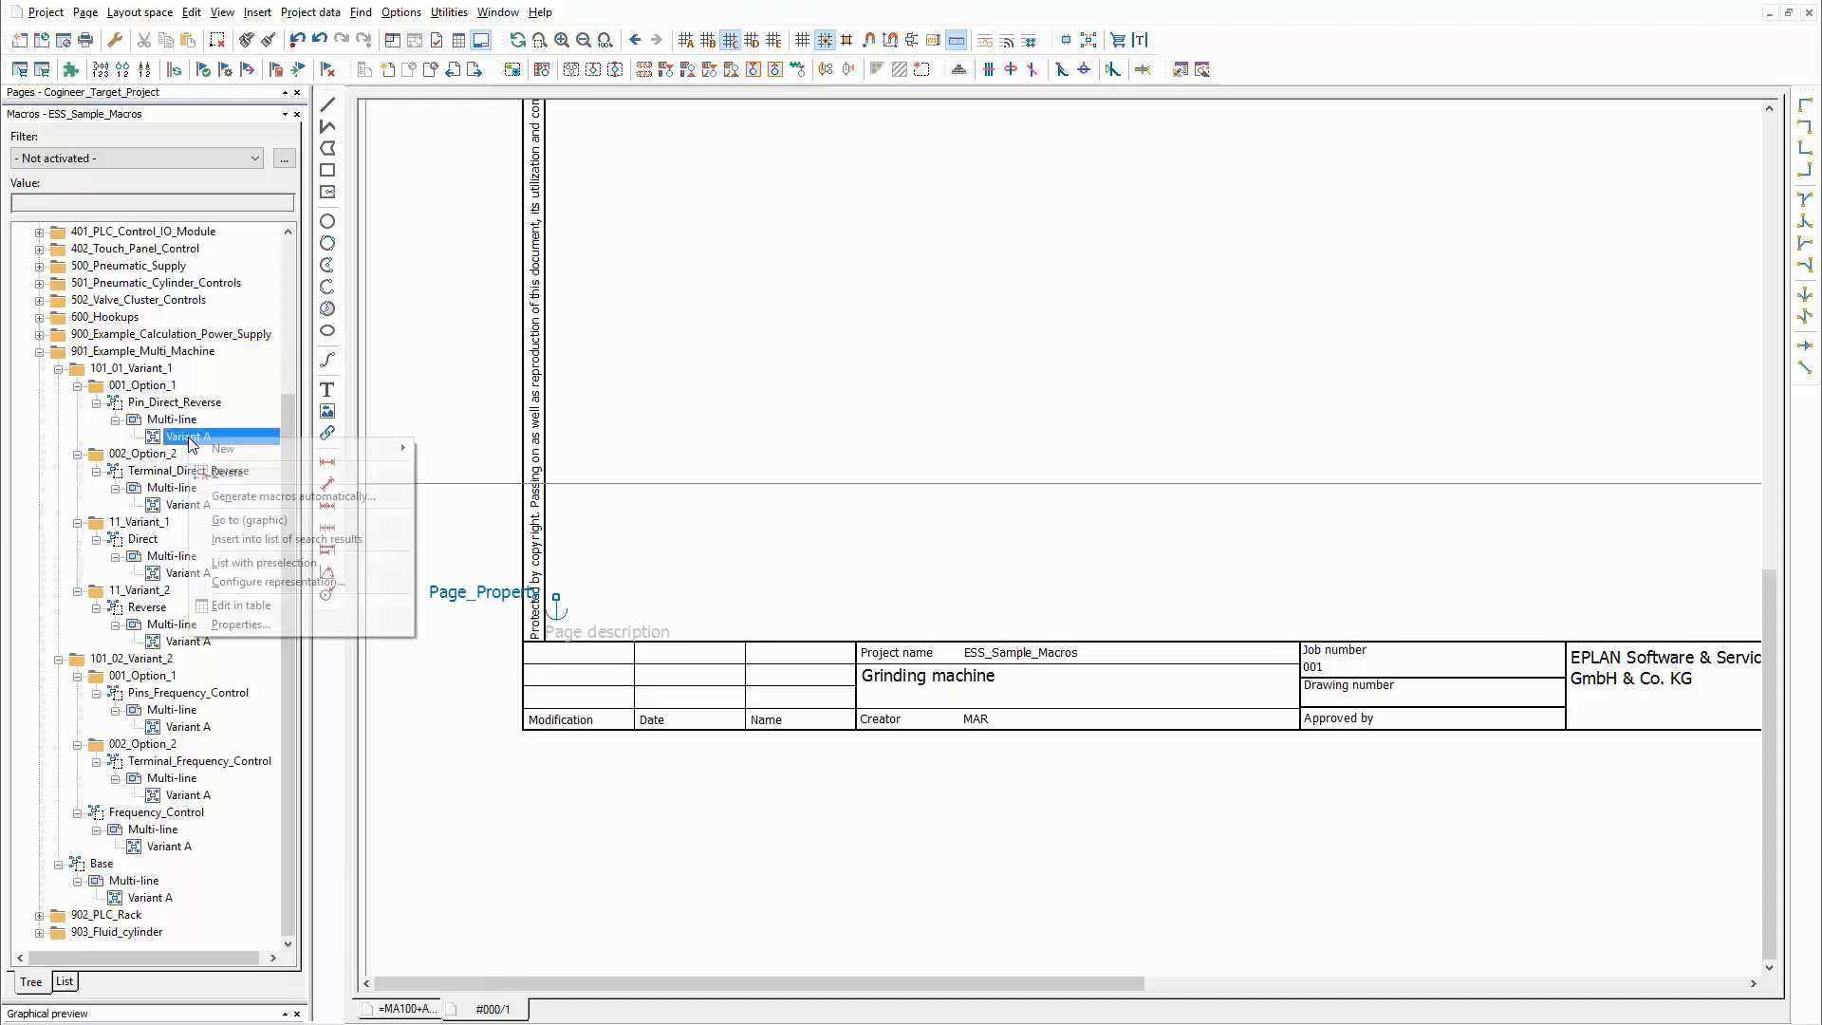
left_click(248, 520)
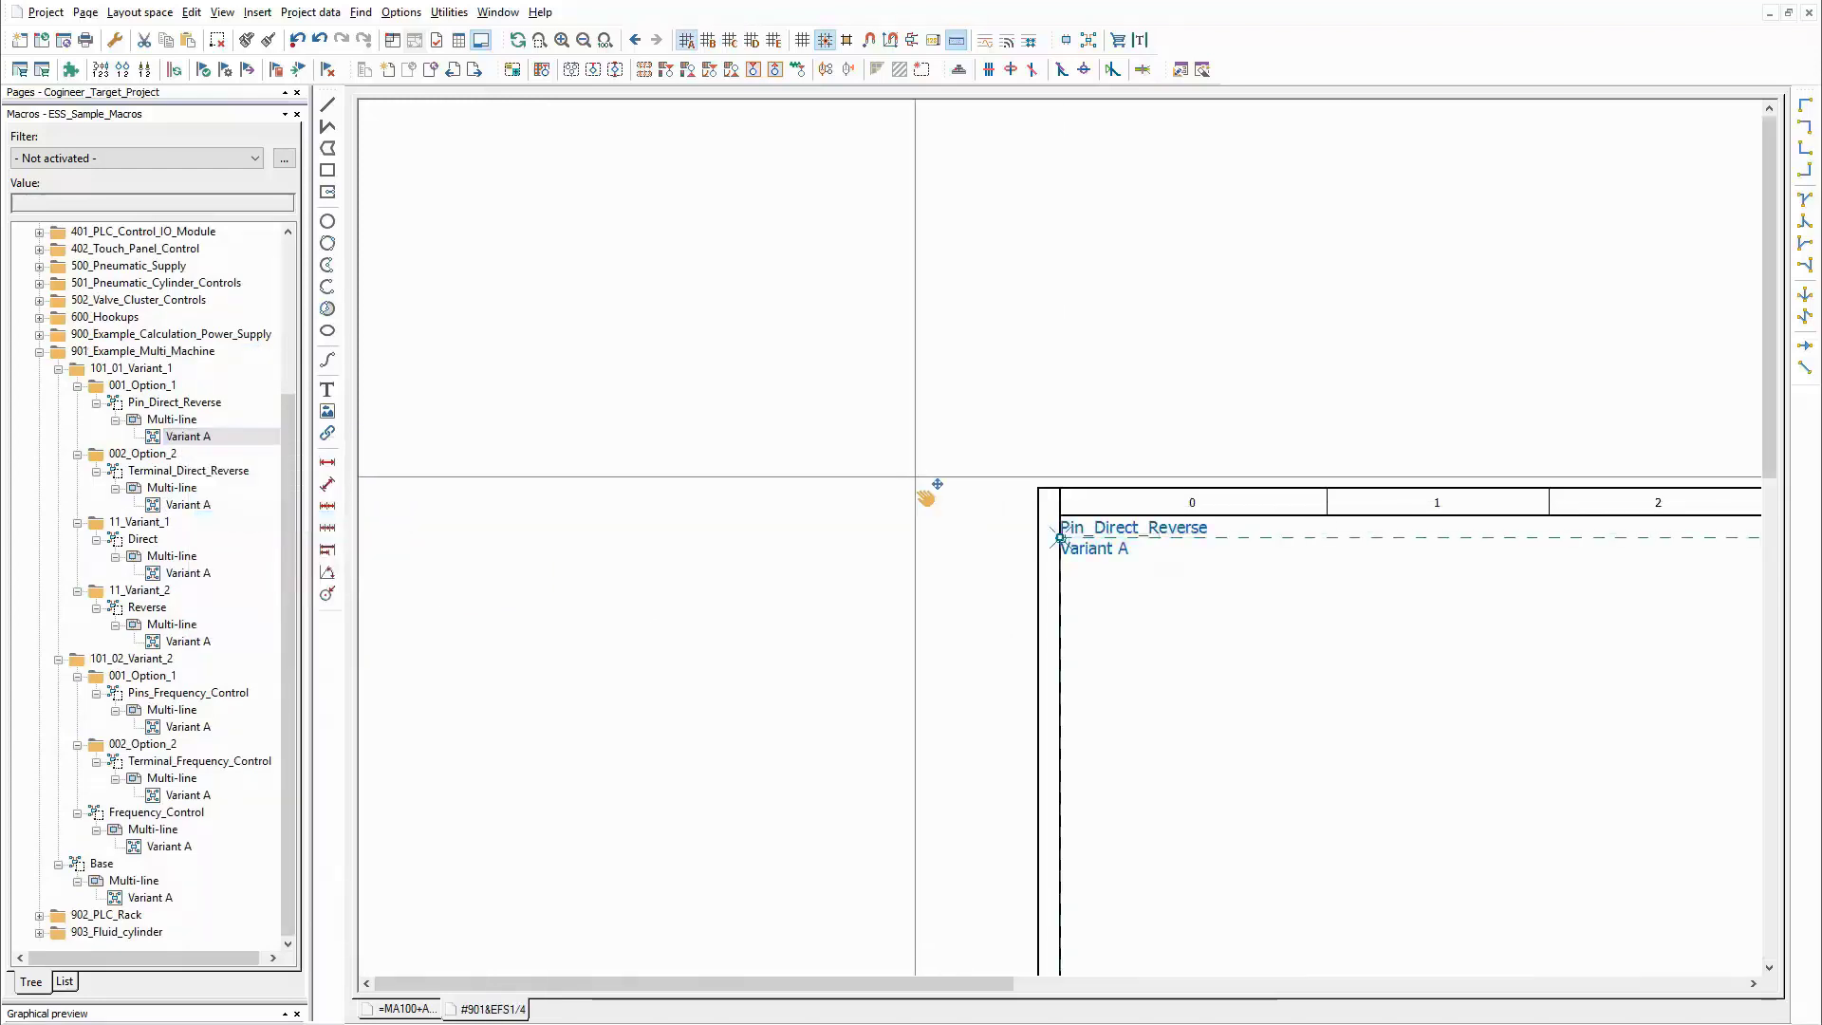
key("alt+3")
scroll(425, 691, "up", 3)
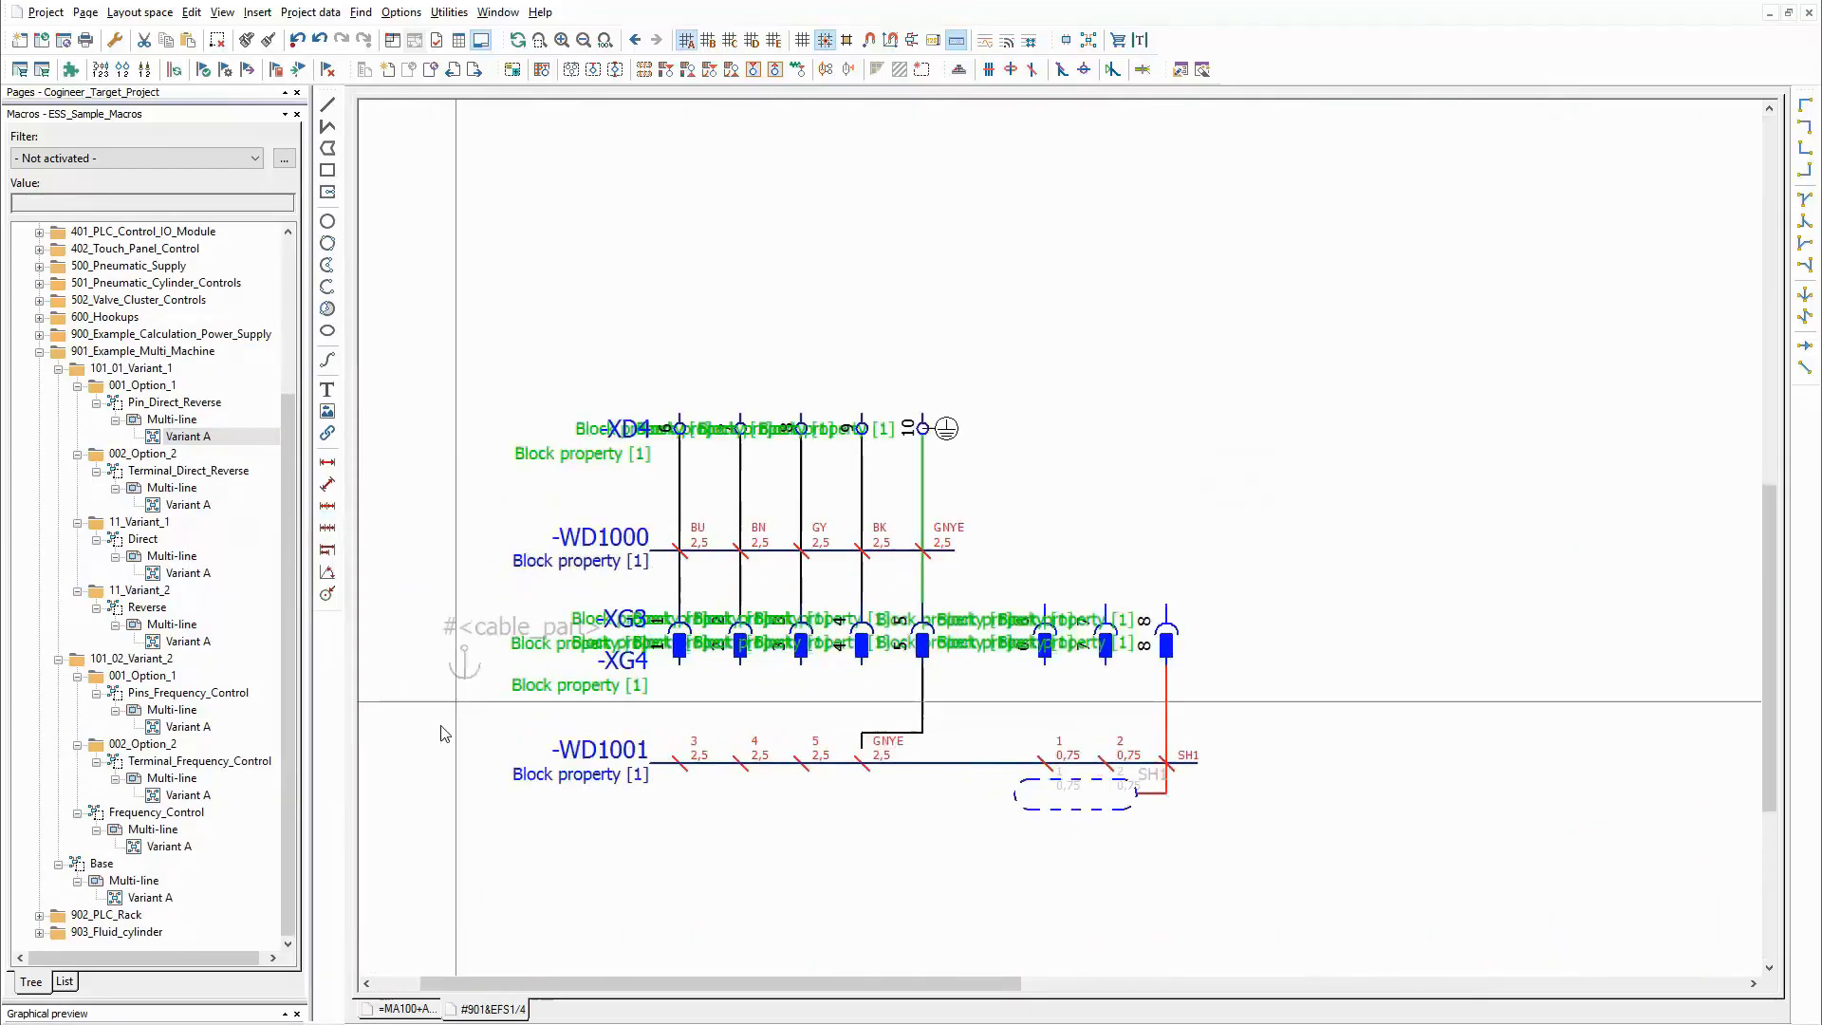
double_click(486, 624)
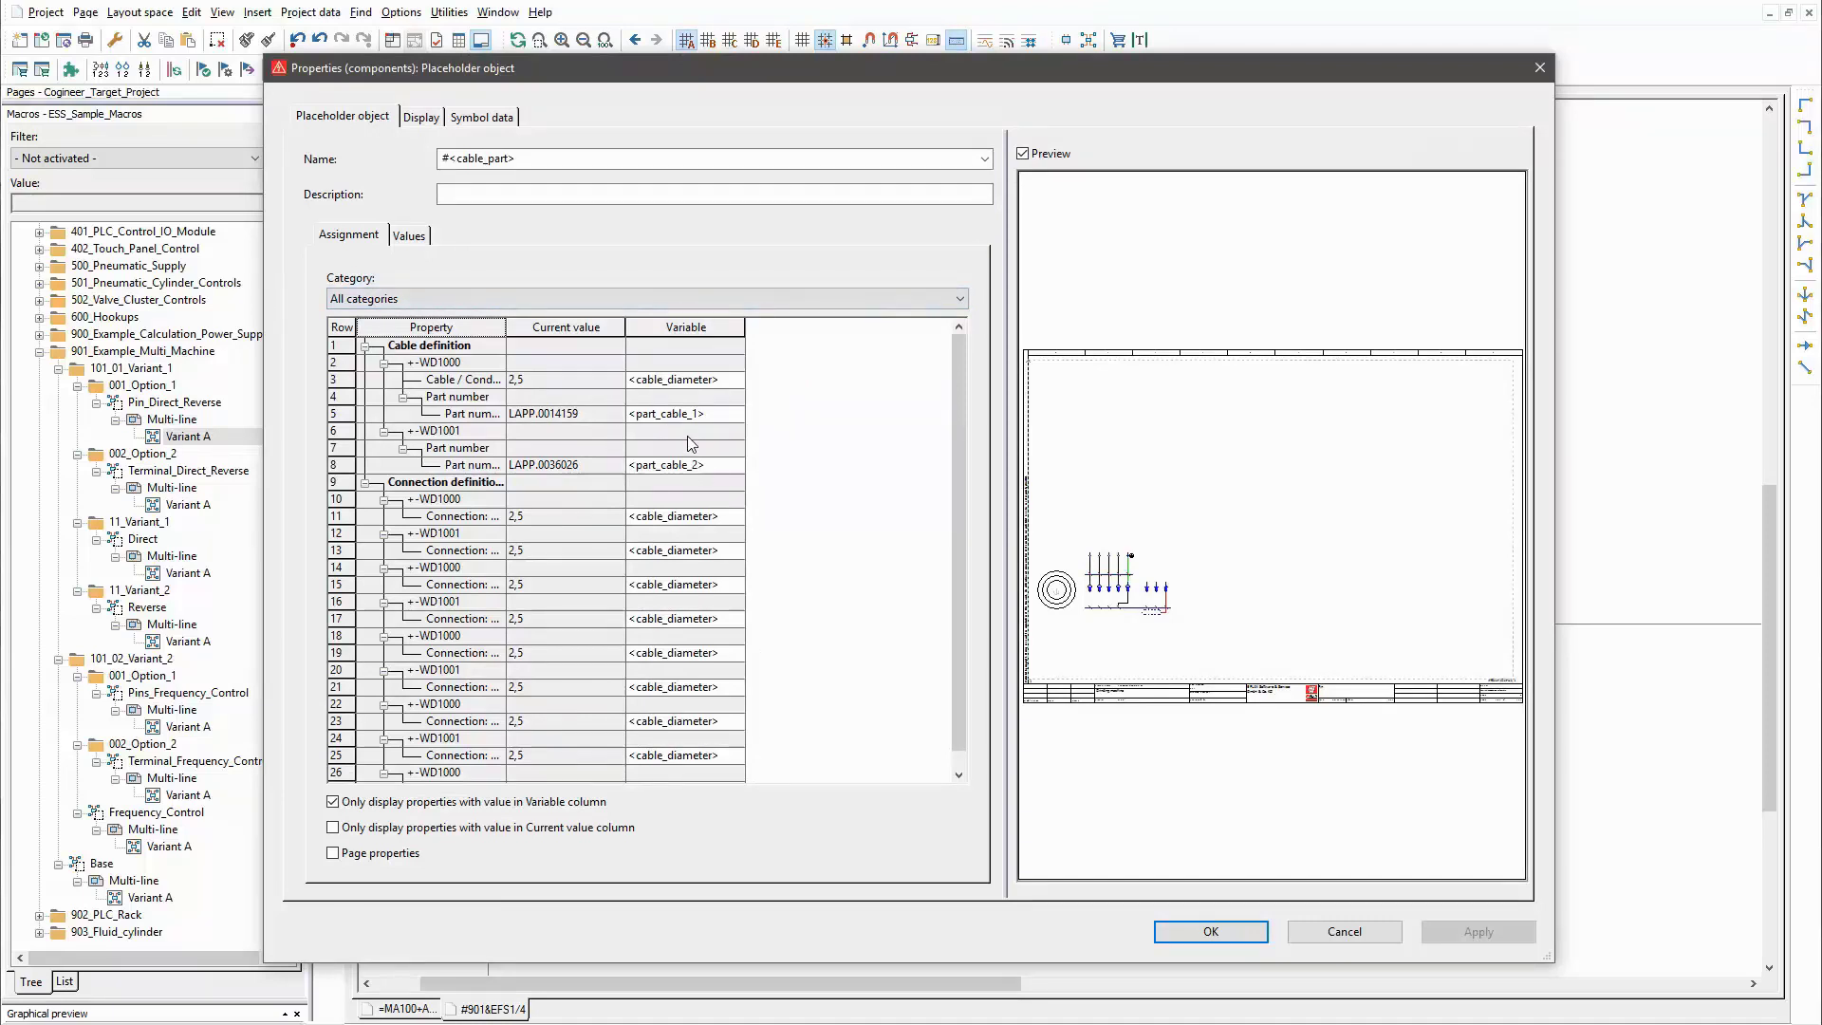
left_click(408, 237)
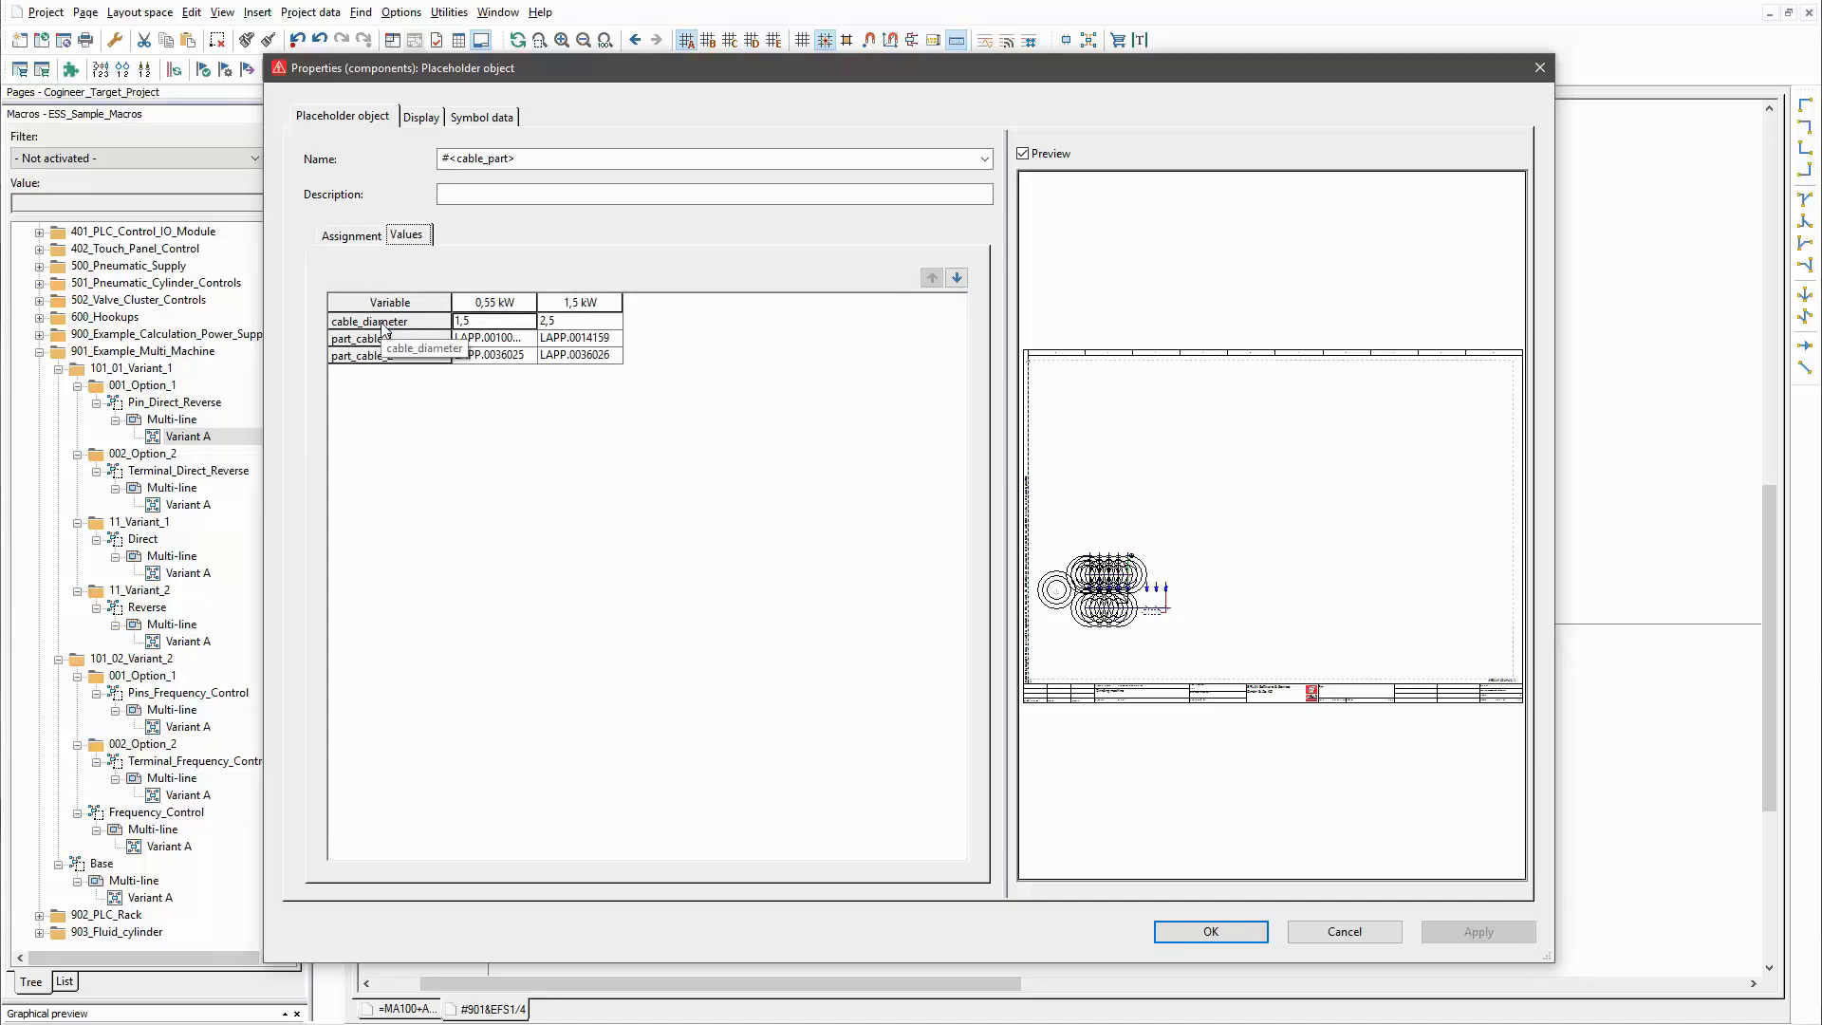
left_click(358, 243)
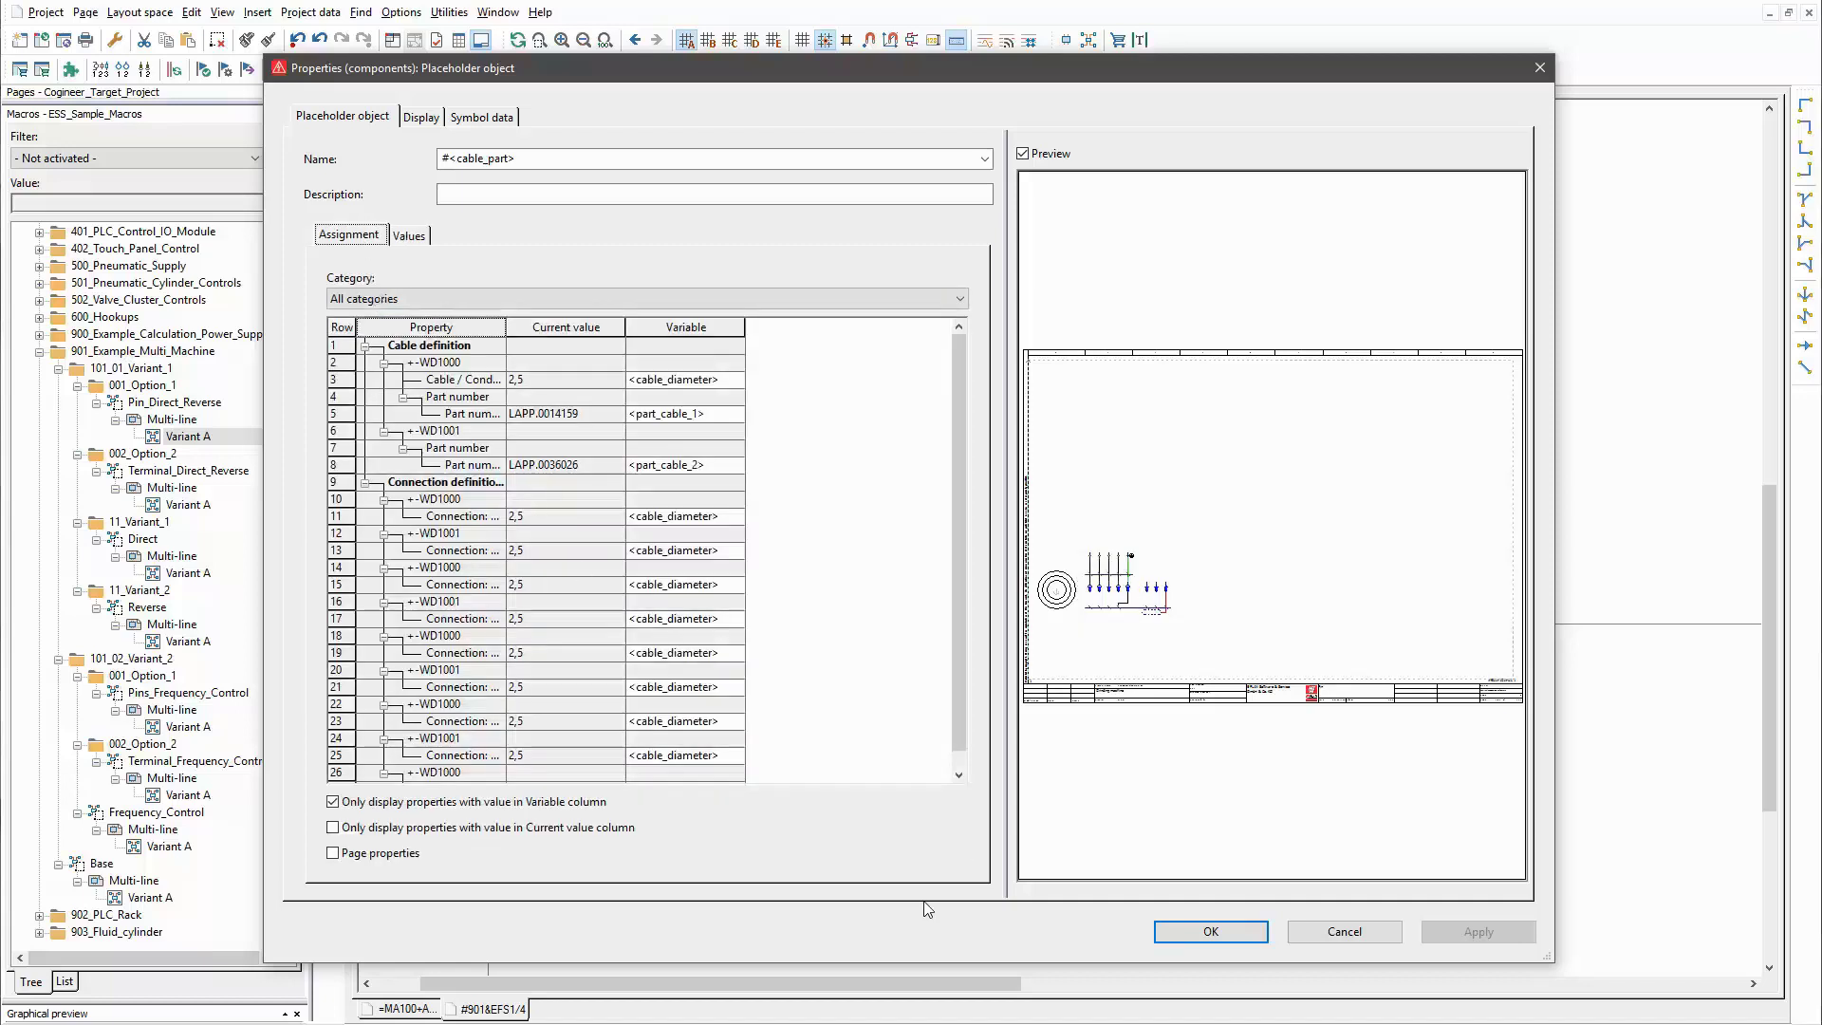
left_click(1224, 928)
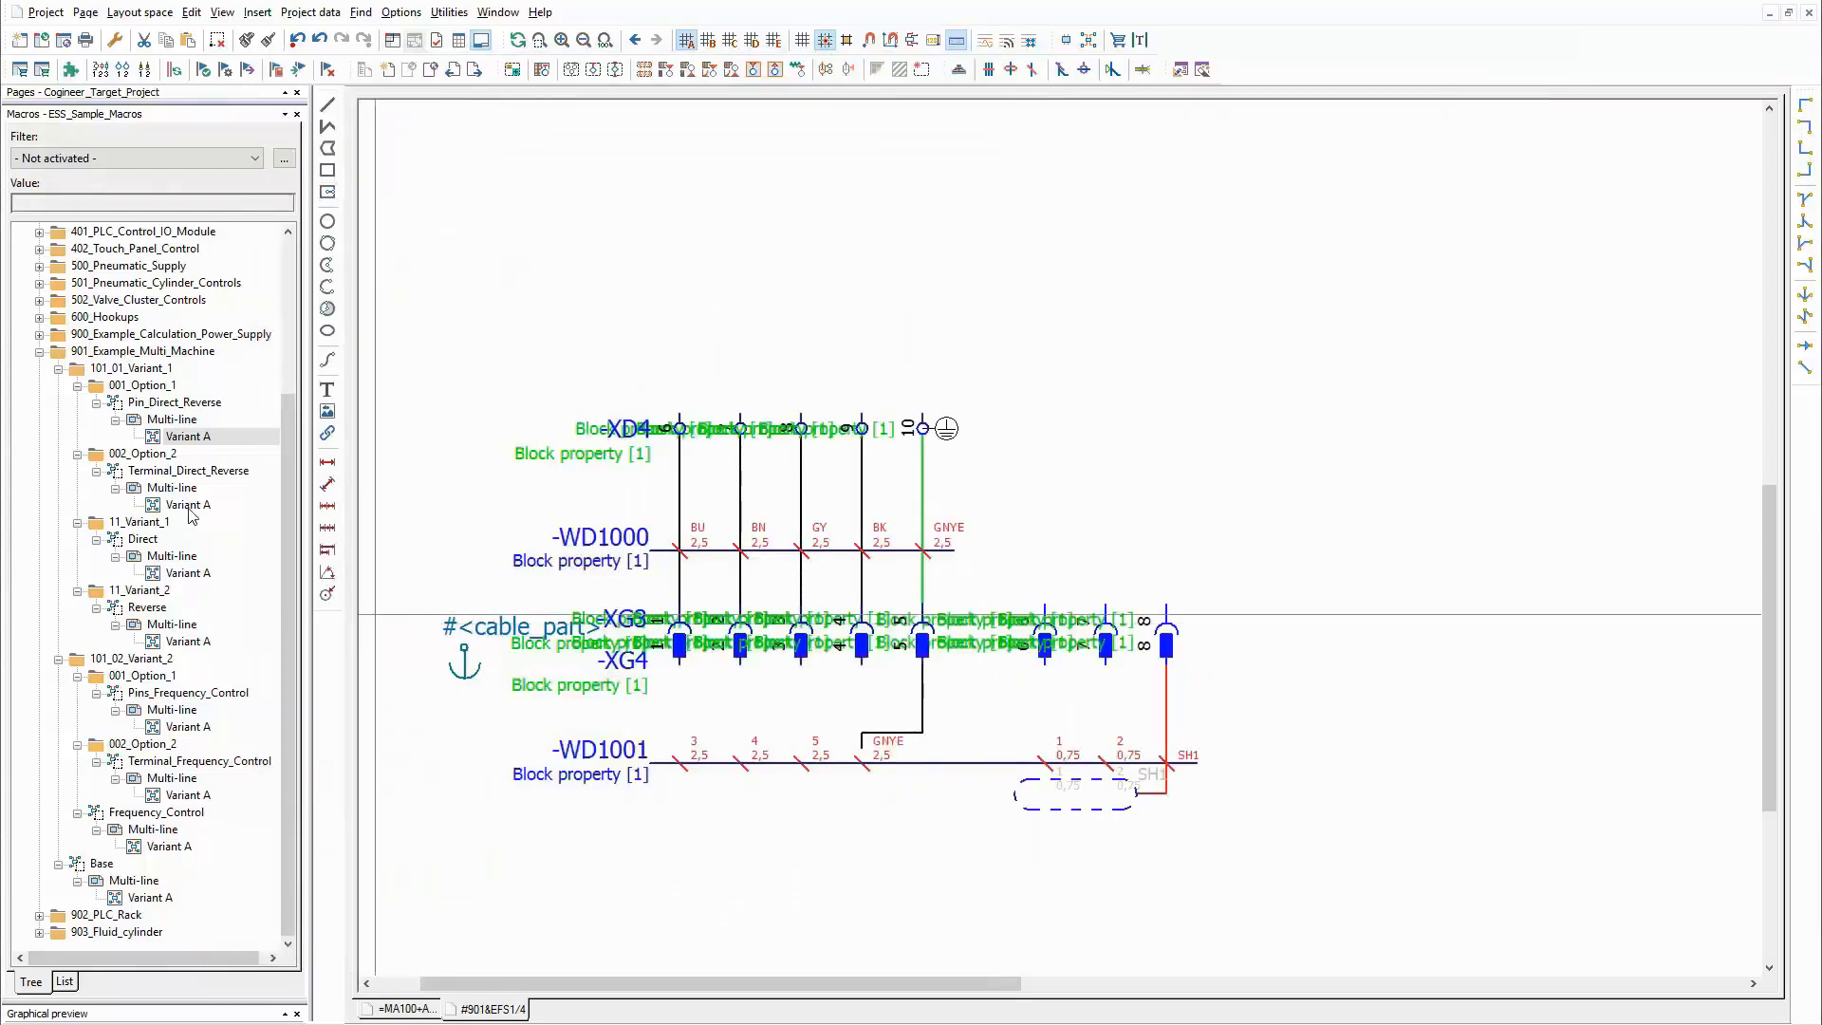
Go to the Terminal_Direct_Reverse Variant A macro page in the graphic editor.
left_click(188, 505)
right_click(188, 504)
left_click(266, 585)
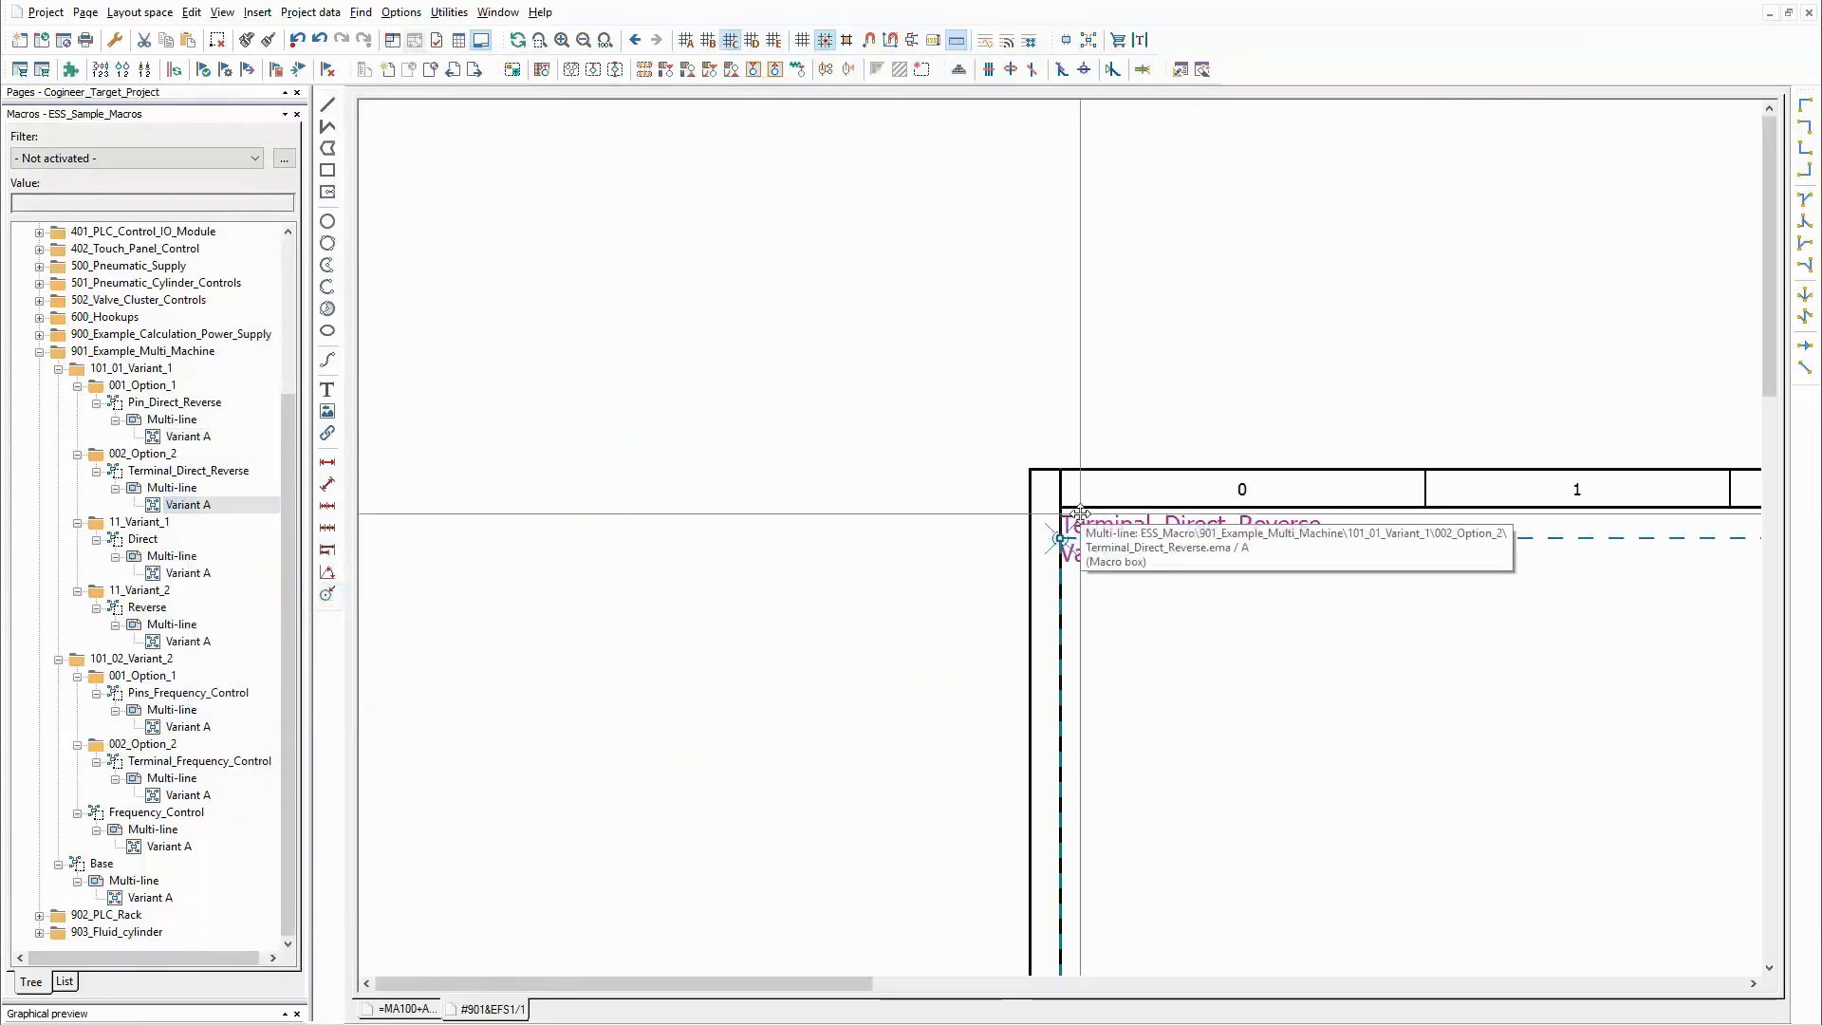
scroll(886, 447, "down", 5)
scroll(441, 743, "up", 2)
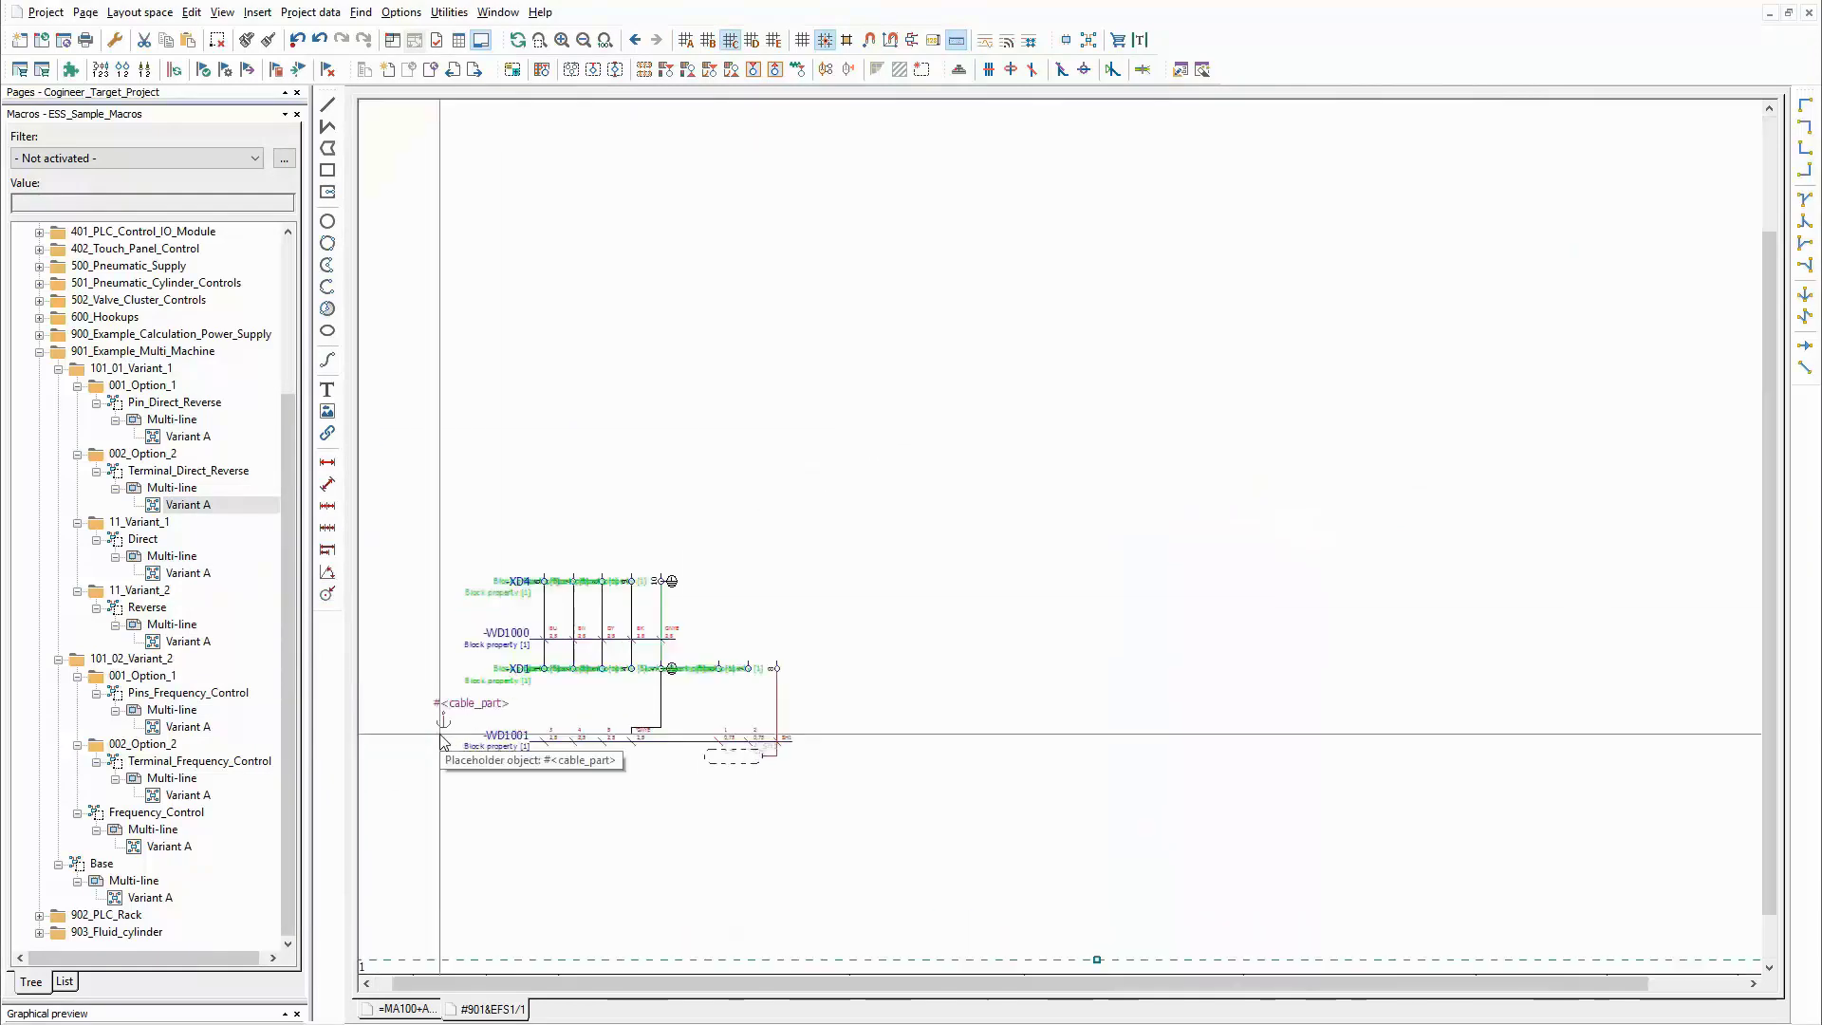
scroll(442, 743, "up", 2)
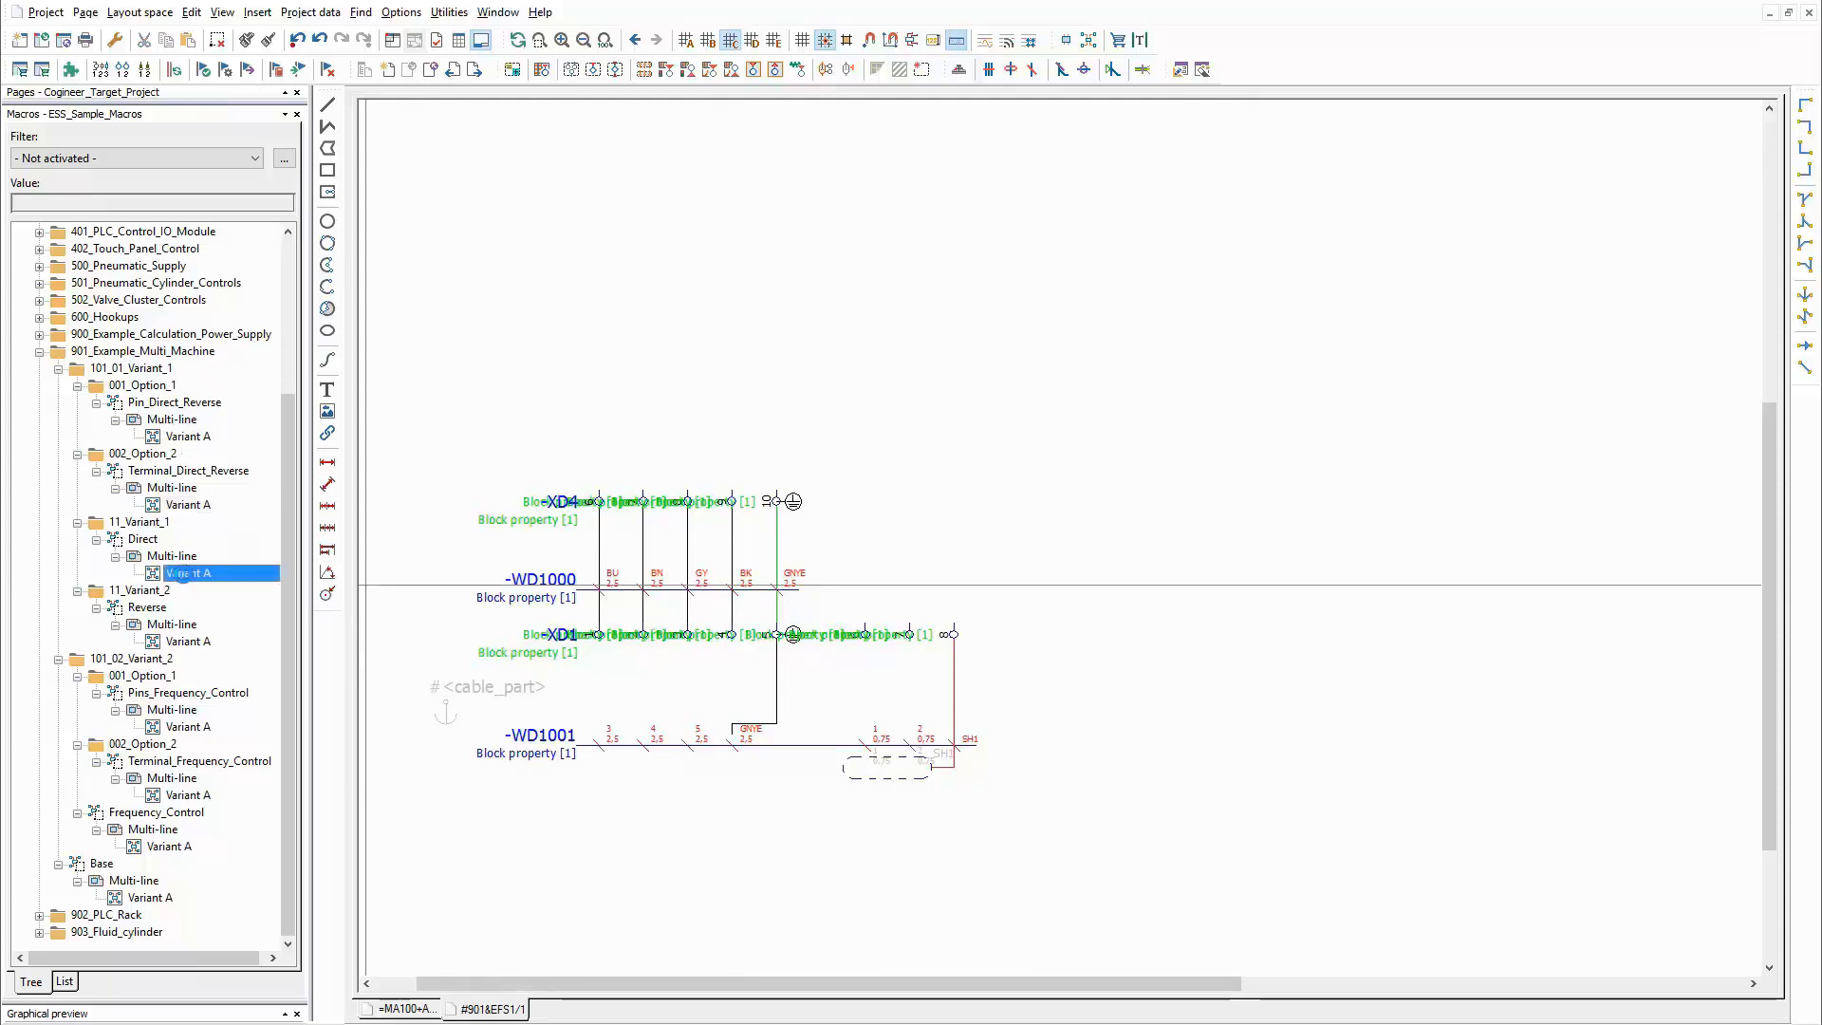
Show the Direct Variant A macro page, then the Reverse Variant A macro page.
right_click(183, 573)
left_click(302, 652)
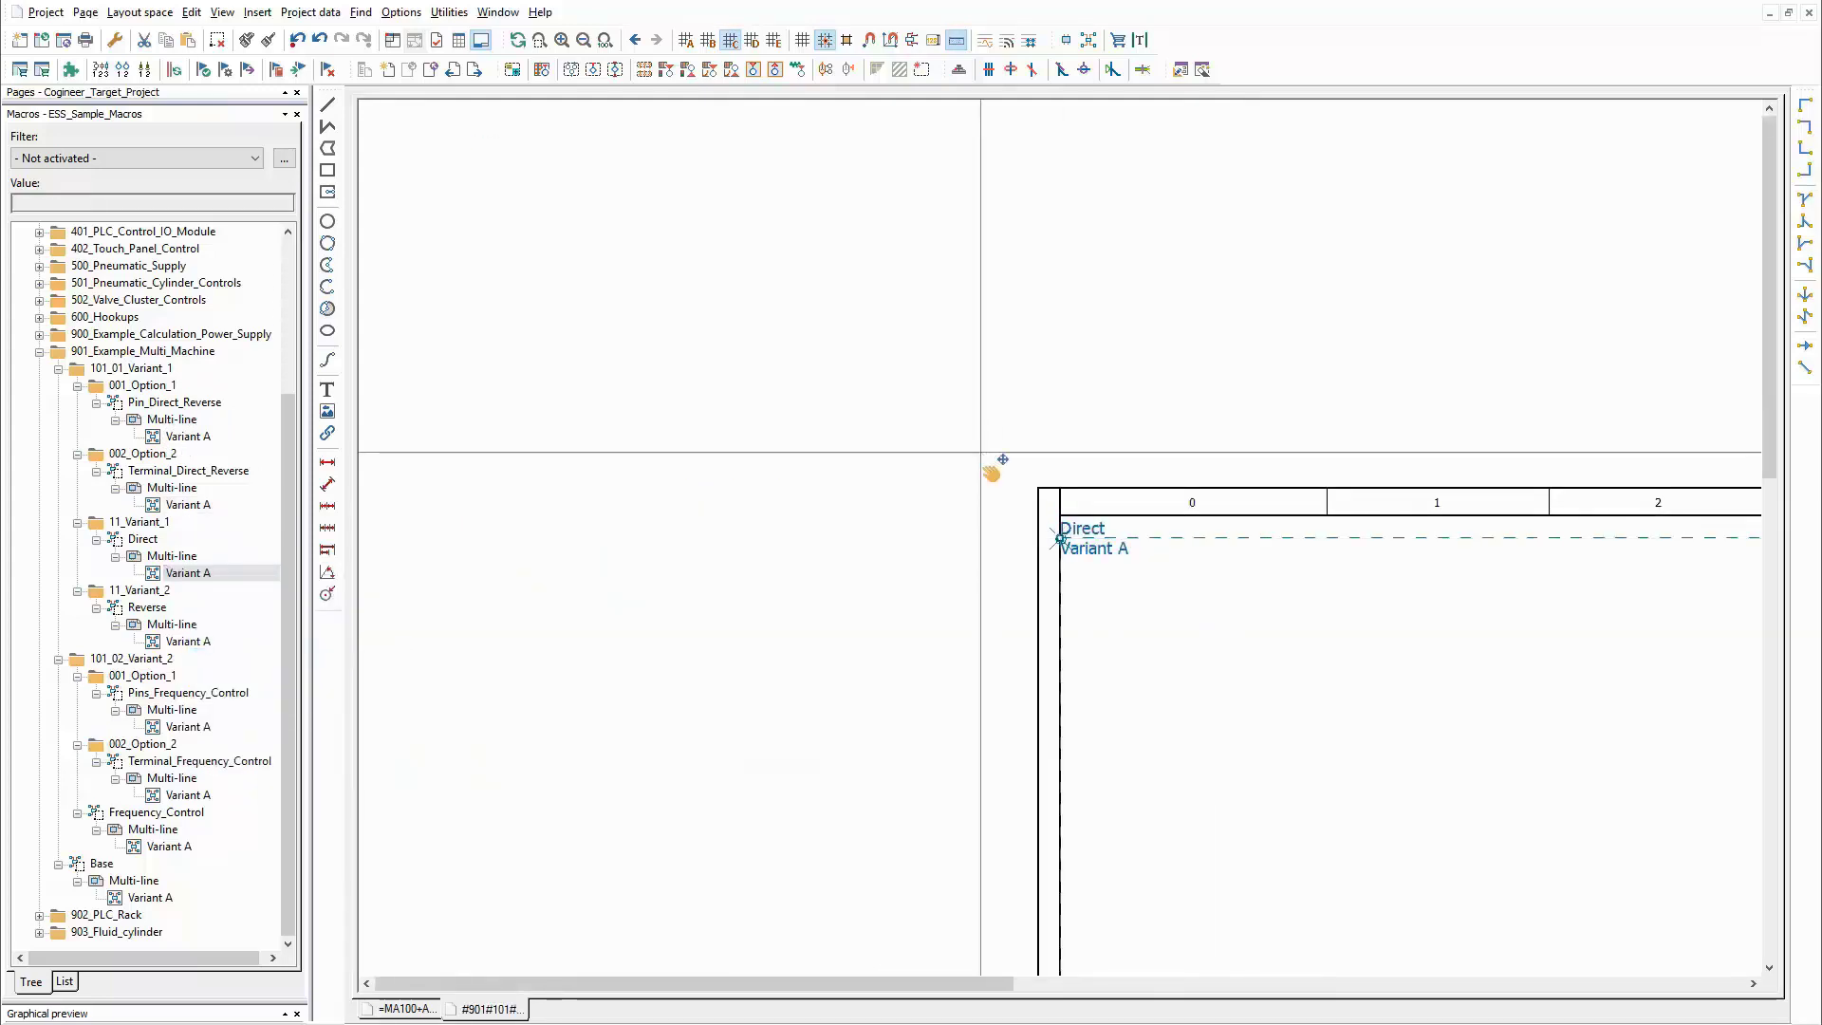
right_click(187, 646)
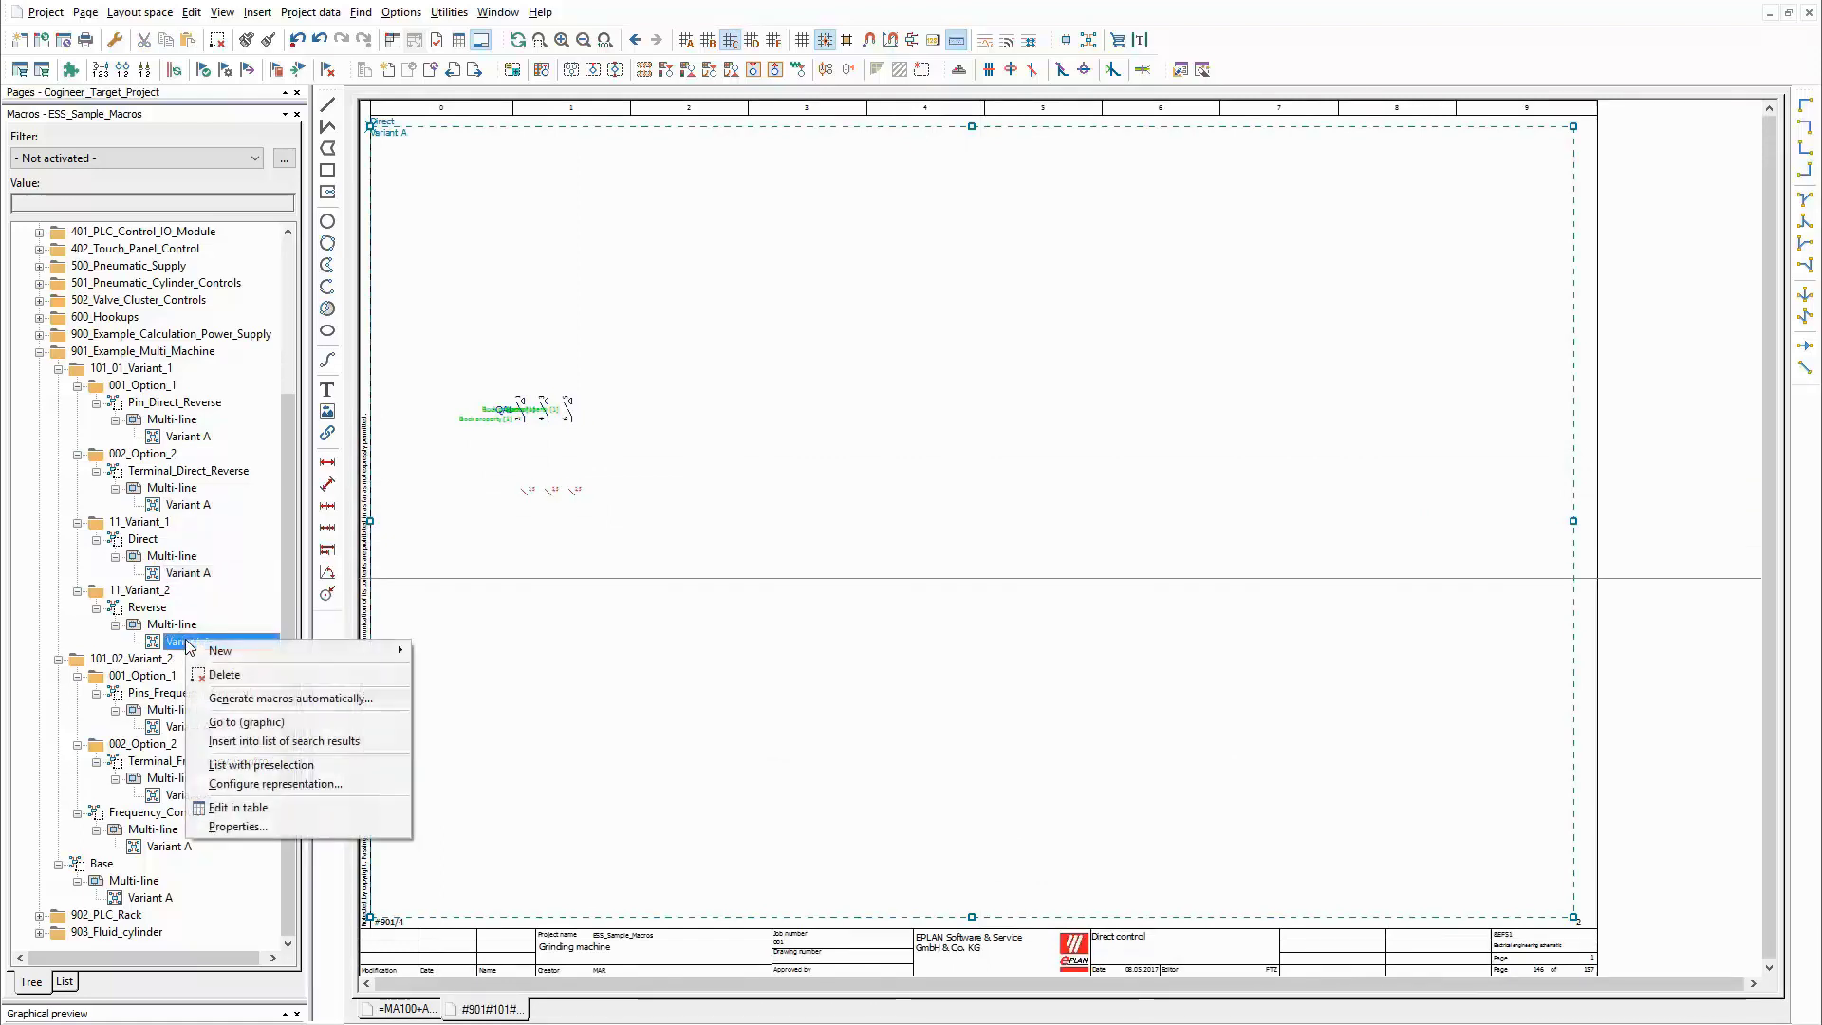
left_click(304, 723)
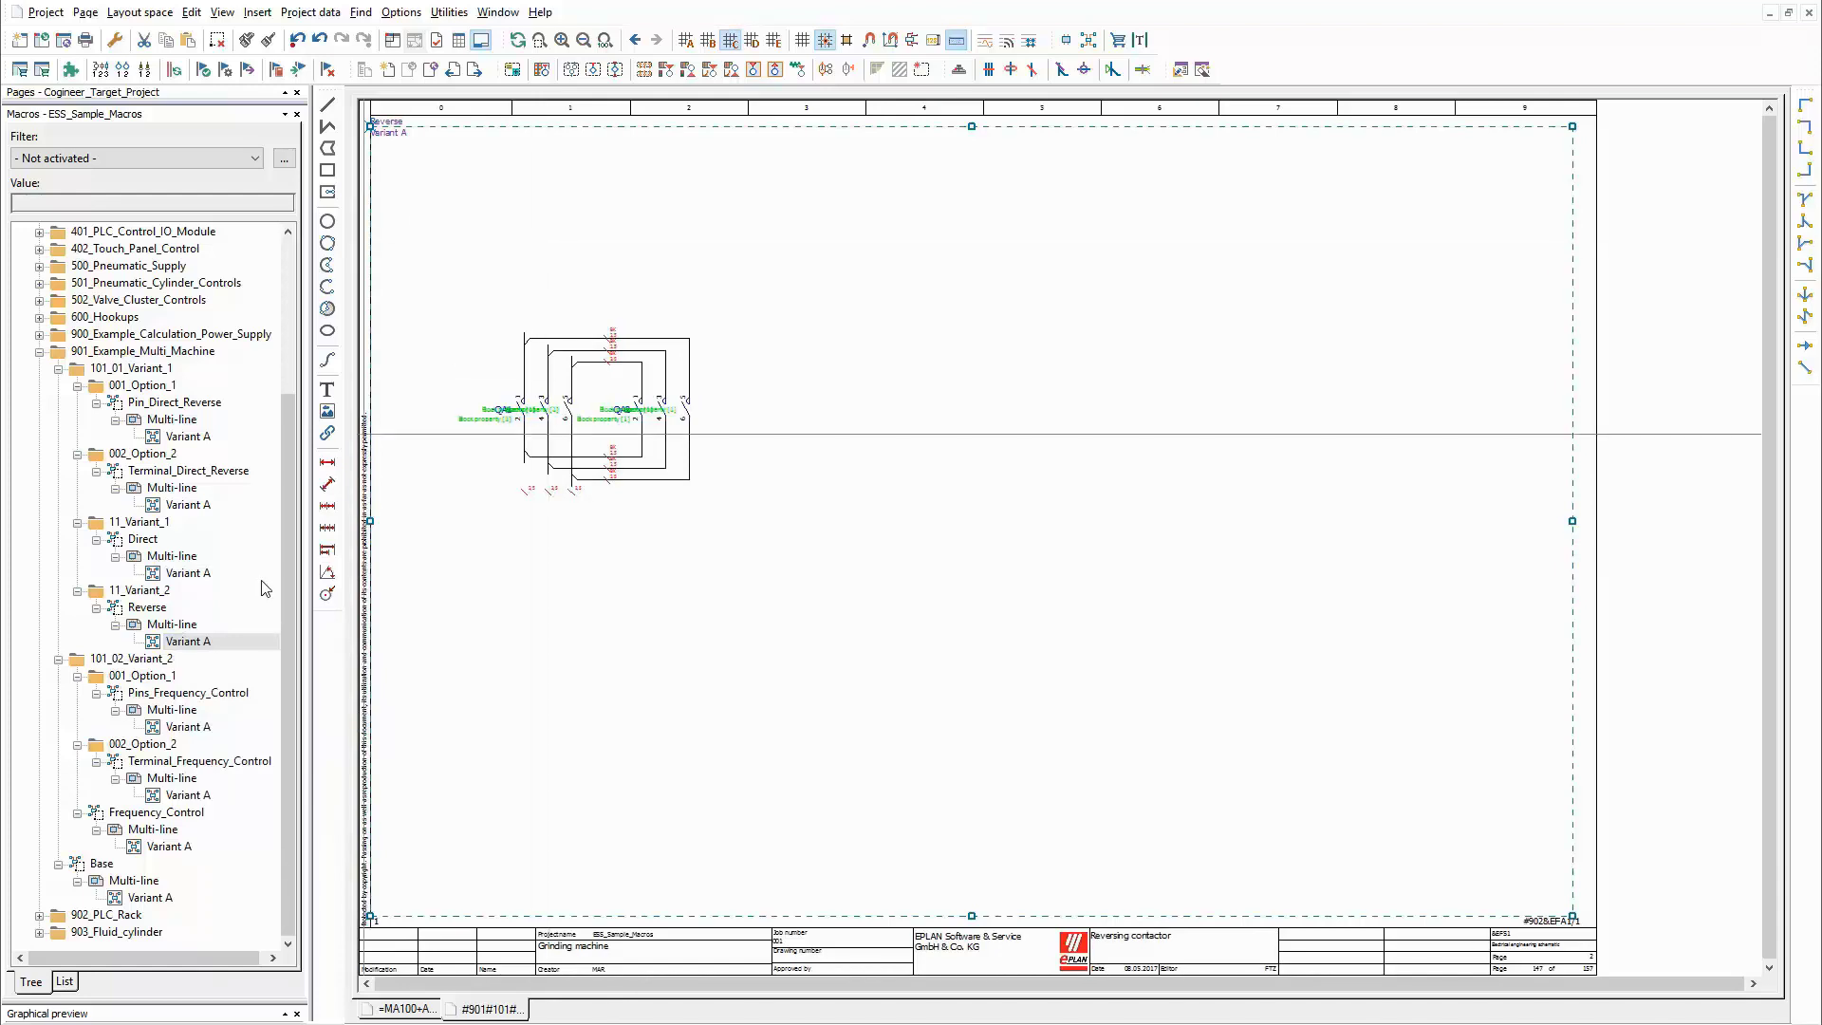
Show the Frequency_Control macro page, then the Pins_Frequency_Control macro page.
right_click(158, 845)
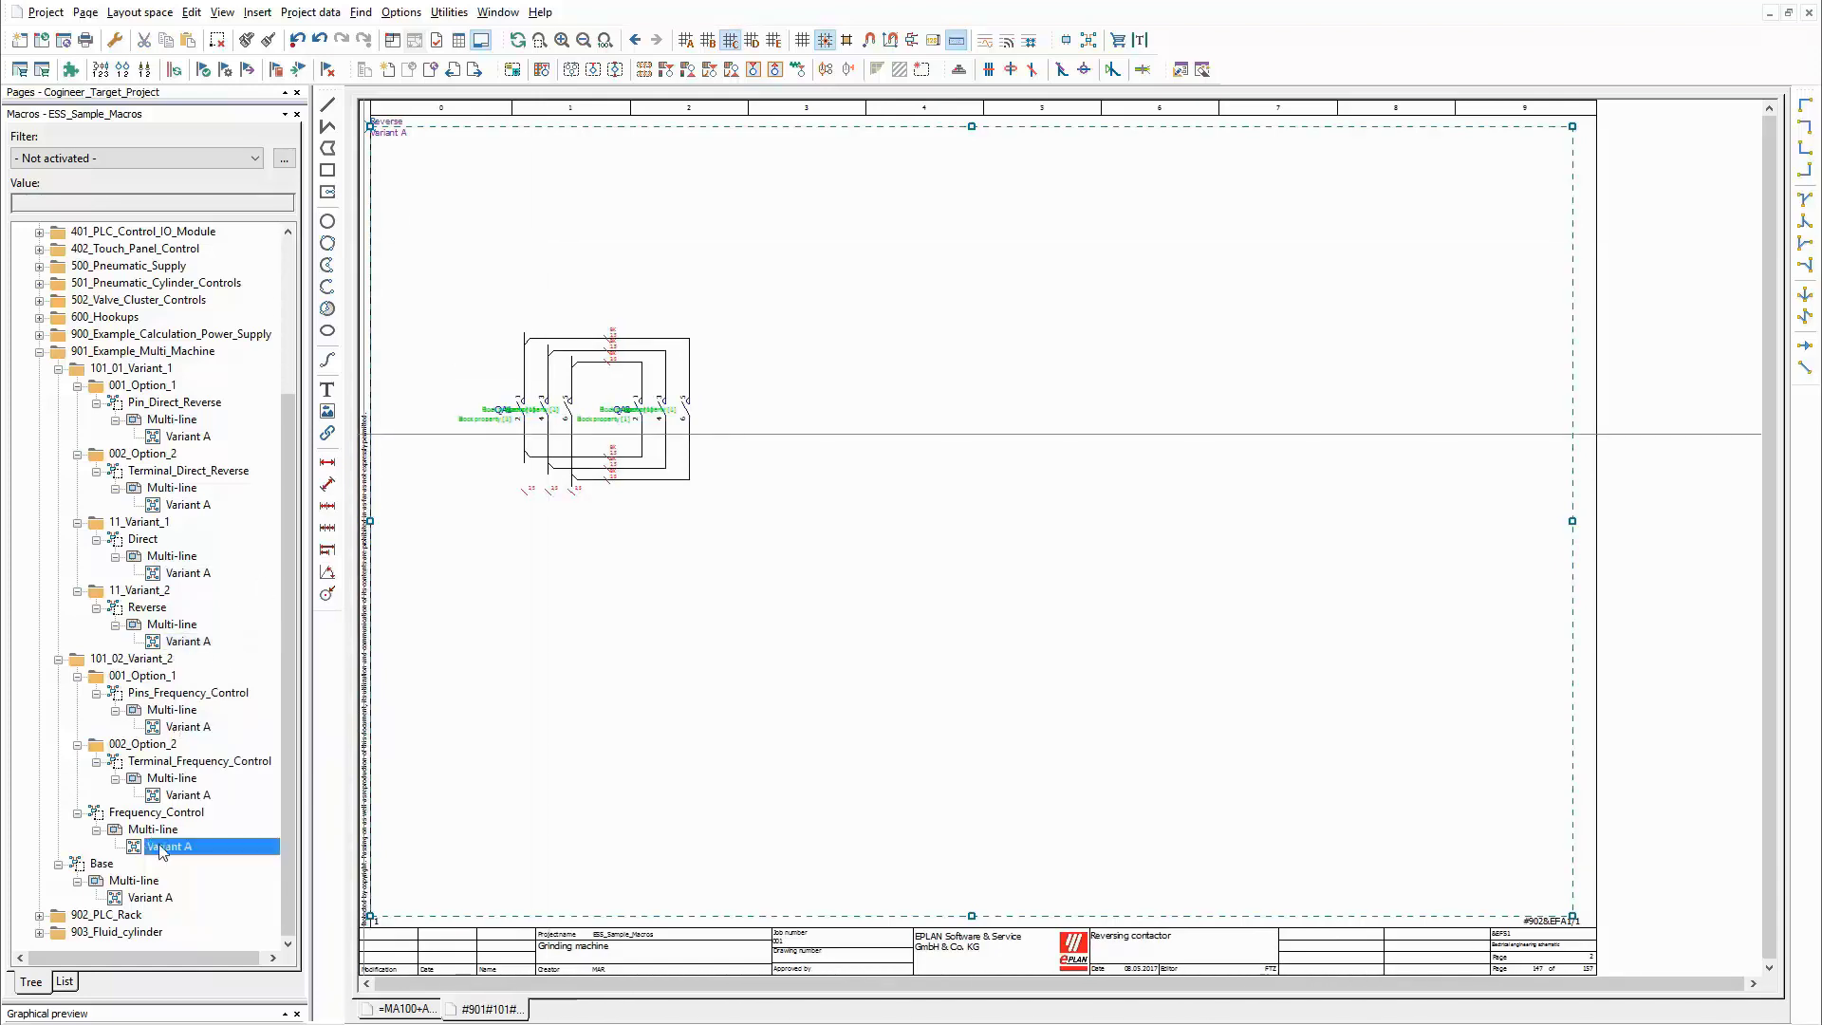
left_click(253, 928)
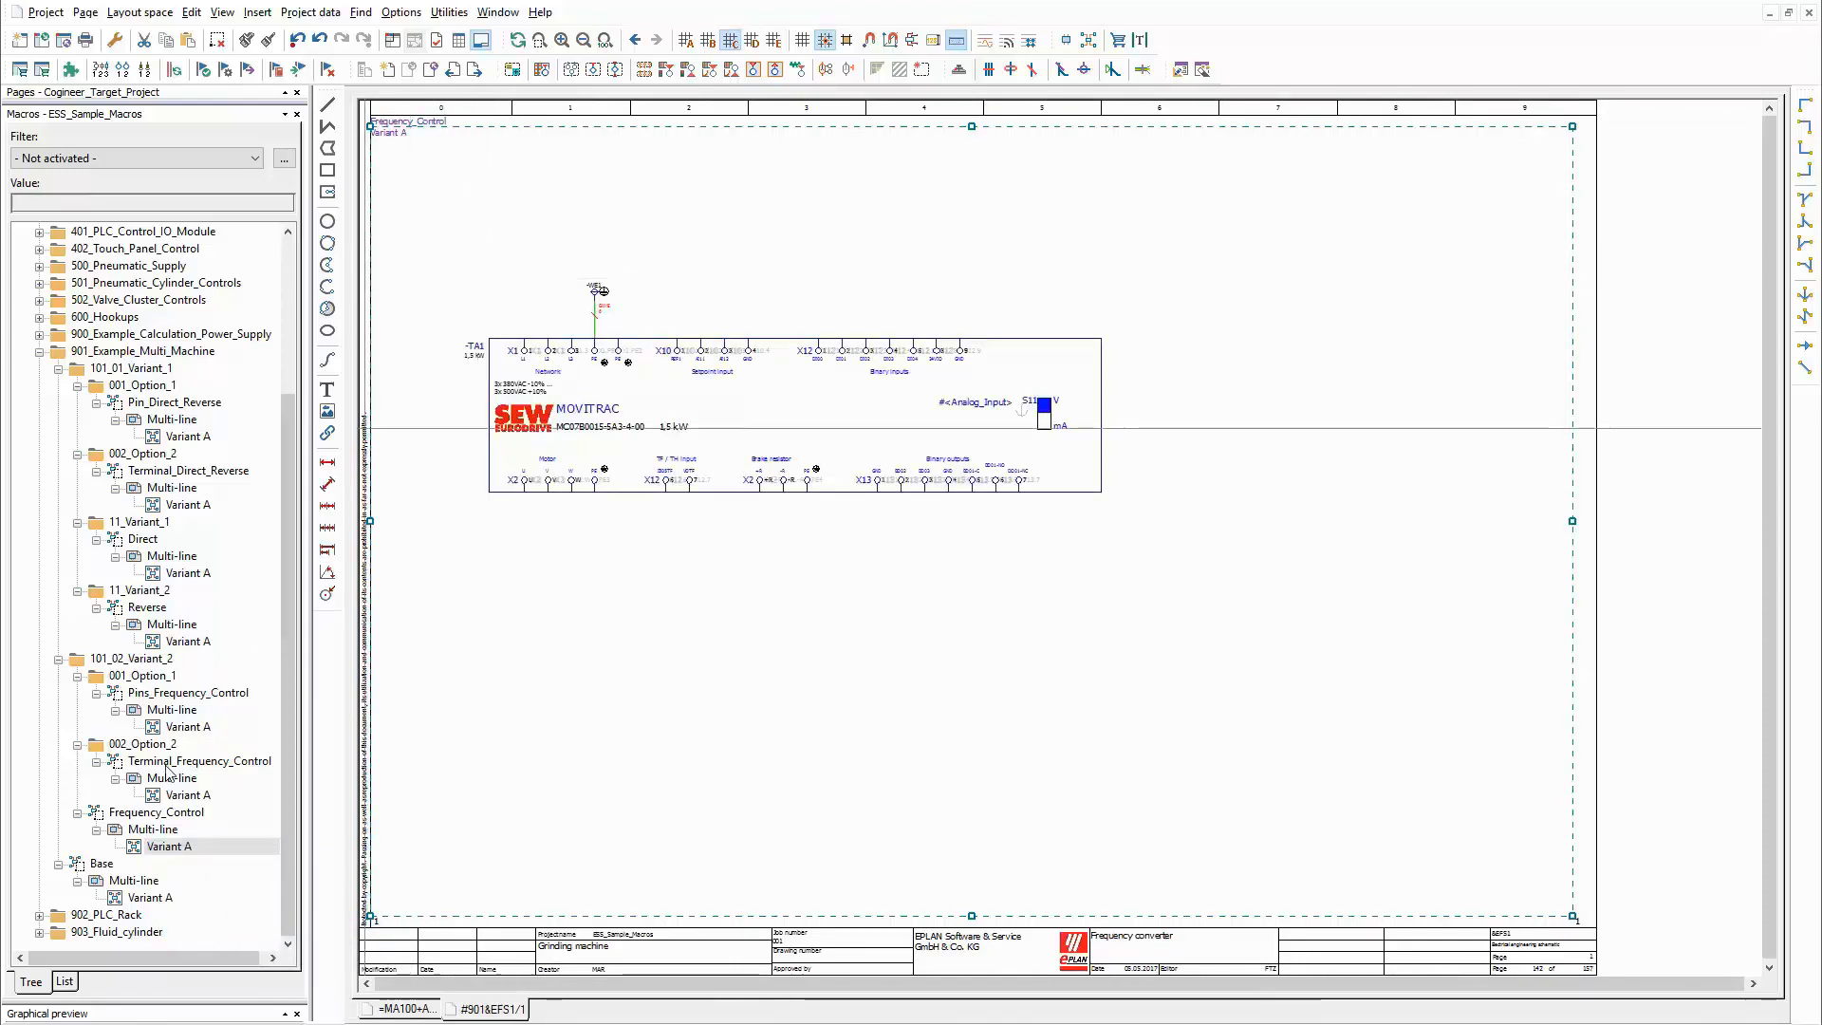
right_click(185, 726)
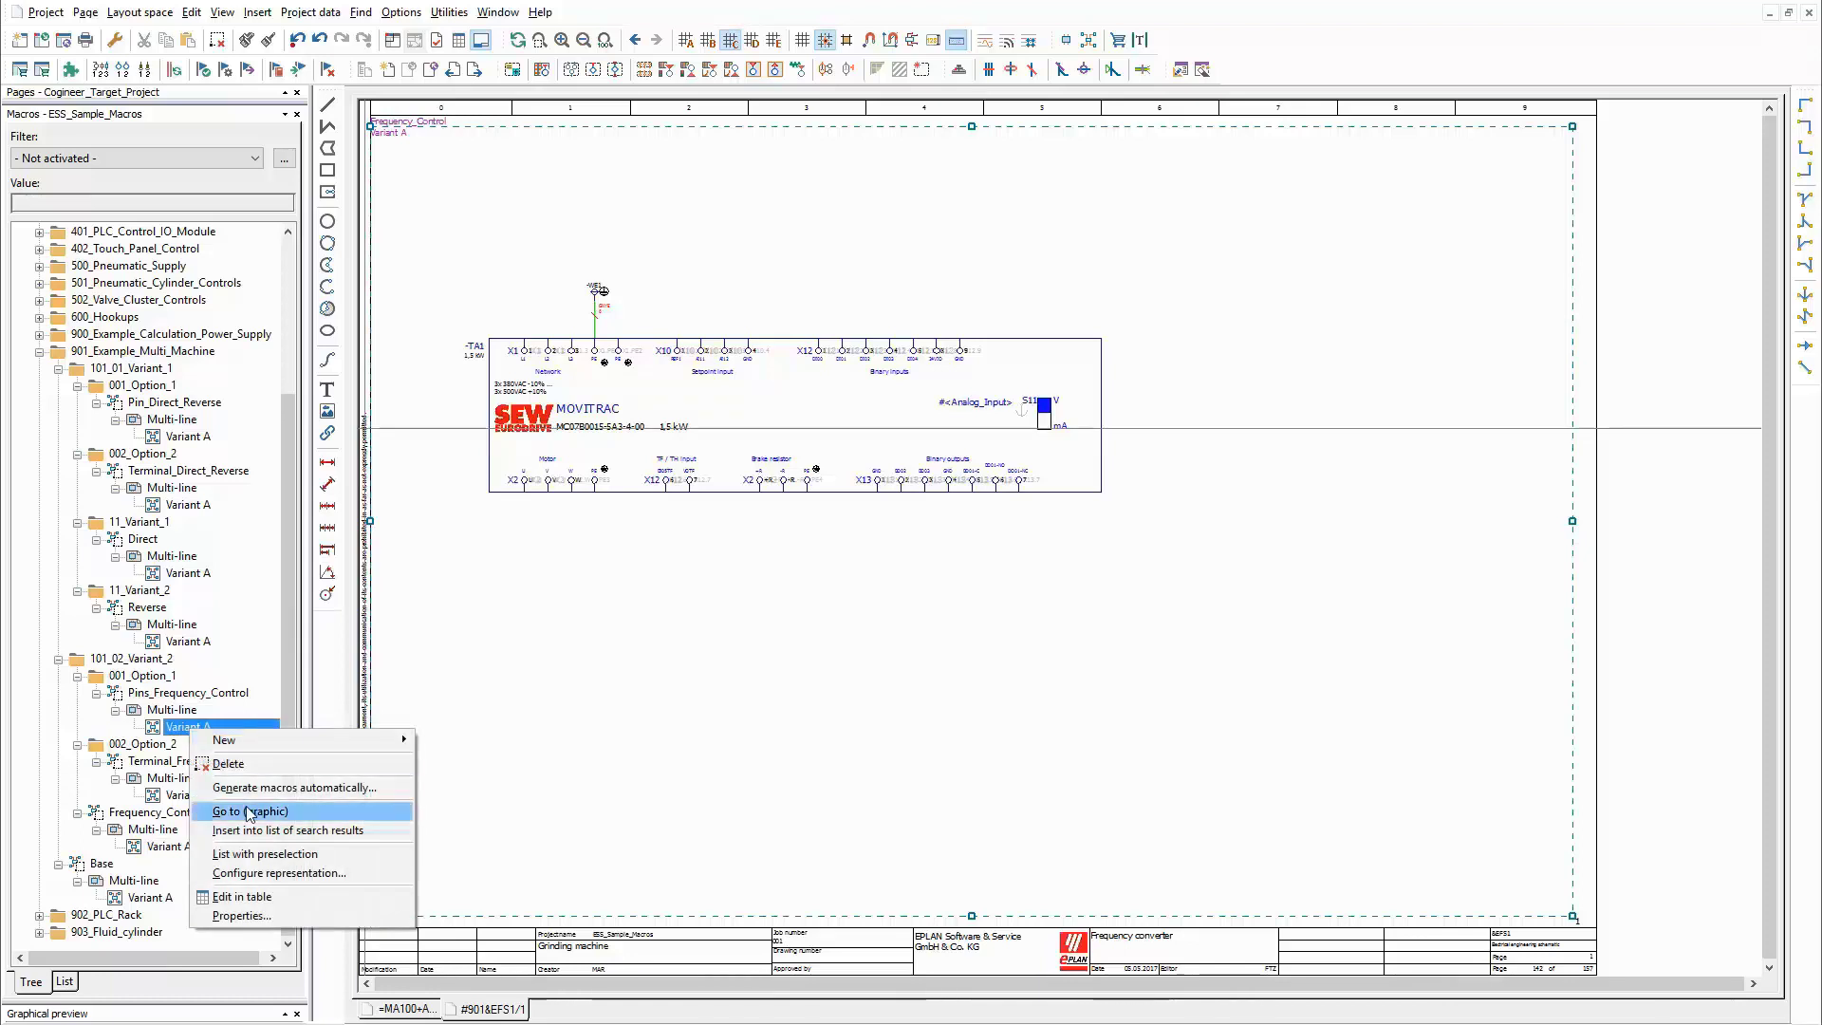
left_click(249, 812)
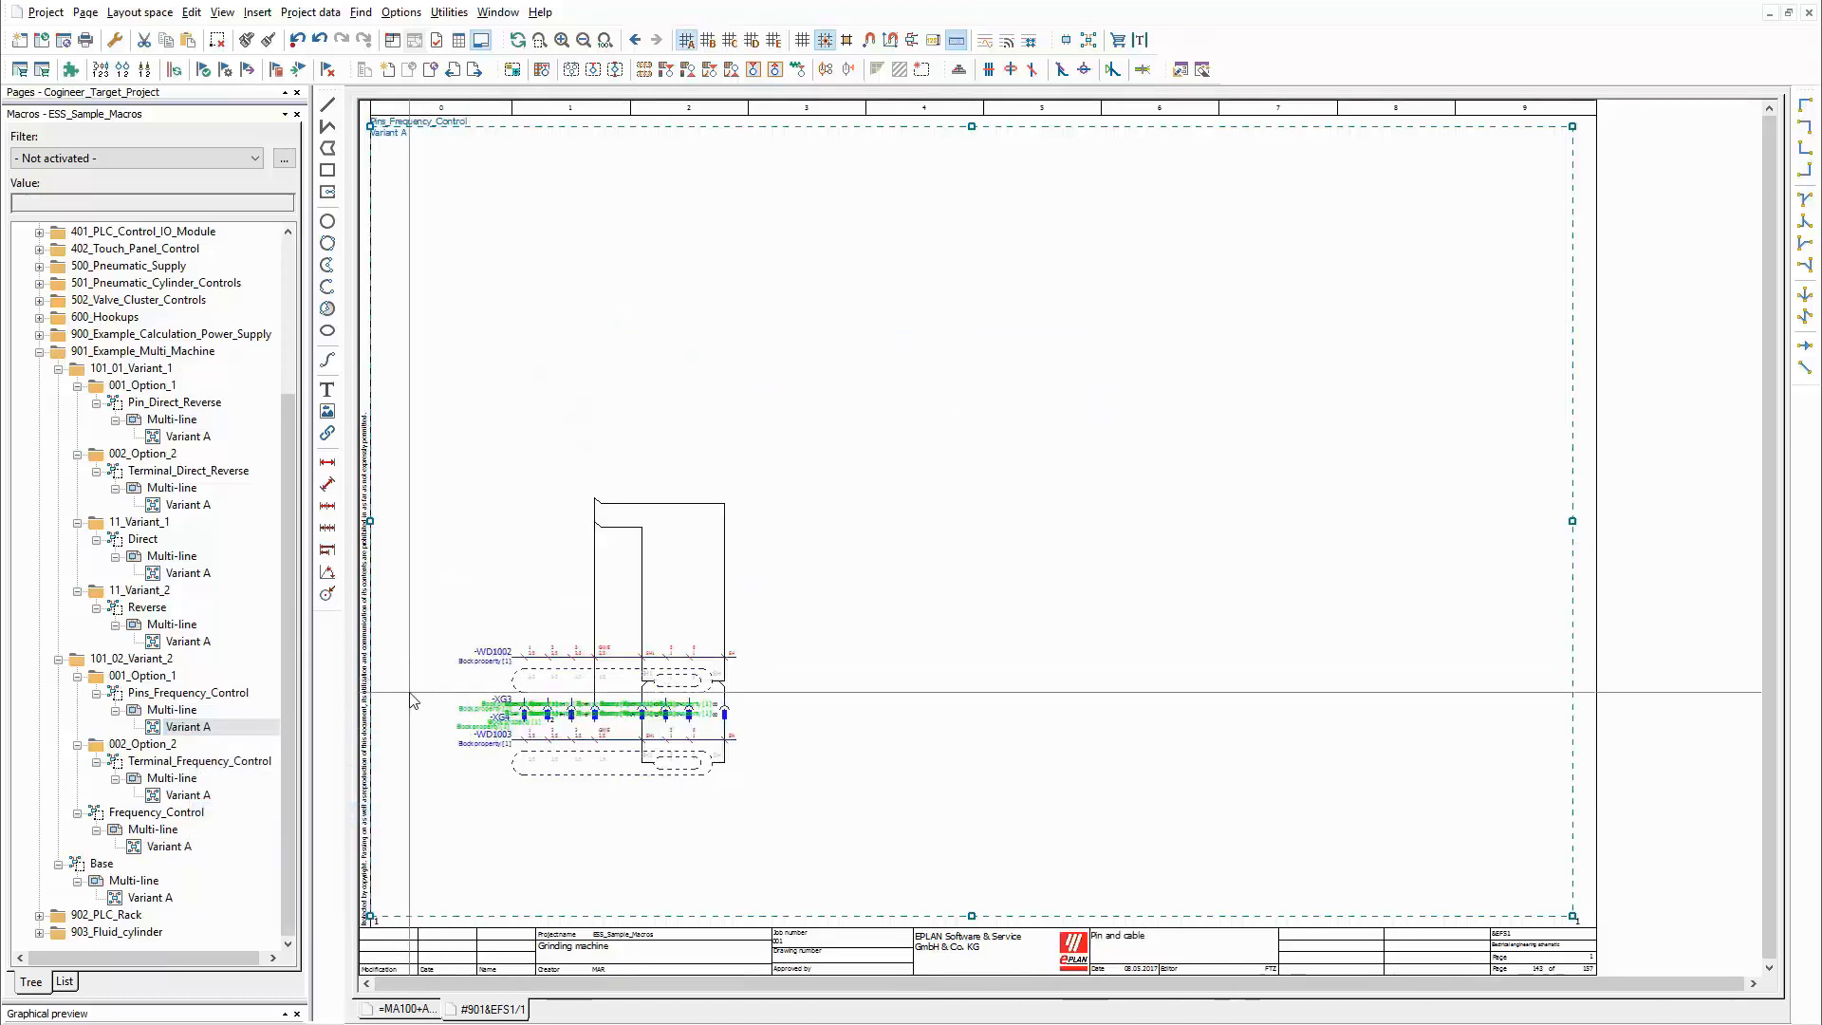
scroll(398, 764, "up", 2)
scroll(398, 767, "up", 1)
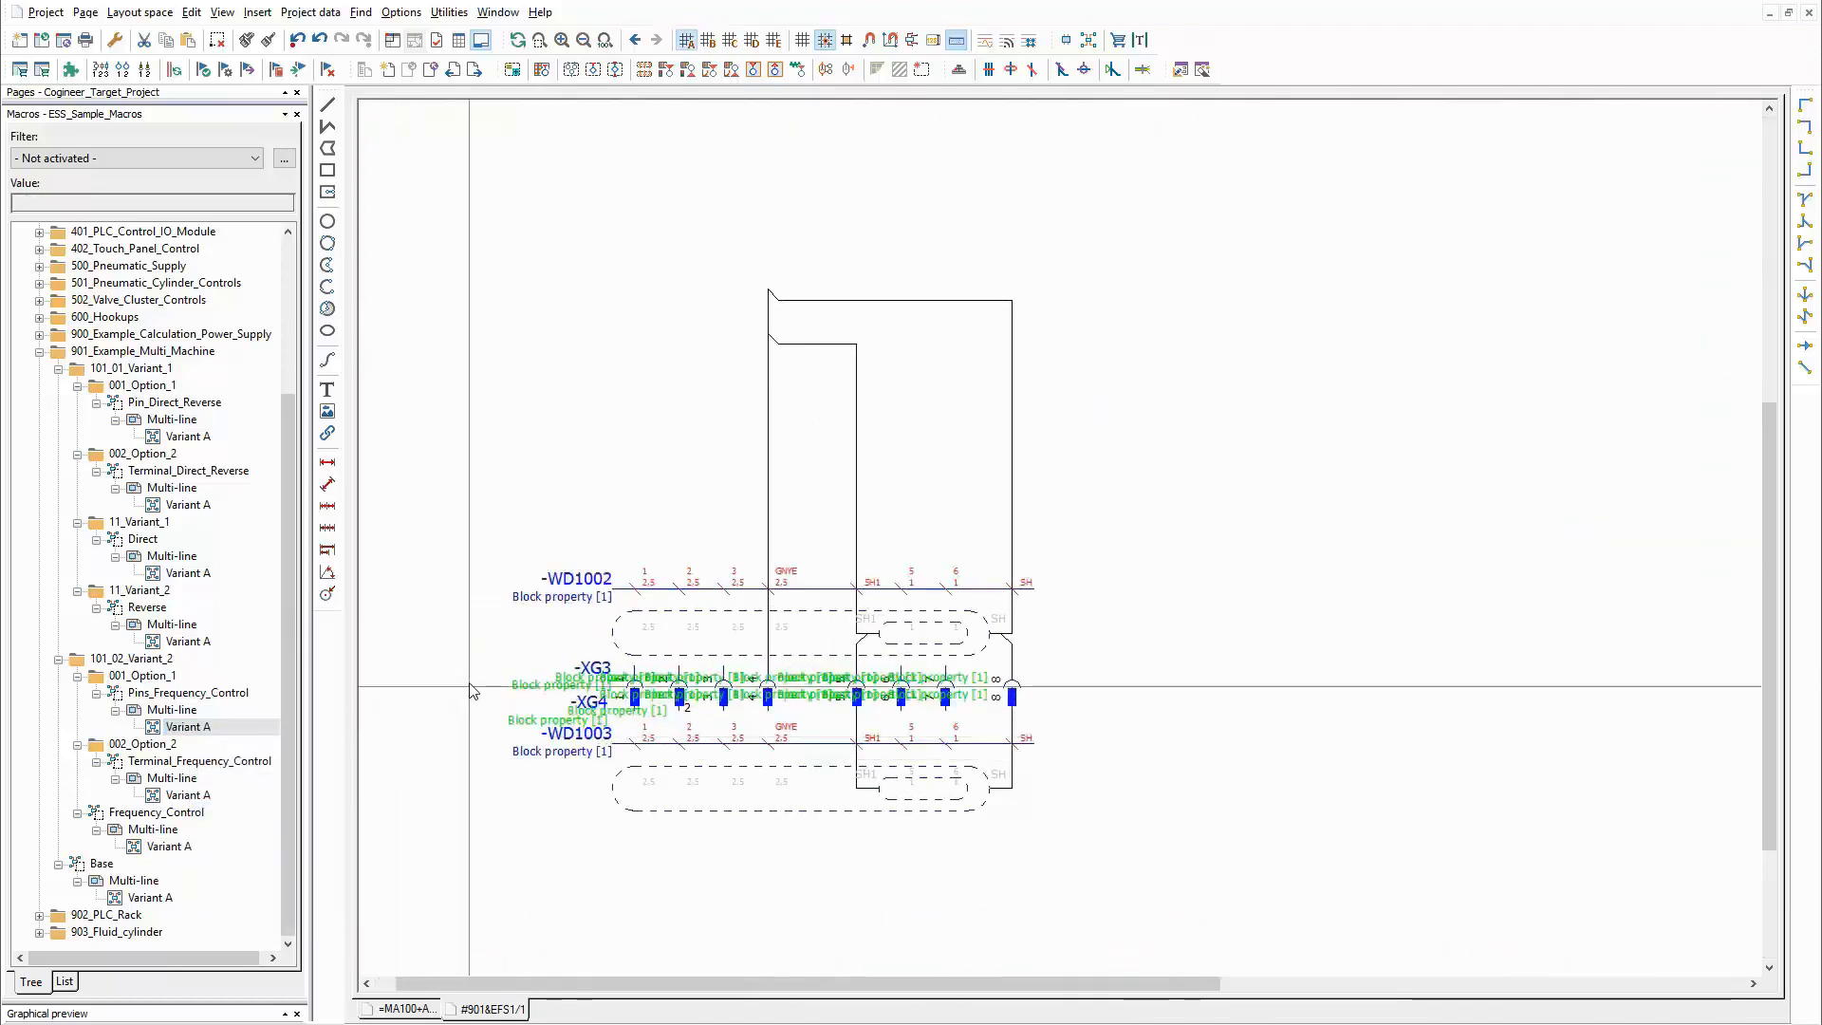
Go to the Terminal_Frequency_Control Variant A macro page.
left_click(185, 795)
right_click(185, 797)
left_click(247, 877)
left_click(1063, 533)
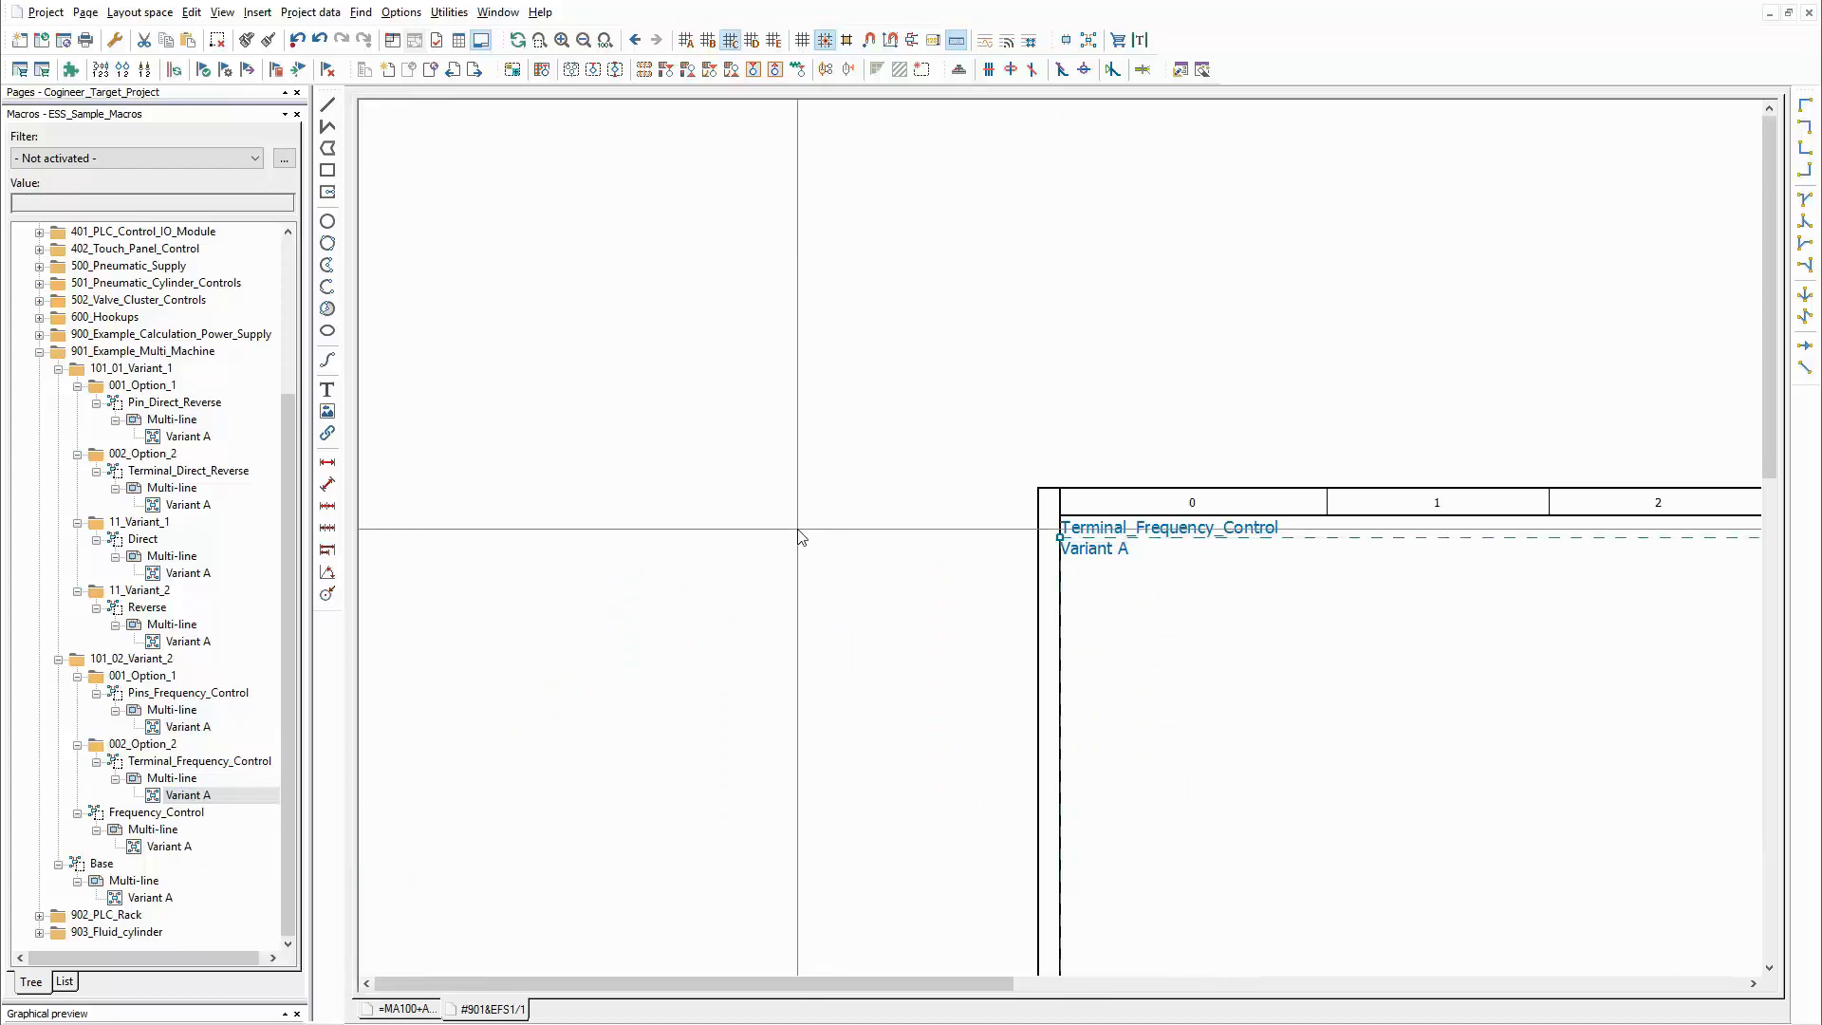
scroll(741, 569, "down", 3)
scroll(439, 723, "up", 3)
scroll(440, 723, "up", 1)
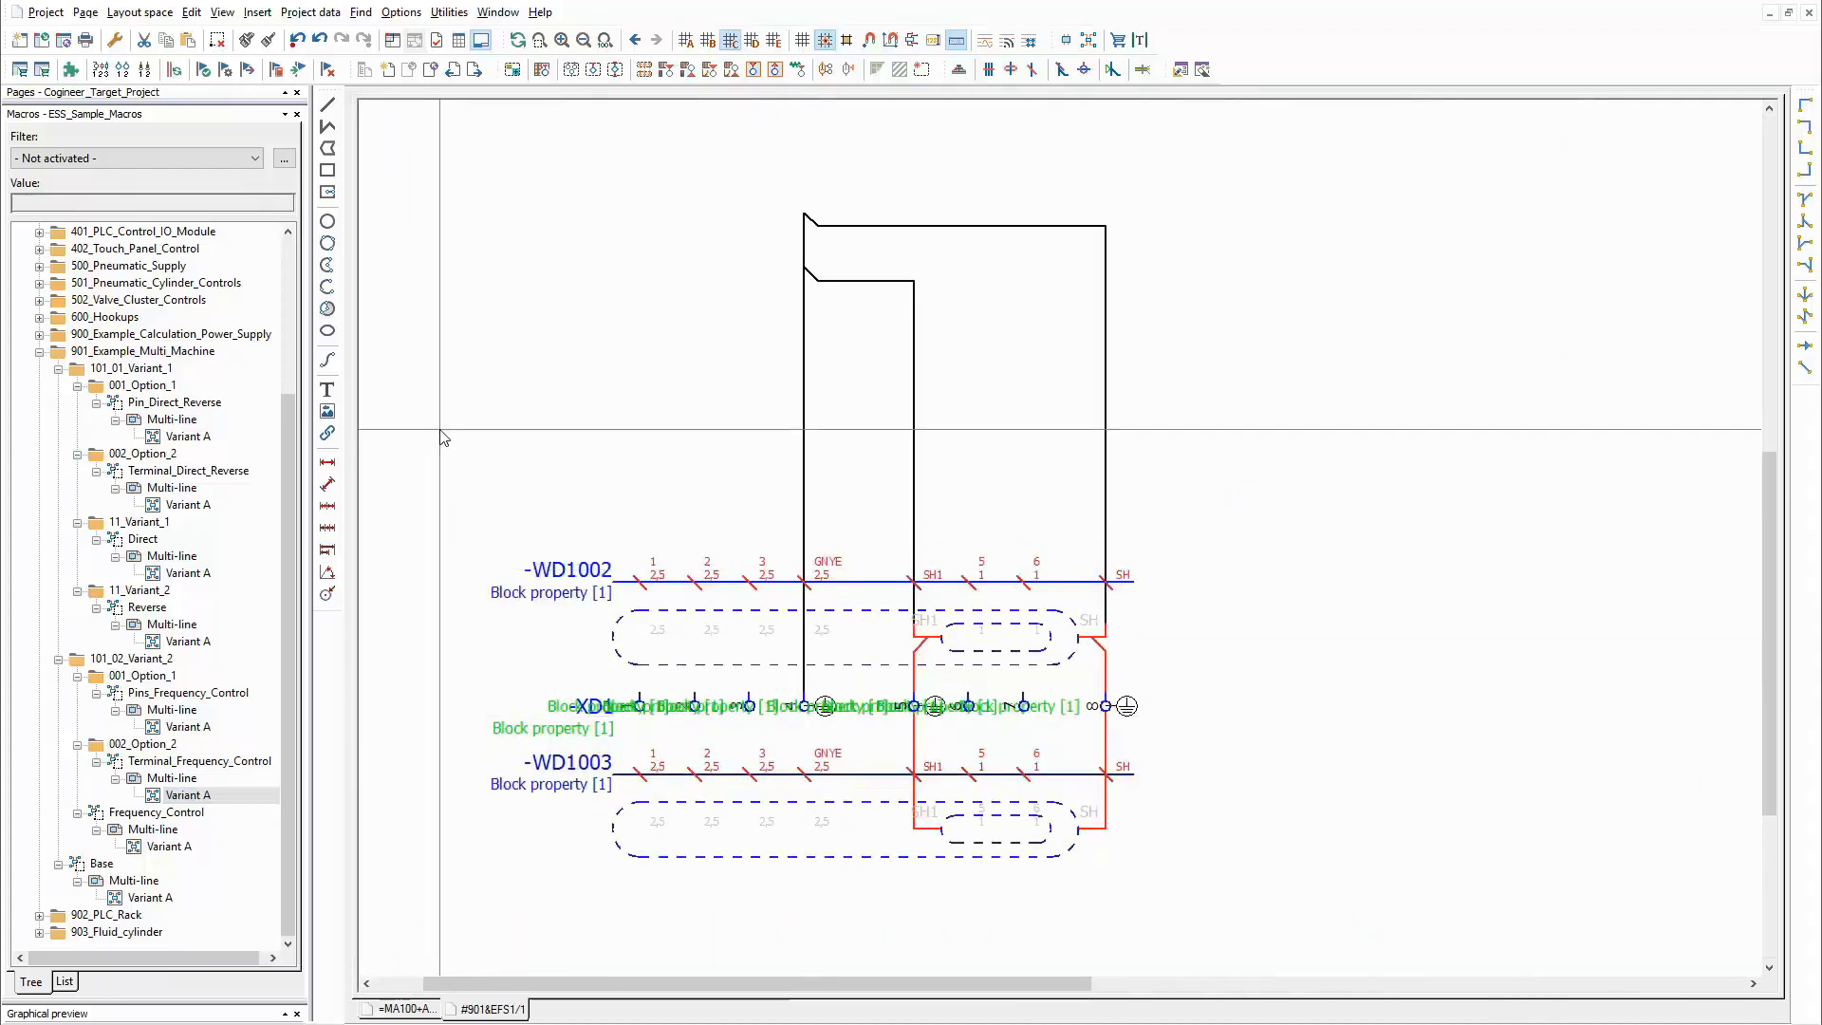
Open the Base Variant A drive circuit page with FC1, MA1 and Structure_Box_Actor.
left_click(147, 899)
right_click(147, 900)
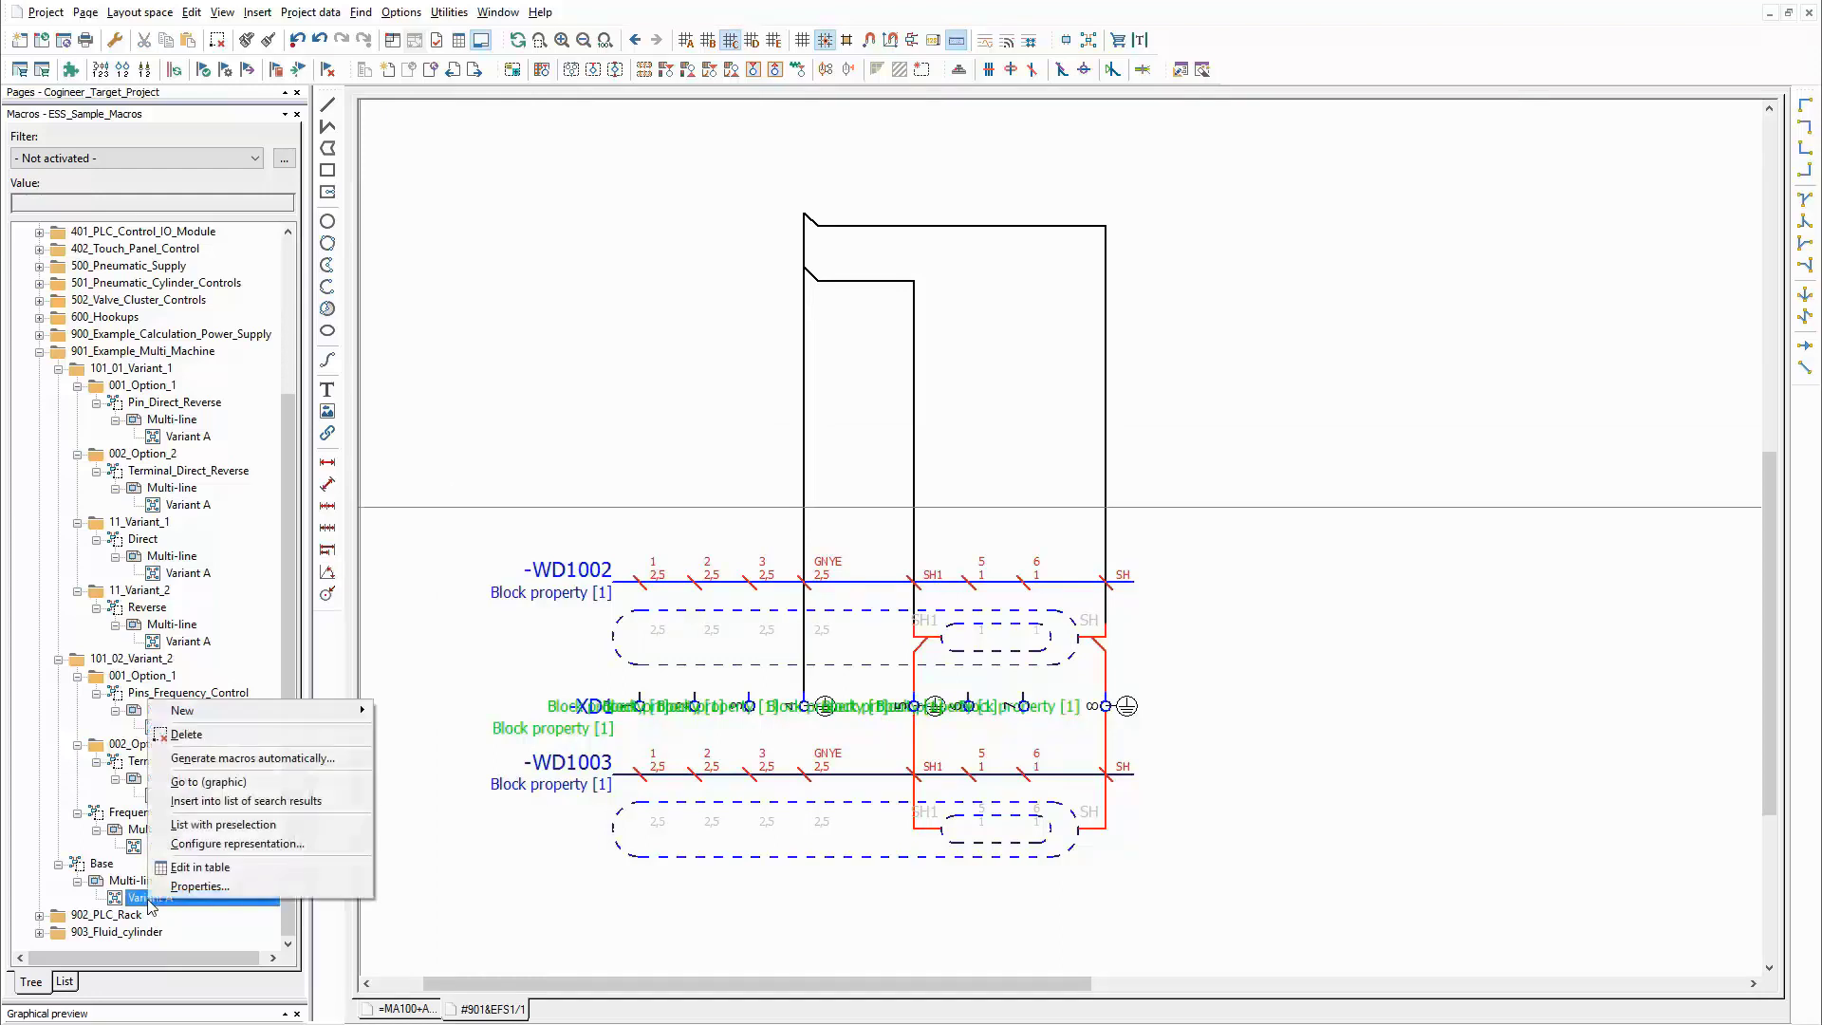
left_click(224, 782)
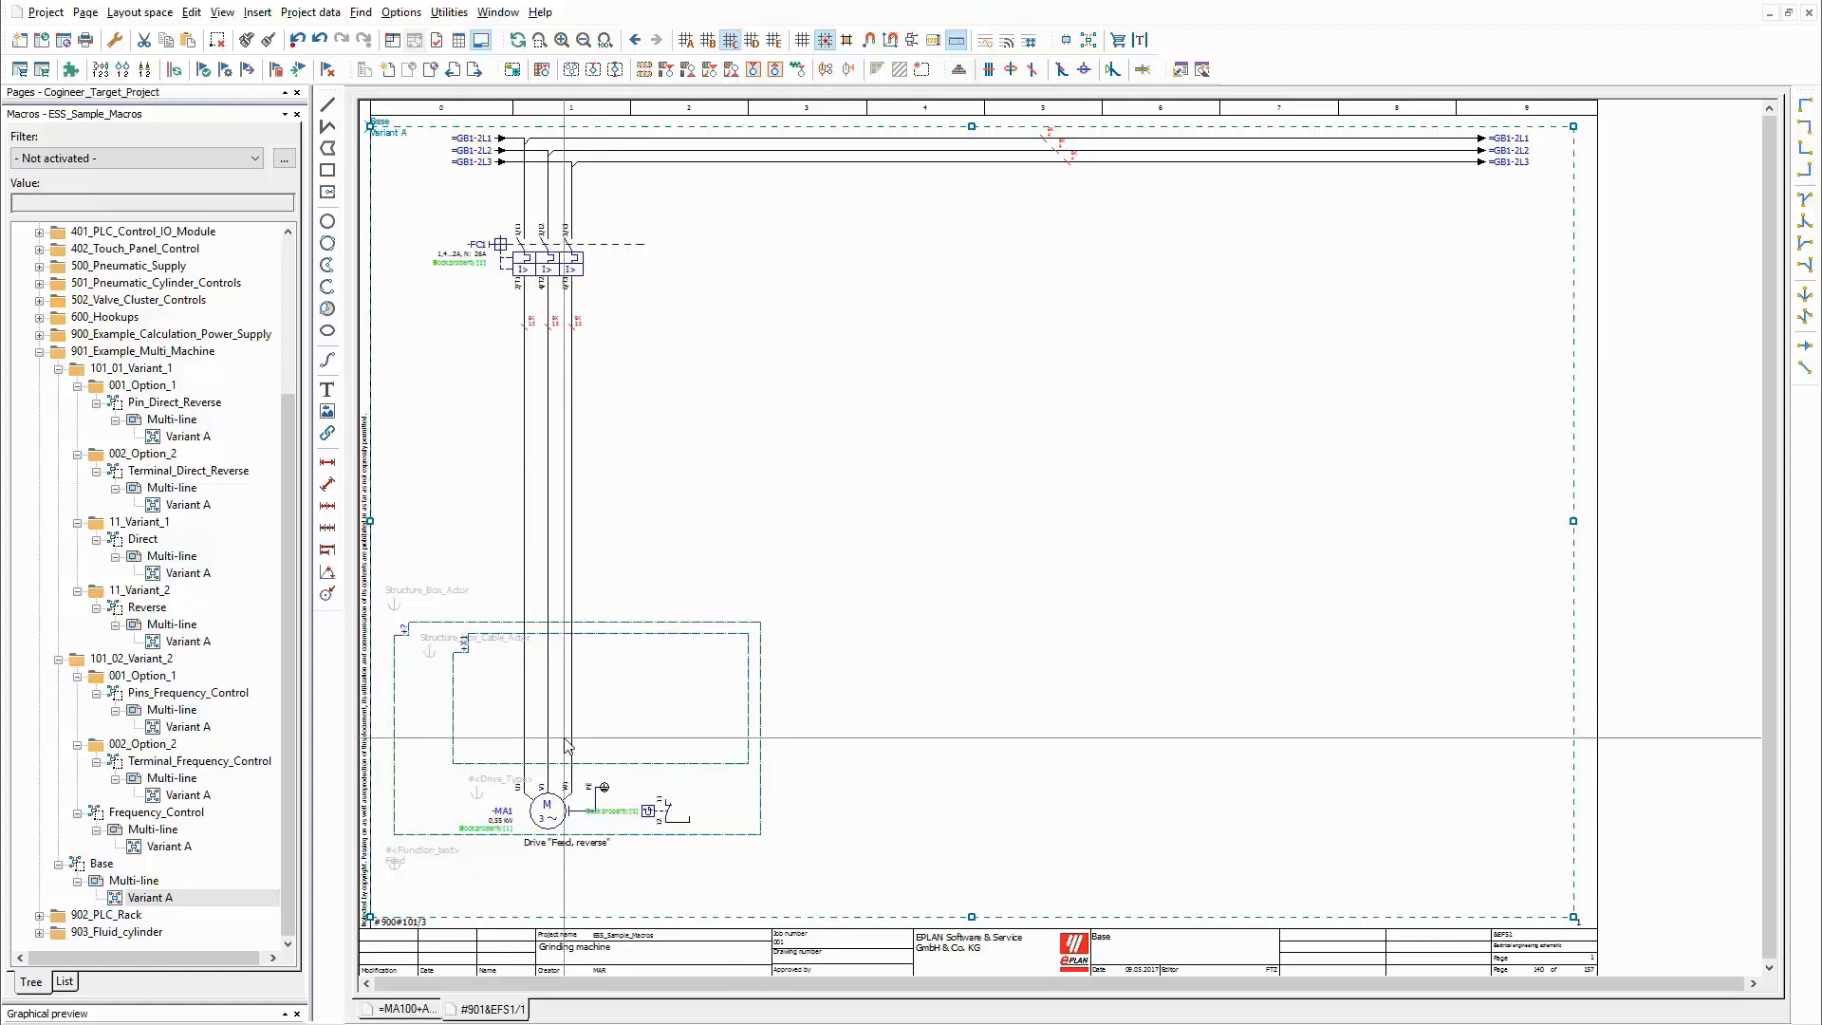
double_click(448, 597)
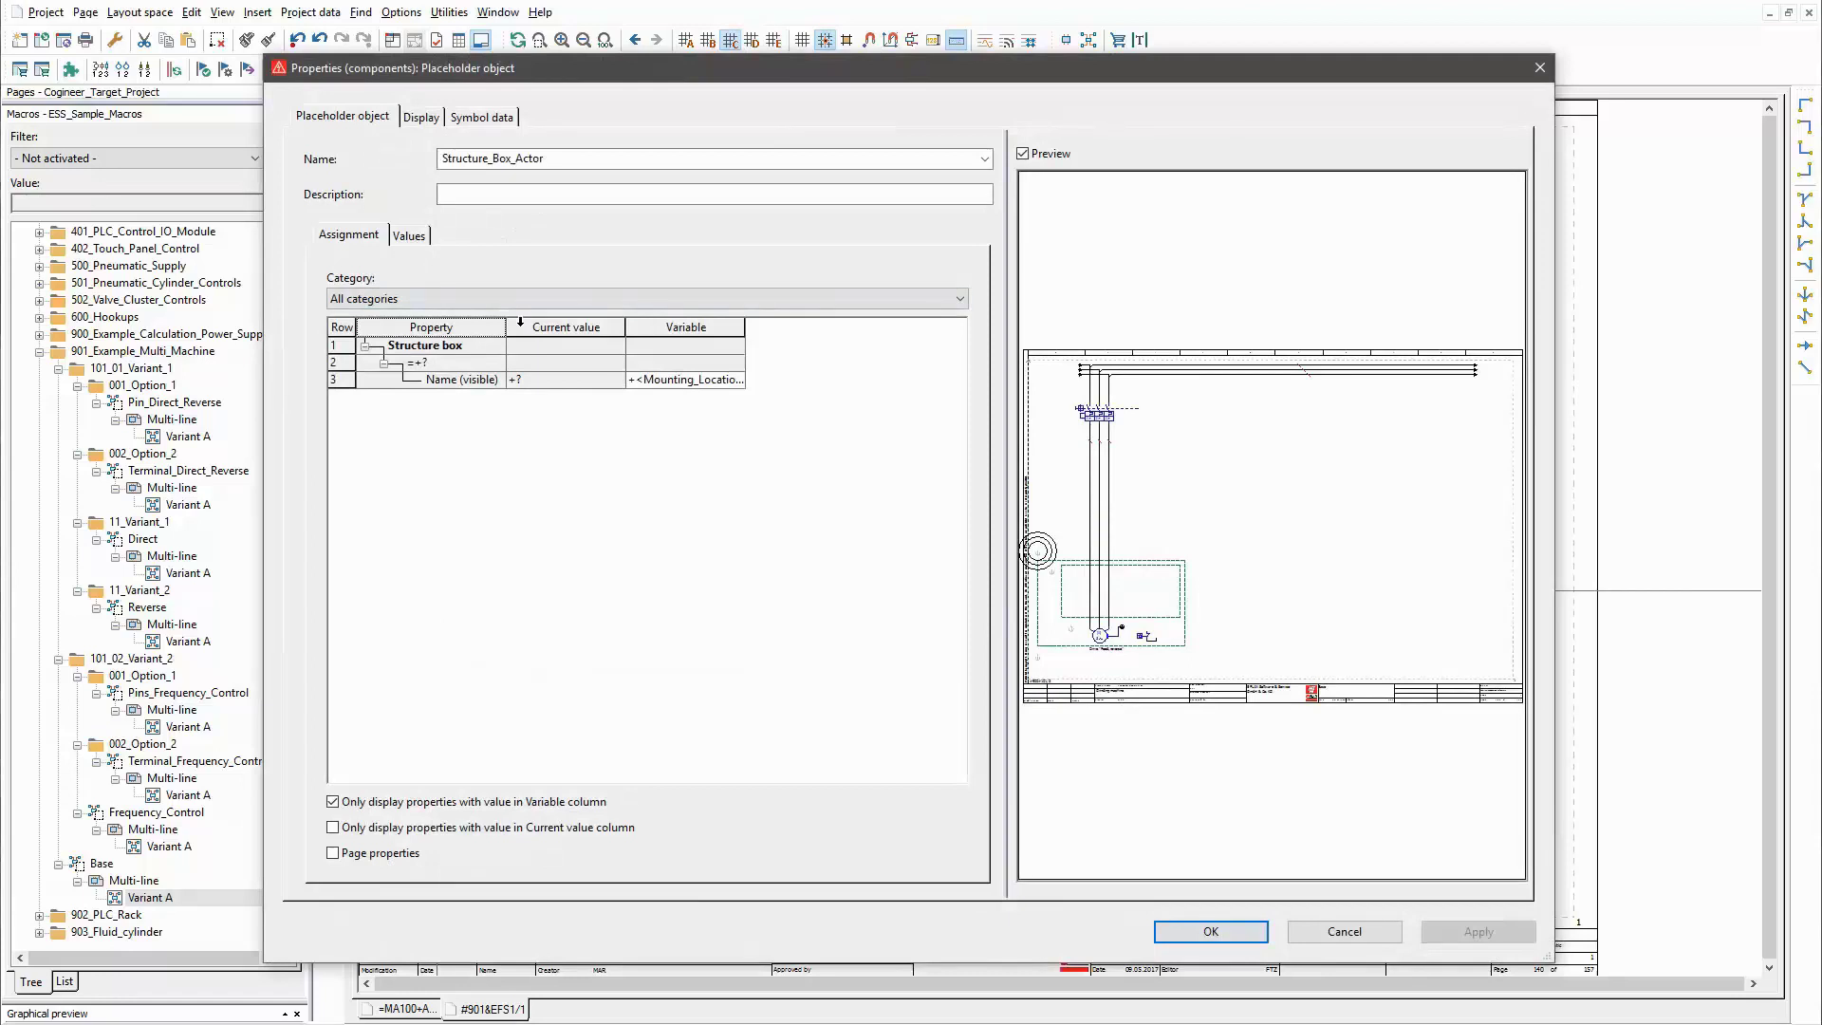
left_click(684, 381)
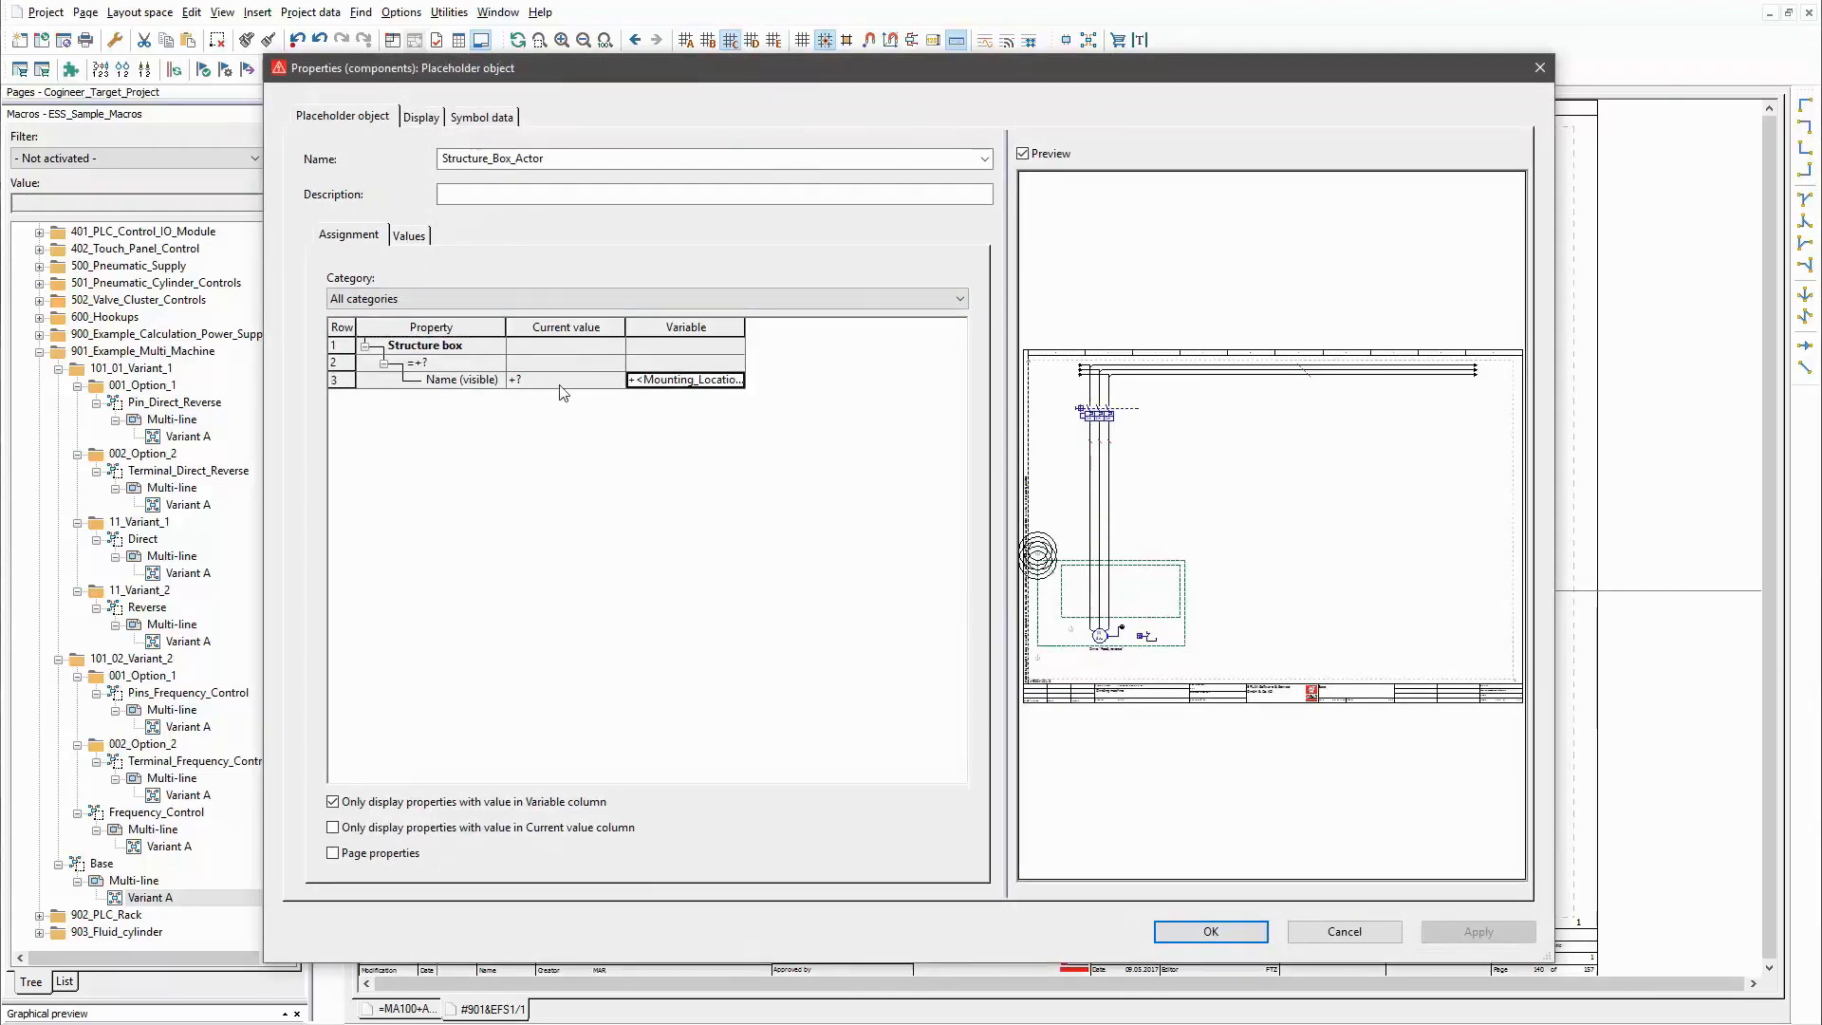
left_click(412, 239)
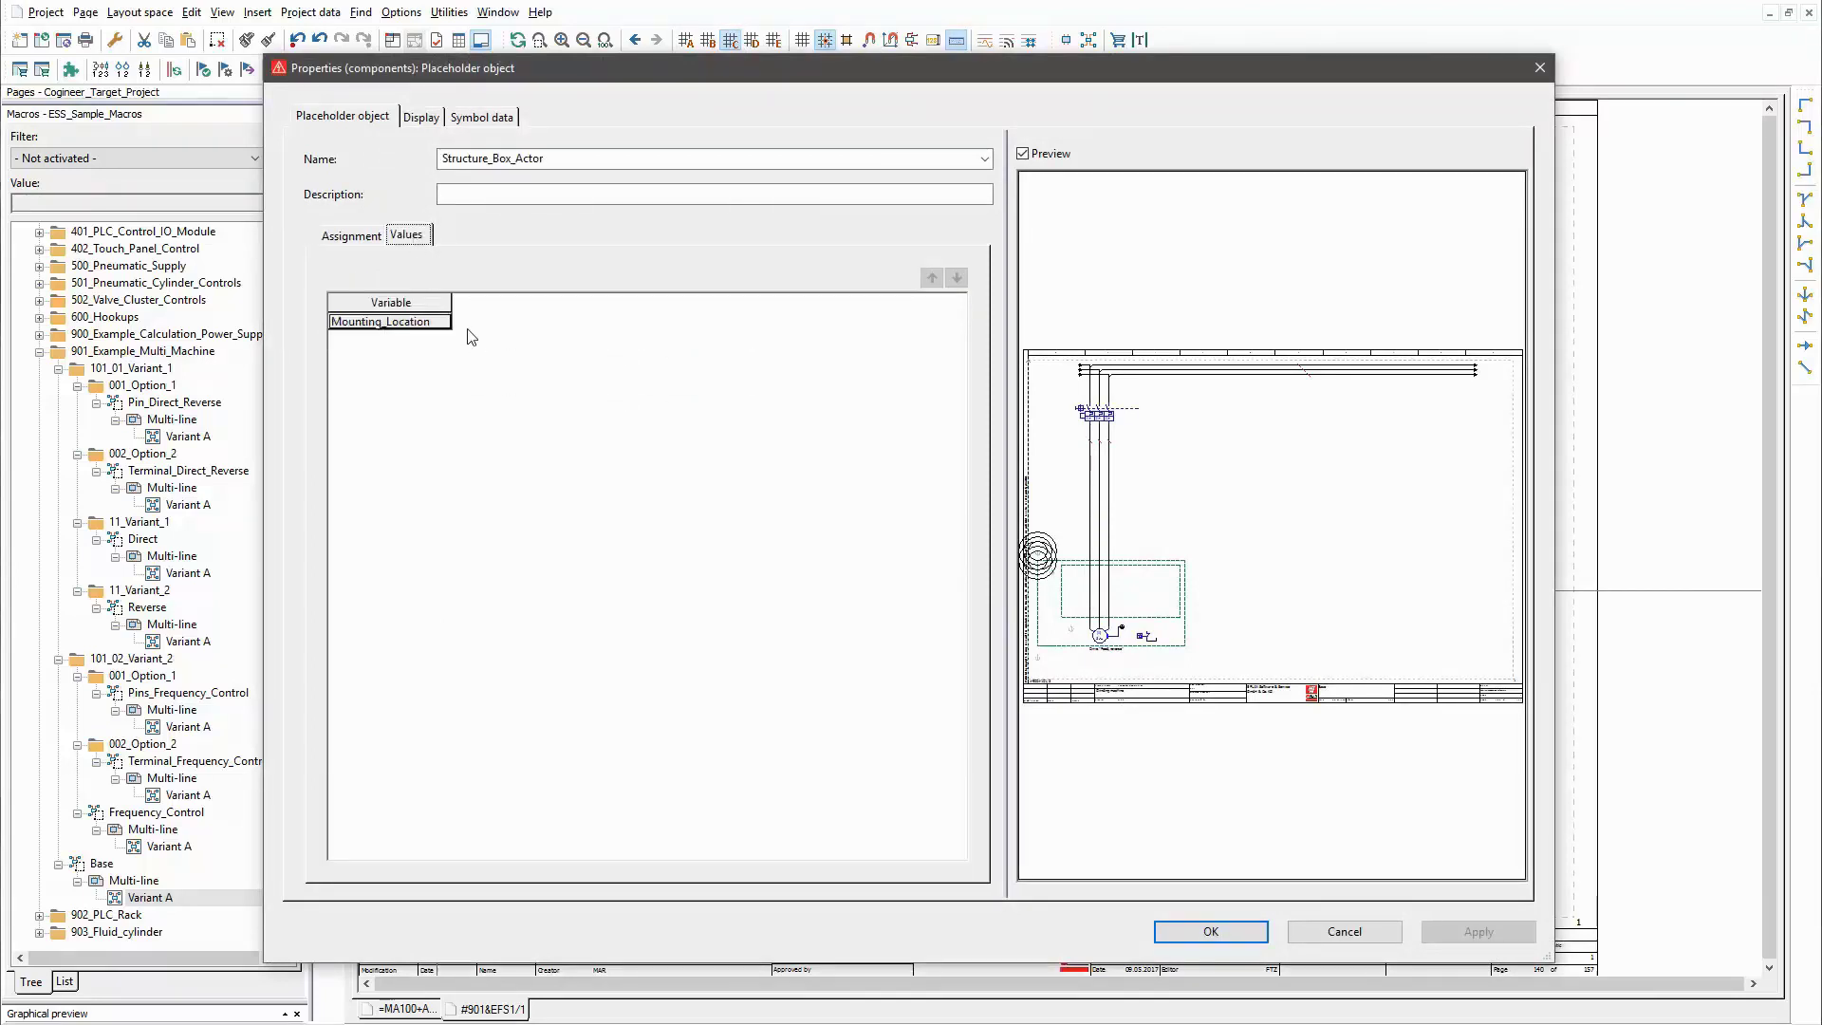
left_click(1211, 932)
left_click(440, 649)
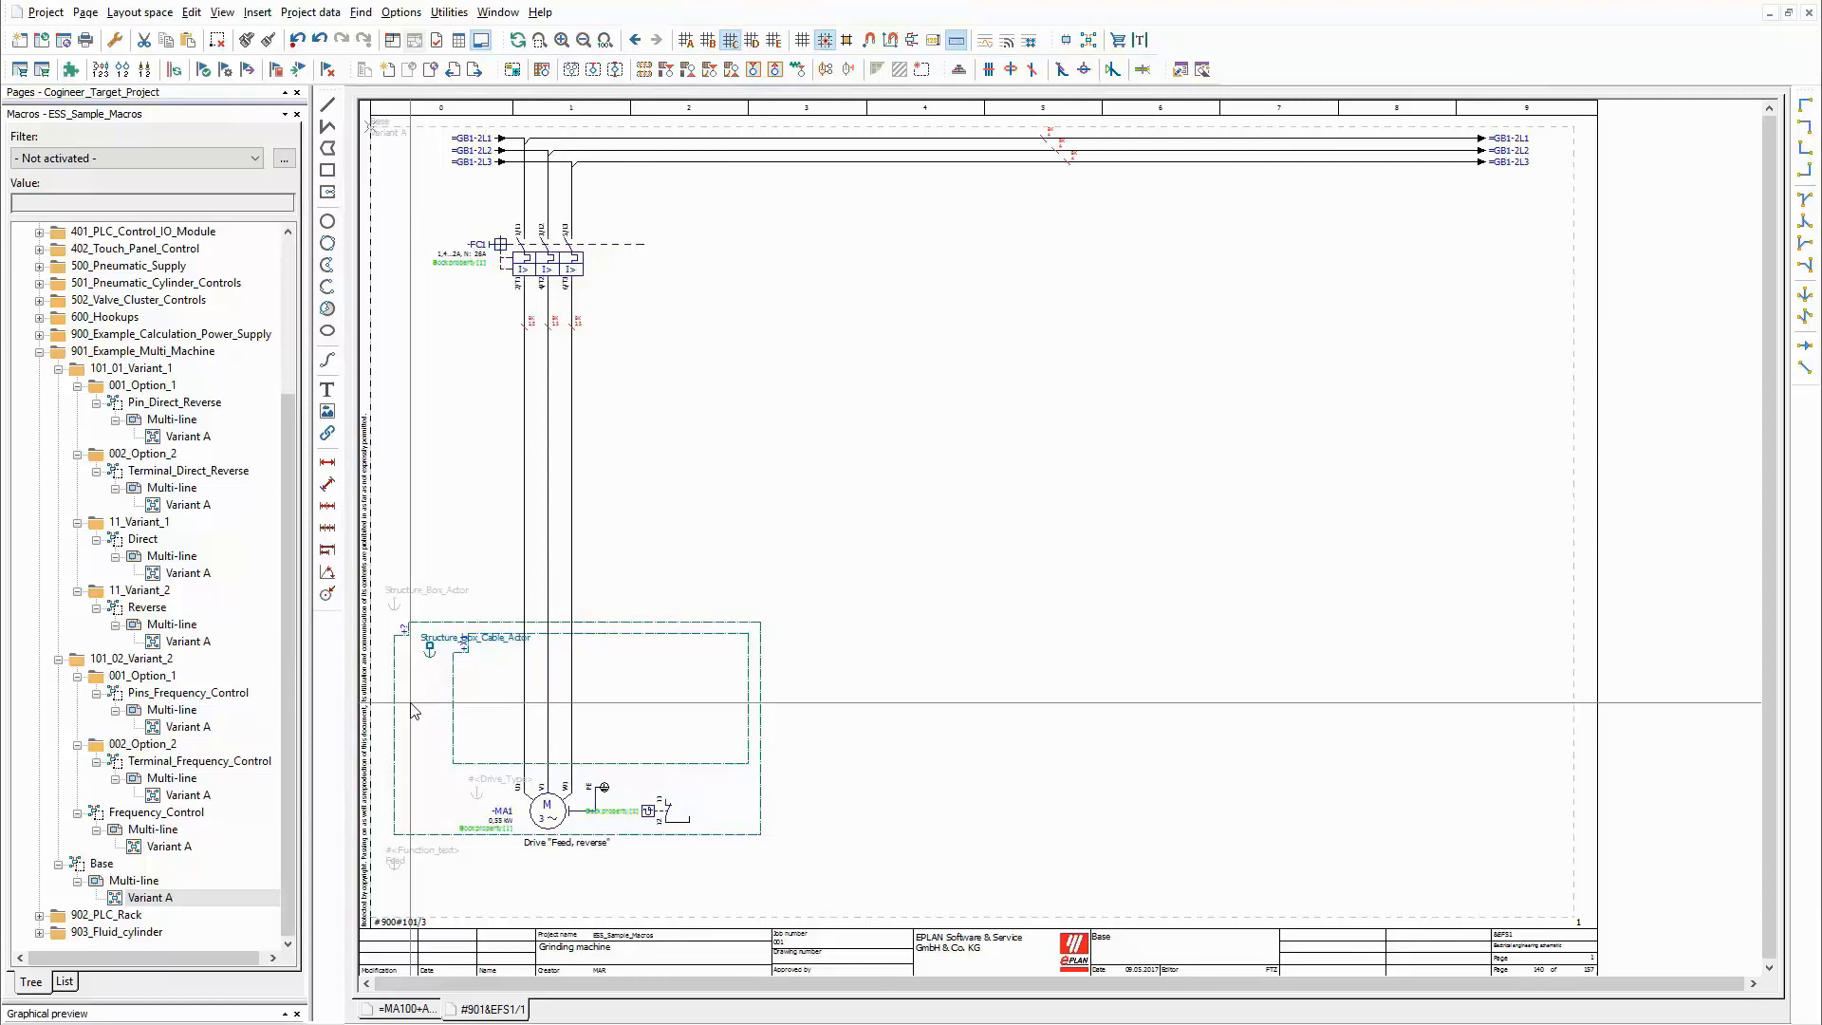
left_click(488, 780)
double_click(488, 780)
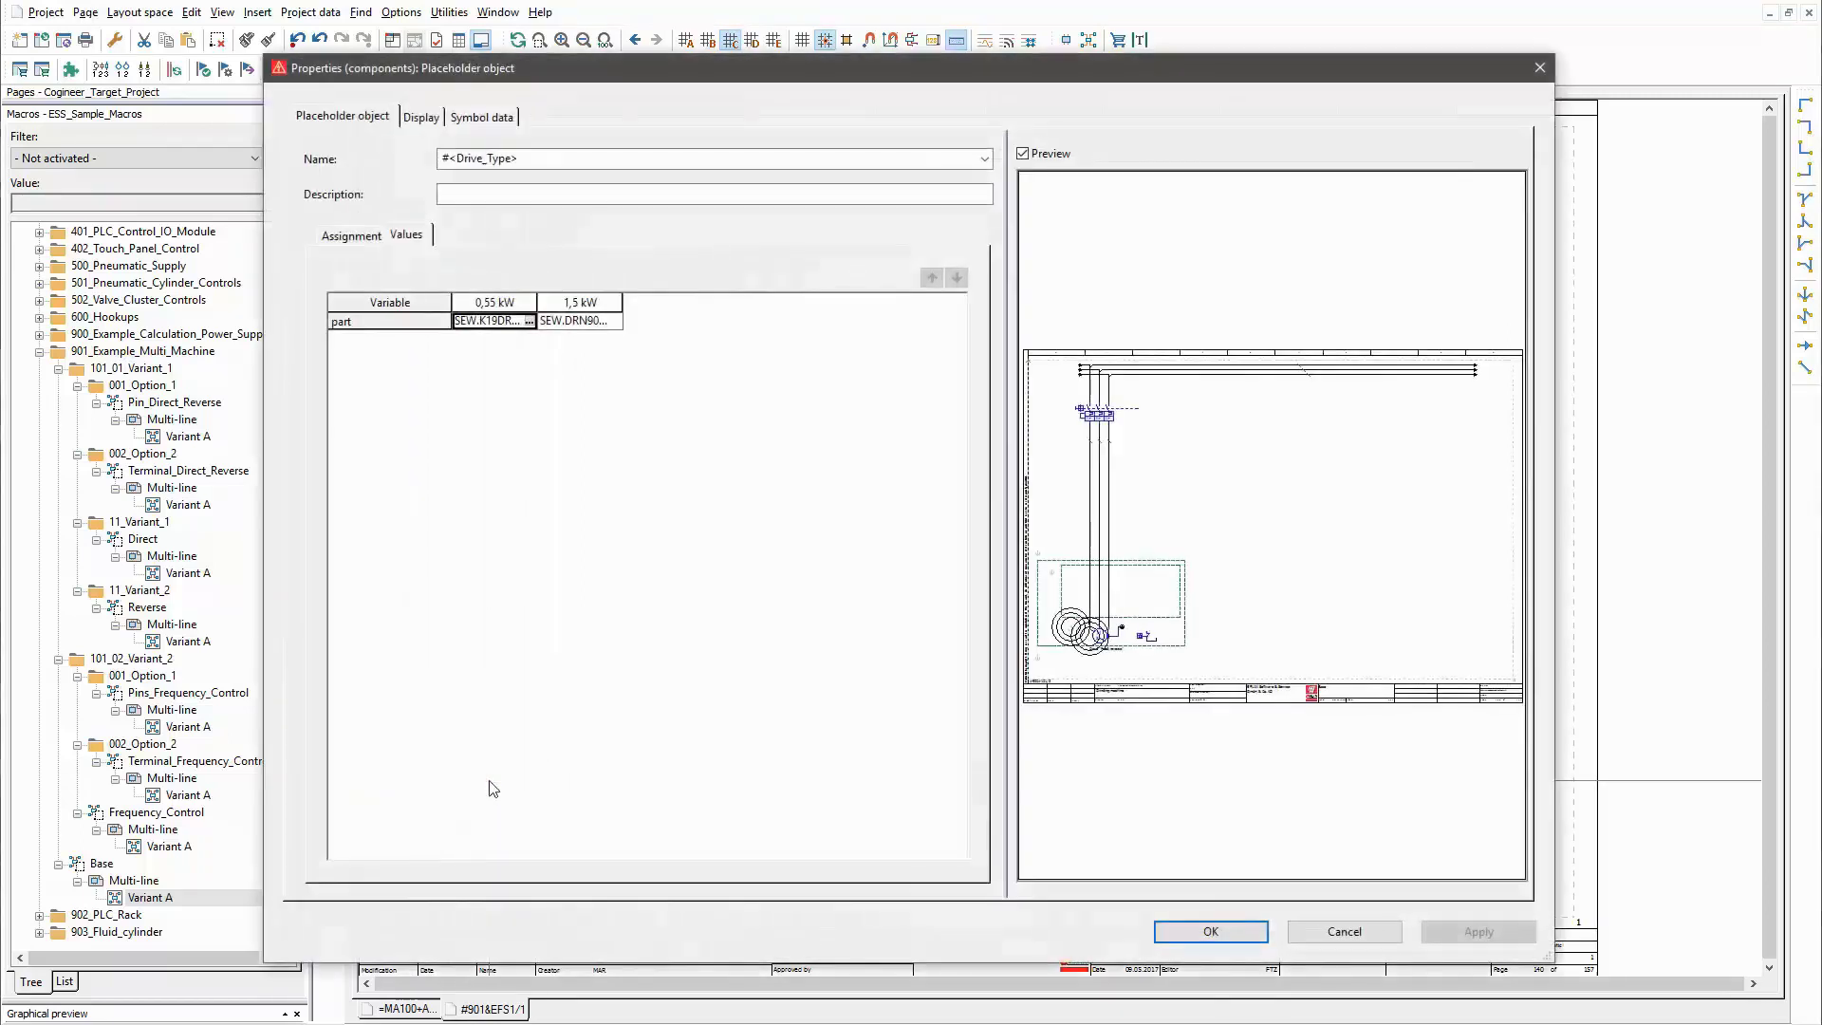
double_click(536, 304)
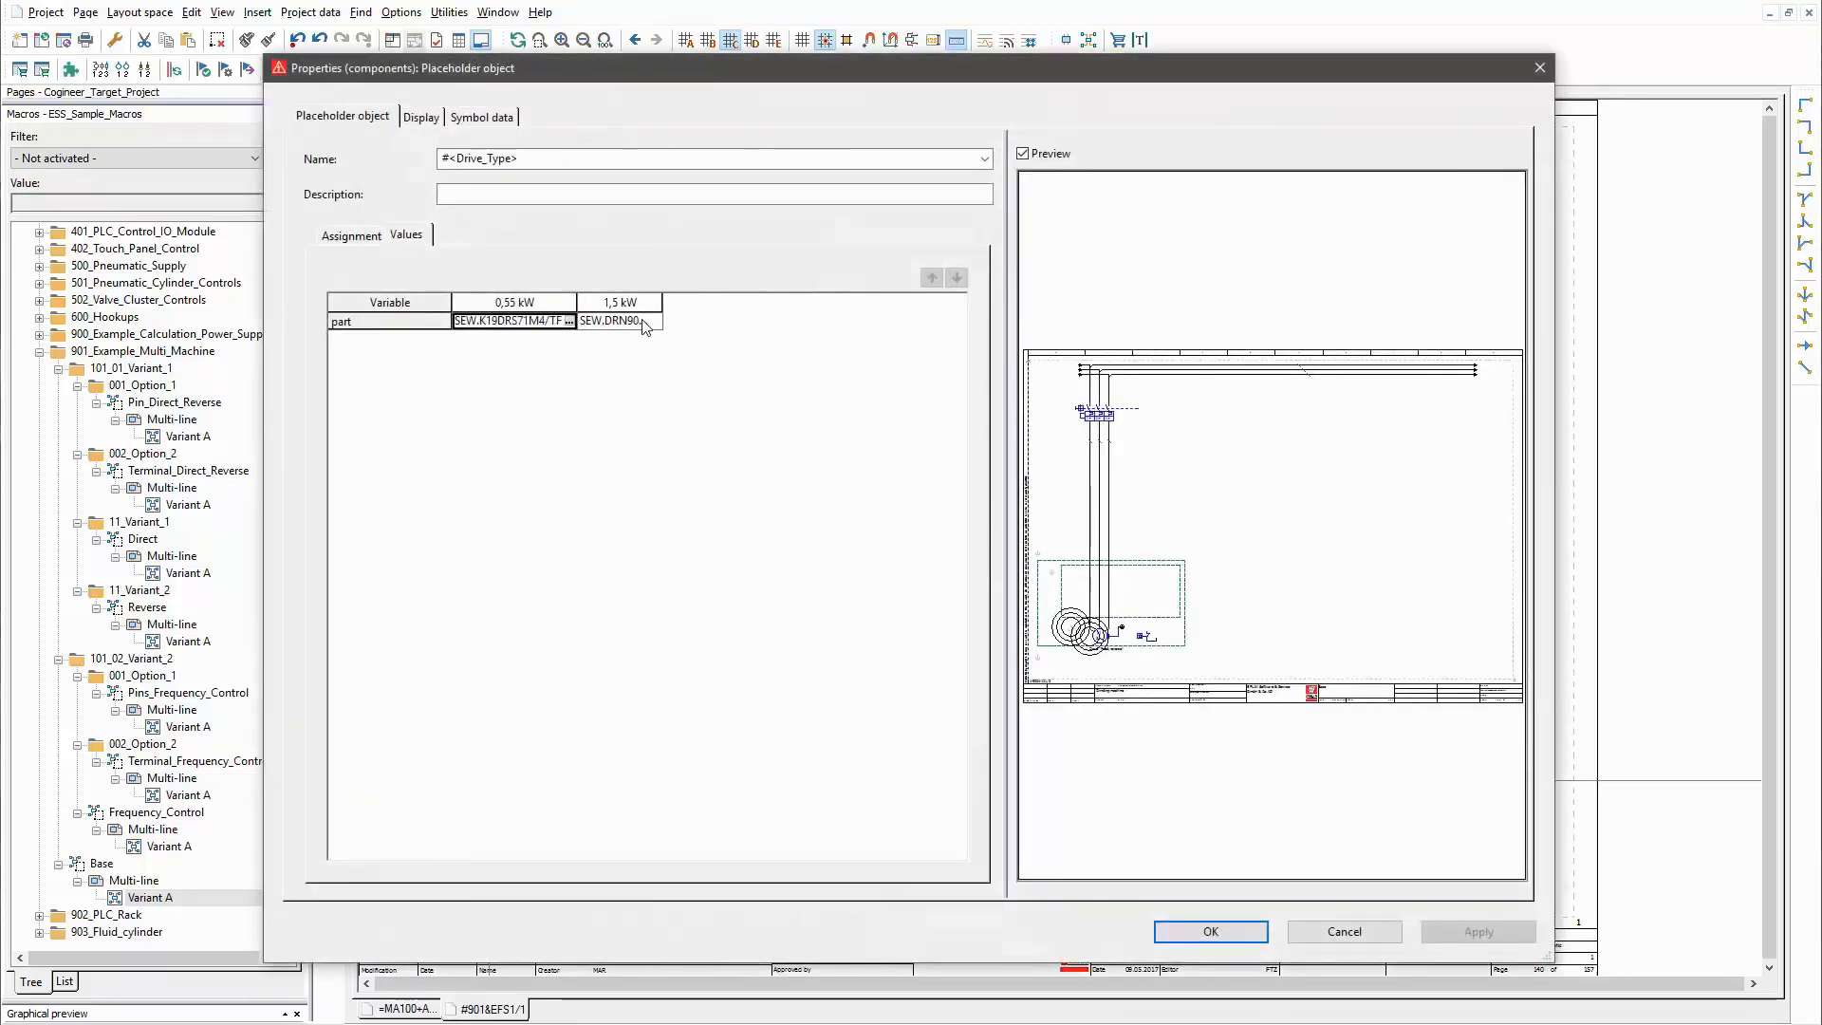
double_click(662, 302)
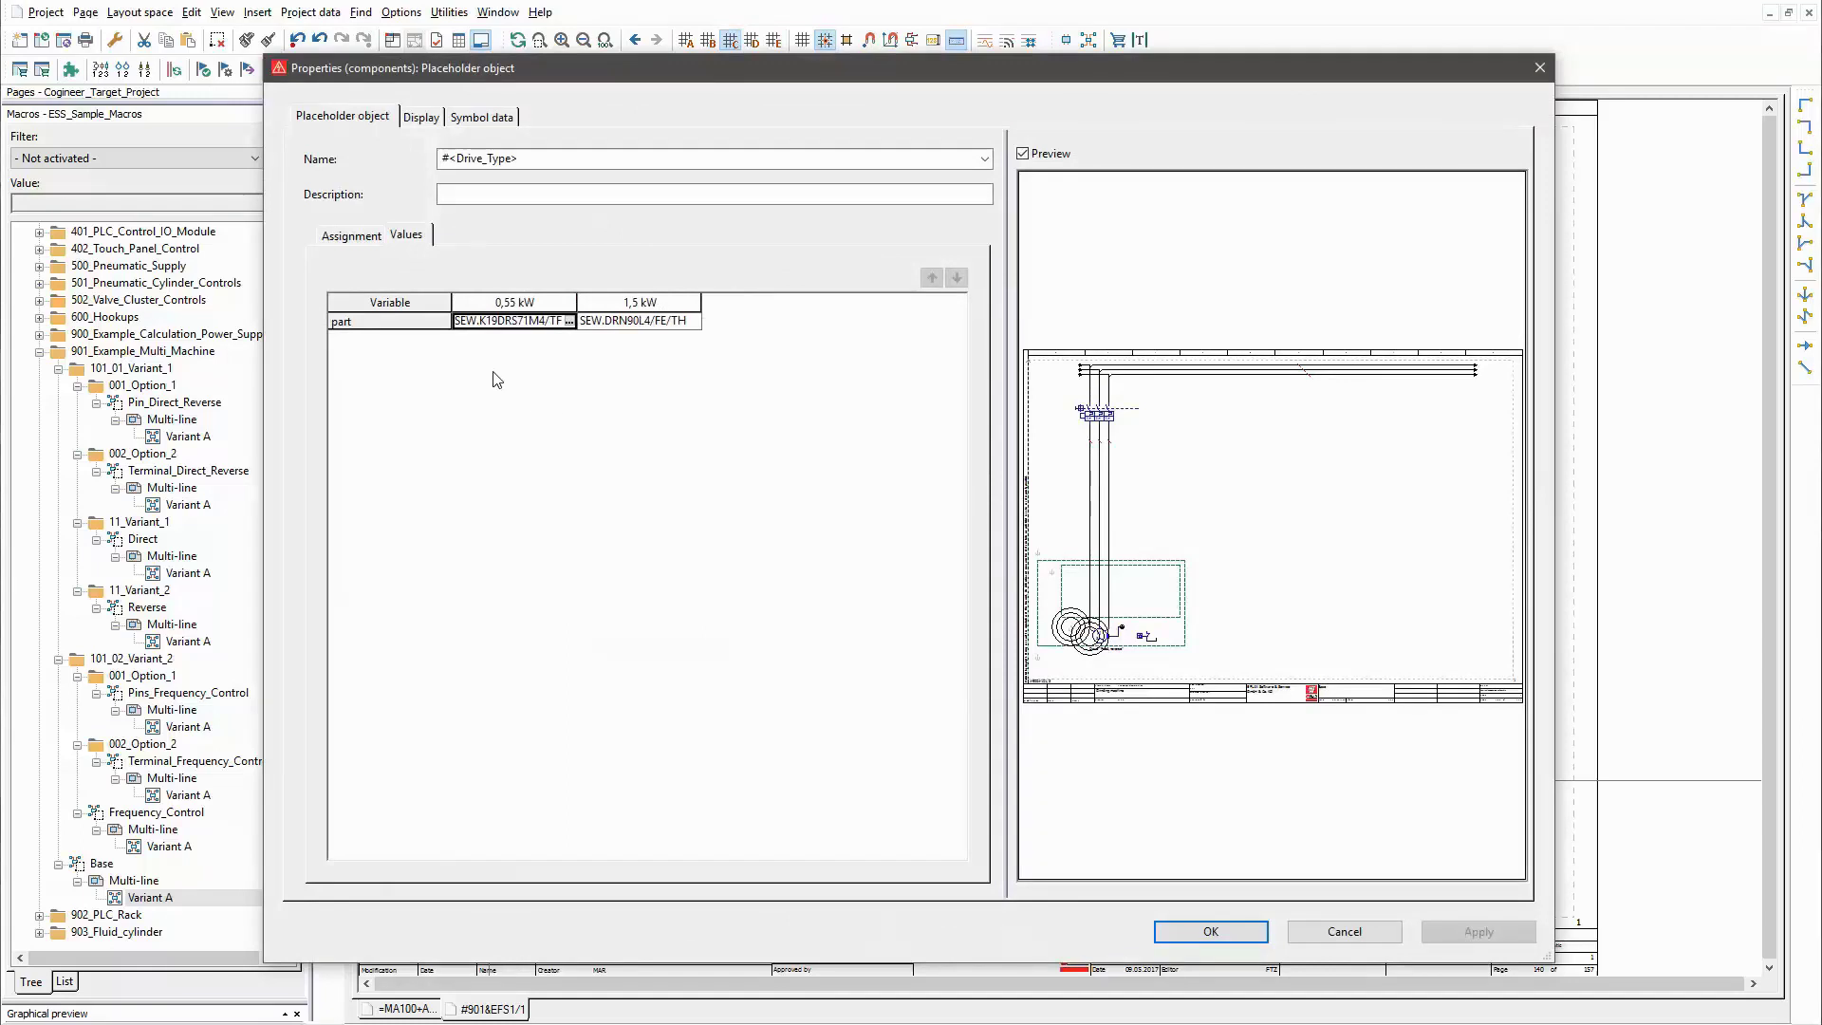
left_click(356, 237)
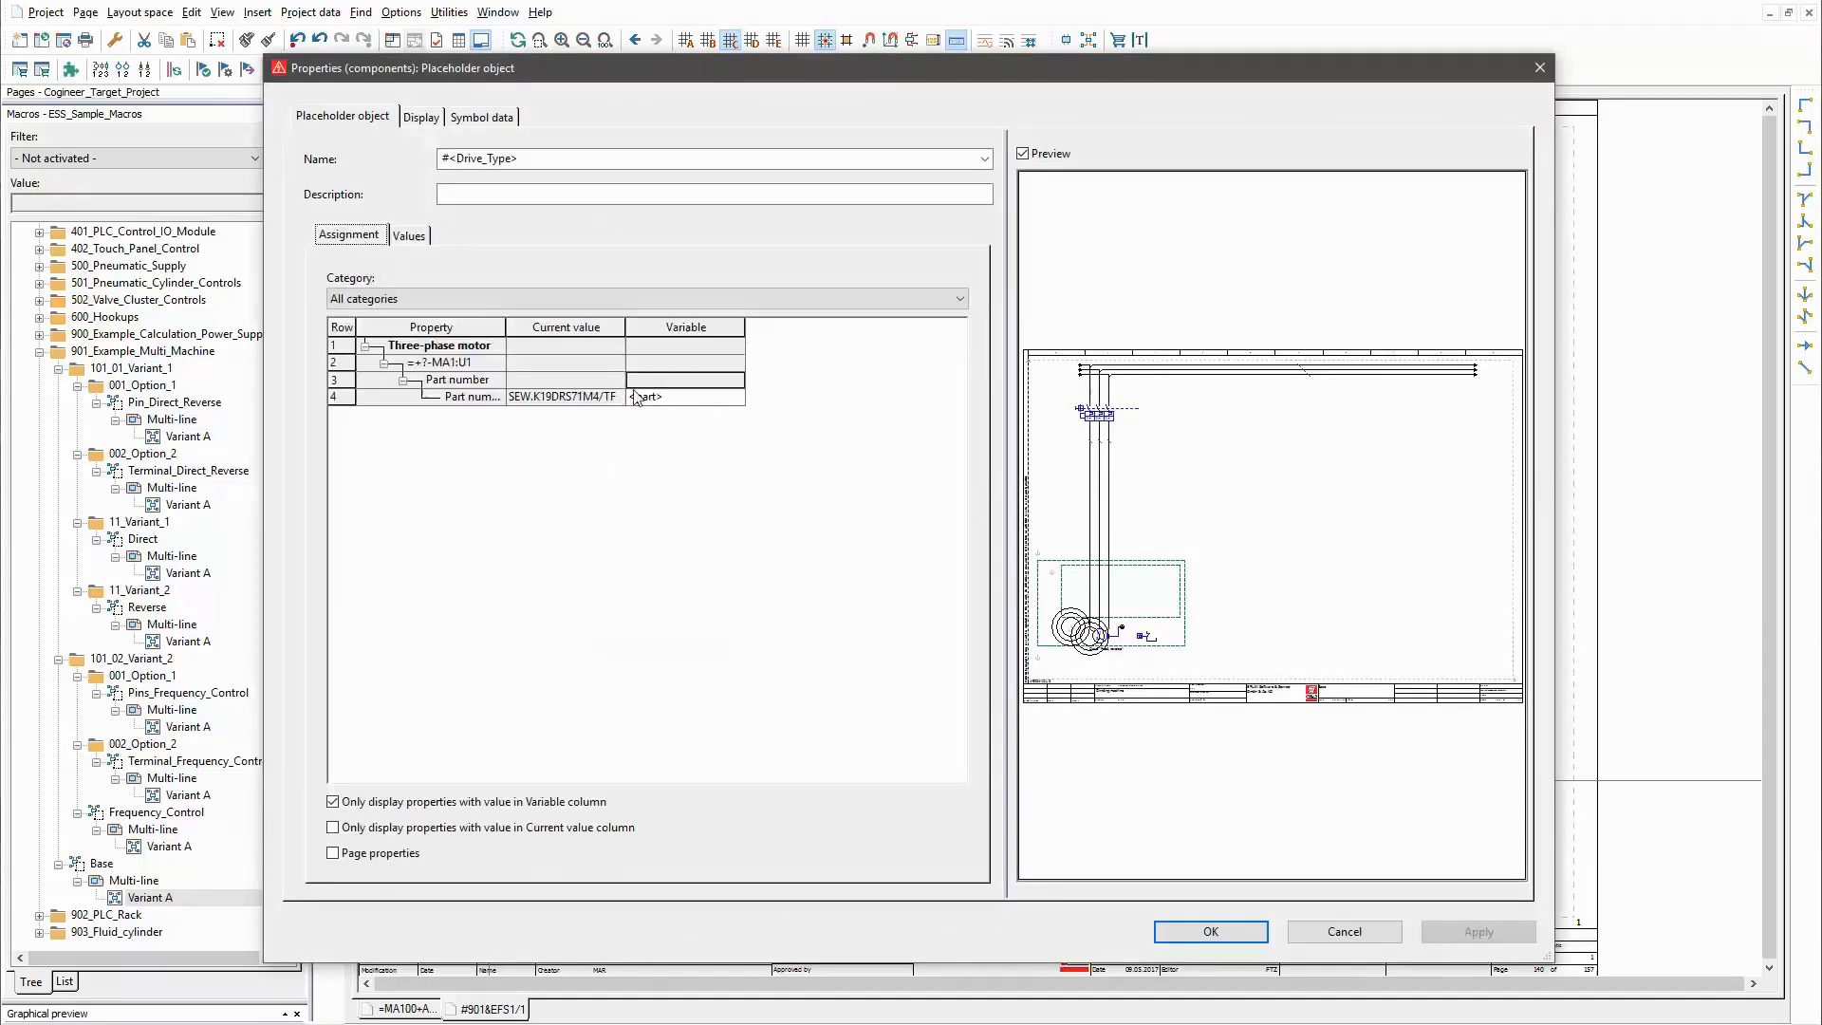
left_click(1180, 930)
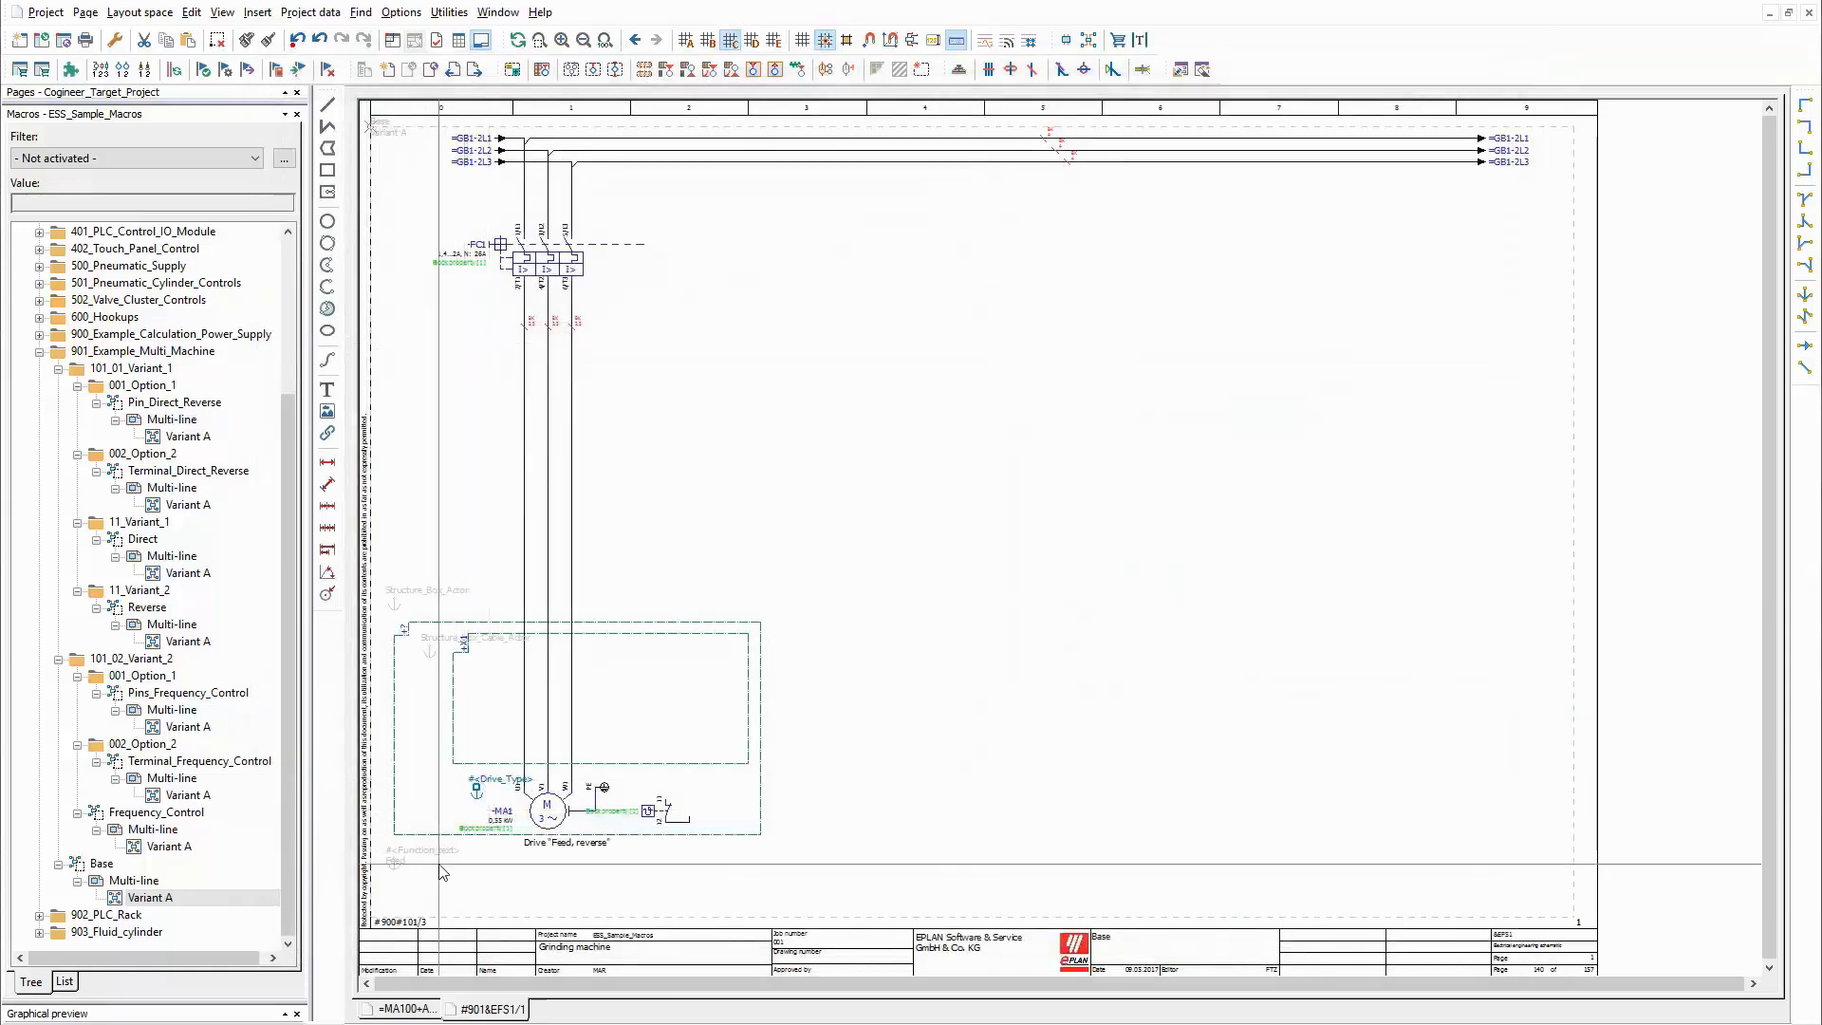
double_click(394, 857)
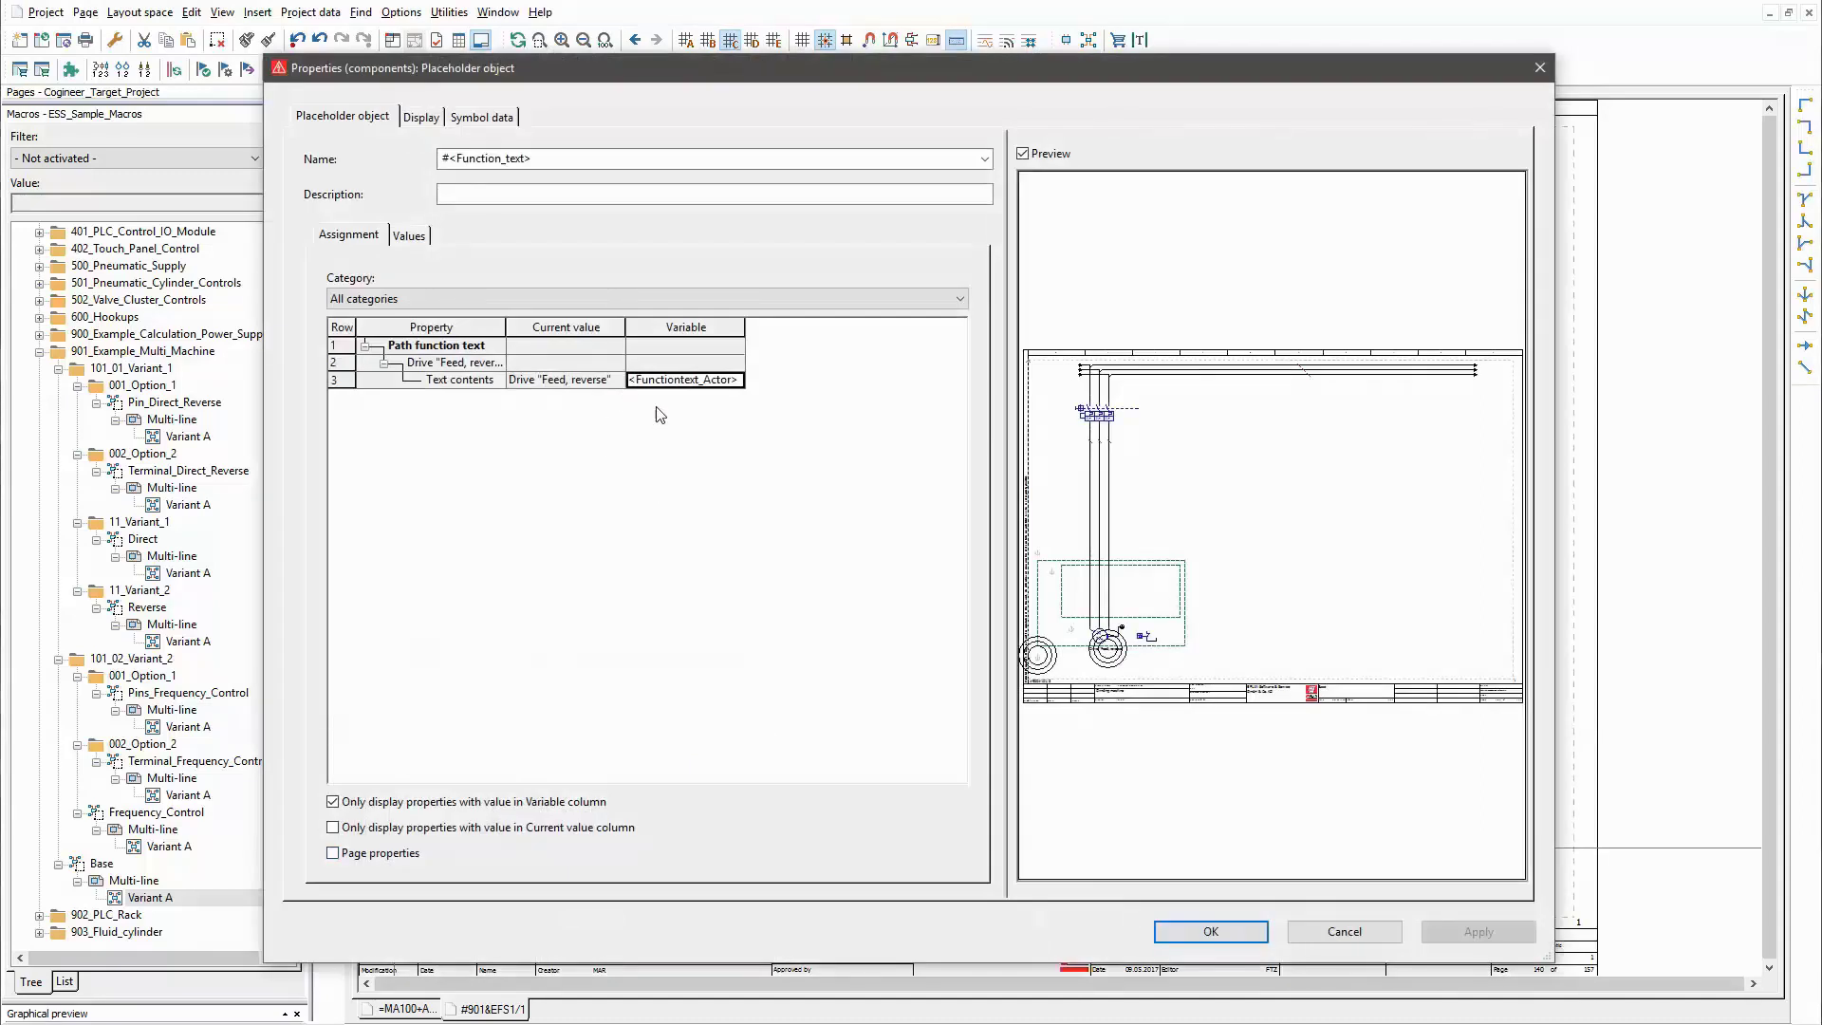
left_click(409, 236)
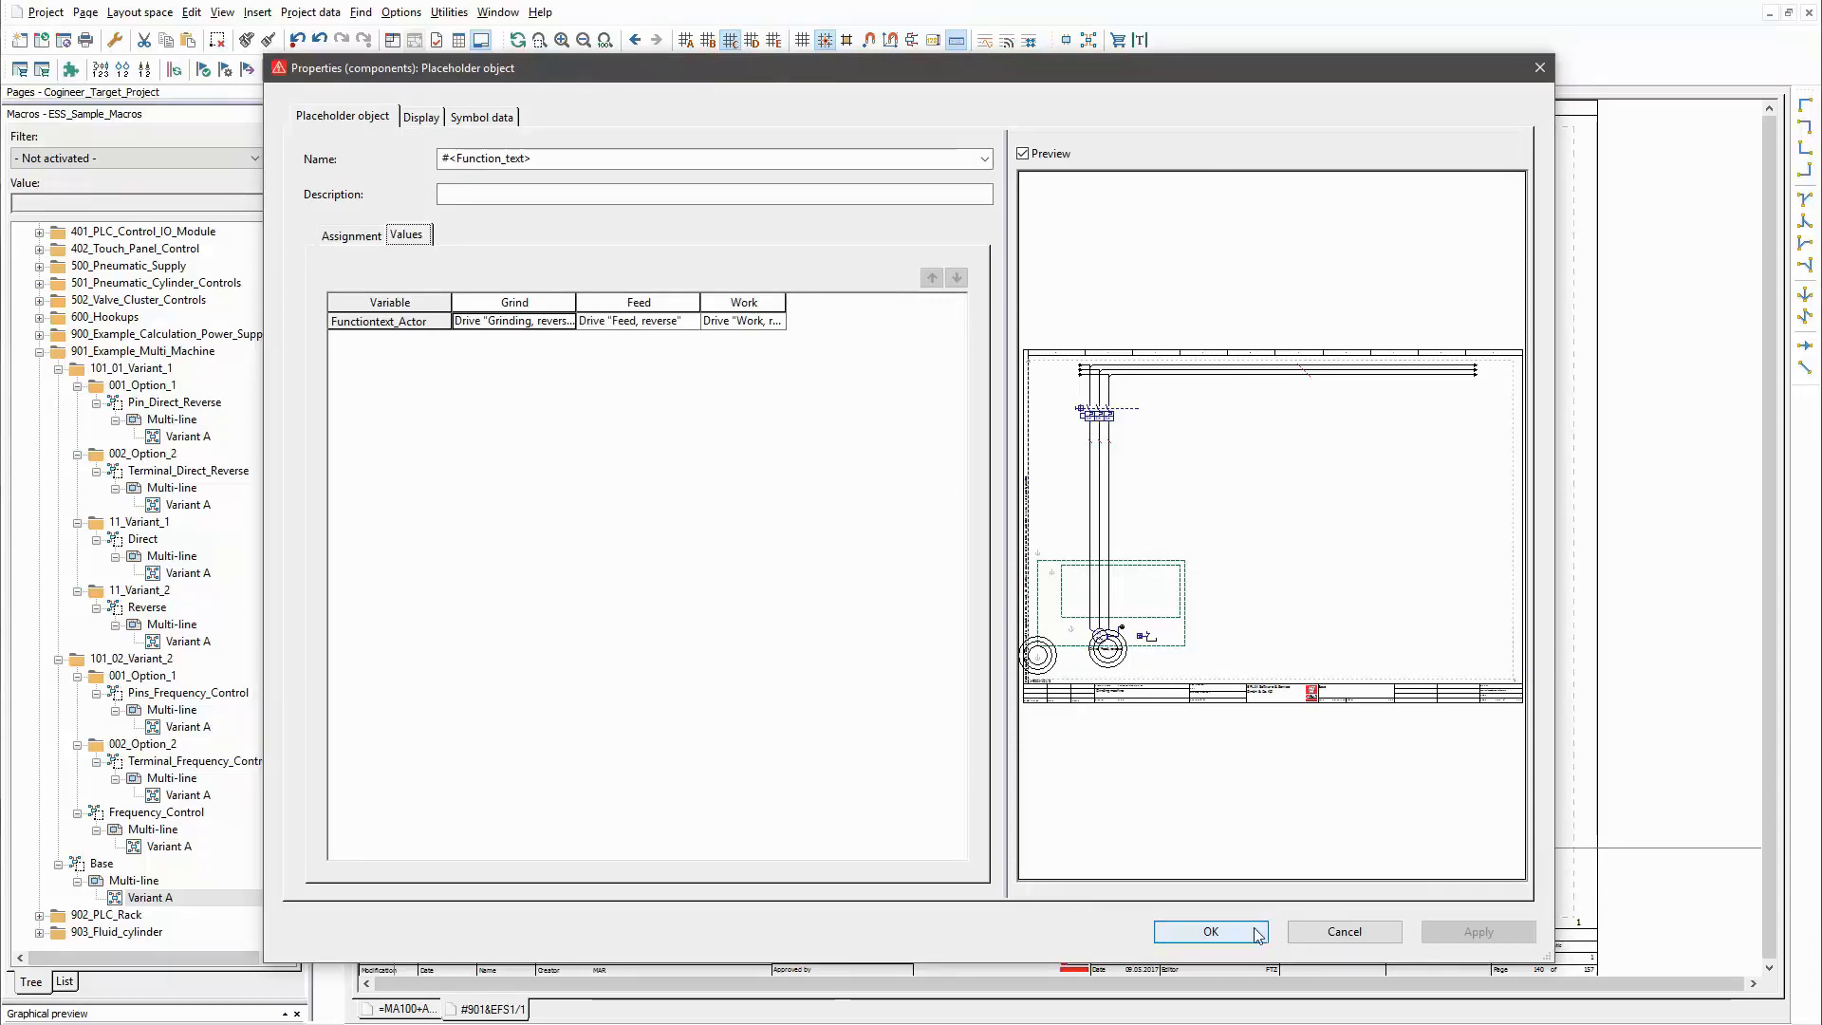
left_click(1211, 931)
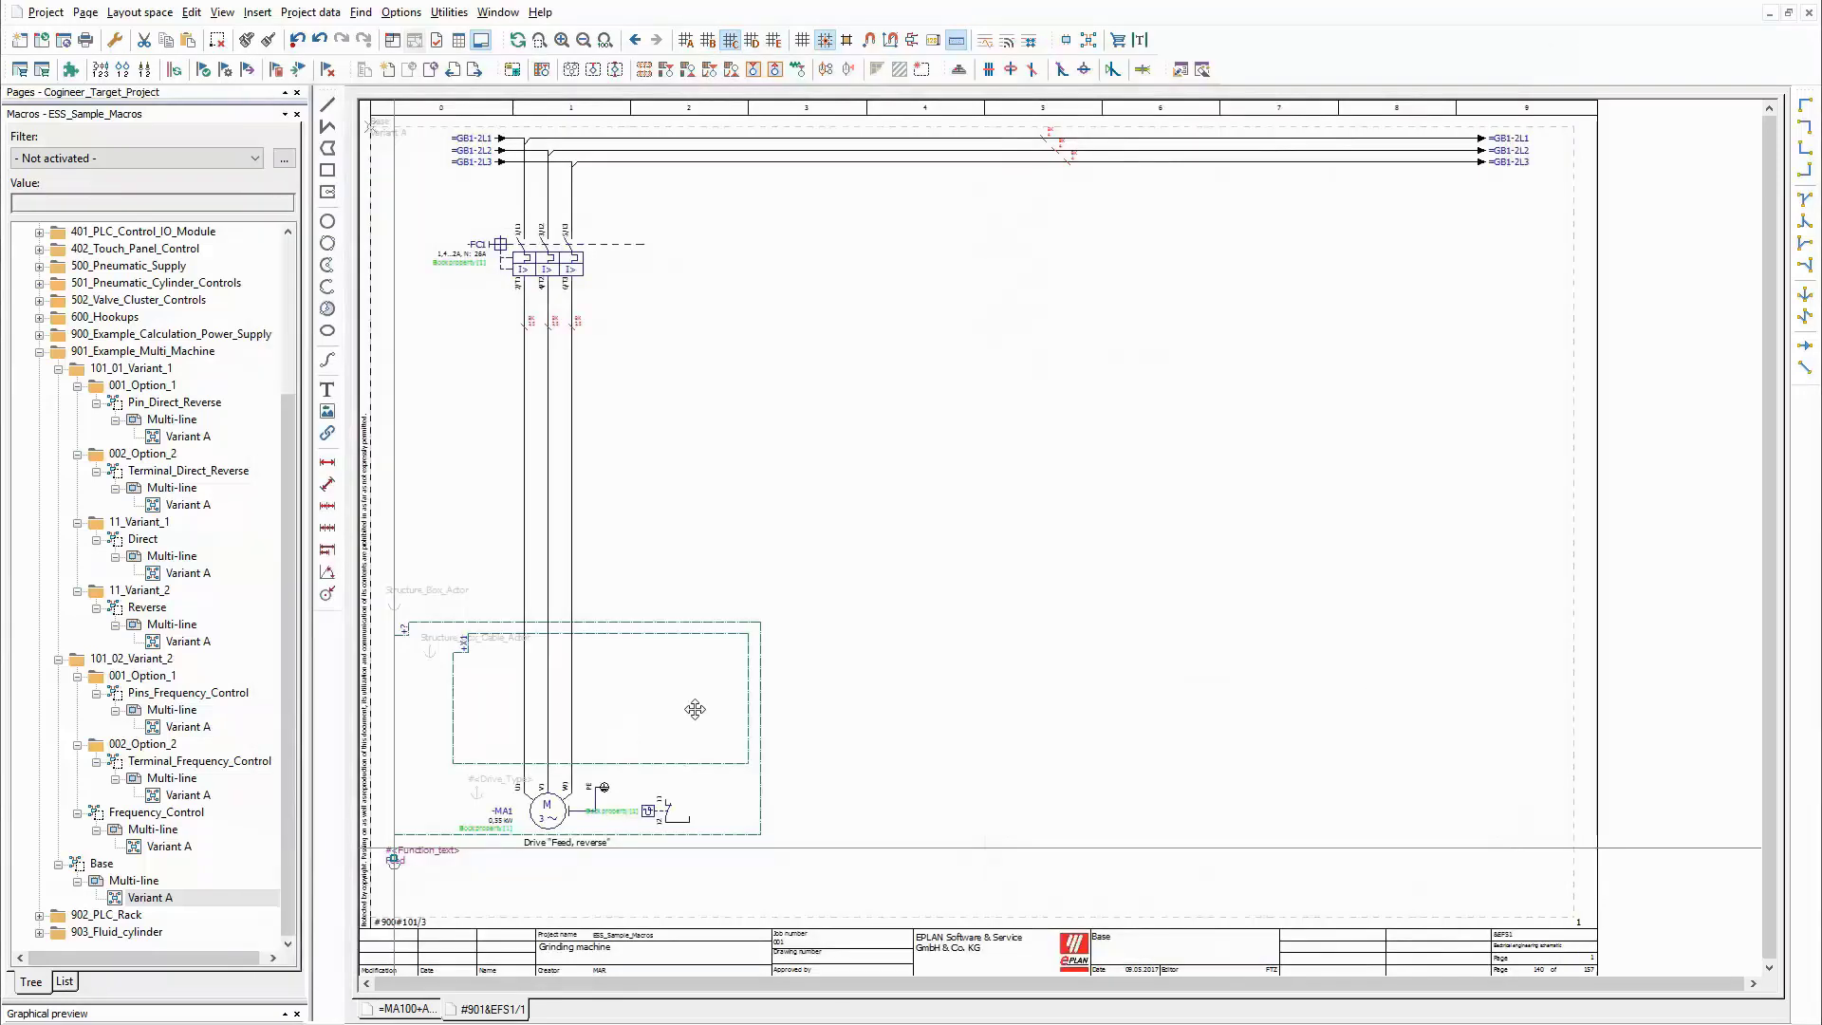